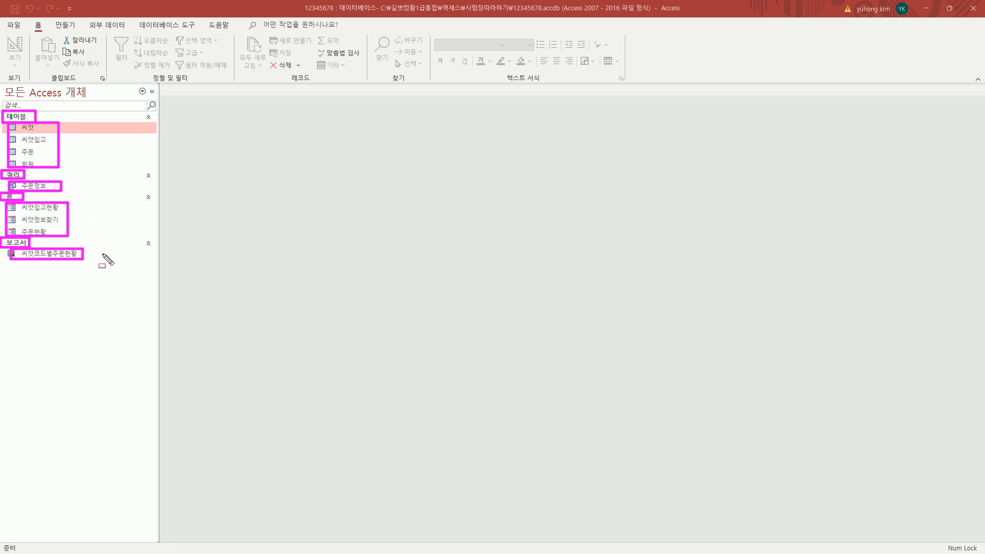
key(Escape)
key(ctrl+shift+d)
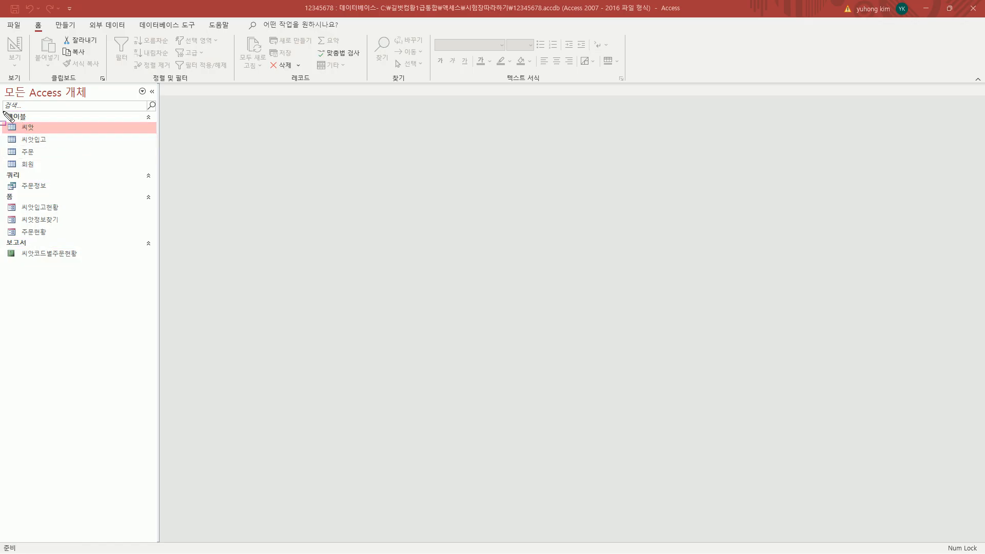
mouse_move(4, 111)
mouse_down()
mouse_move(128, 248)
mouse_move(157, 267)
mouse_up()
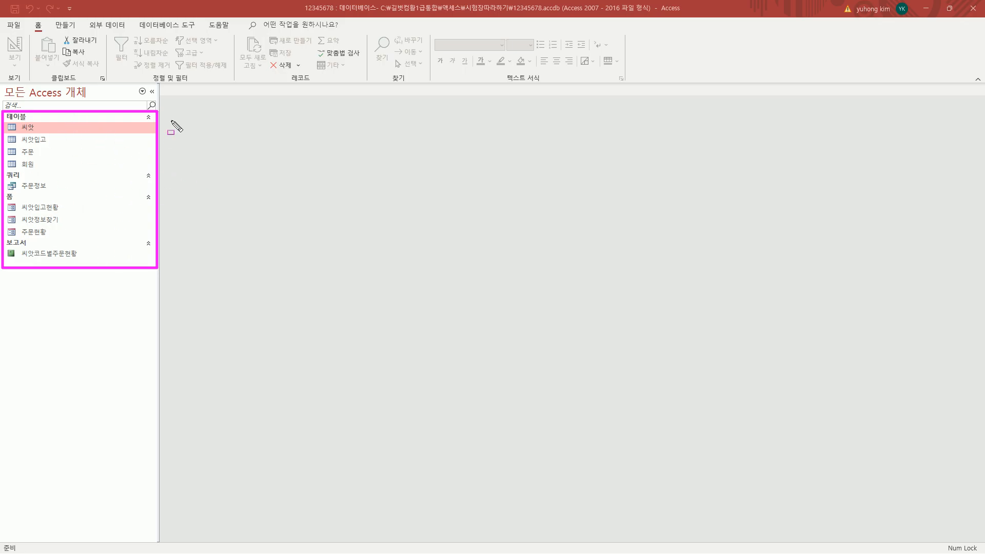
key(Escape)
key(ctrl+shift+d)
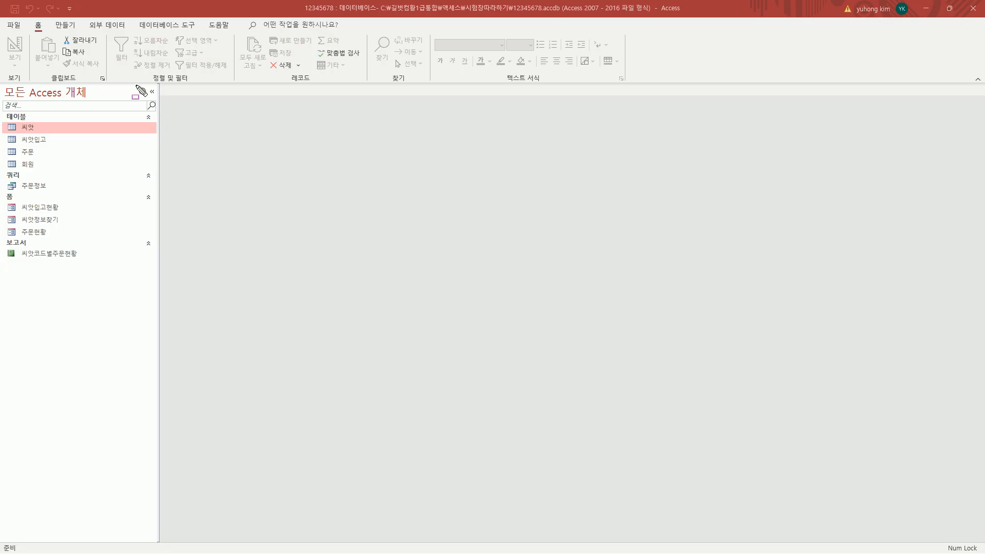
drag(136, 84, 146, 96)
key(Escape)
click(142, 92)
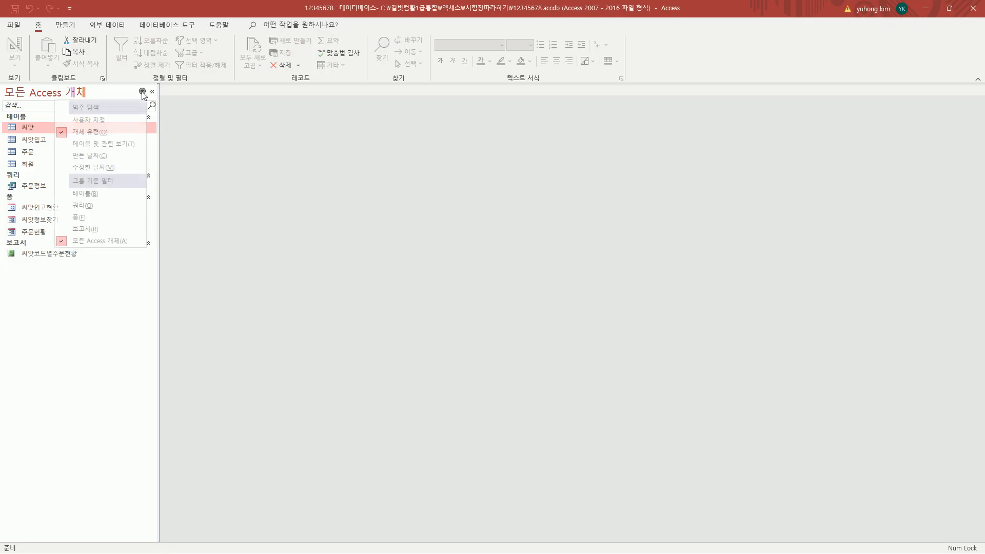
drag(52, 125, 127, 139)
mouse_move(54, 232)
mouse_down()
mouse_move(60, 251)
mouse_move(138, 249)
mouse_up()
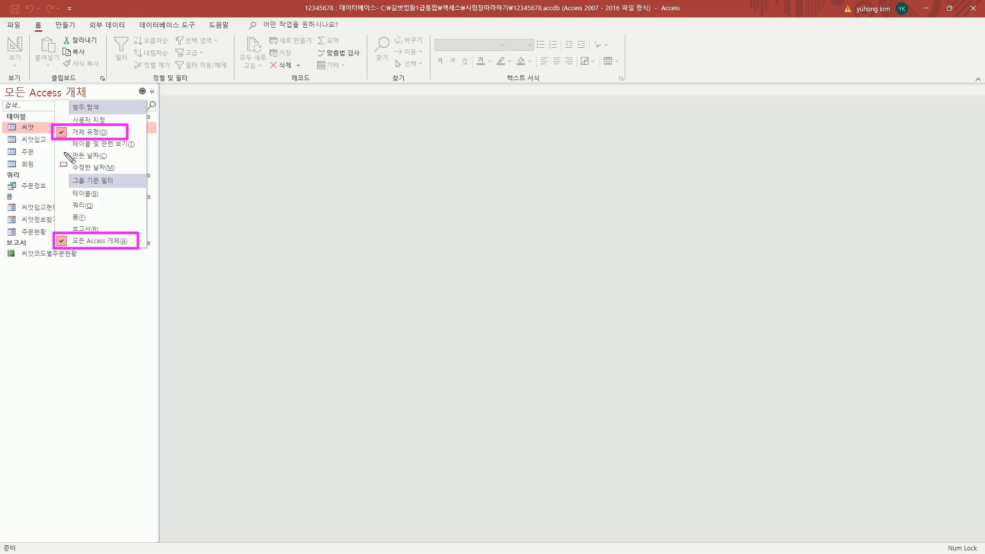
key(Escape)
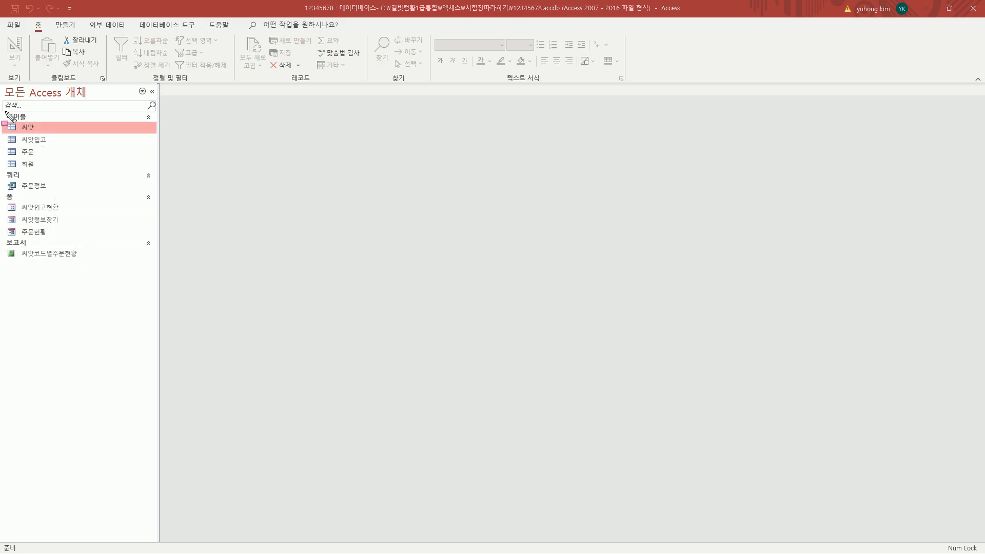
mouse_move(3, 109)
mouse_down()
mouse_move(25, 206)
mouse_move(158, 265)
mouse_up()
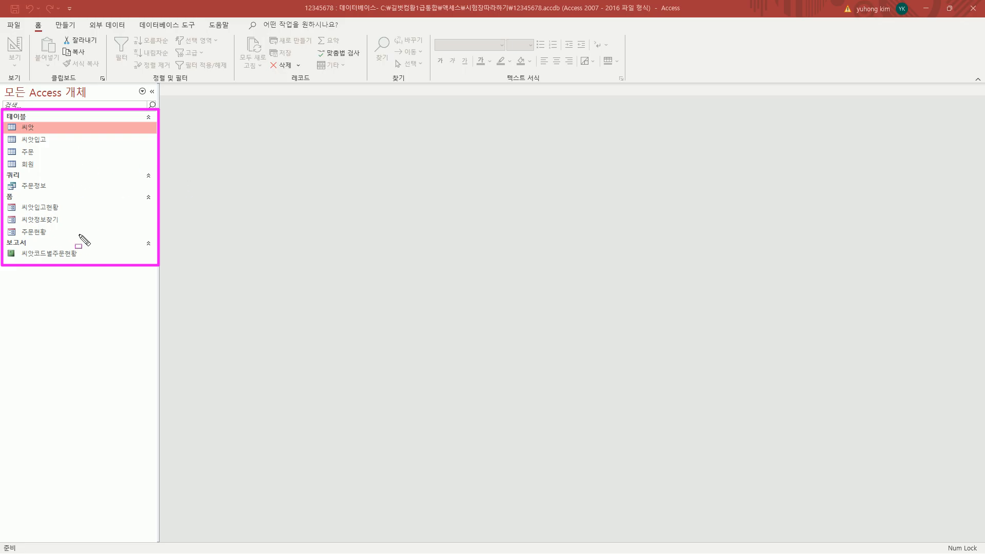
key(Escape)
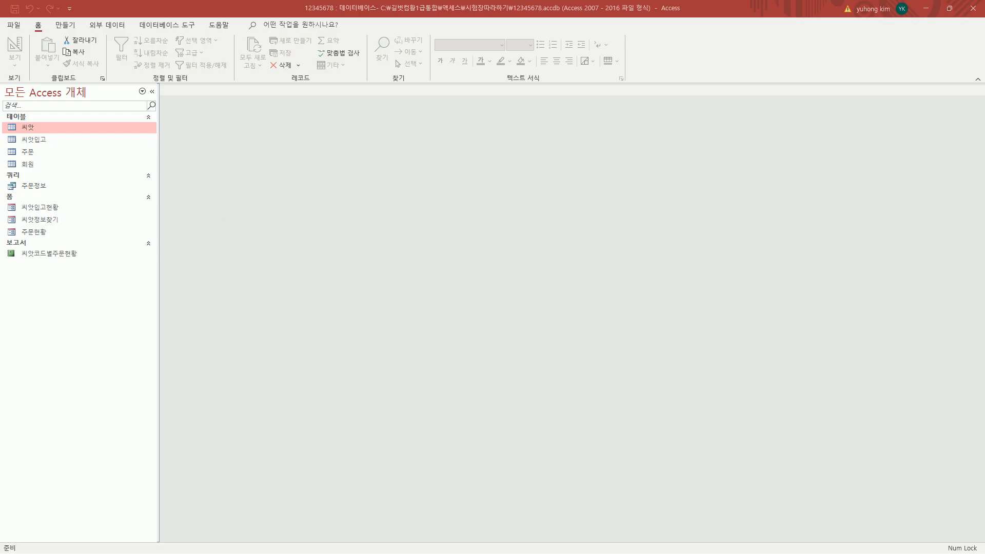
double_click(495, 10)
key(ctrl+2)
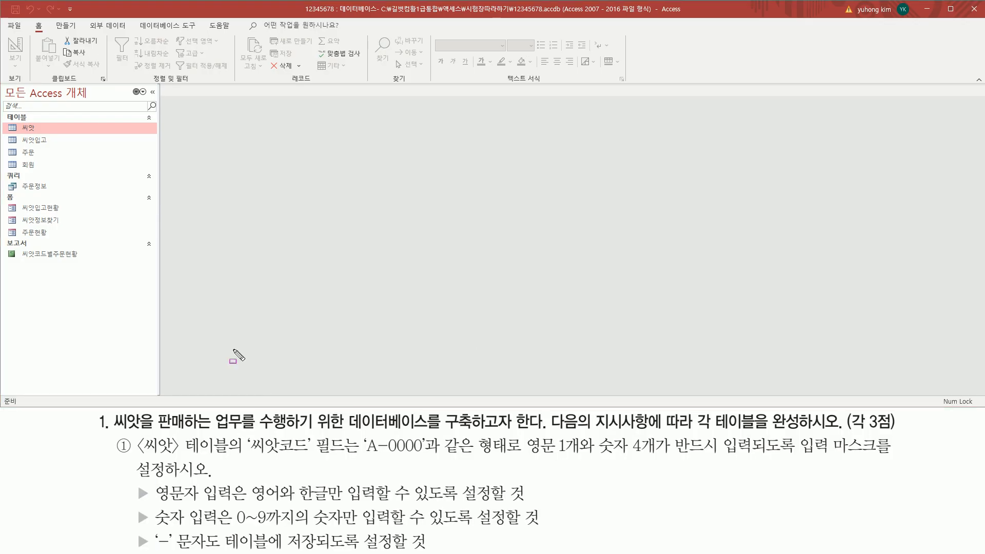
drag(115, 433, 473, 433)
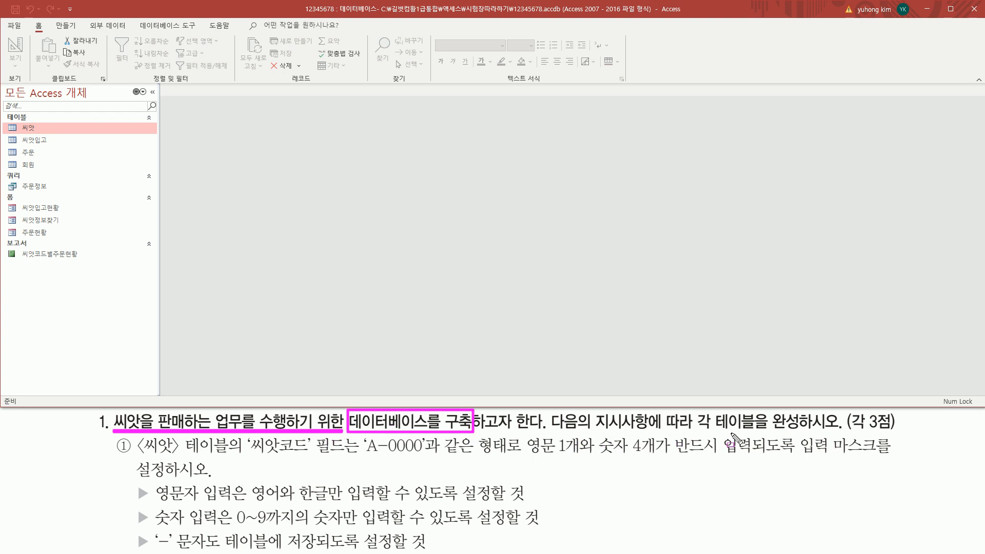
drag(693, 431, 753, 432)
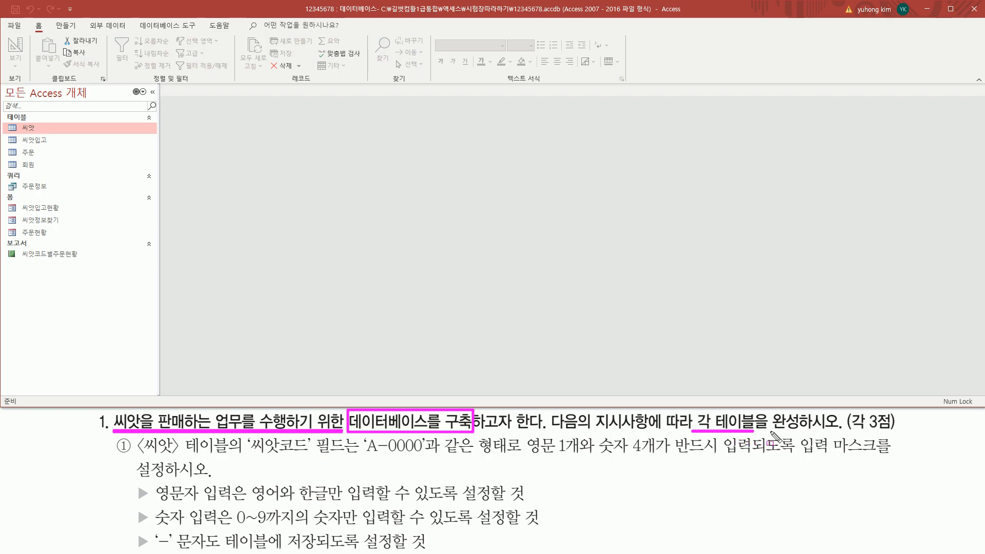
drag(844, 433, 902, 415)
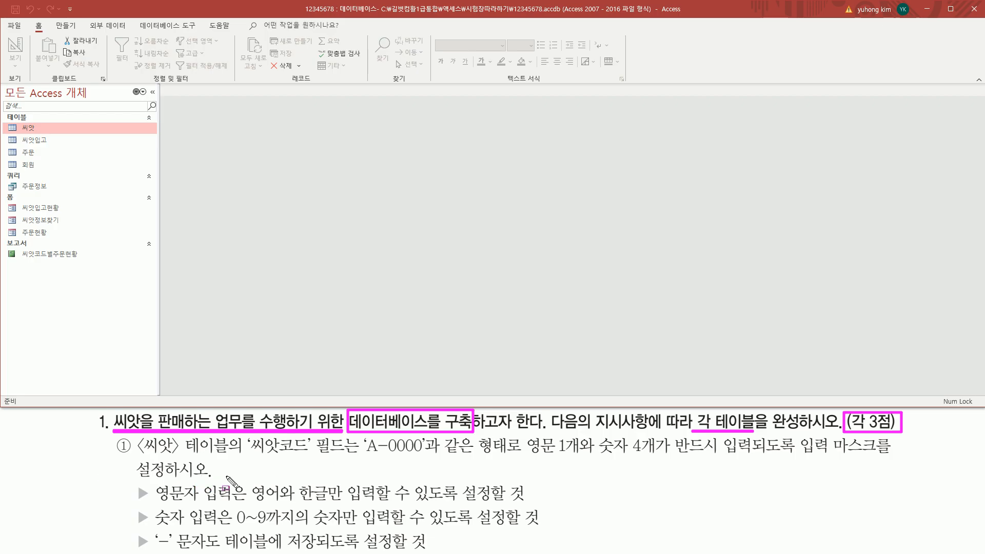
key(Escape)
mouse_move(115, 436)
mouse_down()
mouse_move(751, 511)
mouse_move(893, 548)
mouse_up()
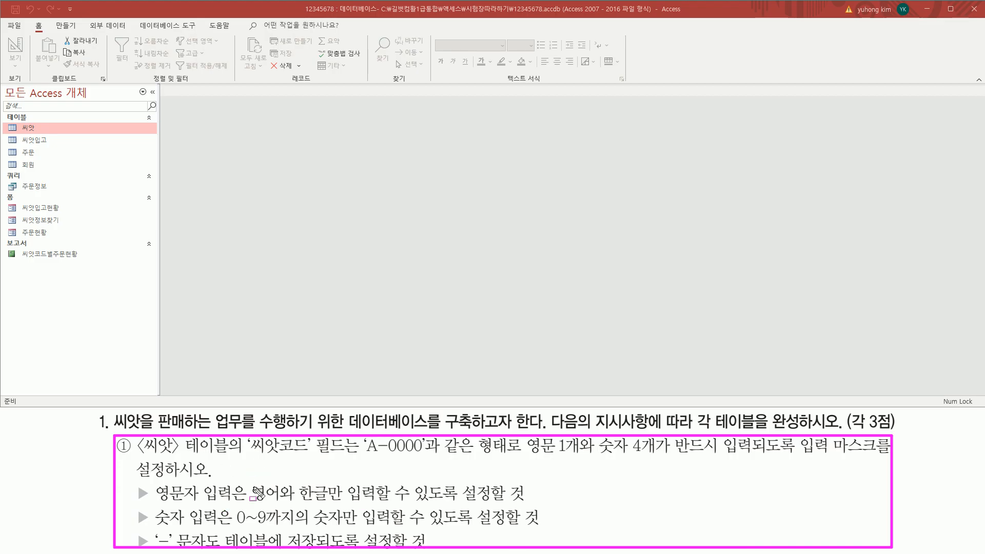
key(Escape)
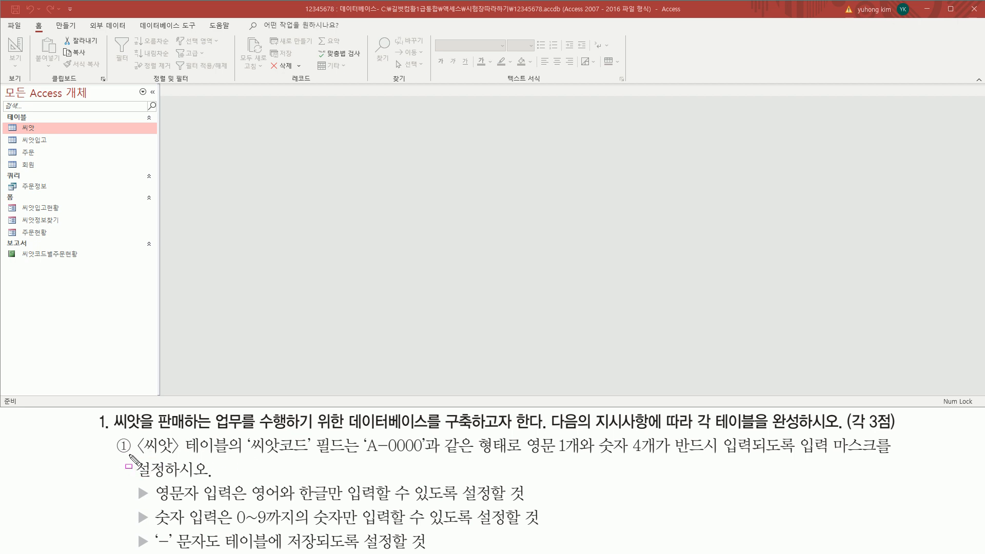
mouse_move(135, 437)
mouse_down()
mouse_move(450, 516)
mouse_move(894, 528)
mouse_up()
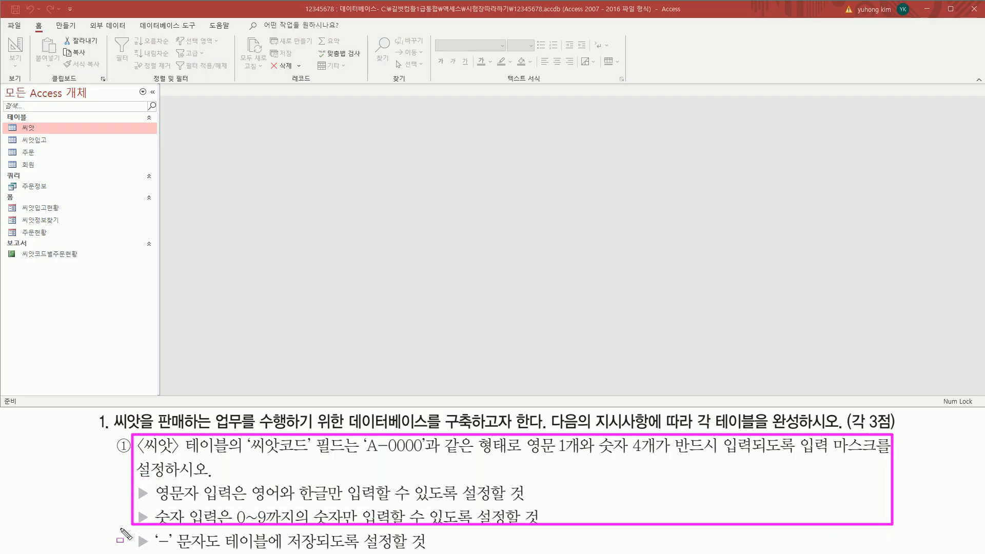
mouse_move(132, 532)
mouse_down()
mouse_move(150, 551)
mouse_move(492, 542)
mouse_move(444, 541)
mouse_up()
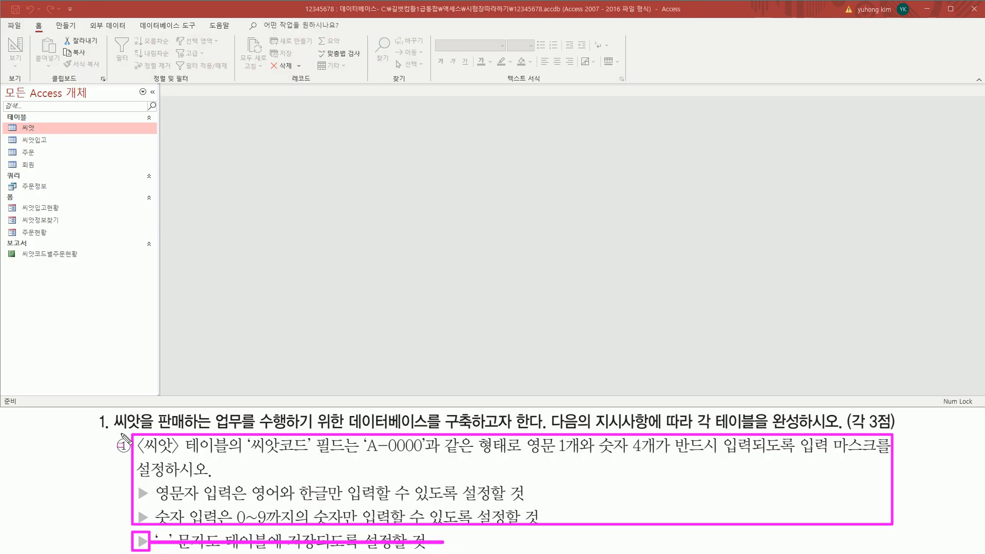
mouse_move(107, 436)
mouse_down()
mouse_move(146, 471)
mouse_move(132, 459)
mouse_up()
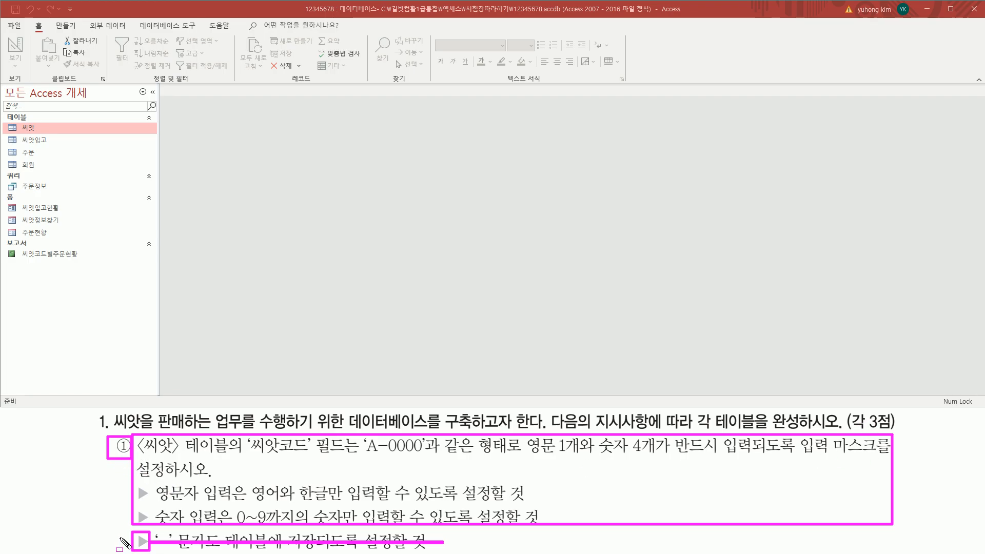
drag(114, 542, 454, 543)
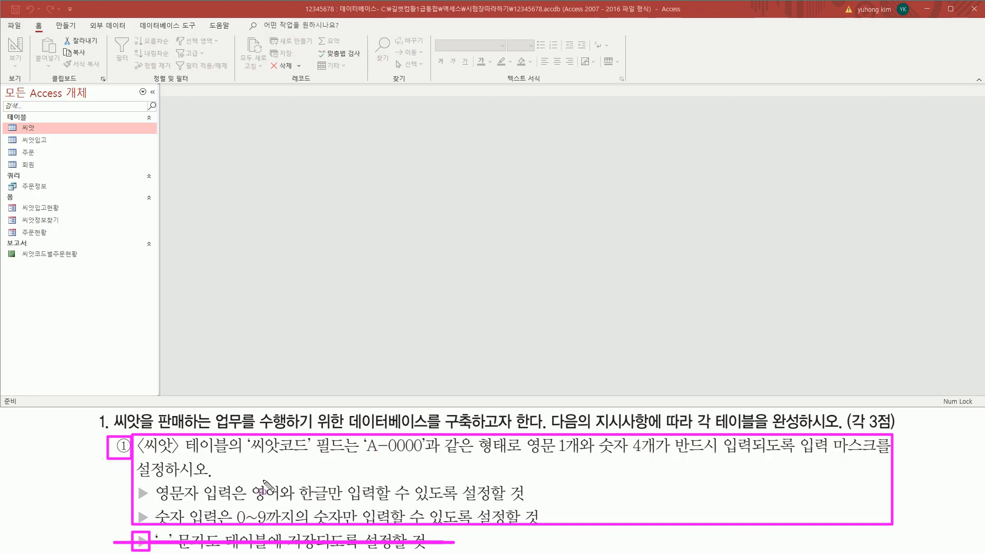
key(Escape)
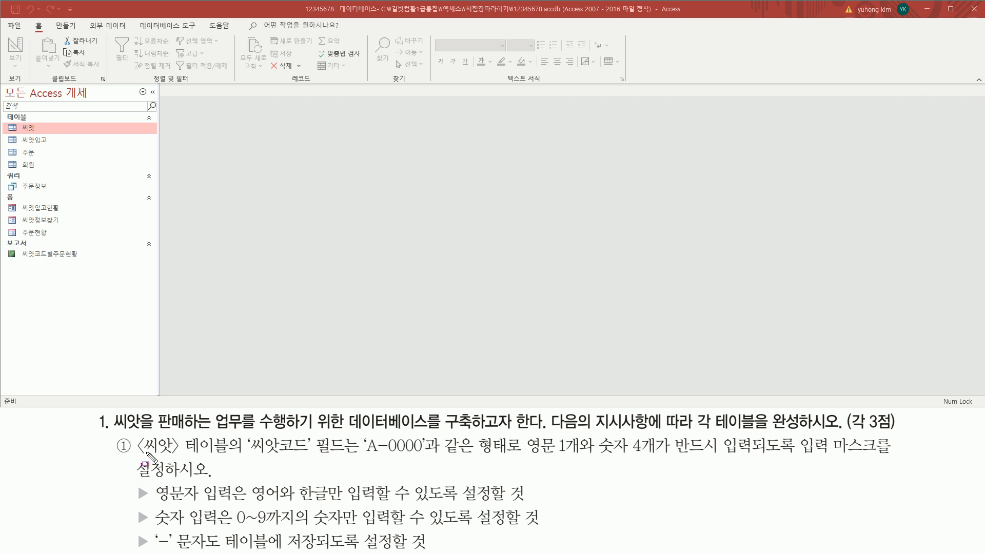
drag(137, 456, 230, 457)
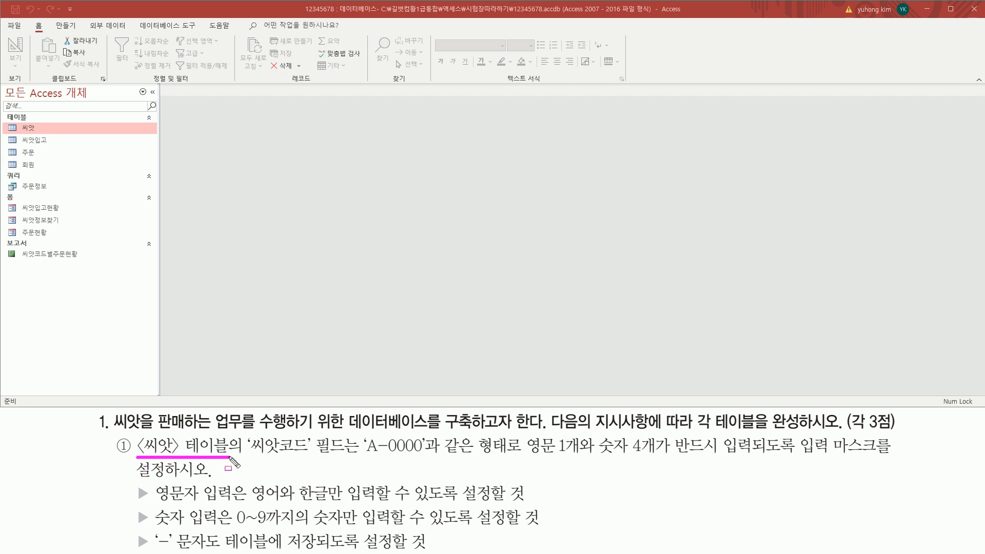
drag(6, 121, 56, 136)
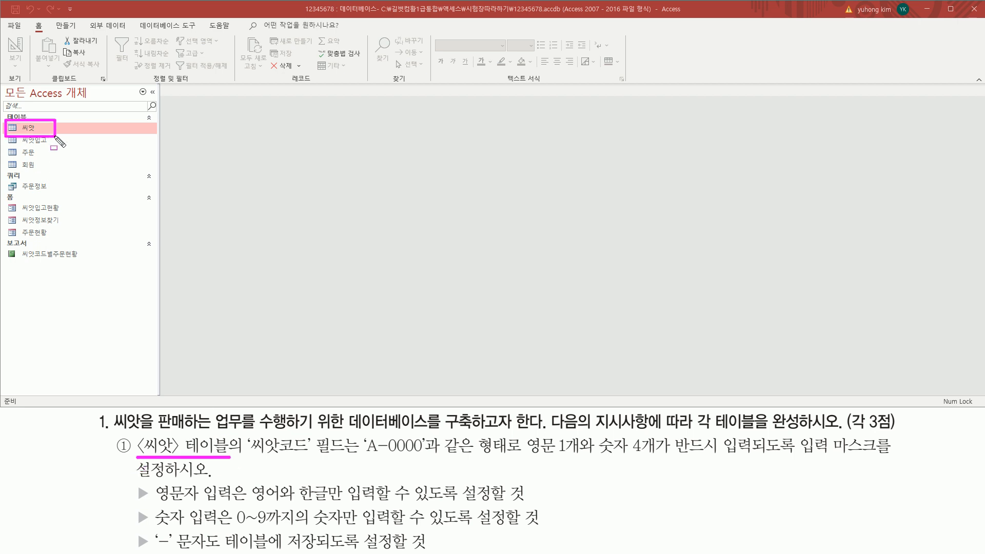
key(Escape)
Open the 씨앗 table in Datasheet view and highlight its row of field names
double_click(39, 131)
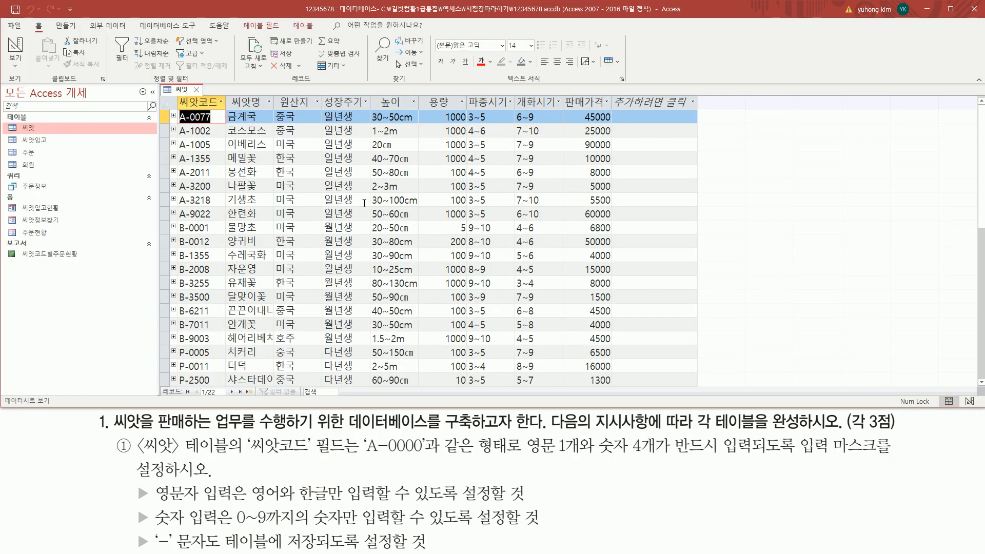
mouse_move(177, 93)
mouse_down()
mouse_move(219, 110)
mouse_move(611, 113)
mouse_up()
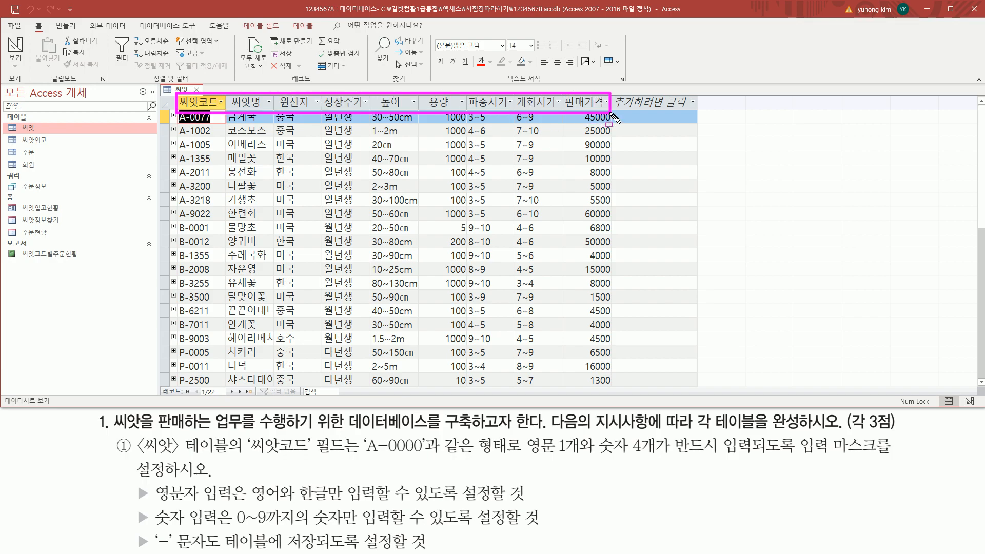
drag(610, 112, 611, 111)
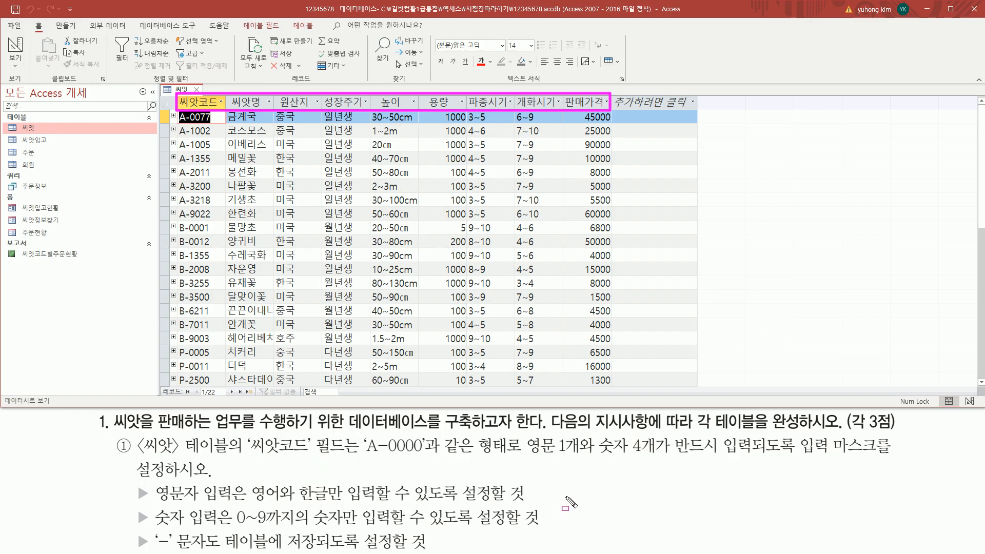
Mark the 씨앗코드 column and the task's A-0000 example, one-letter rule and input-mask requirement
mouse_move(246, 457)
mouse_down()
mouse_move(314, 459)
mouse_move(314, 436)
mouse_up()
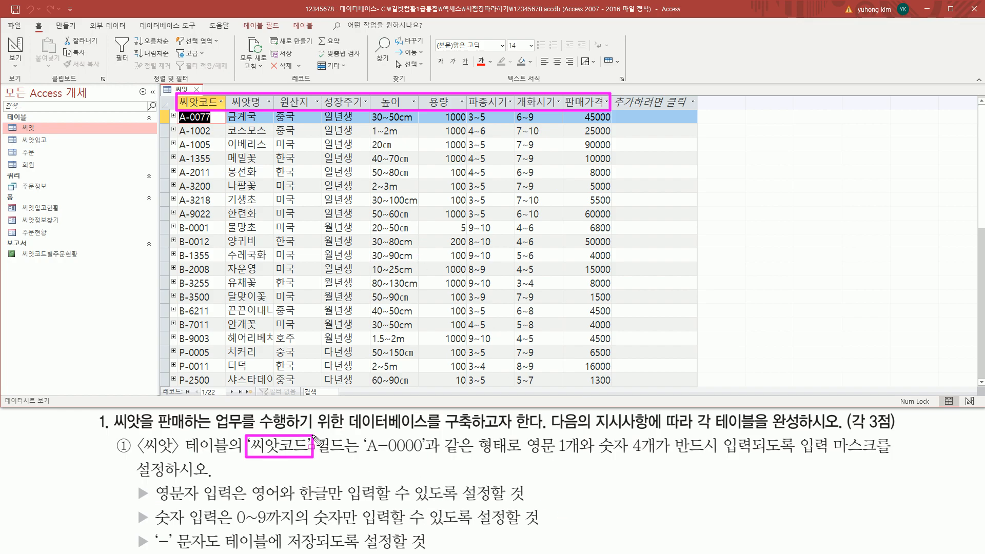
key(Escape)
drag(177, 96, 222, 380)
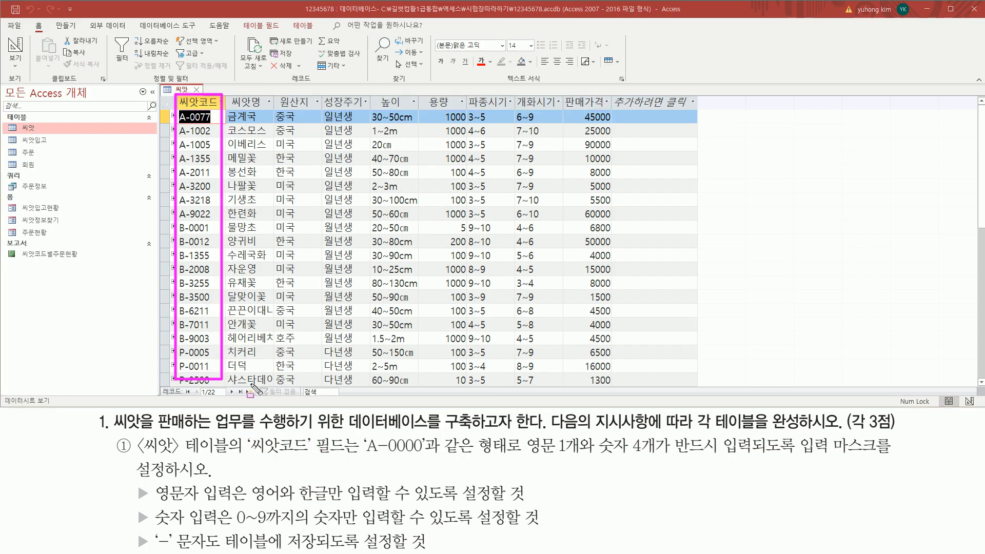
drag(362, 456, 424, 457)
mouse_move(518, 458)
mouse_down()
mouse_move(584, 458)
mouse_move(585, 438)
mouse_move(659, 437)
mouse_move(727, 462)
mouse_up()
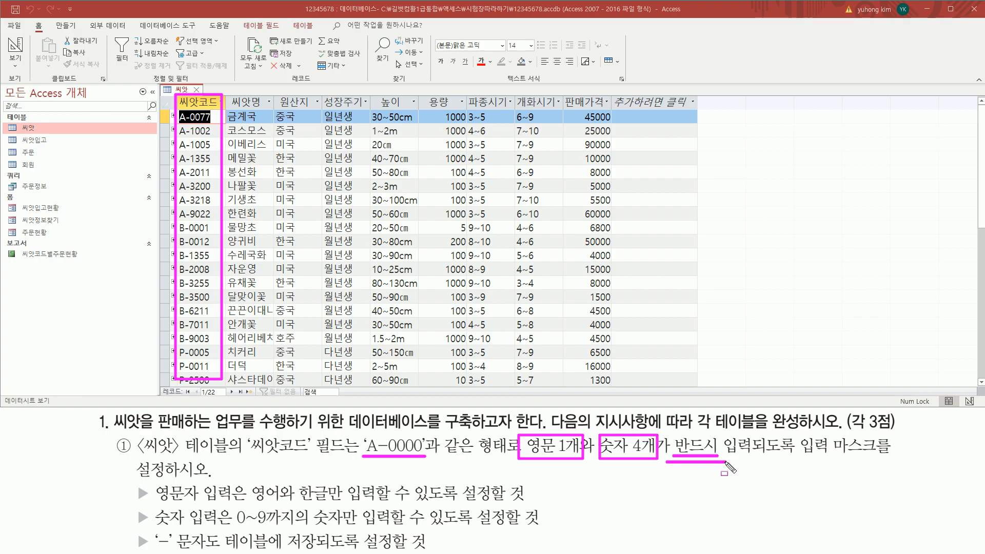
drag(797, 456, 879, 457)
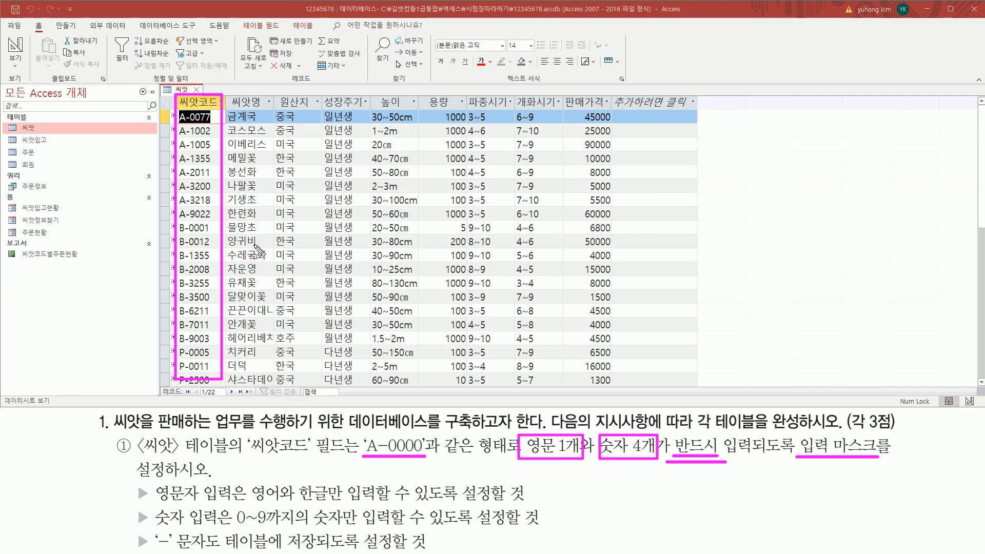
scroll(260, 250, down, 4)
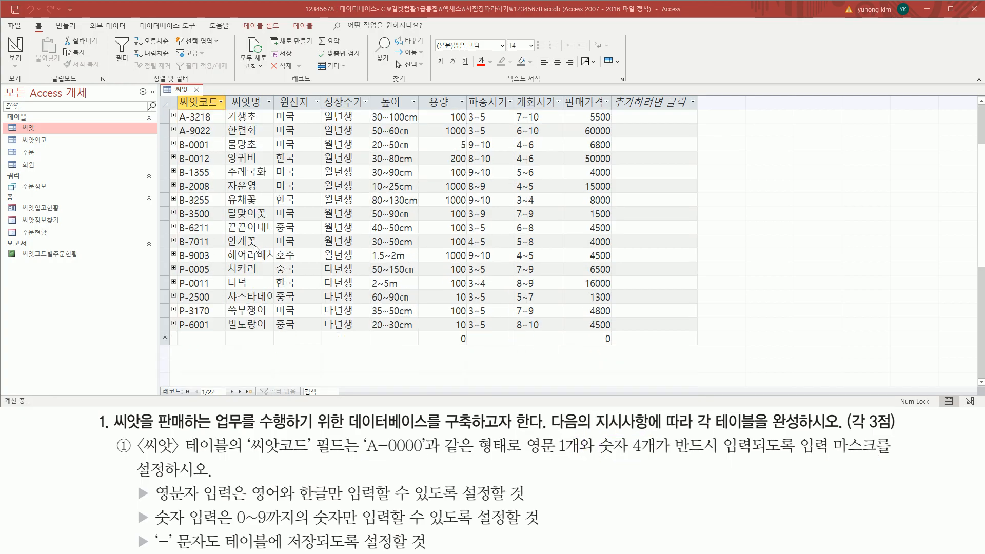
mouse_move(175, 245)
mouse_down()
mouse_move(185, 275)
mouse_move(686, 264)
mouse_up()
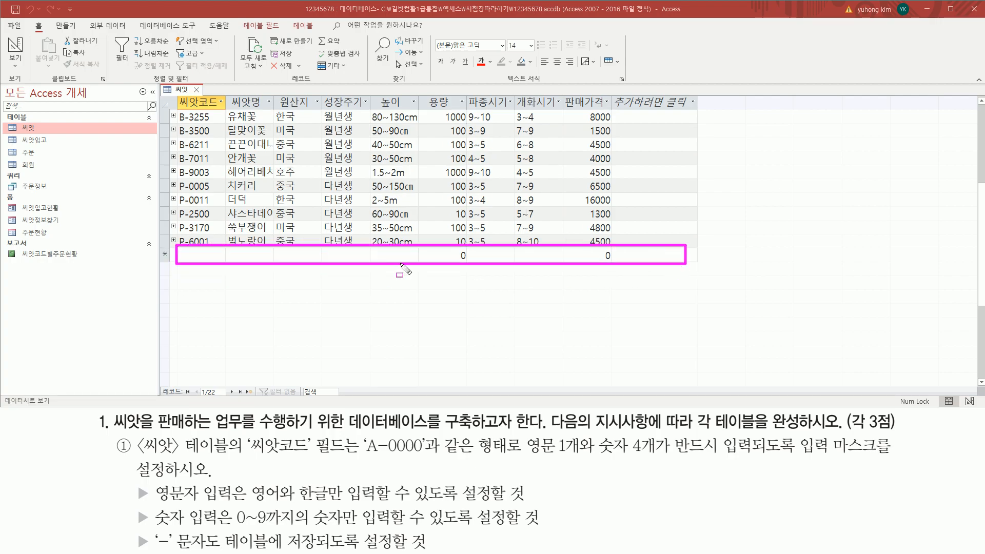
click(201, 260)
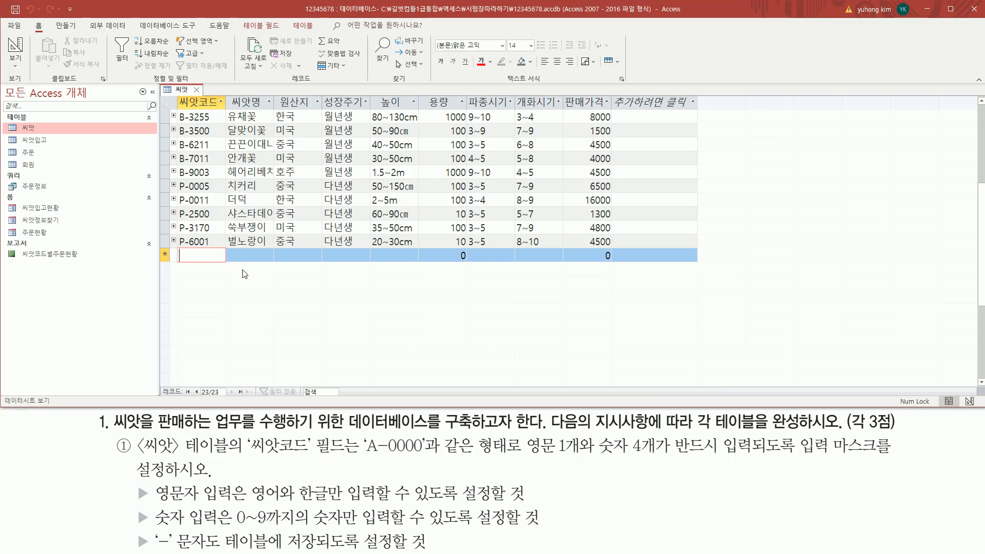
text(ㄹㅇㄴㄹ)
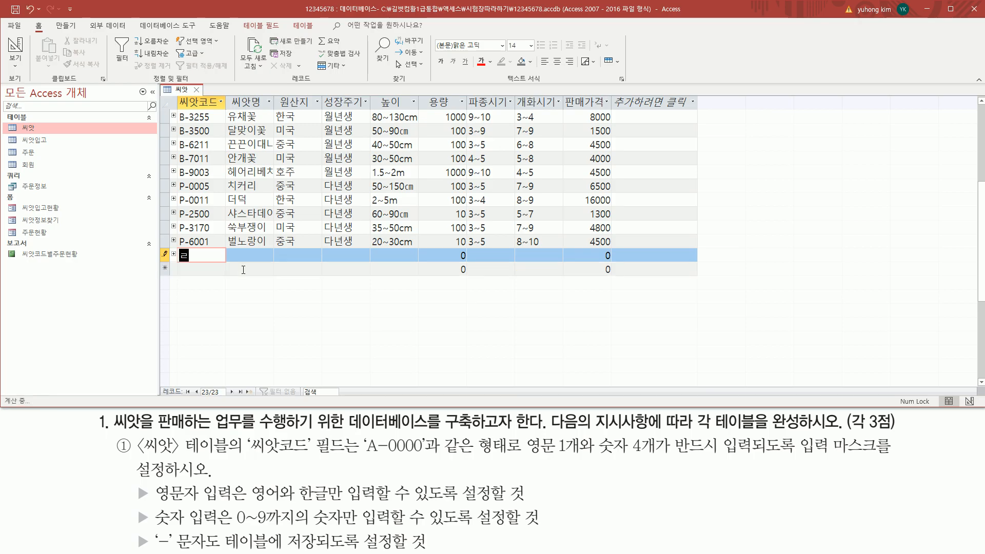
key(BackSpace)
key(BackSpace)
text(1213)
key(BackSpace)
key(BackSpace)
text(dhsnfkj)
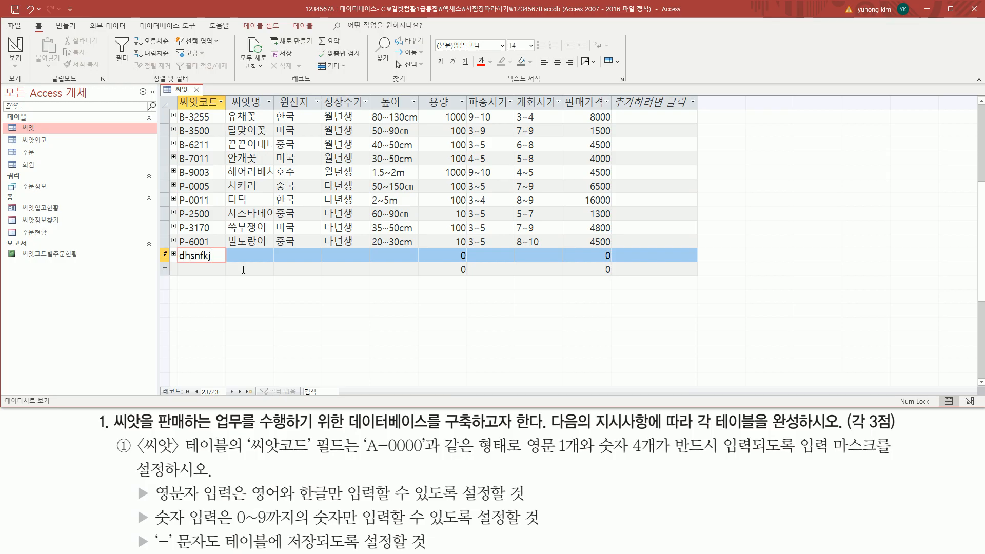
key(BackSpace)
key(BackSpace)
key(BackSpace)
key(BackSpace)
key(BackSpace)
key(BackSpace)
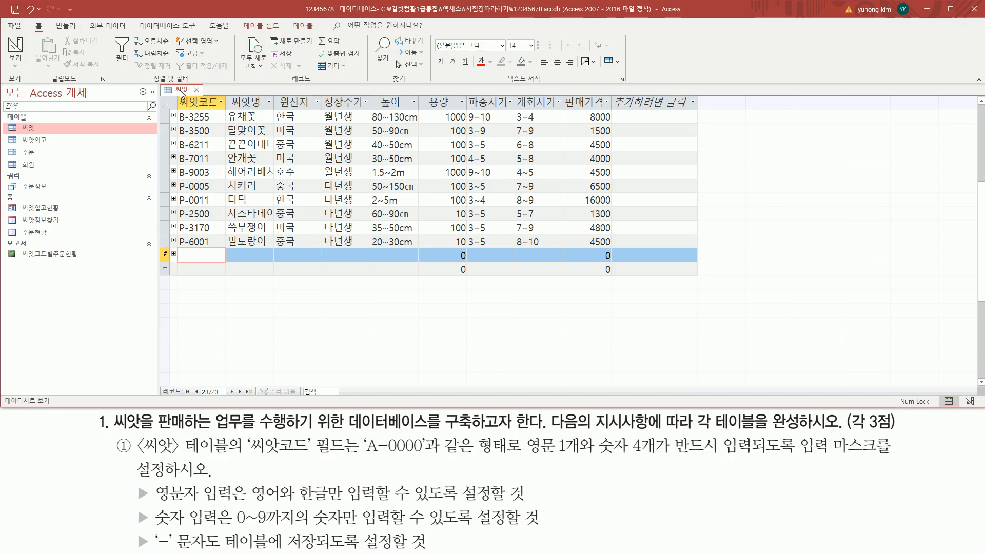
Highlight the View button, then switch the 씨앗 table to Design View via Home > View
right_click(180, 93)
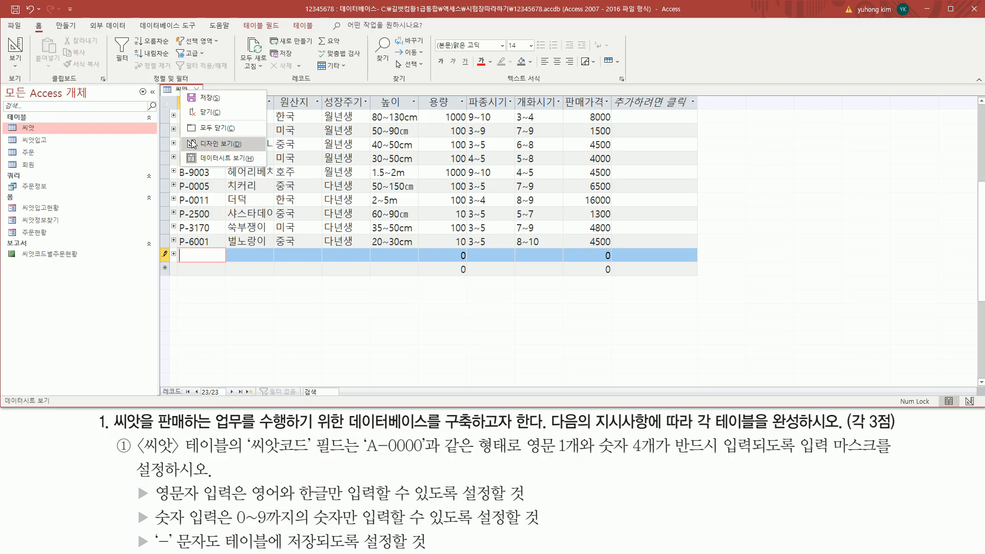
key(Escape)
key(ctrl+2)
drag(4, 36, 29, 86)
key(Escape)
click(17, 64)
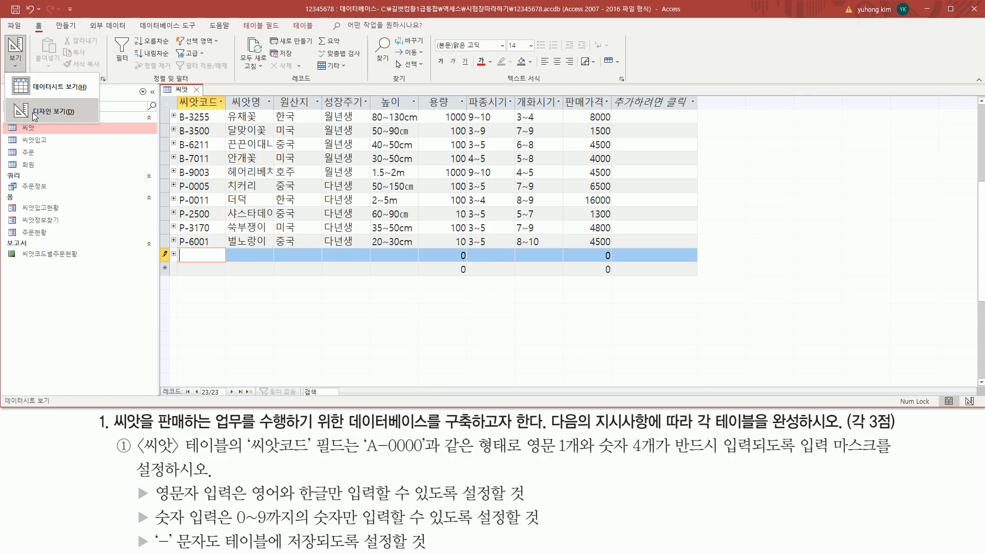
click(32, 112)
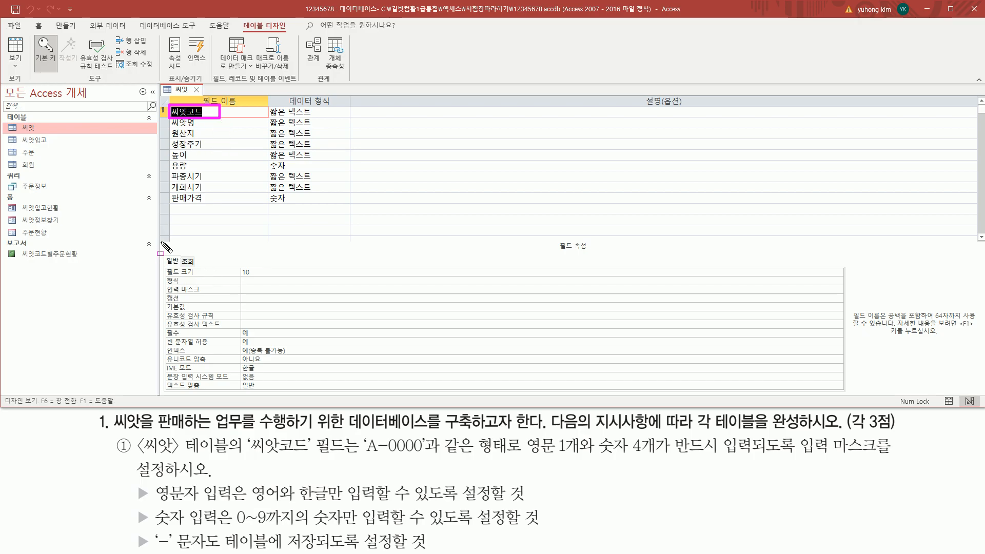
Highlight the Field Properties panel and its 입력 마스크 row for the 씨앗코드 field
mouse_move(161, 241)
mouse_down()
mouse_move(569, 354)
mouse_move(842, 411)
mouse_move(853, 406)
mouse_move(848, 394)
mouse_up()
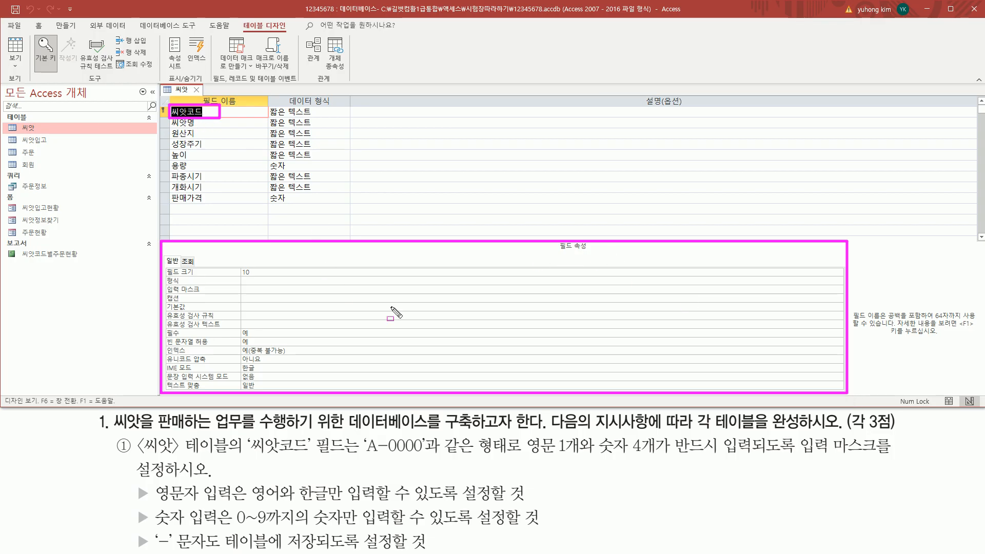
mouse_move(165, 267)
mouse_down()
mouse_move(175, 293)
mouse_move(251, 374)
mouse_move(296, 396)
mouse_move(282, 391)
mouse_up()
key(Escape)
key(ctrl+shift+d)
mouse_move(164, 307)
mouse_down()
mouse_move(285, 293)
mouse_move(288, 281)
mouse_move(288, 294)
mouse_move(290, 283)
mouse_up()
key(Escape)
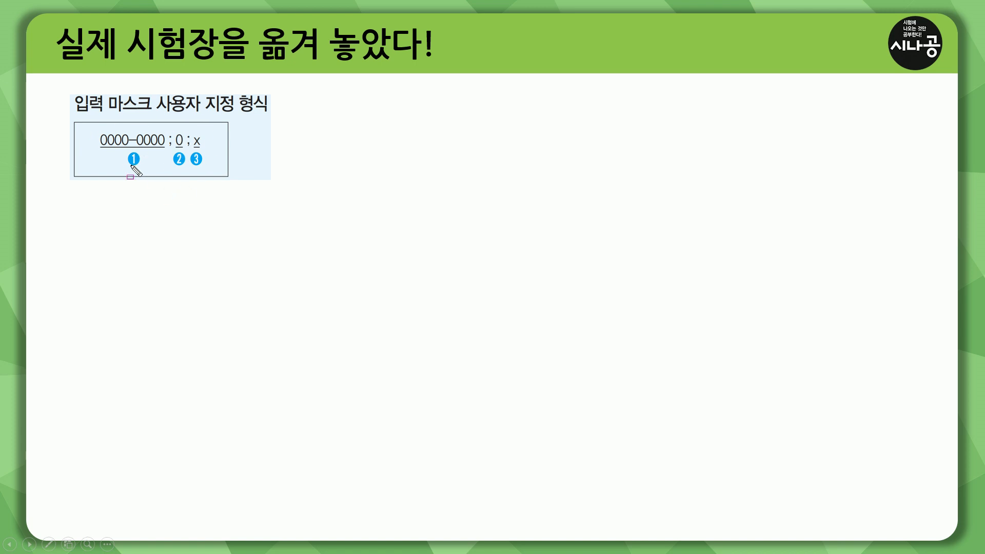
mouse_move(94, 127)
mouse_down()
mouse_move(116, 171)
mouse_move(166, 171)
mouse_up()
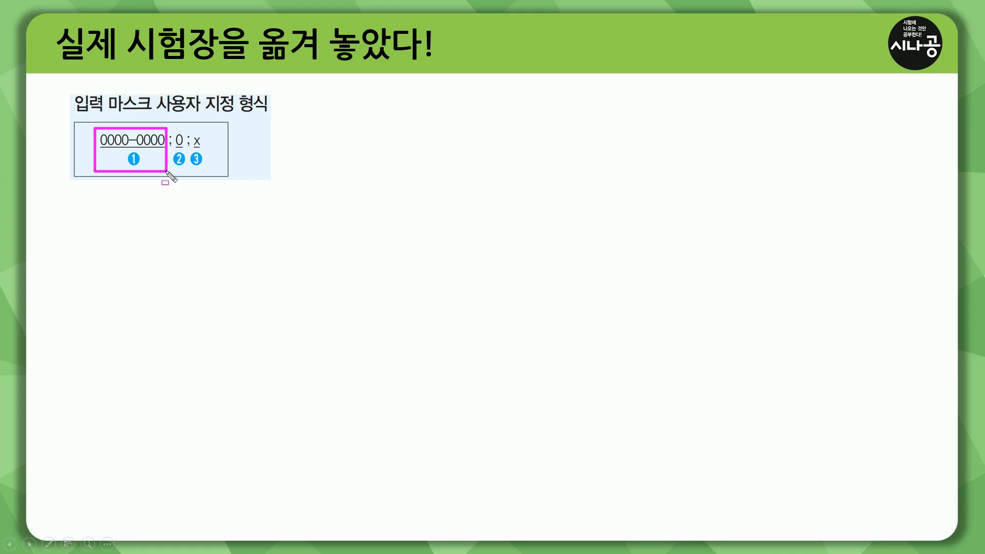
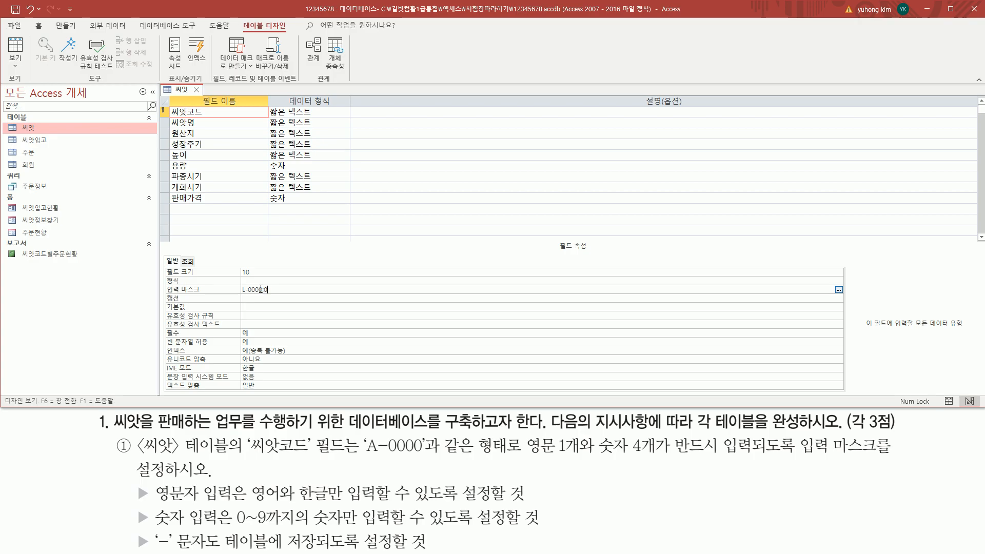
Finish the 씨앗코드 input mask entry and mark the 씨앗명 row and task requirement
click(277, 297)
key(ctrl+2)
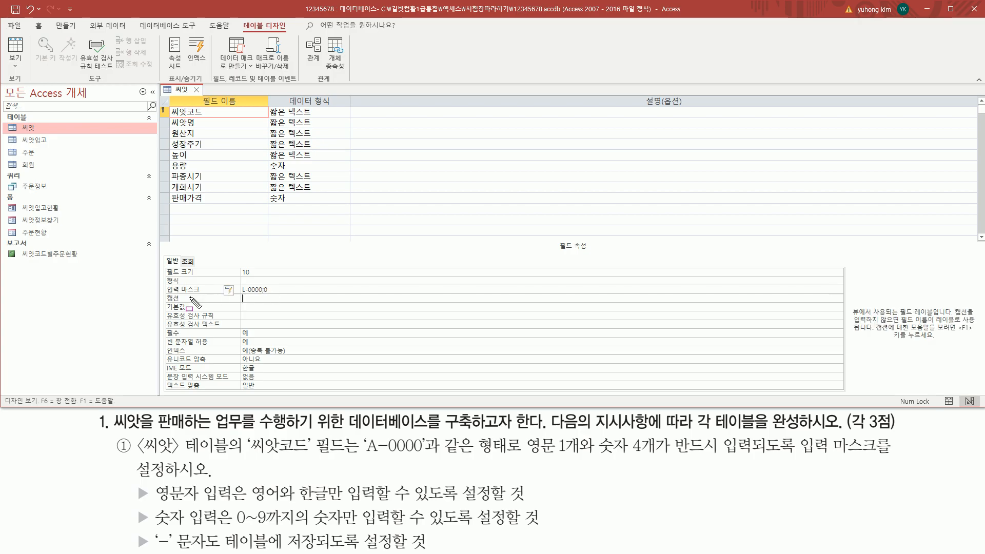
drag(157, 295, 288, 282)
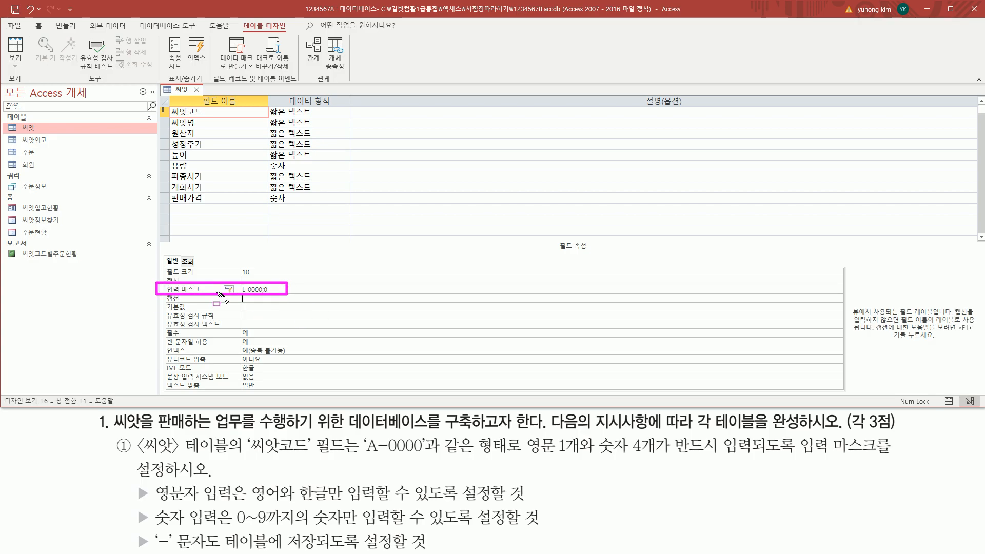
drag(164, 102, 213, 120)
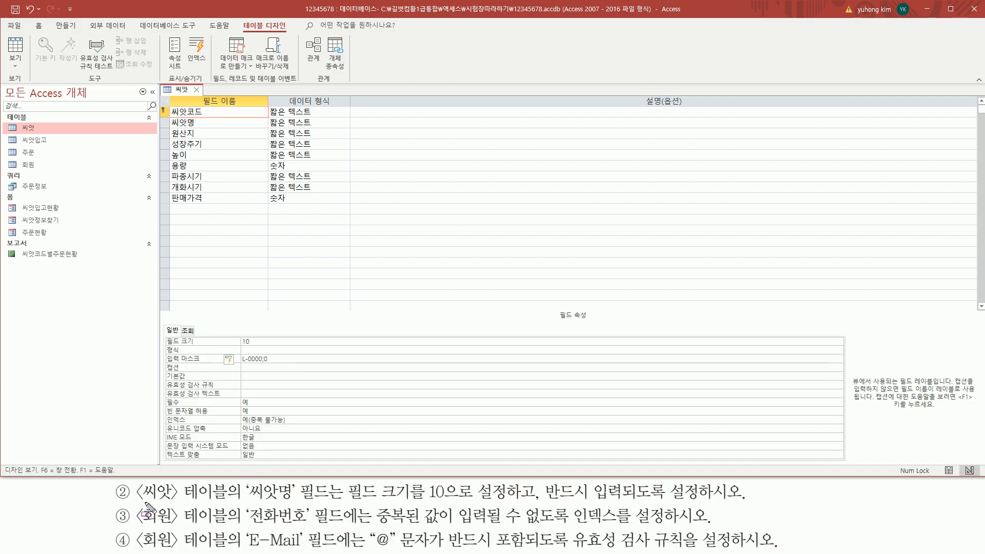
drag(136, 503, 353, 506)
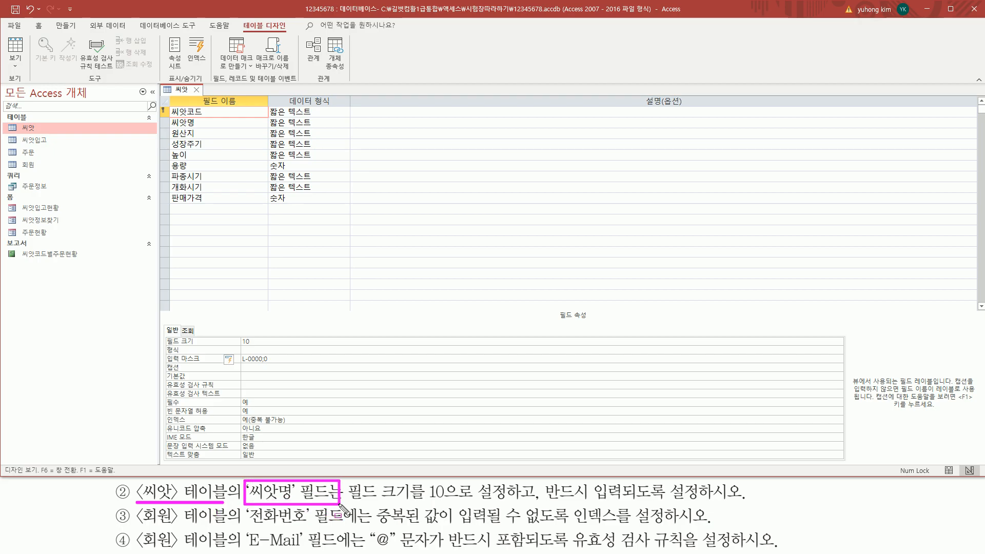
mouse_move(169, 116)
mouse_down()
mouse_move(175, 127)
mouse_move(198, 128)
mouse_up()
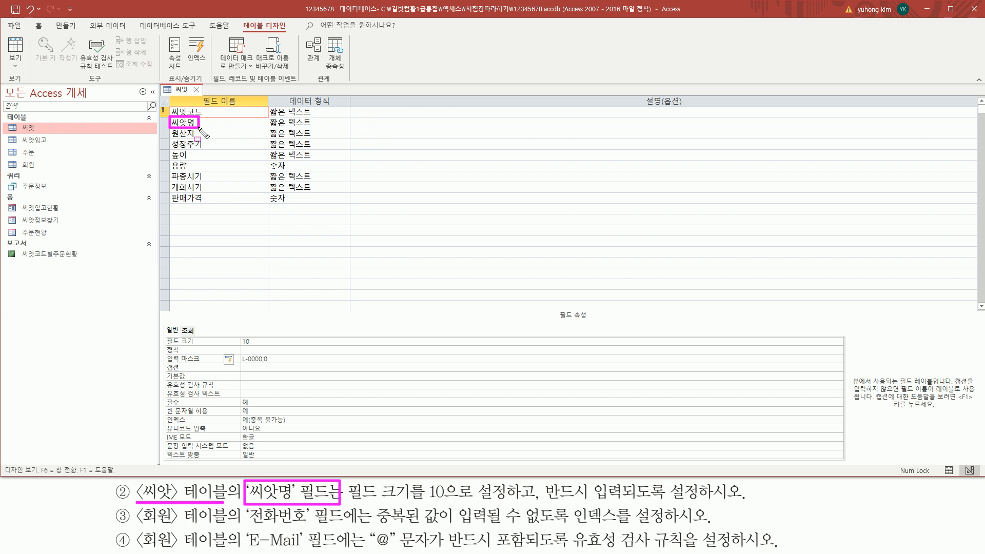
mouse_move(350, 500)
mouse_down()
mouse_move(646, 512)
mouse_move(702, 503)
mouse_up()
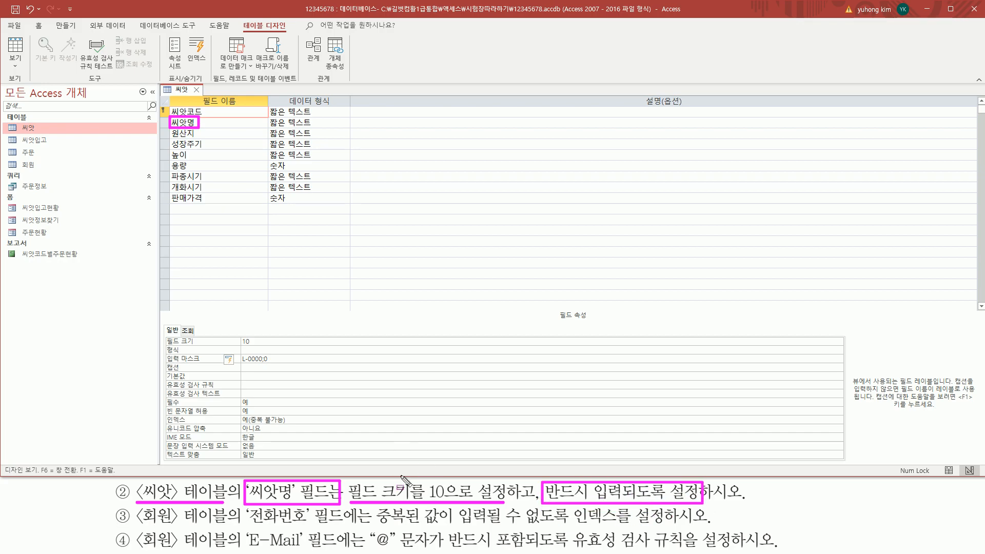
key(Escape)
Change the 씨앗명 field's Field Size from 255 to 10
click(204, 122)
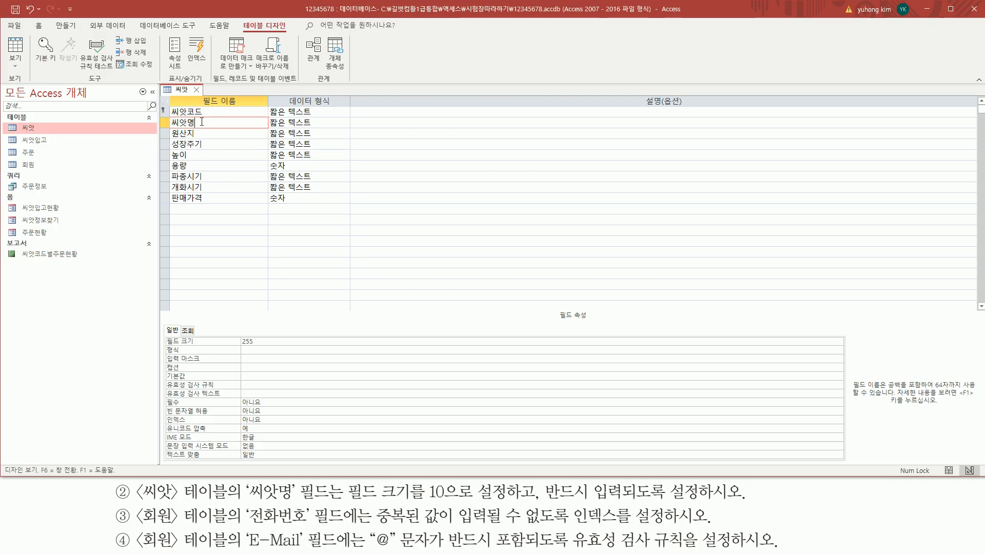
mouse_move(157, 116)
mouse_down()
mouse_move(281, 143)
mouse_move(271, 129)
mouse_up()
mouse_move(163, 333)
mouse_down()
mouse_move(165, 349)
mouse_move(265, 333)
mouse_move(280, 348)
mouse_up()
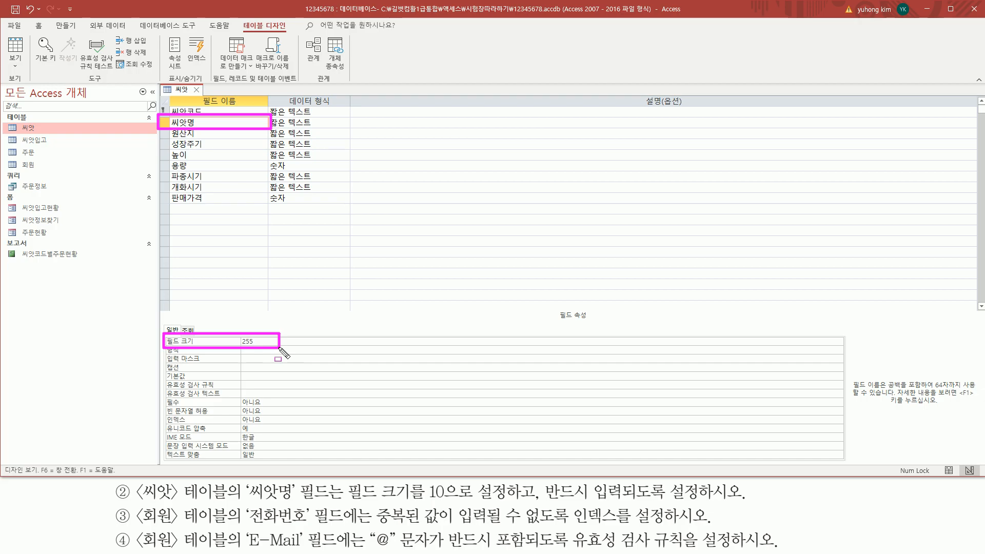
key(Escape)
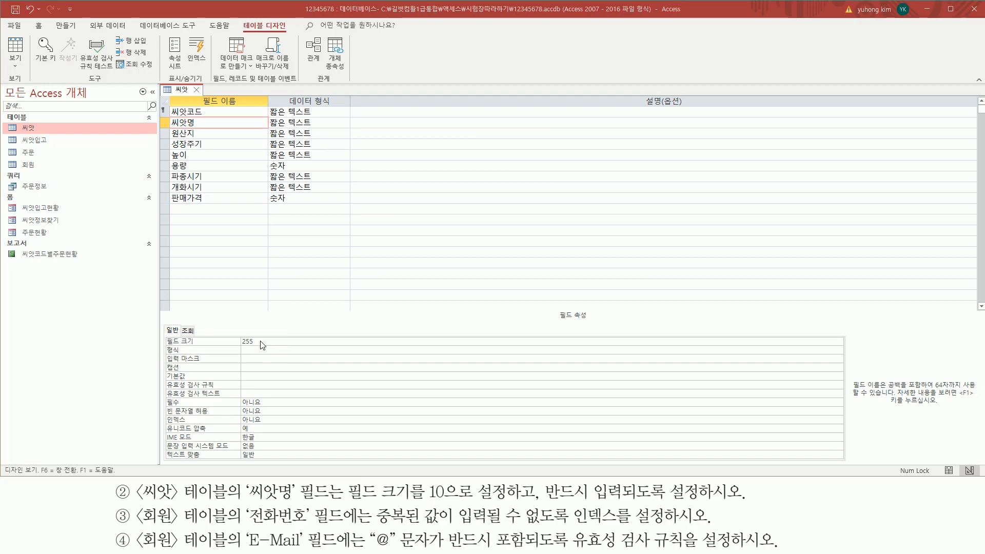
click(272, 343)
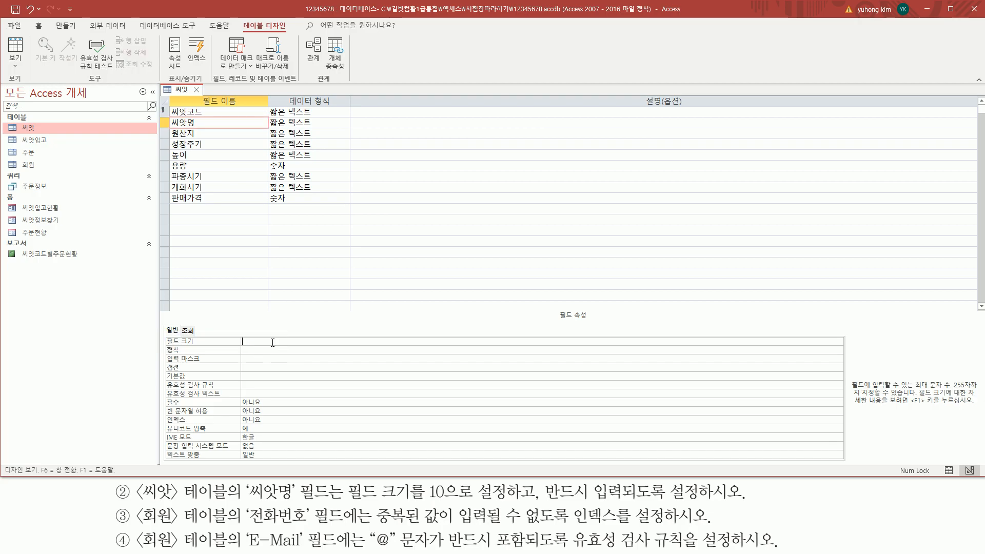
drag(162, 345, 261, 336)
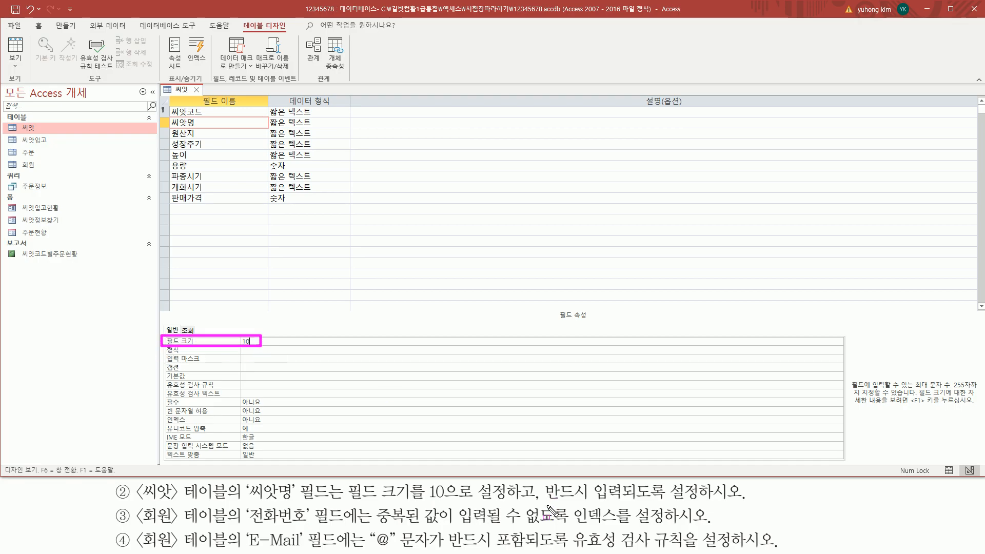
drag(543, 503, 702, 503)
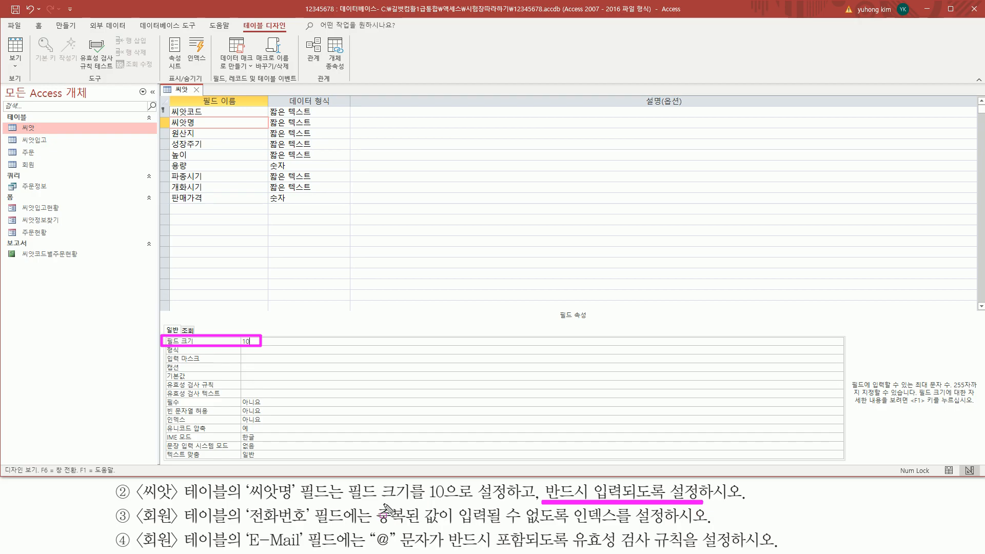
mouse_move(254, 490)
mouse_down()
mouse_move(243, 481)
mouse_move(336, 506)
mouse_up()
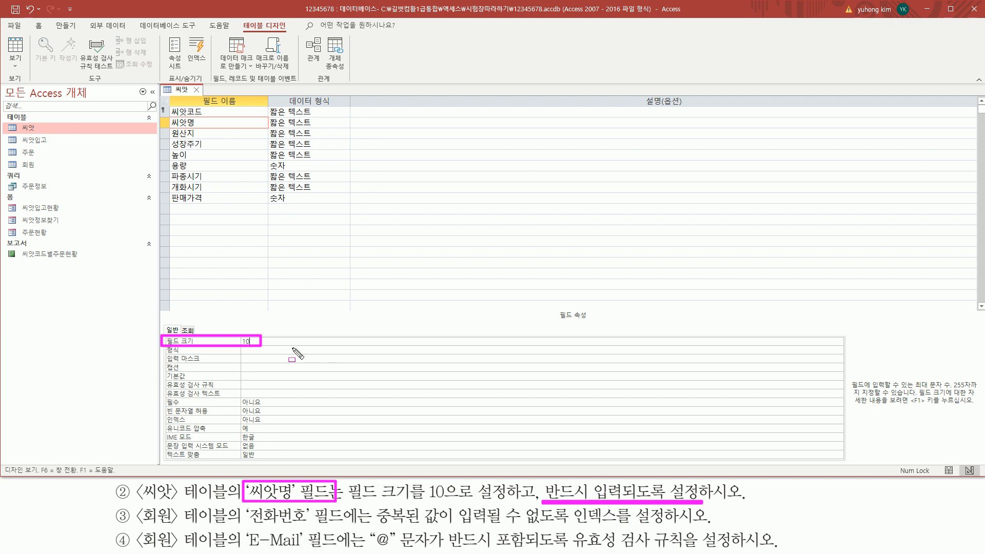
Set the 씨앗명 field's 필수 property from 아니요 to 예 using its dropdown
mouse_move(164, 409)
mouse_down()
mouse_move(268, 407)
mouse_move(272, 397)
mouse_up()
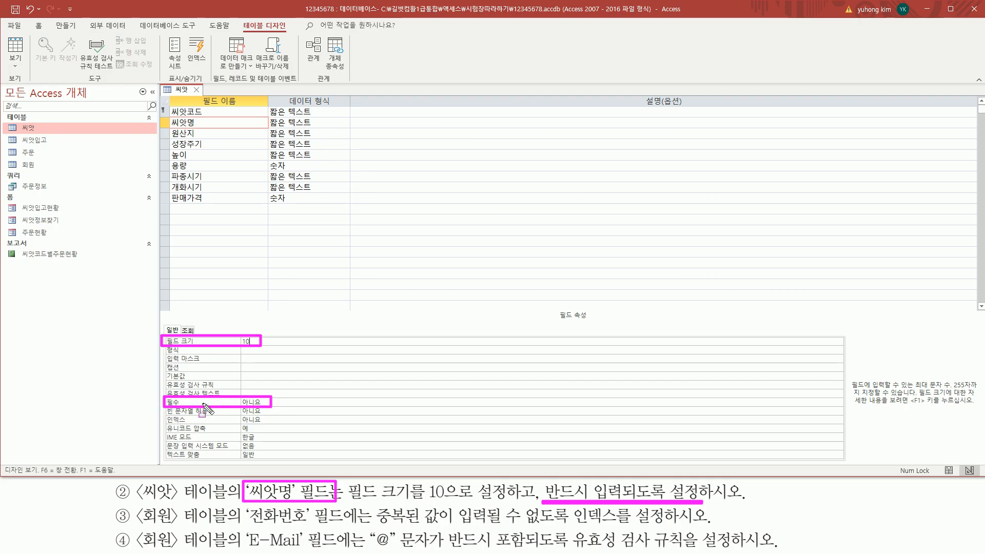
key(Escape)
click(267, 402)
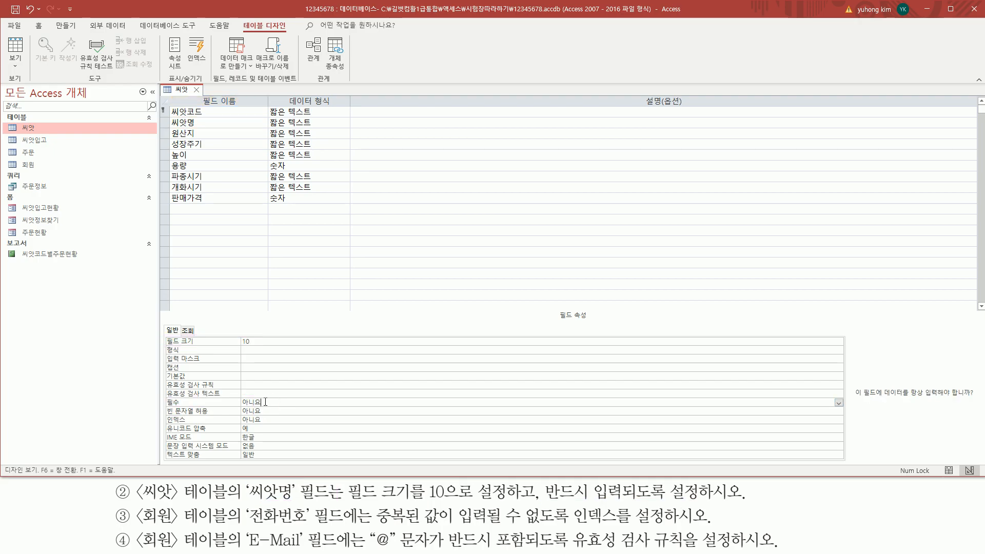
double_click(271, 402)
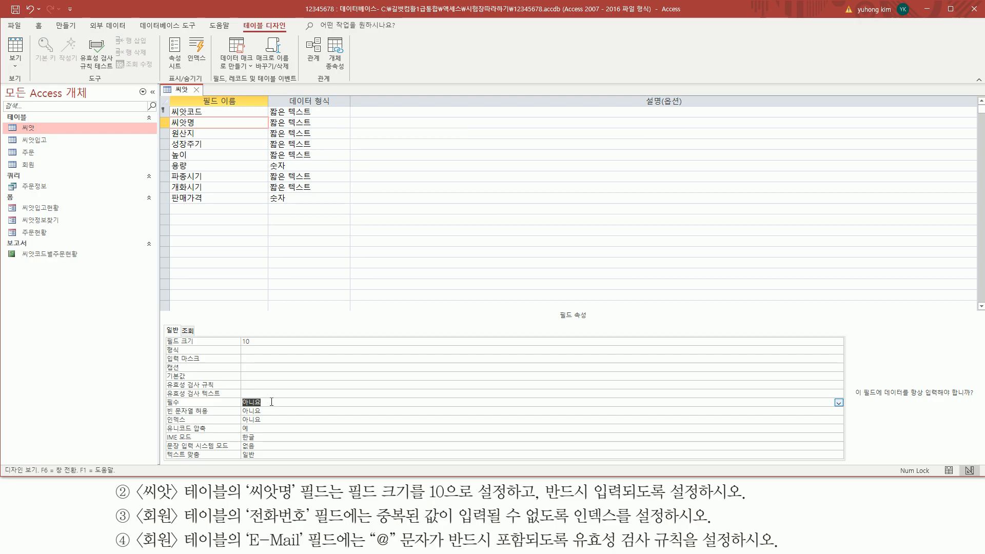
double_click(272, 402)
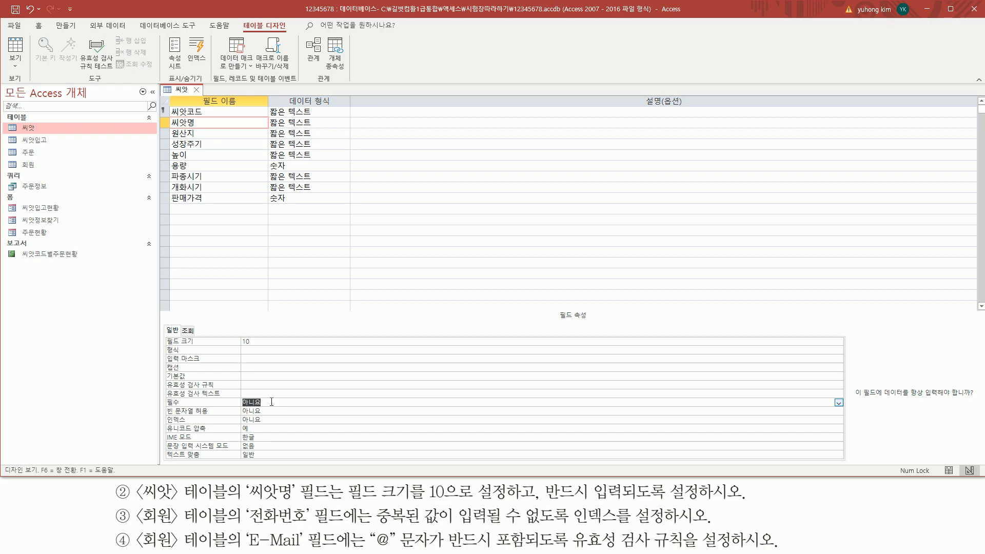
key(ctrl+2)
mouse_move(165, 396)
mouse_down()
mouse_move(190, 409)
mouse_move(843, 409)
mouse_up()
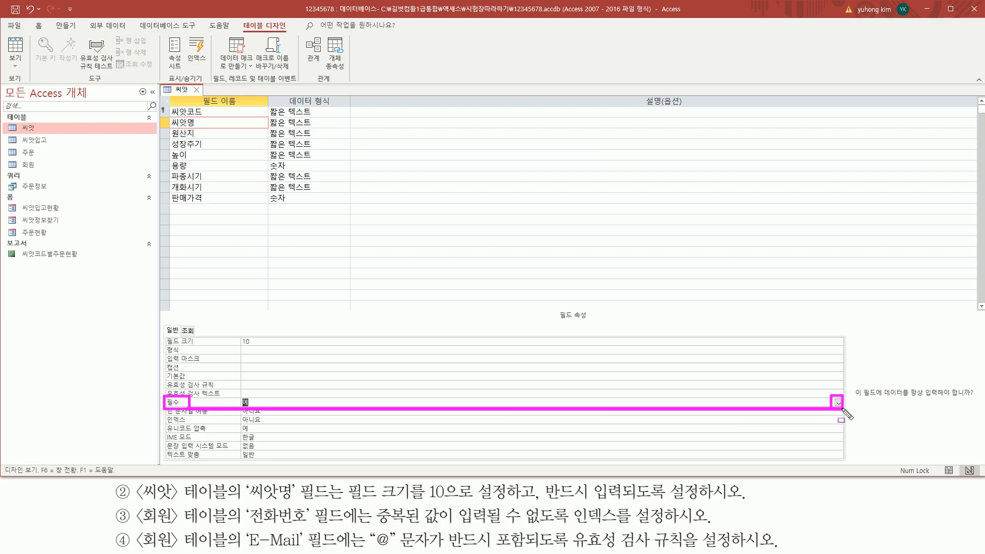
key(Escape)
click(839, 402)
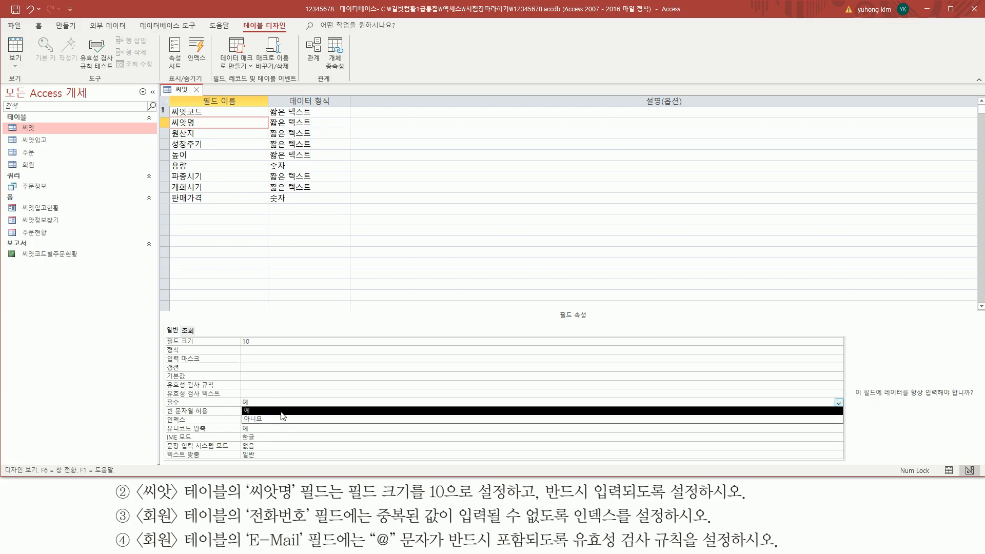
click(259, 411)
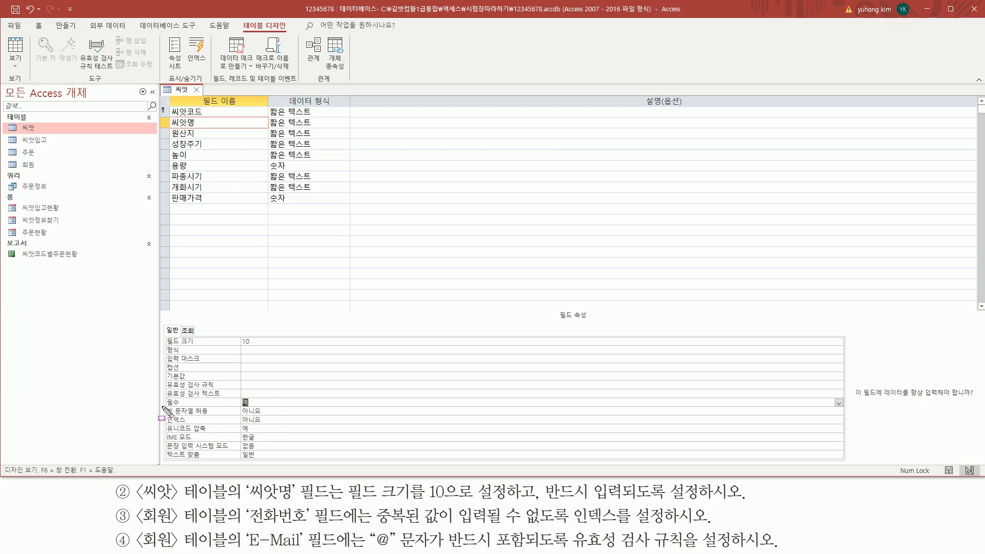
drag(164, 409, 266, 395)
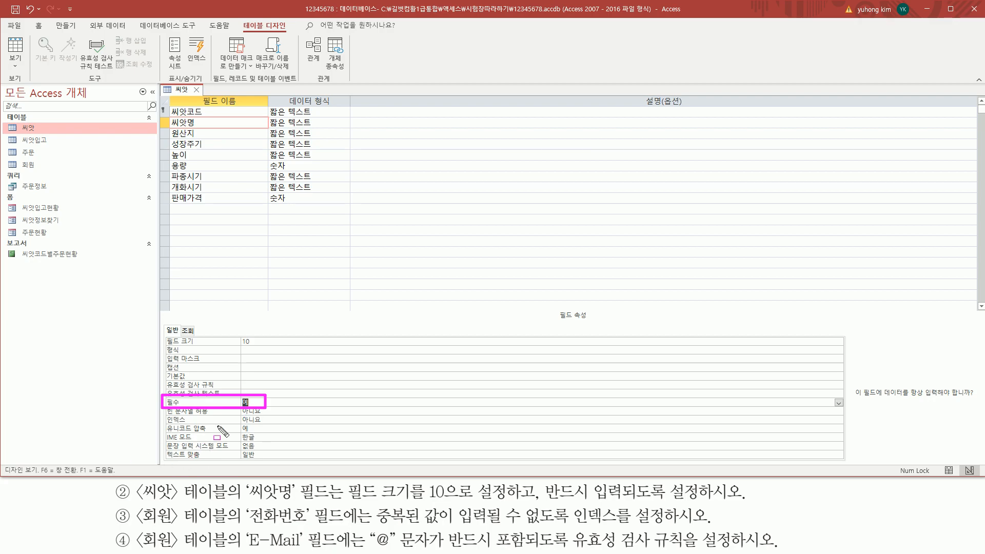
key(Escape)
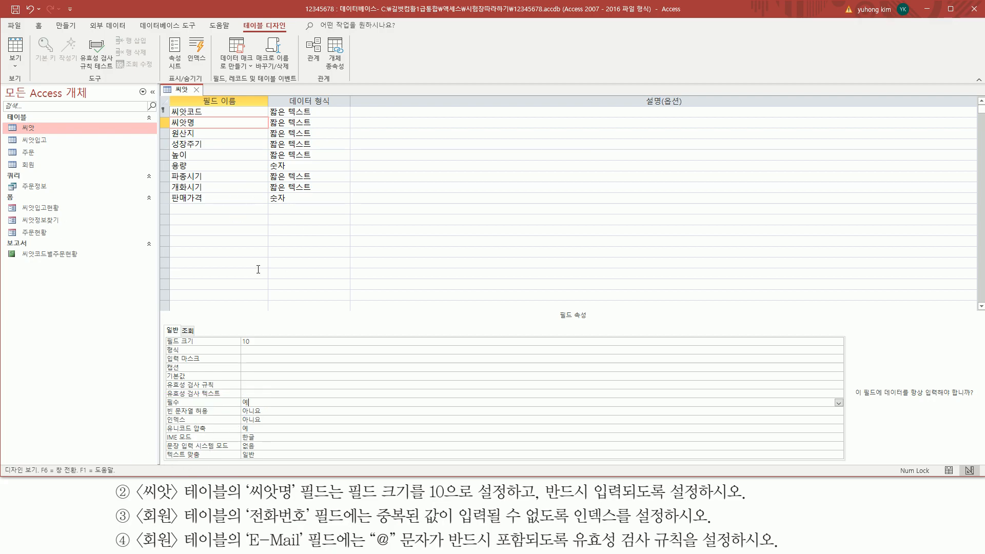
key(ctrl+2)
Close the 씨앗 table design and agree to save the changes
drag(189, 84, 202, 97)
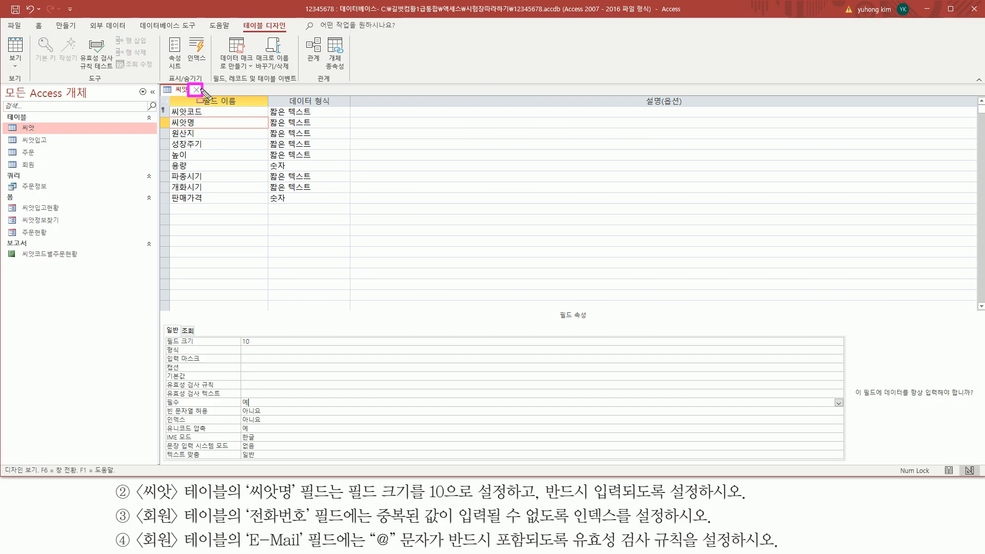
key(Escape)
click(197, 89)
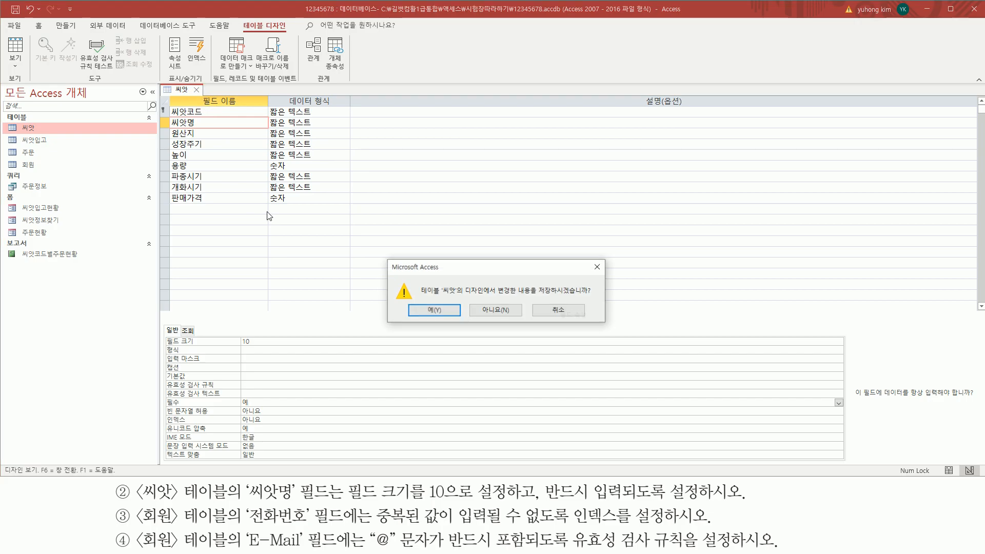
key(ctrl+2)
drag(538, 298, 596, 298)
drag(413, 302, 455, 319)
key(Escape)
click(436, 311)
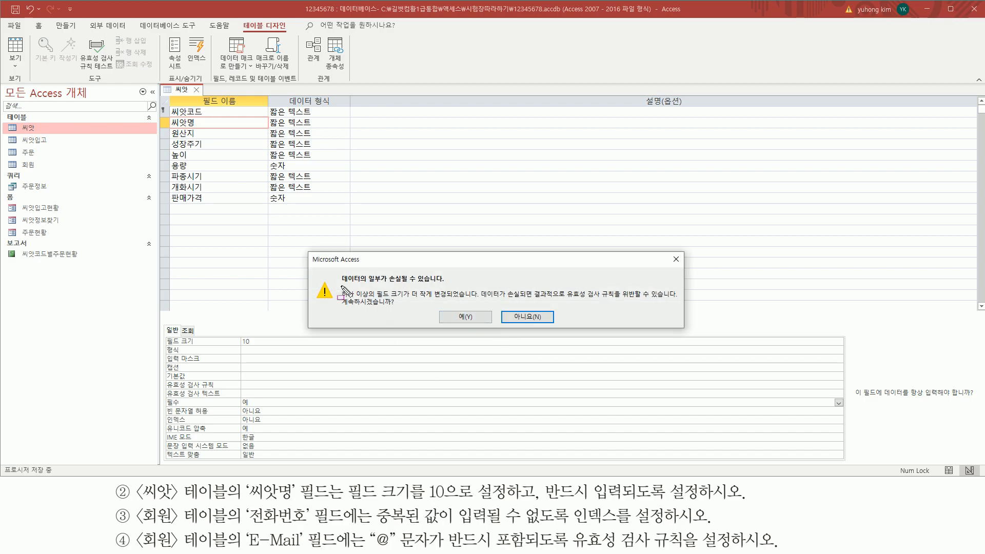
Accept the possible data-loss warning and test existing data against the new rules
drag(341, 283, 448, 285)
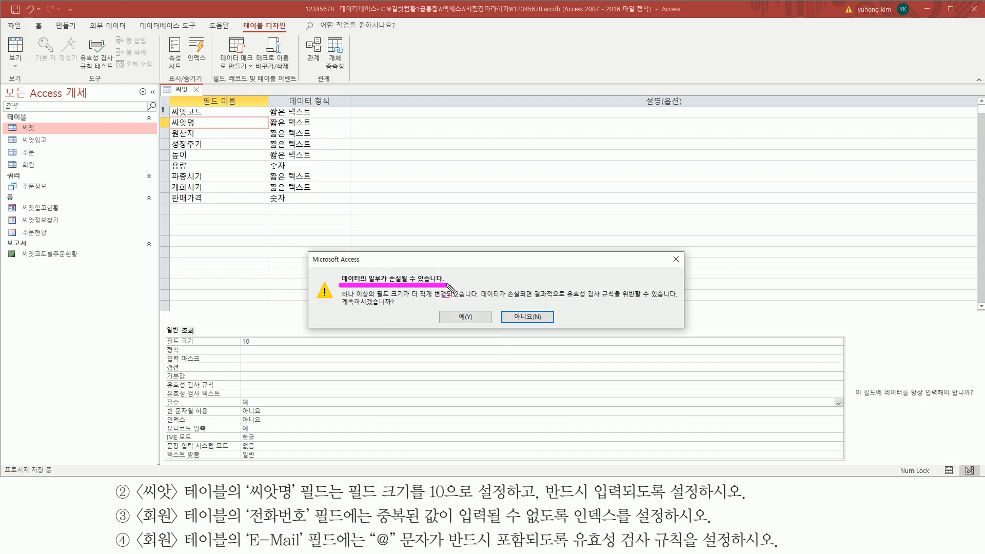
drag(341, 306, 485, 327)
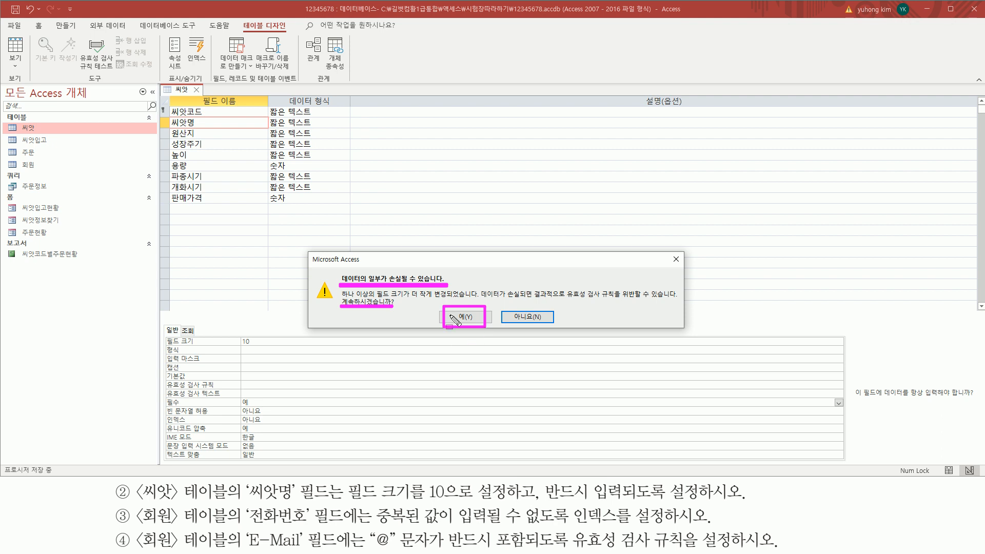
key(Escape)
click(464, 318)
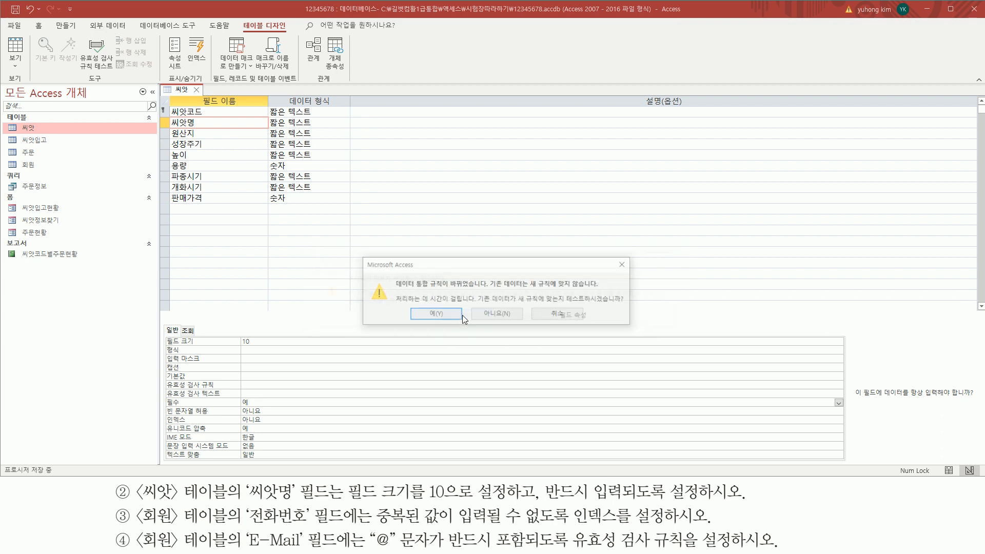
drag(395, 291, 633, 308)
drag(417, 308, 454, 321)
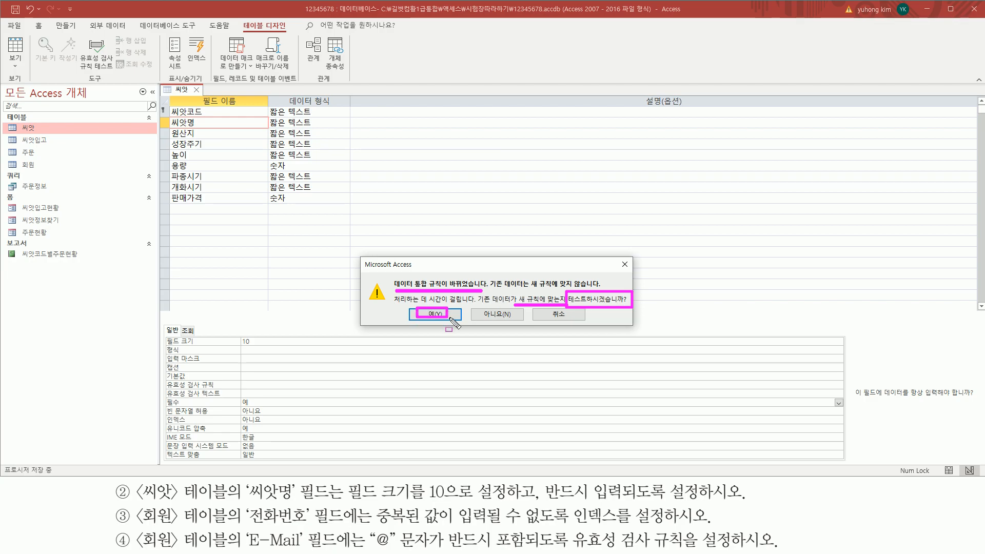
click(439, 318)
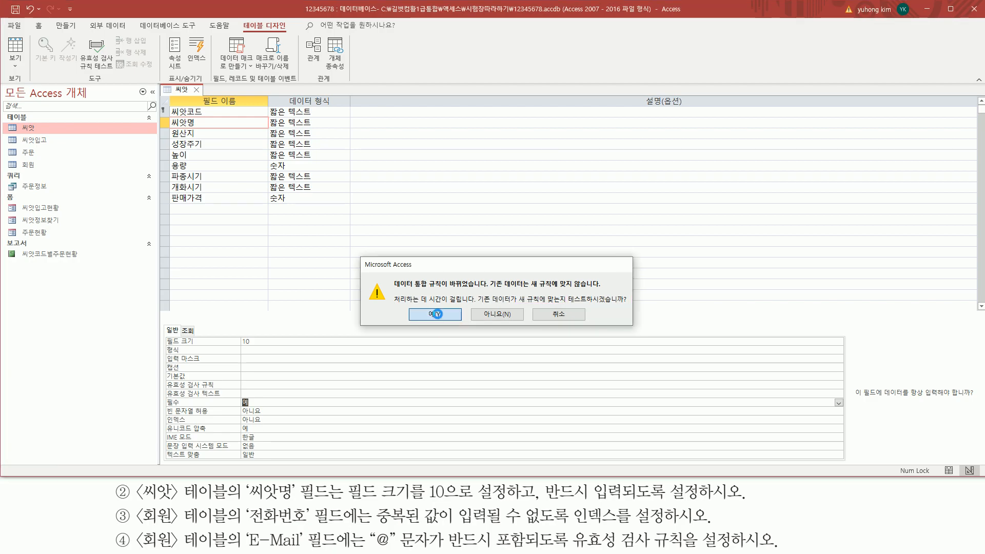
key(Caps_Lock)
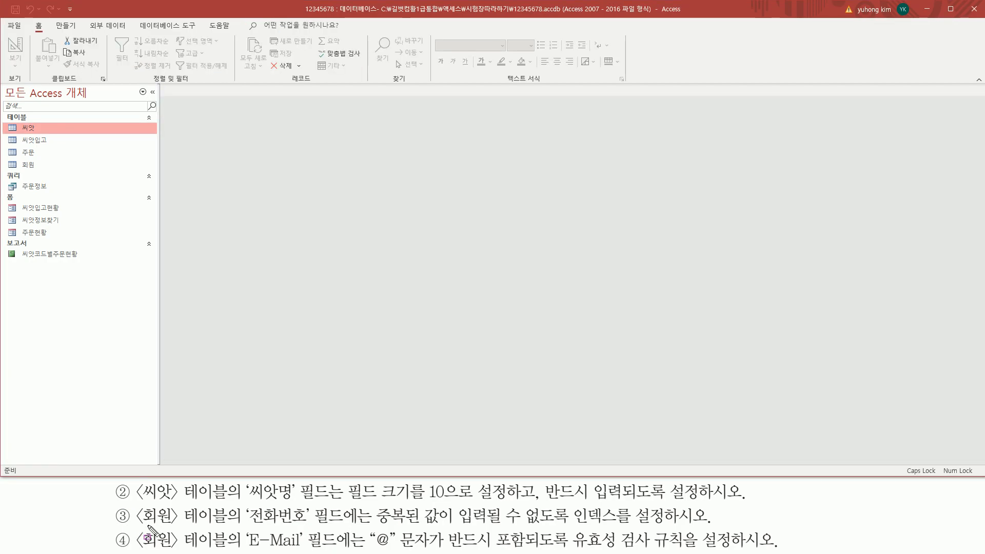
Open the 회원 table in 디자인 보기 from its navigation-pane shortcut menu
mouse_move(136, 504)
mouse_down()
mouse_move(156, 540)
mouse_move(182, 552)
mouse_move(229, 551)
mouse_up()
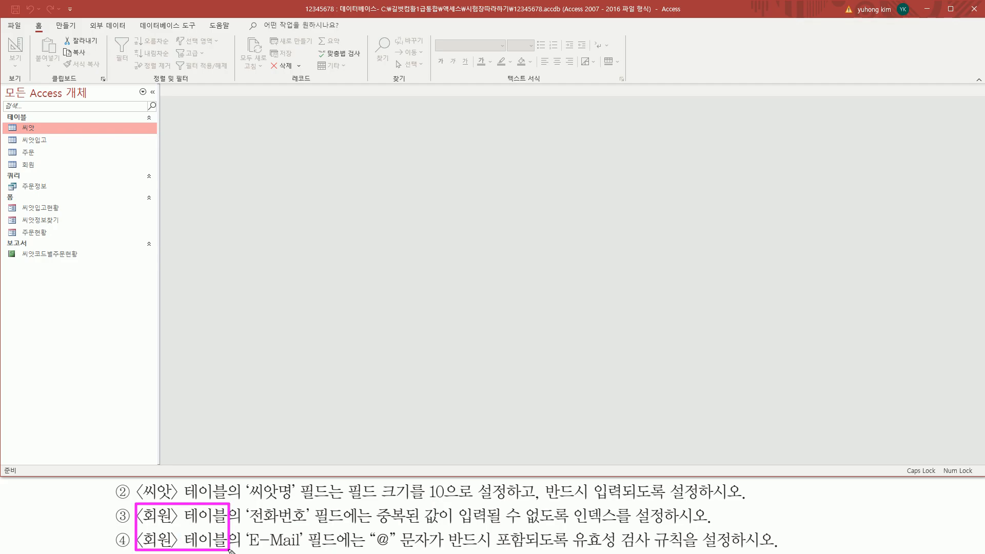
key(Escape)
click(35, 165)
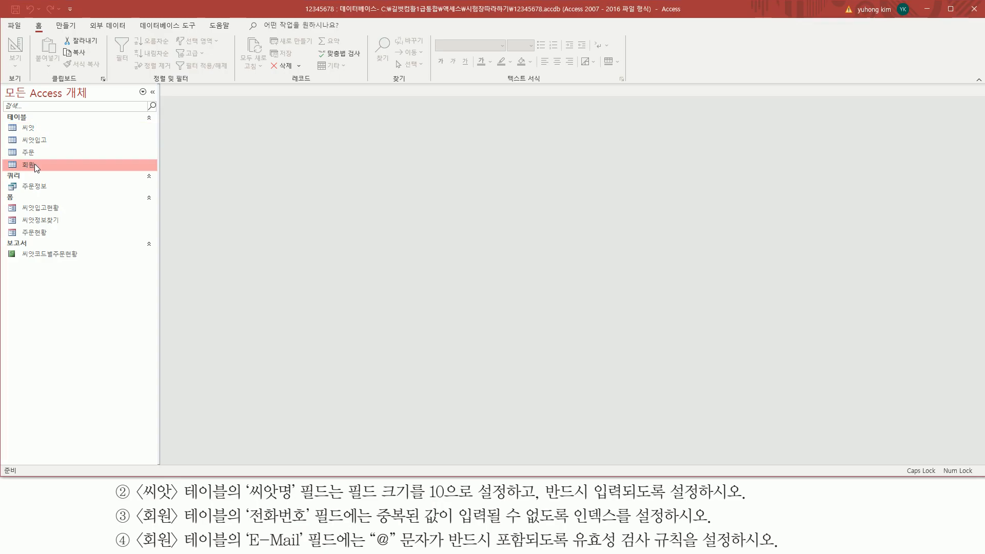
right_click(35, 164)
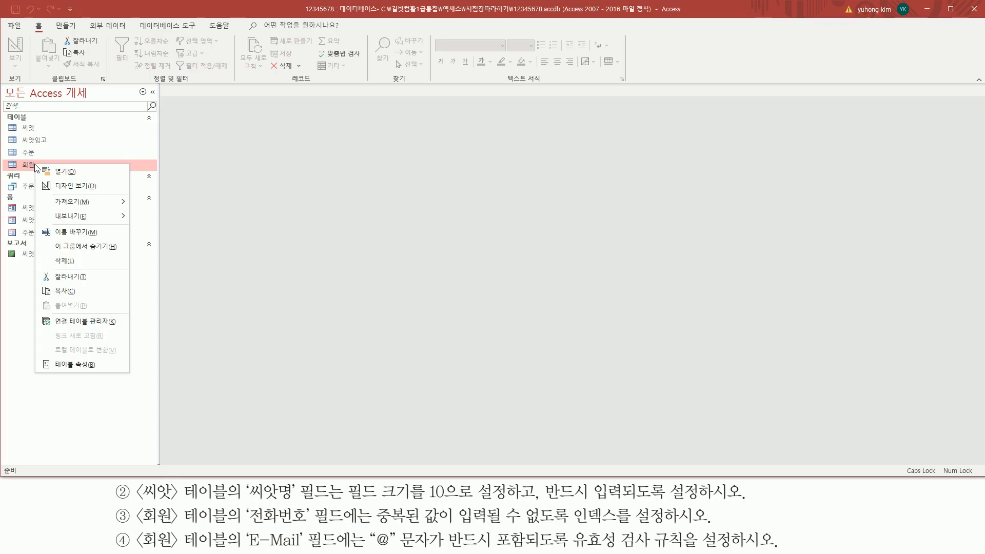
click(70, 187)
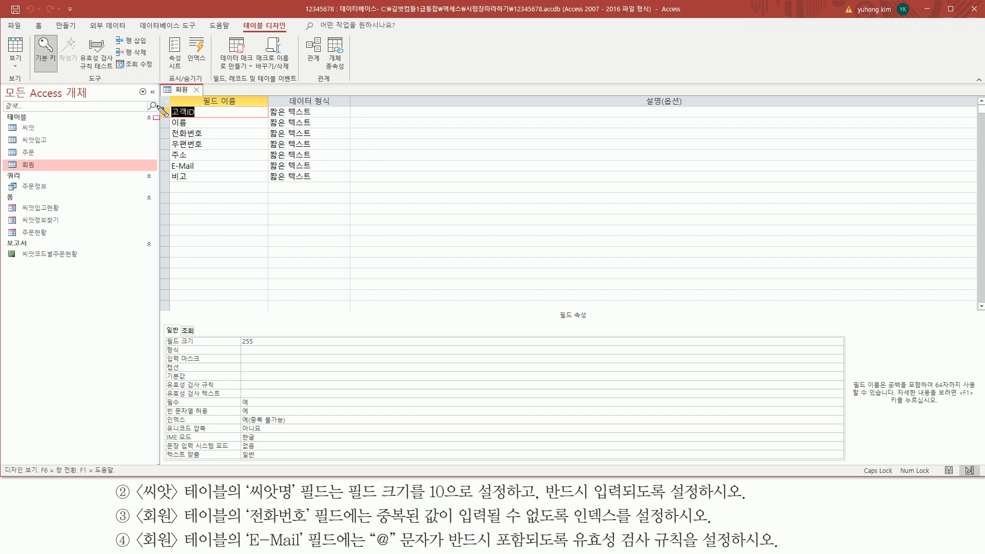
mouse_move(162, 104)
mouse_down()
mouse_move(177, 171)
mouse_move(285, 201)
mouse_move(353, 186)
mouse_up()
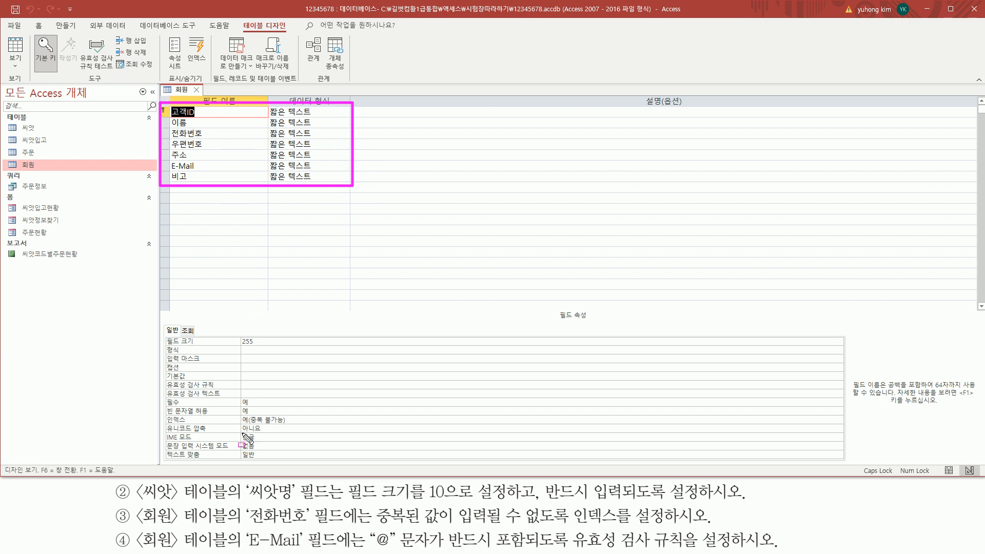
mouse_move(247, 526)
mouse_down()
mouse_move(307, 525)
mouse_move(309, 506)
mouse_up()
Set the 전화번호 field's 인덱스 property to 예(중복 불가능)
key(Escape)
click(209, 132)
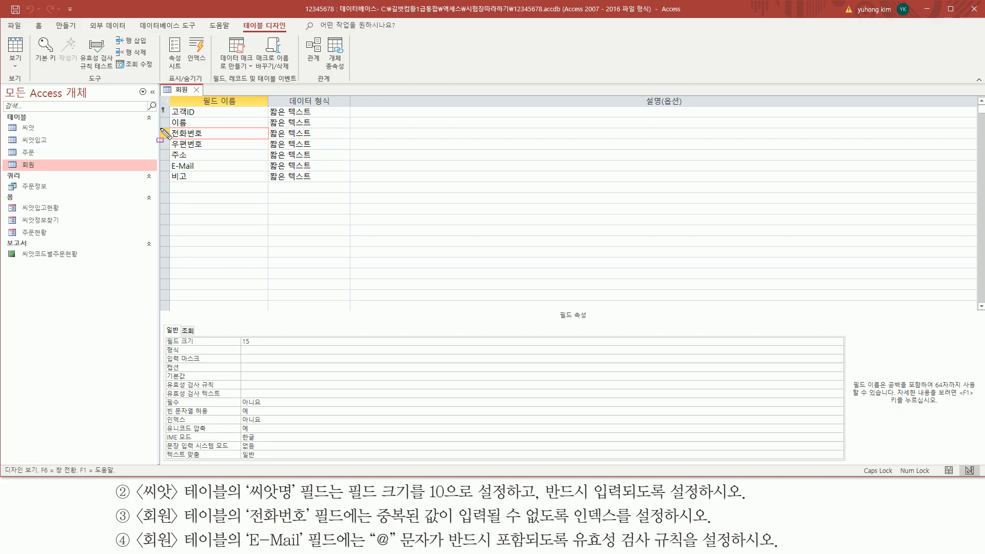
mouse_move(159, 128)
mouse_down()
mouse_move(230, 149)
mouse_move(246, 141)
mouse_up()
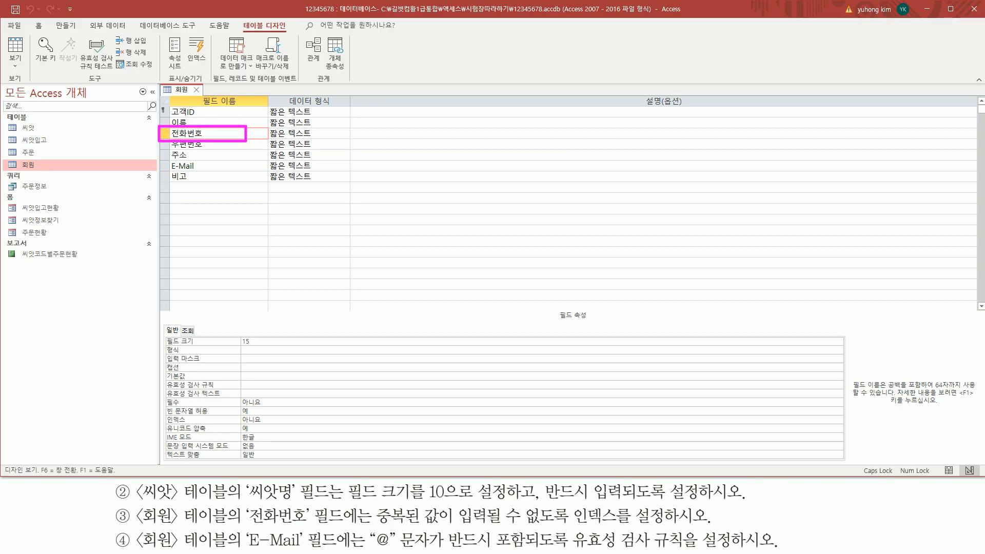
drag(247, 526, 674, 529)
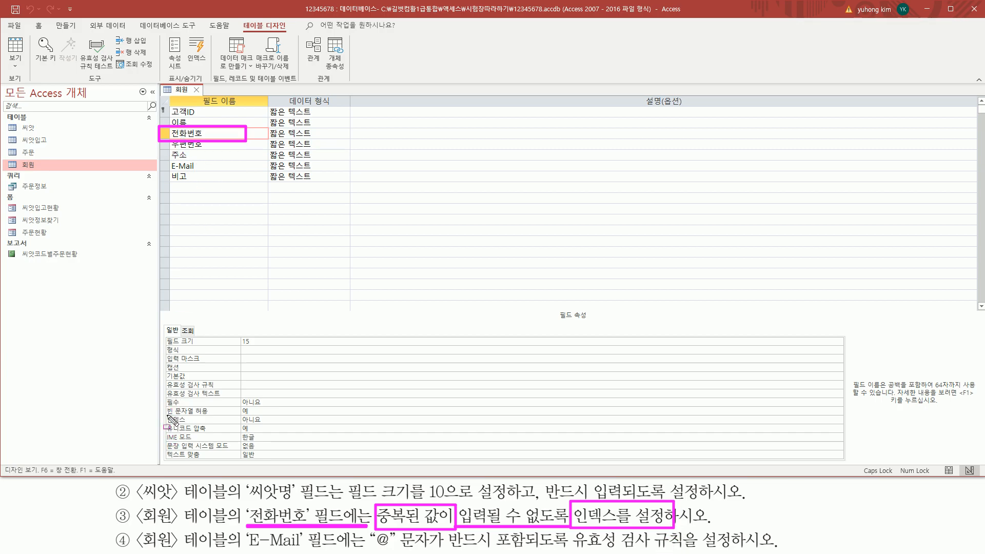
drag(165, 413, 322, 425)
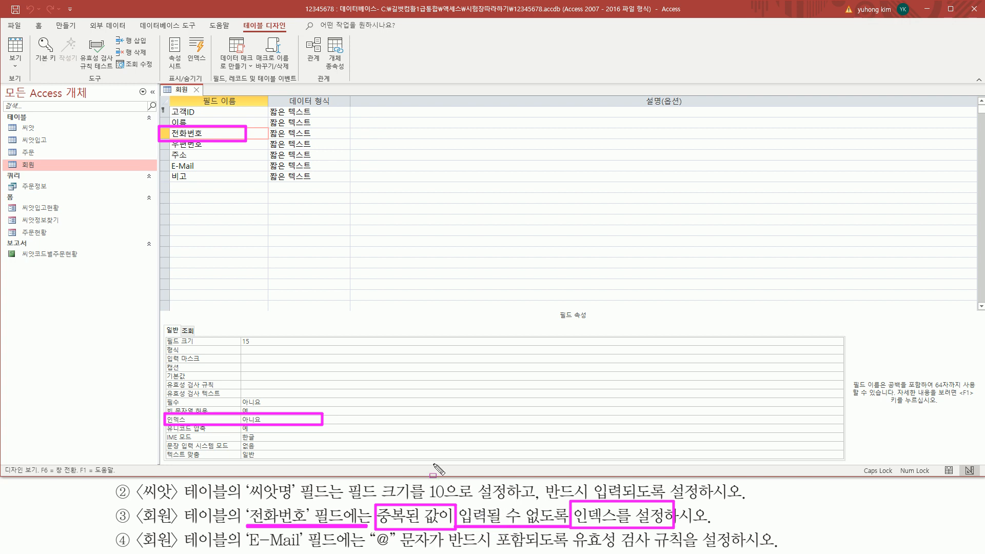
key(Escape)
click(328, 419)
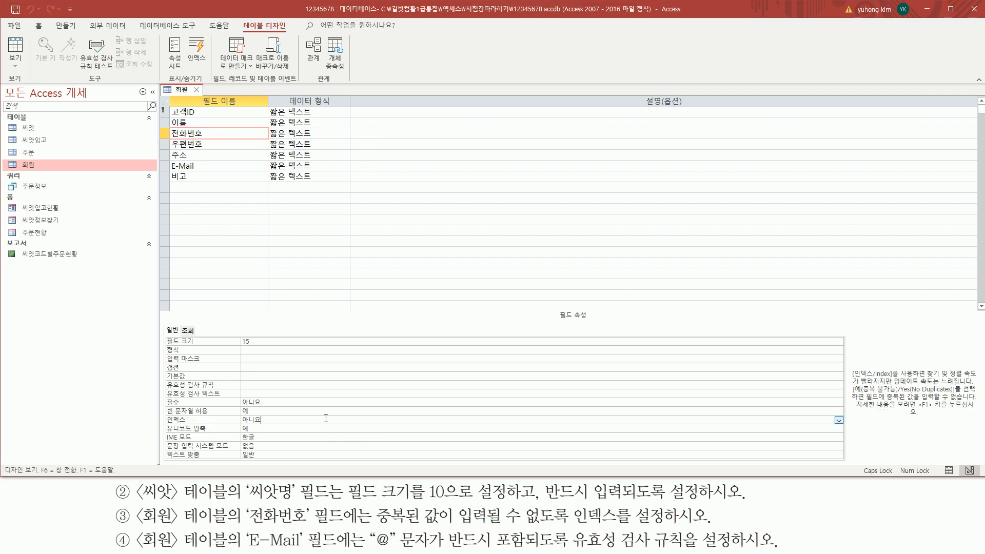
drag(241, 424, 840, 425)
key(Escape)
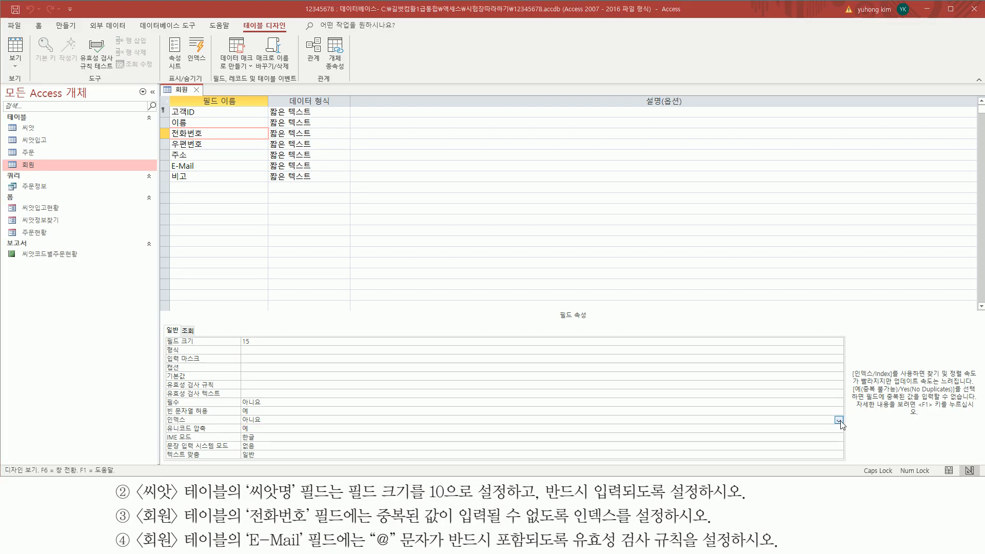
click(839, 420)
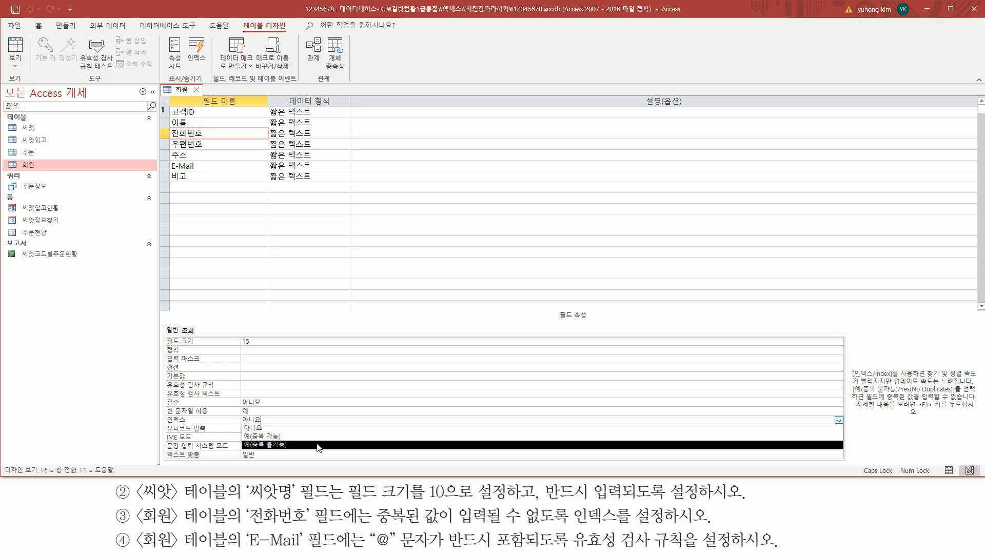
click(318, 445)
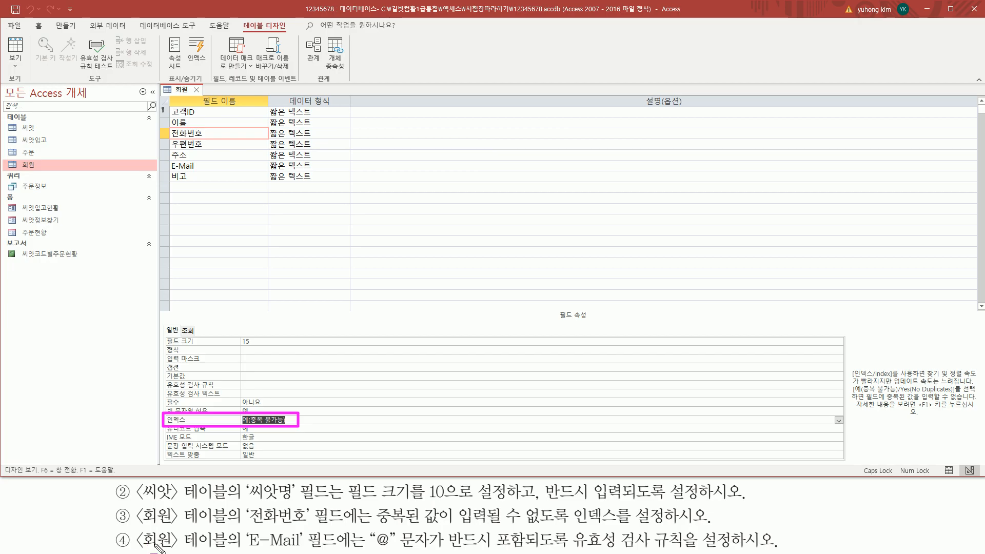
Select the E-Mail field to show its properties: field size 20, no validation rule
drag(246, 549, 336, 549)
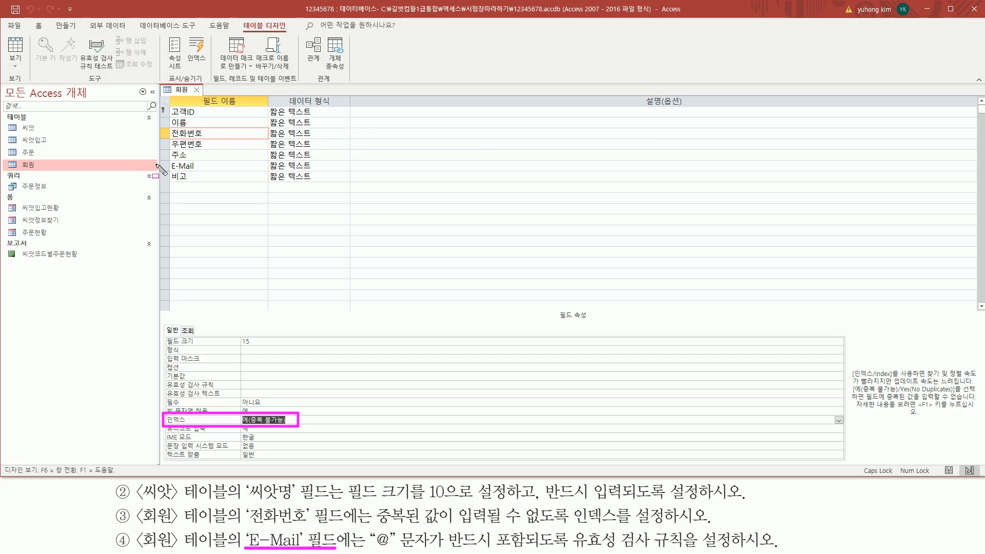
drag(166, 158, 203, 174)
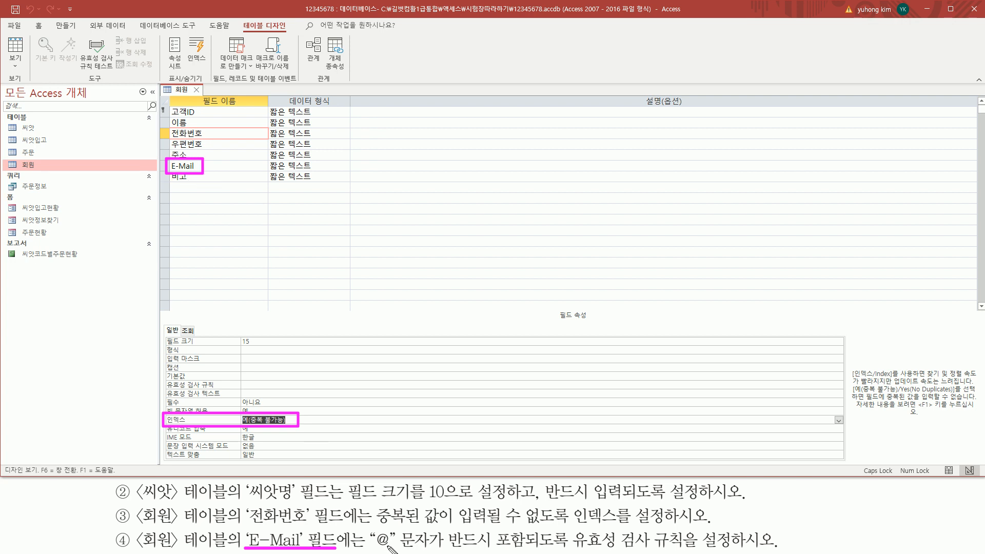
drag(373, 550, 733, 551)
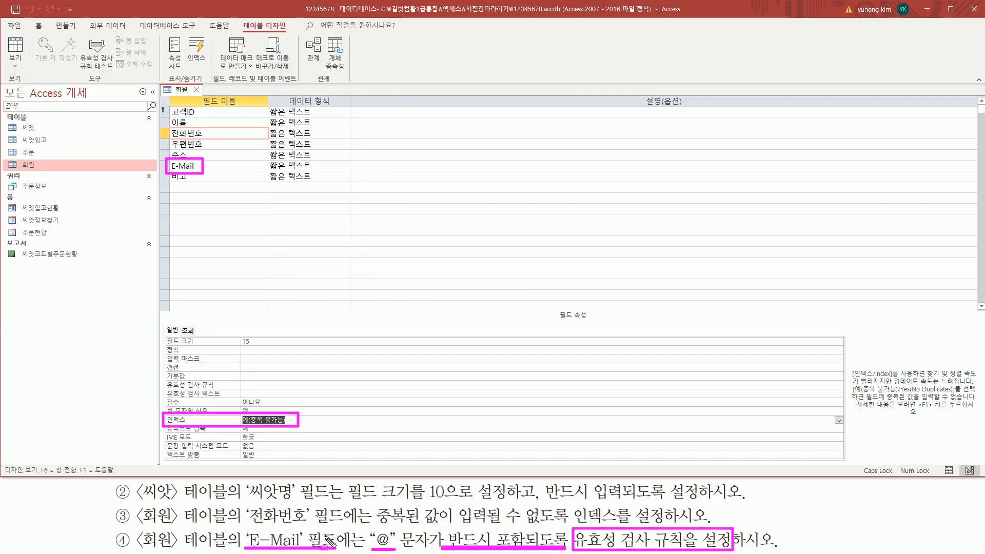
drag(377, 529, 391, 549)
drag(370, 517, 374, 504)
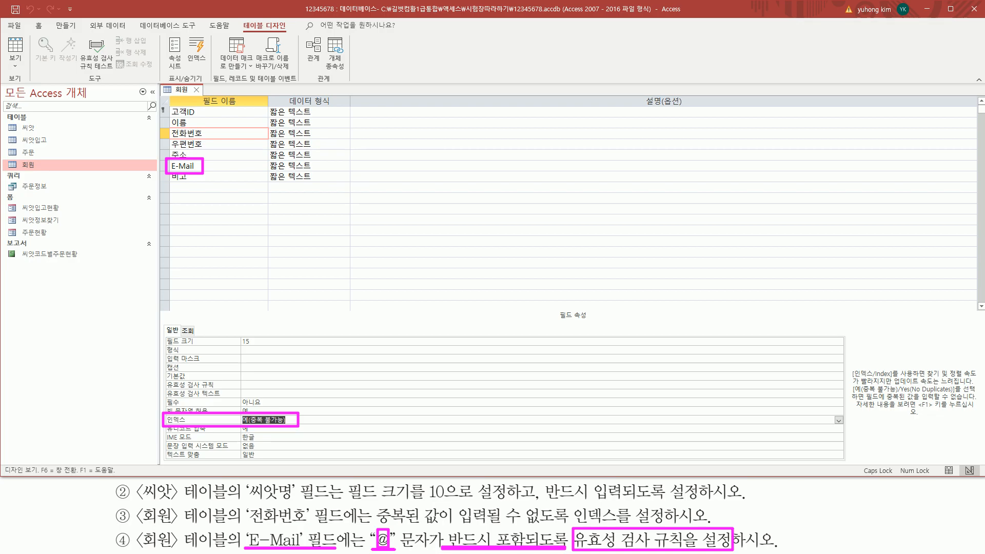
click(208, 166)
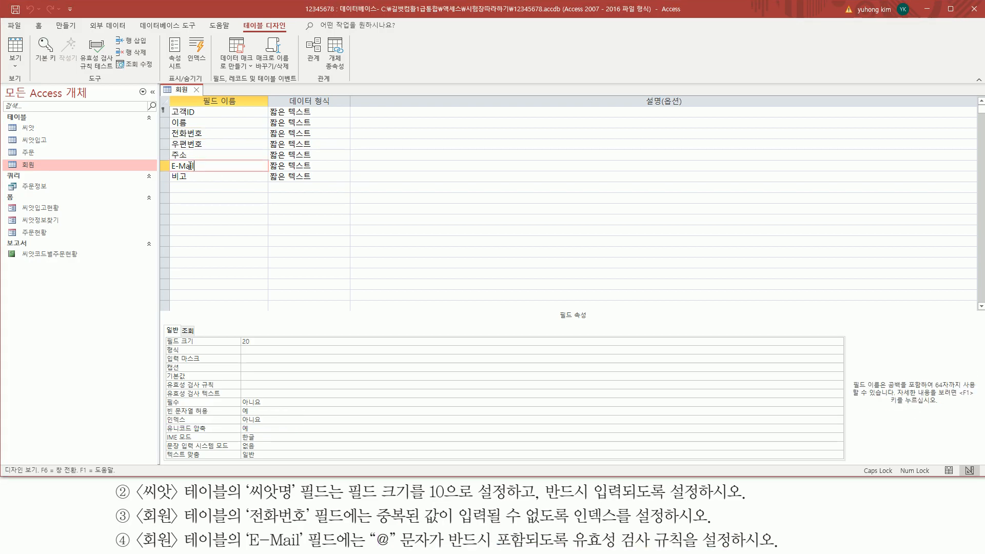
drag(164, 157, 268, 174)
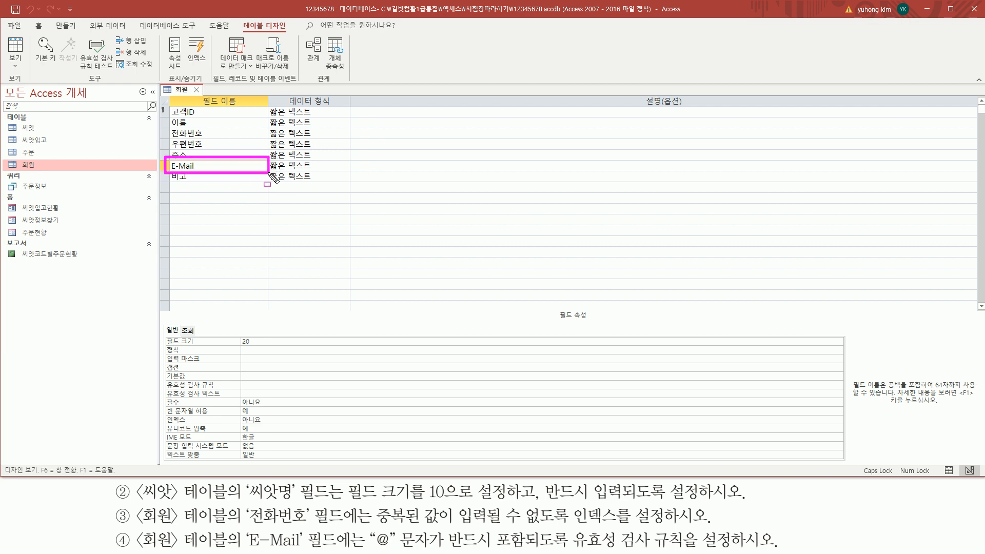
drag(163, 390, 349, 385)
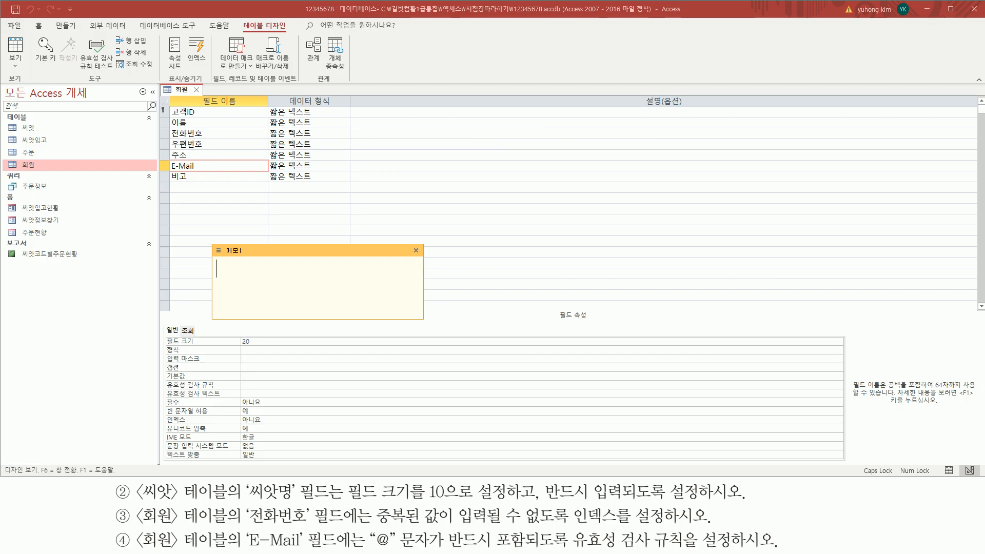
Draft LIKE "*@*" in the memo note, removing the stray ? and Korean characters
click(273, 272)
text(*)
key(Return)
text(?)
key(shift+Left)
key(Down)
key(shift+Left)
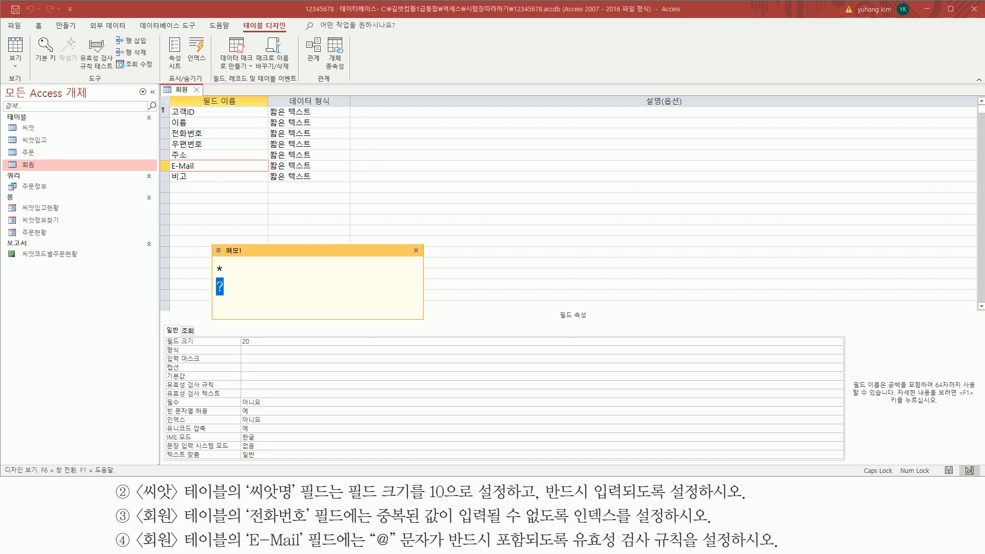
key(BackSpace)
key(Right)
text(@)
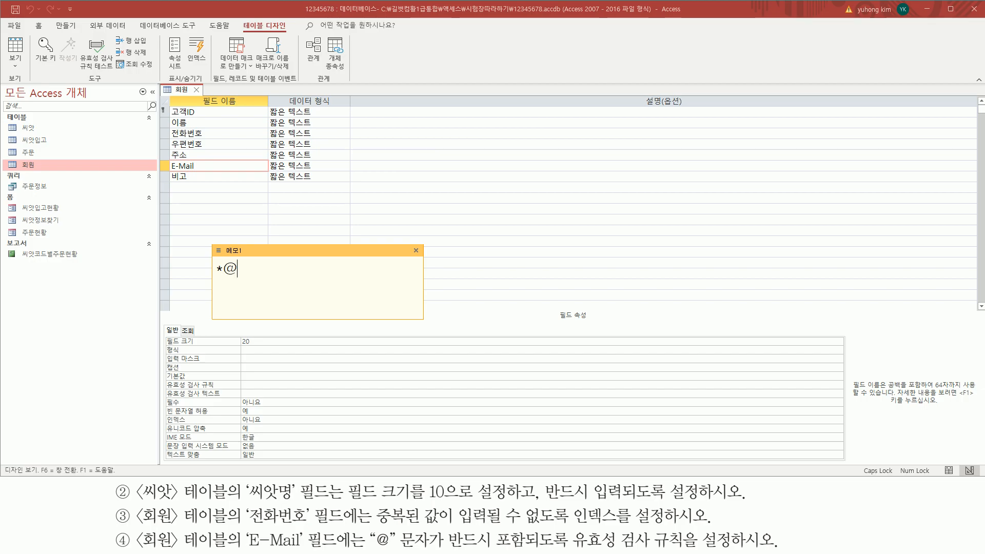
text(*)
key(Home)
text(""ㅣㅑㅏ)
key(BackSpace)
key(BackSpace)
key(BackSpace)
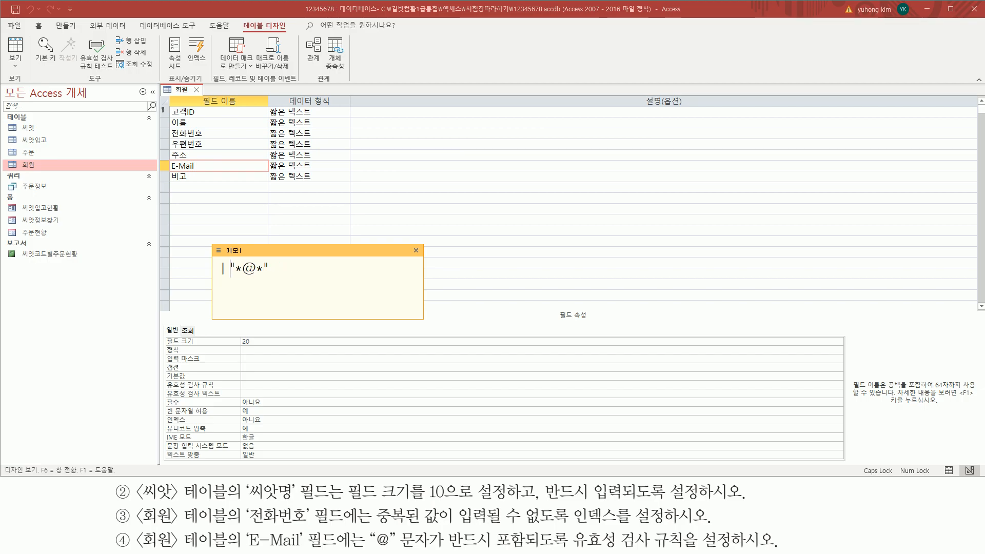
text(LIKE)
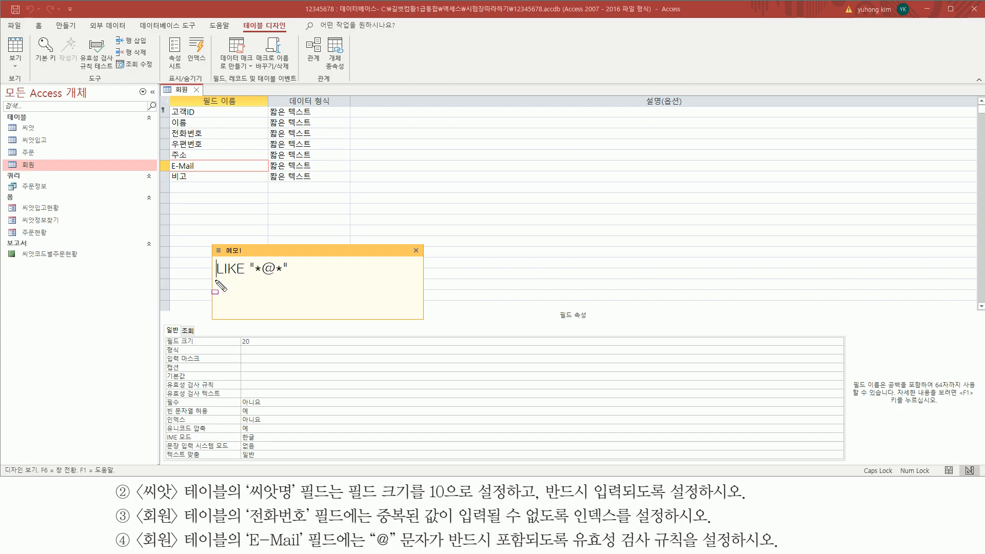
mouse_move(215, 278)
mouse_down()
mouse_move(289, 278)
mouse_move(293, 258)
mouse_up()
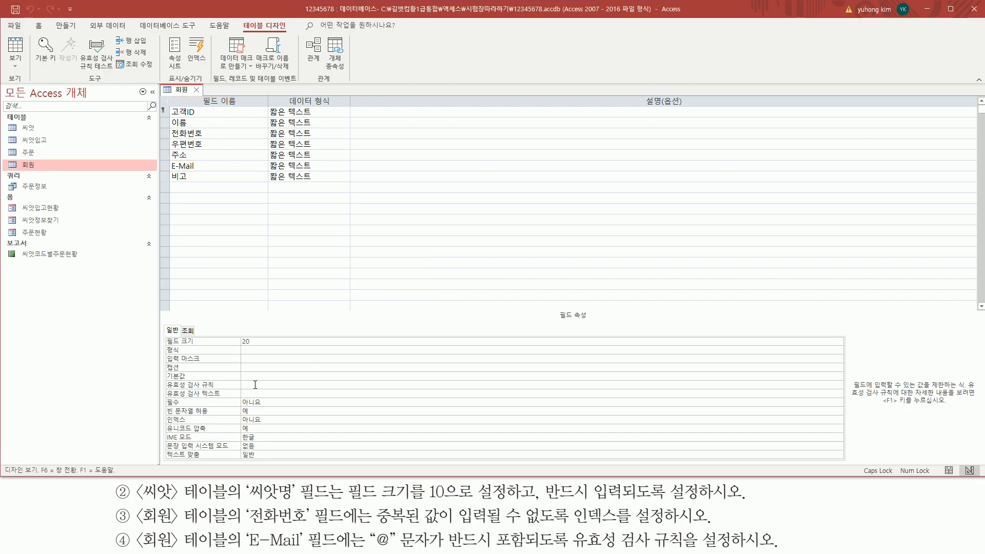
Enter LIKE "*@*" as the E-Mail field's validation rule
click(255, 385)
text(LIKE "*@*")
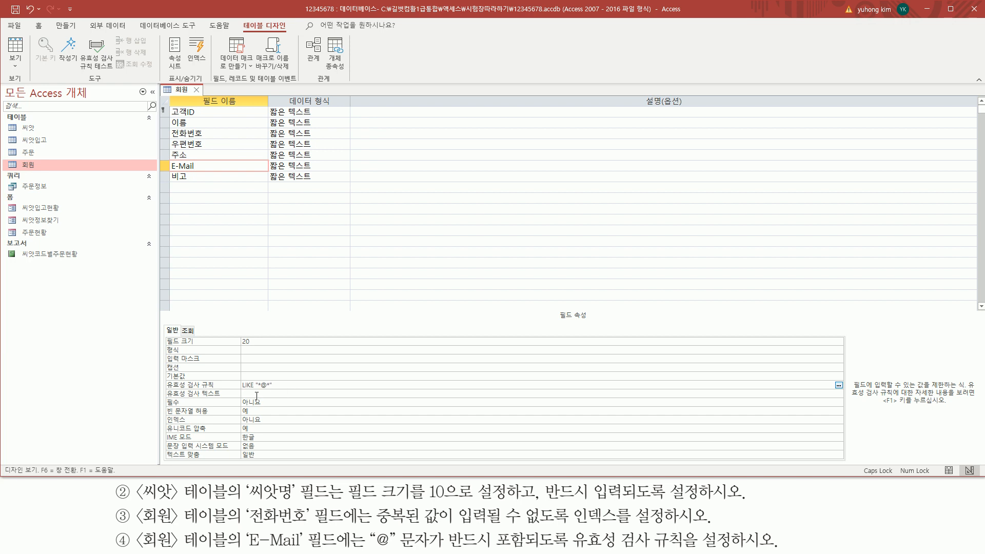
key(ctrl+2)
drag(239, 392, 281, 380)
key(Escape)
key(Return)
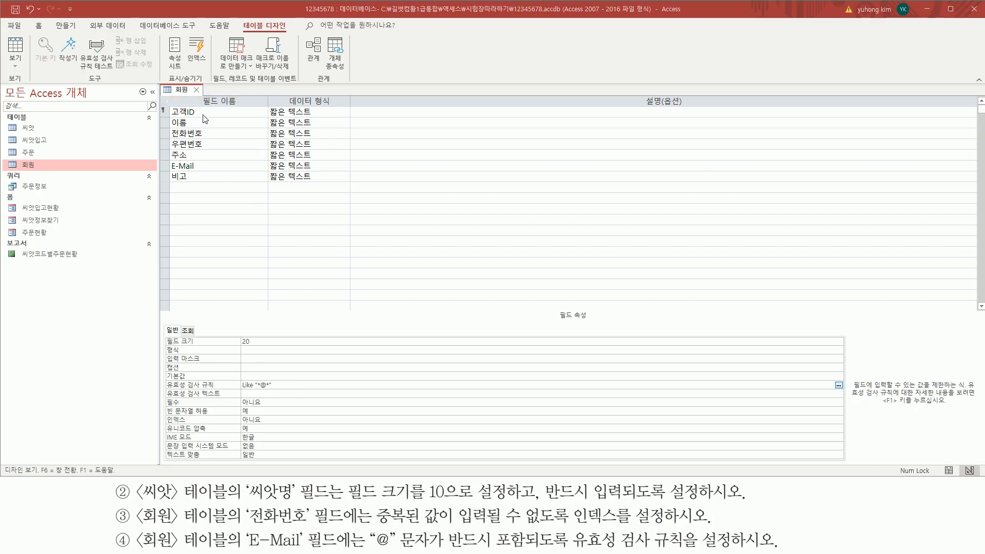
Close the 회원 design, saving changes and testing existing data against the new rules
drag(190, 83, 204, 97)
key(Escape)
click(196, 90)
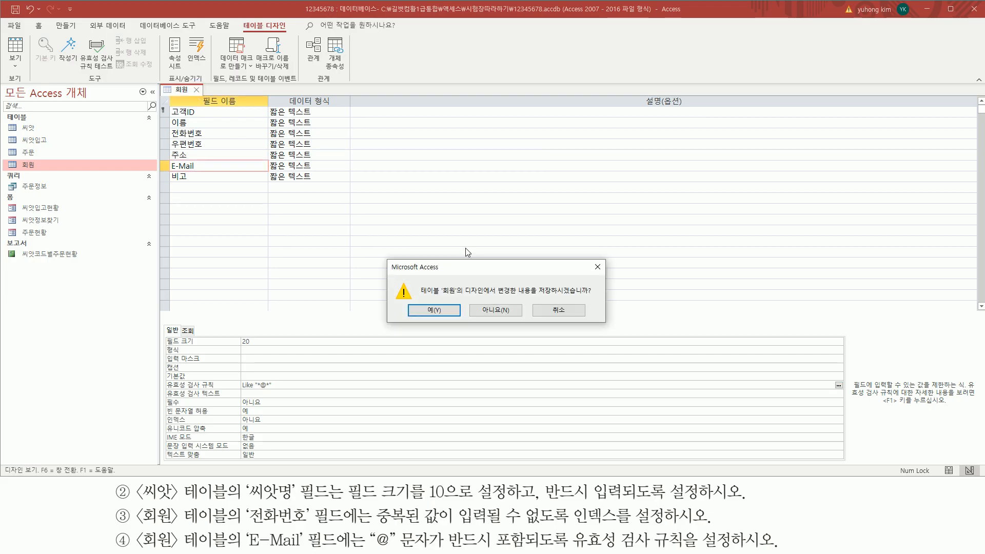
drag(536, 298, 592, 298)
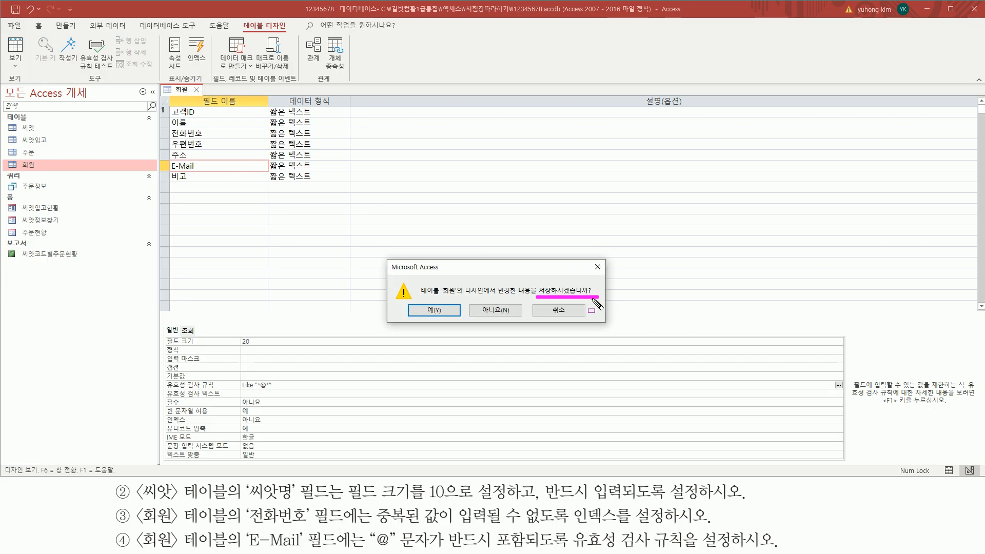
drag(409, 302, 458, 317)
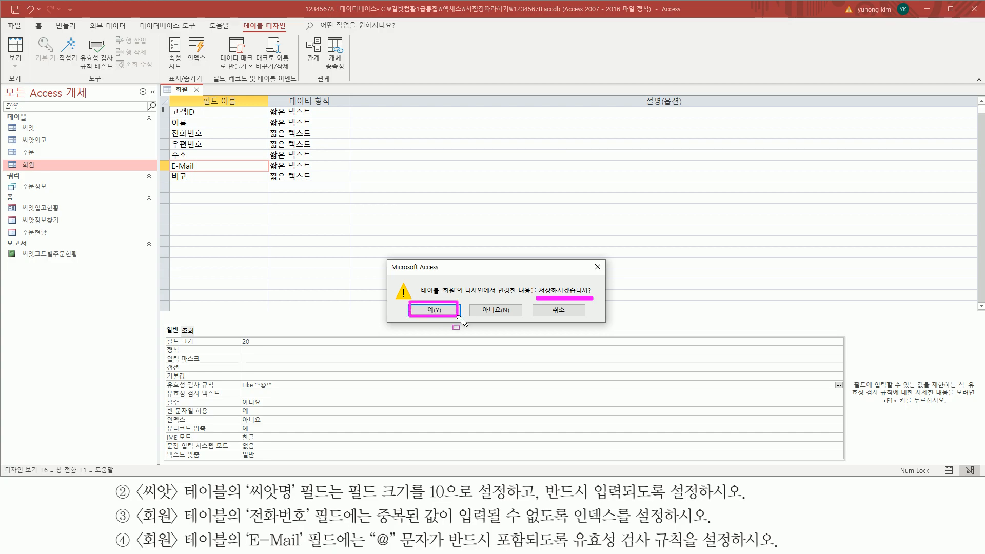
click(430, 311)
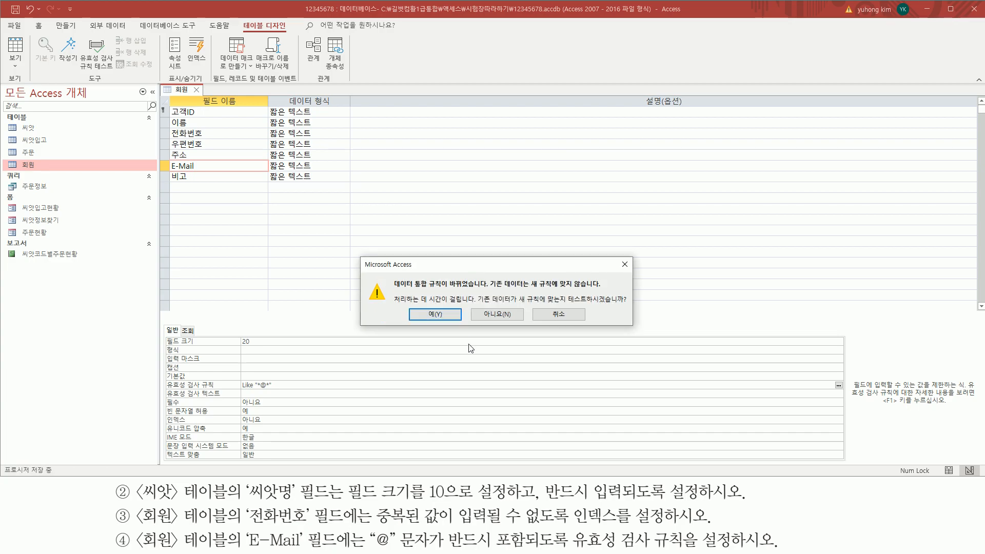
drag(394, 290, 486, 290)
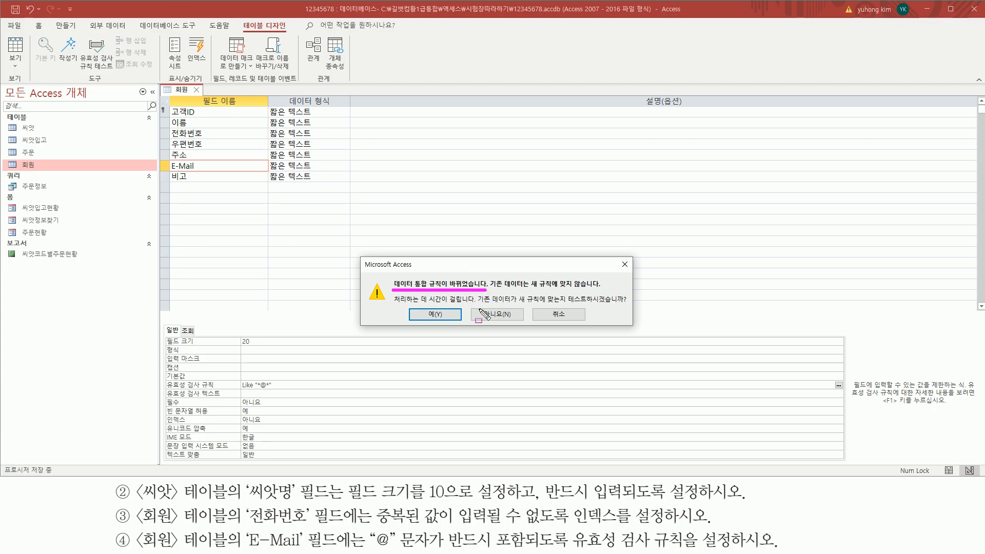
drag(565, 304, 628, 303)
drag(415, 307, 451, 320)
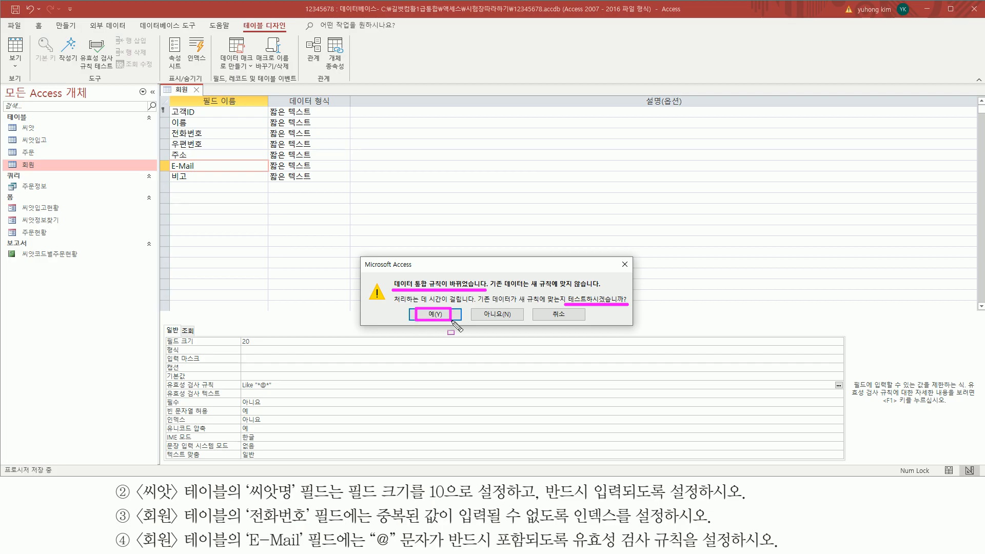
click(441, 316)
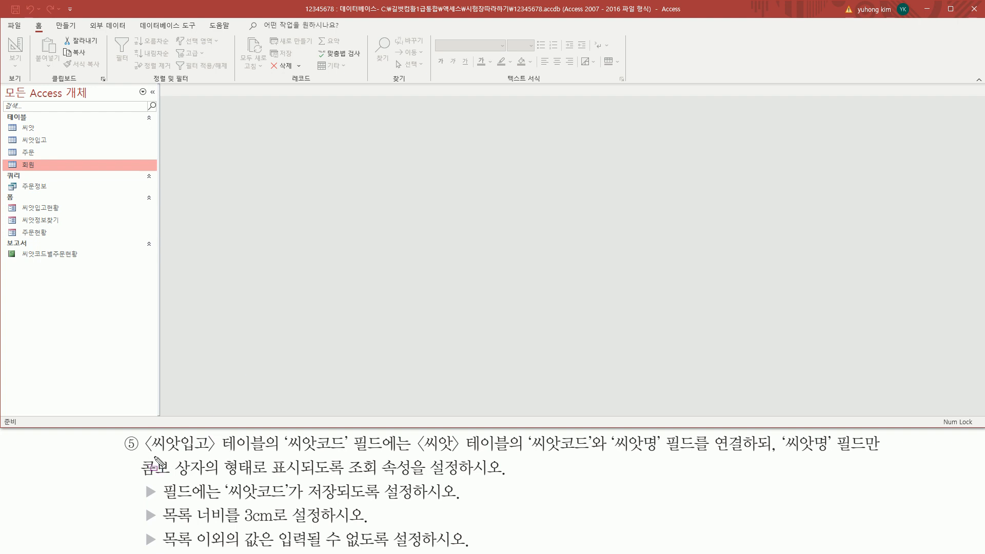
Open the 씨앗입고 table as a datasheet from the navigation pane
mouse_move(143, 456)
mouse_down()
mouse_move(219, 468)
mouse_move(216, 436)
mouse_move(270, 434)
mouse_up()
drag(13, 133, 56, 148)
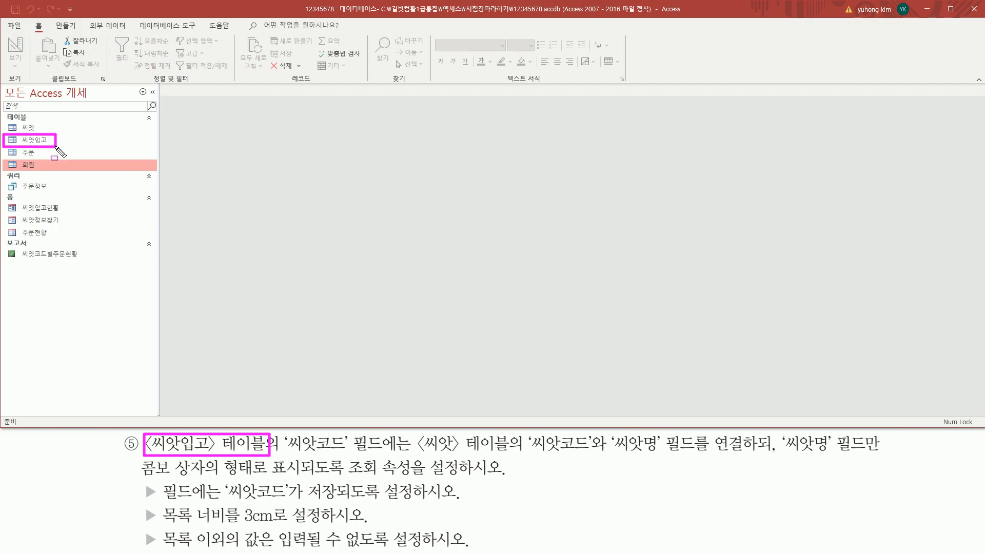
click(41, 146)
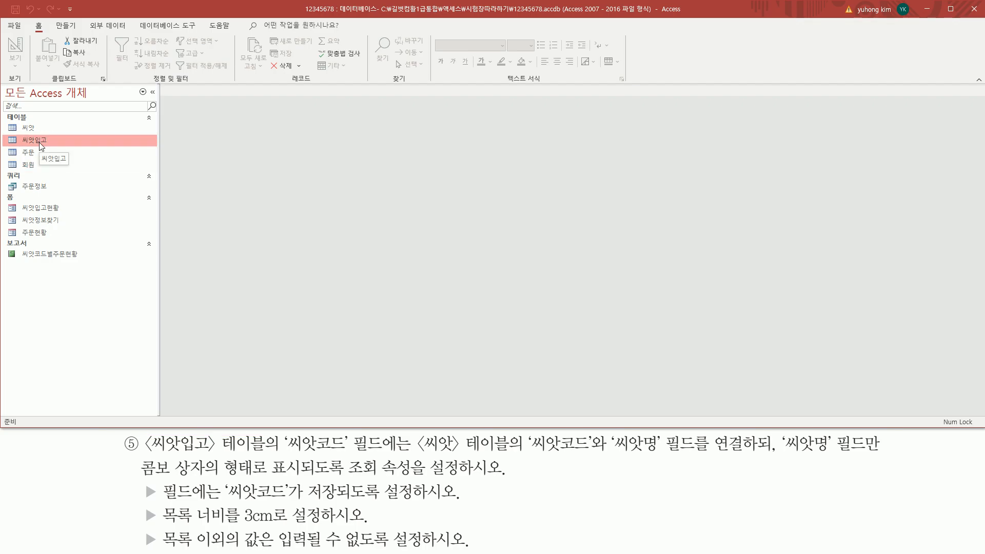
double_click(41, 146)
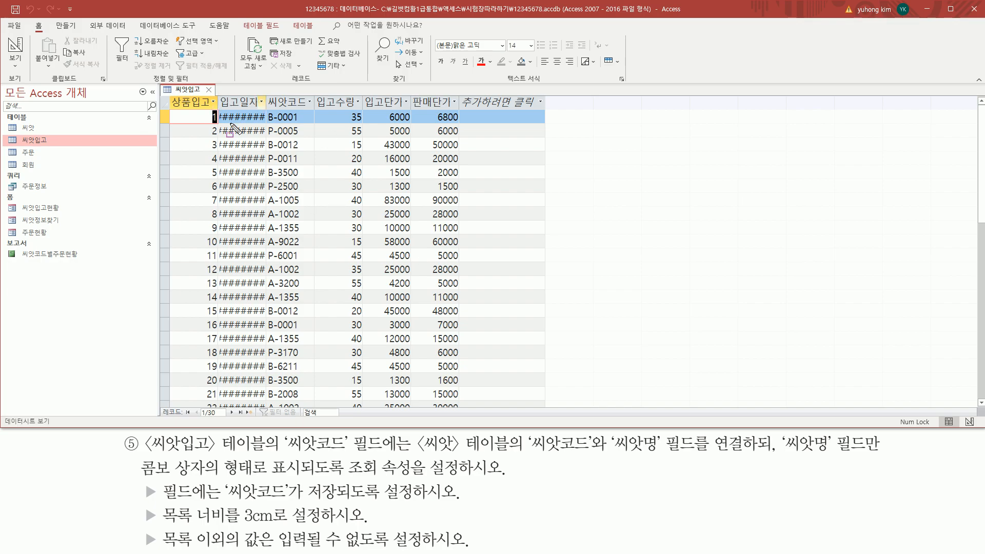
mouse_move(221, 112)
mouse_down()
mouse_move(251, 194)
mouse_move(262, 399)
mouse_up()
key(Escape)
Auto-fit the 입고일자 column so full dates like 2025-01-03 show
key(ctrl+shift+d)
drag(267, 94, 266, 109)
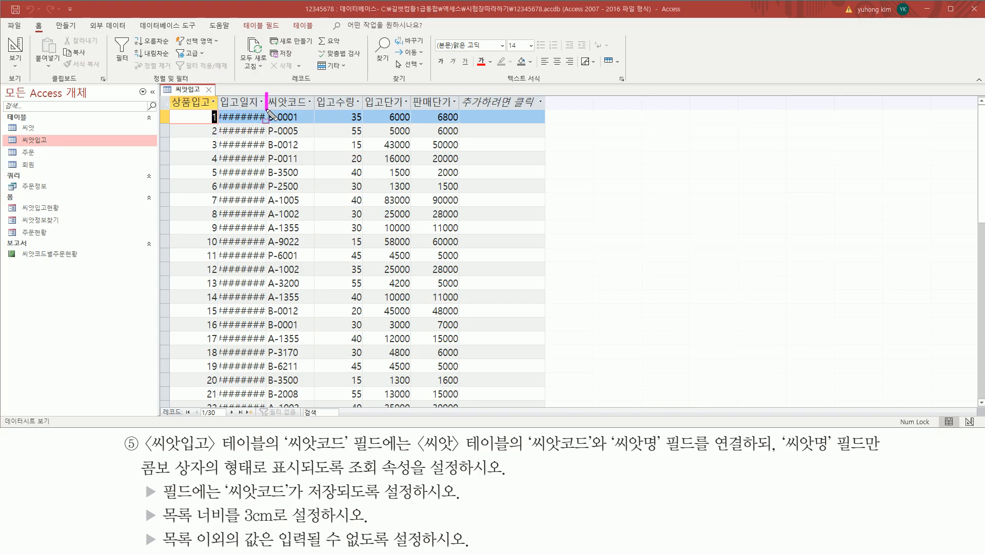
key(Escape)
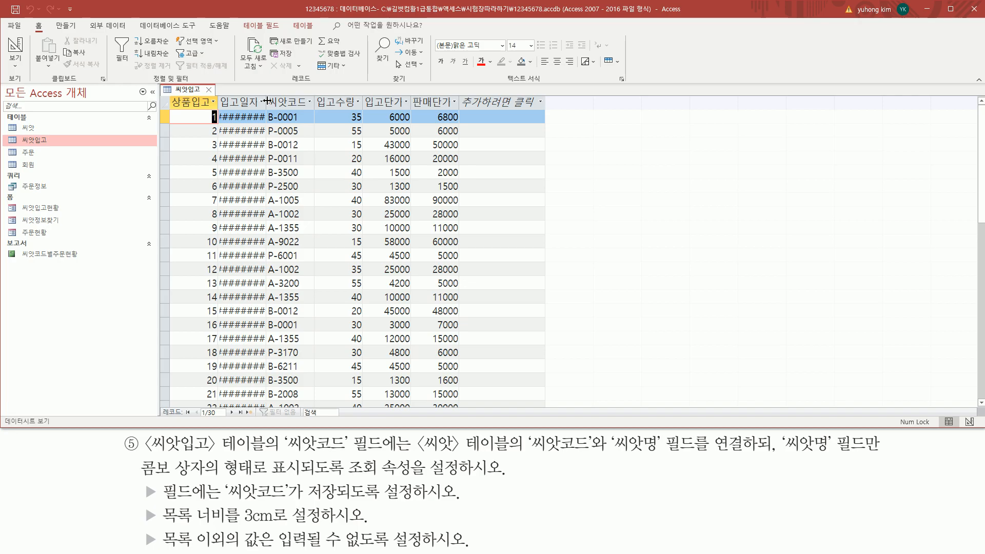
double_click(267, 101)
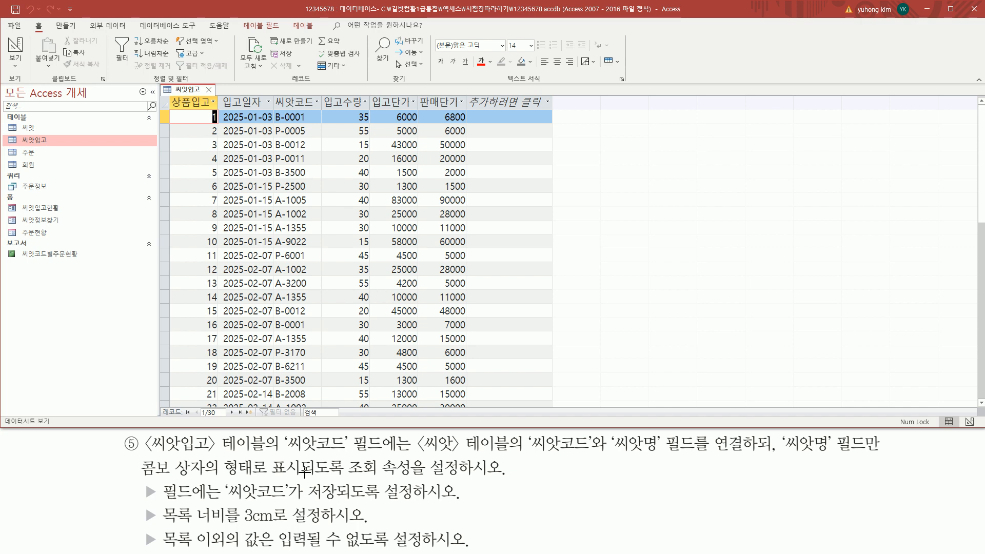
drag(283, 455, 383, 454)
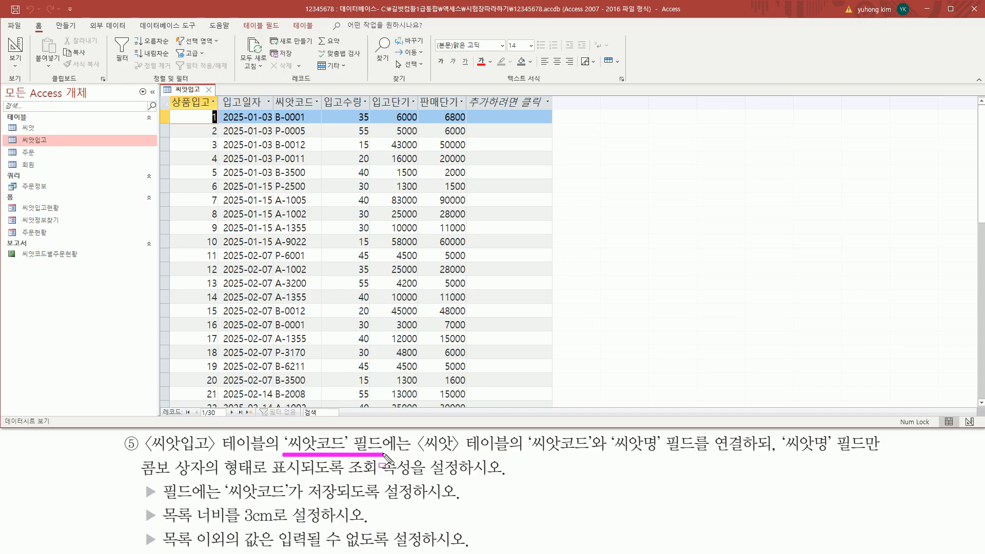
mouse_move(274, 96)
mouse_down()
mouse_move(287, 107)
mouse_move(324, 107)
mouse_up()
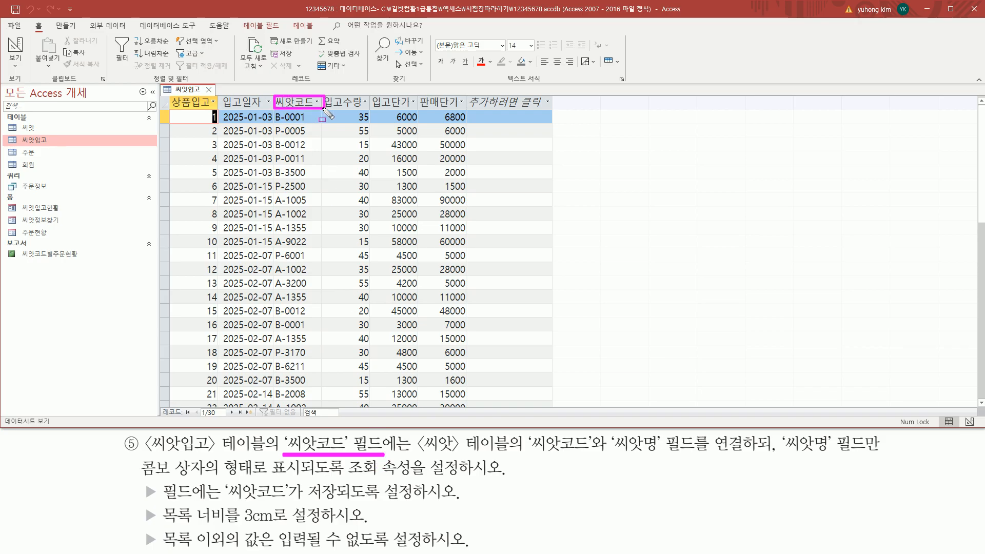
drag(418, 453, 879, 456)
mouse_move(141, 479)
mouse_down()
mouse_move(214, 488)
mouse_move(211, 458)
mouse_up()
drag(273, 476, 455, 487)
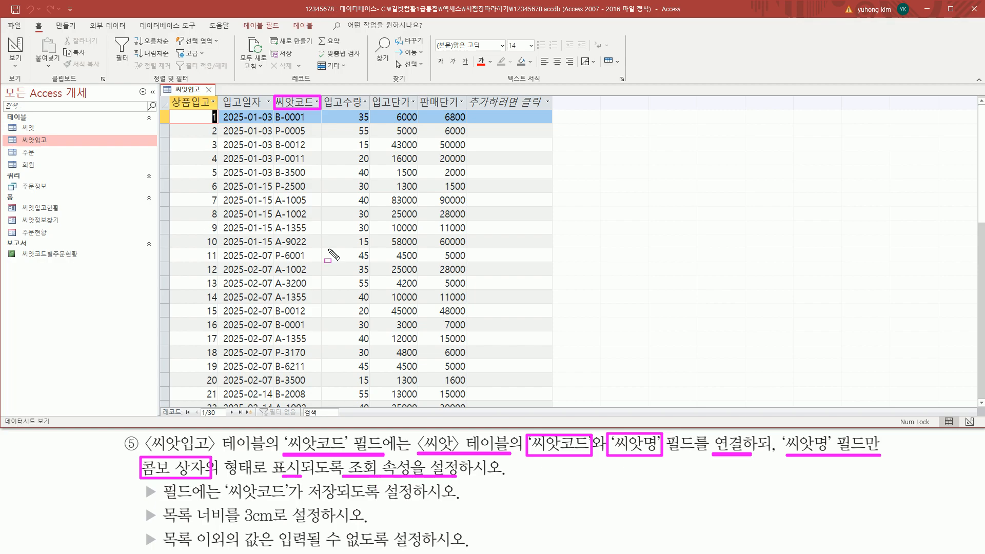
key(Escape)
click(309, 119)
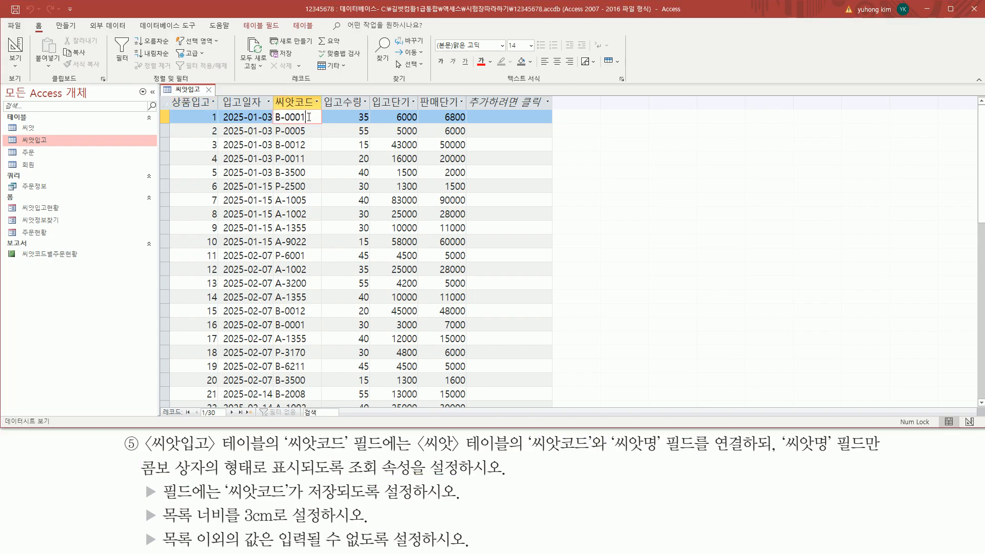
click(310, 130)
click(312, 117)
click(311, 130)
click(312, 117)
click(312, 130)
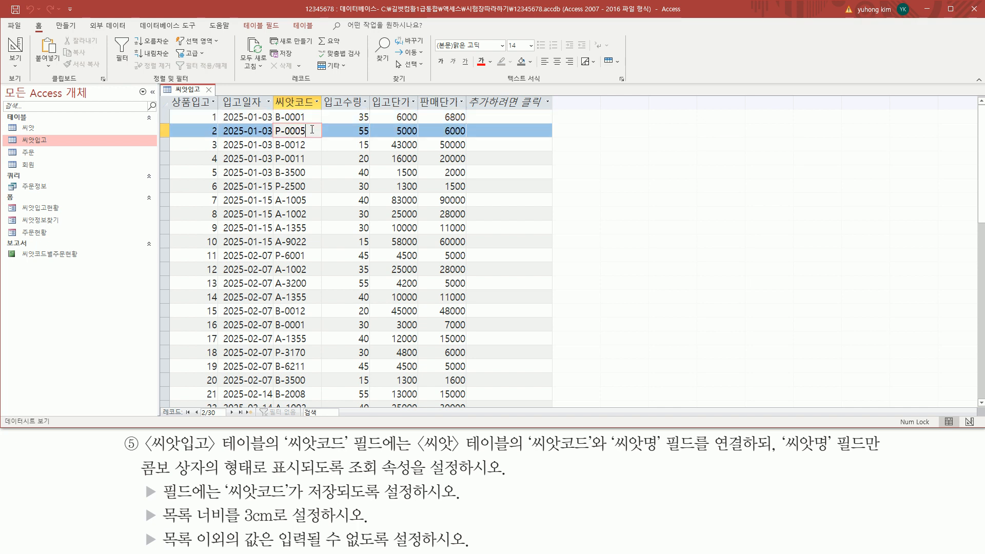
drag(131, 456, 212, 483)
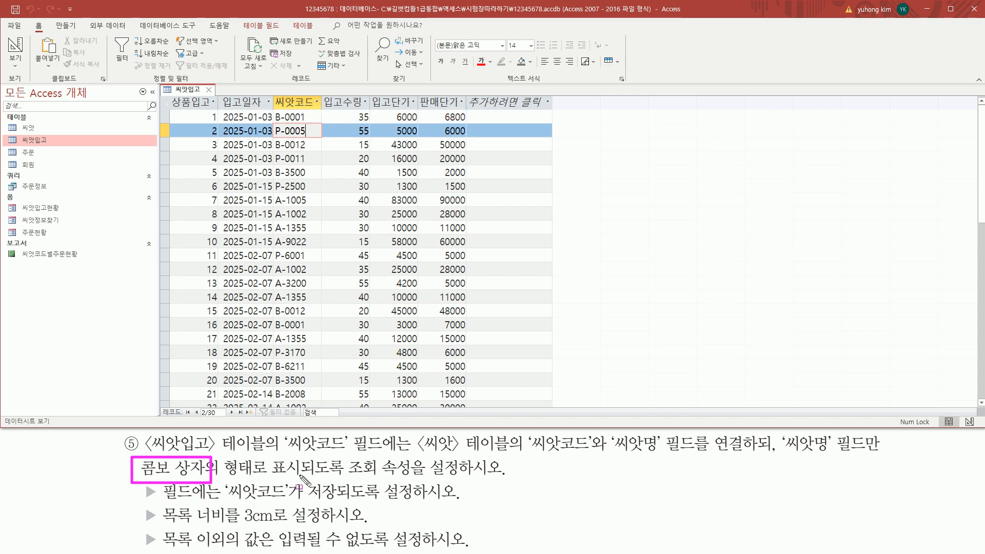
drag(418, 453, 656, 455)
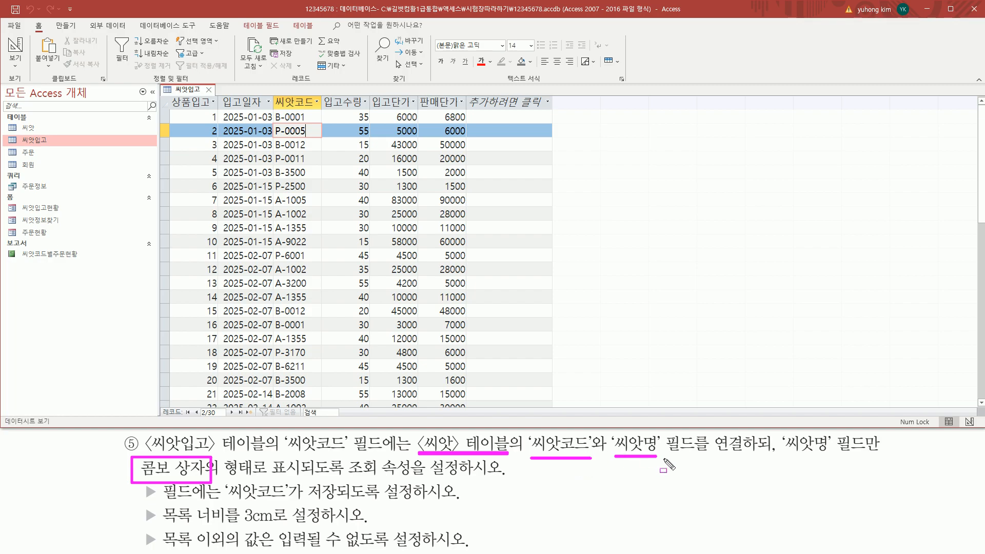
drag(781, 455, 882, 455)
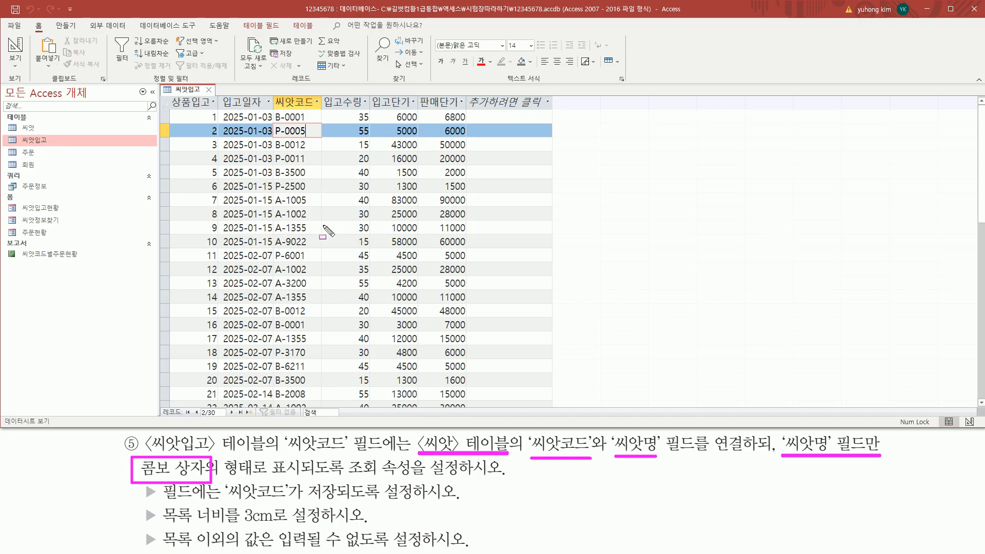
key(Escape)
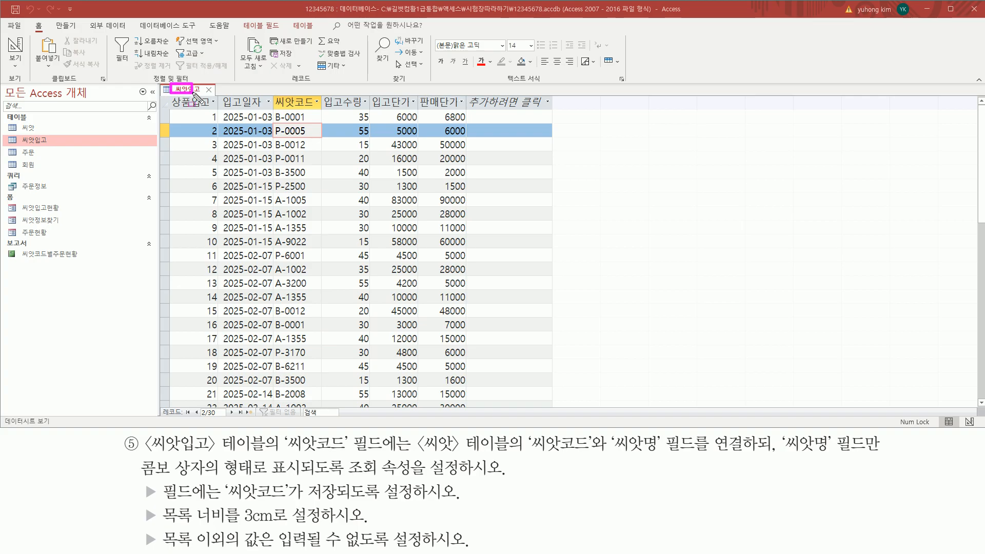
Switch 씨앗입고 to 디자인 보기 and show the 씨앗코드 field's 조회 properties
right_click(186, 94)
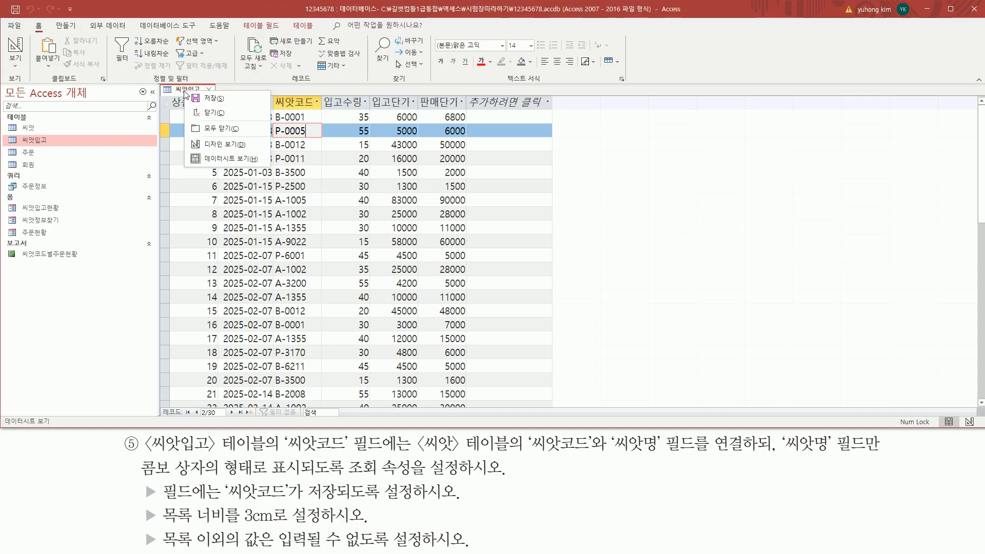
click(206, 146)
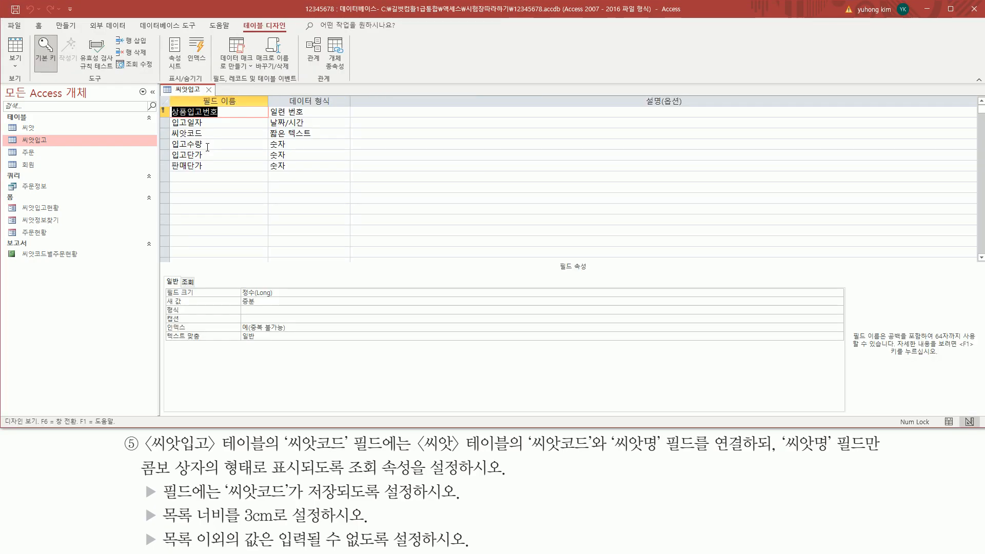
click(199, 133)
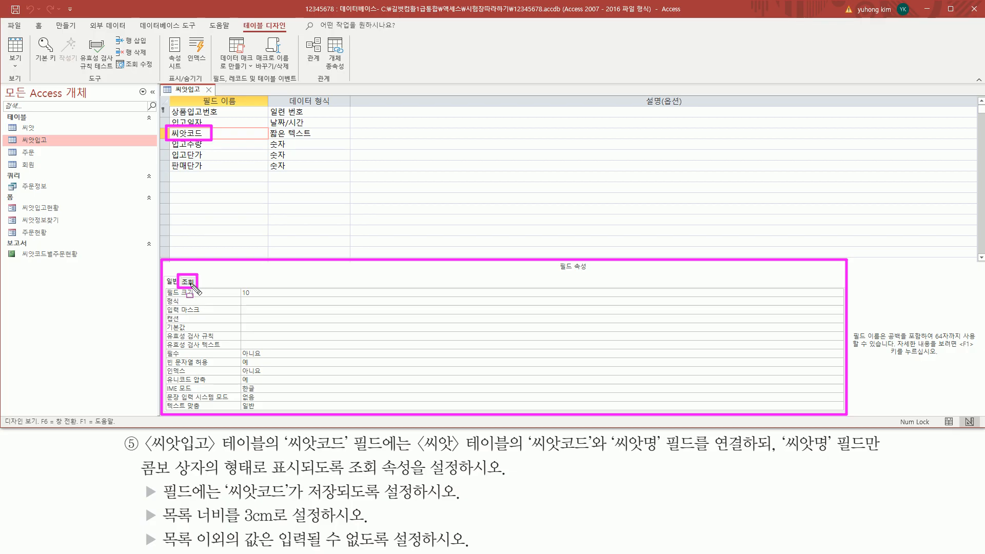
click(191, 283)
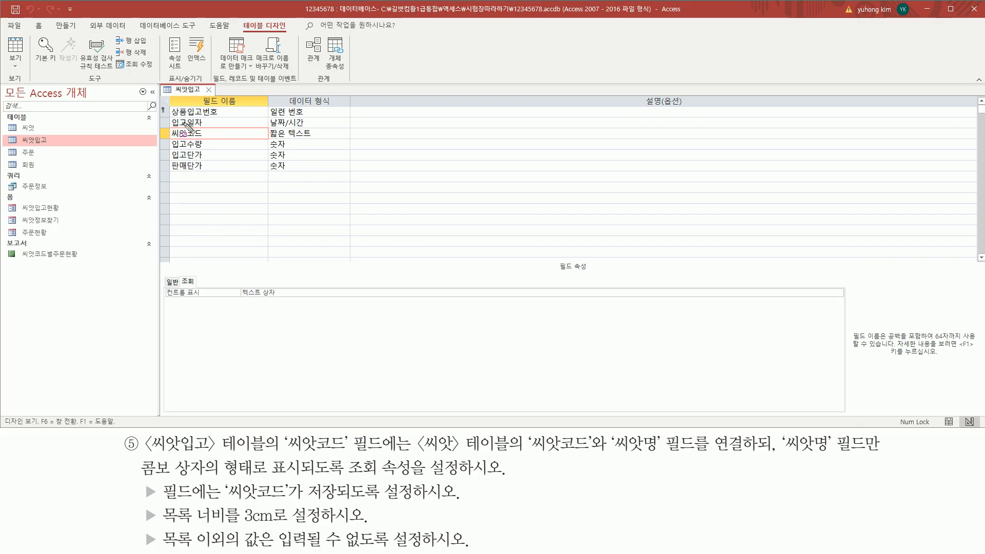
List the 컨트롤 표시 choices: 텍스트 상자, 목록 상자 and 콤보 상자
drag(166, 138, 205, 139)
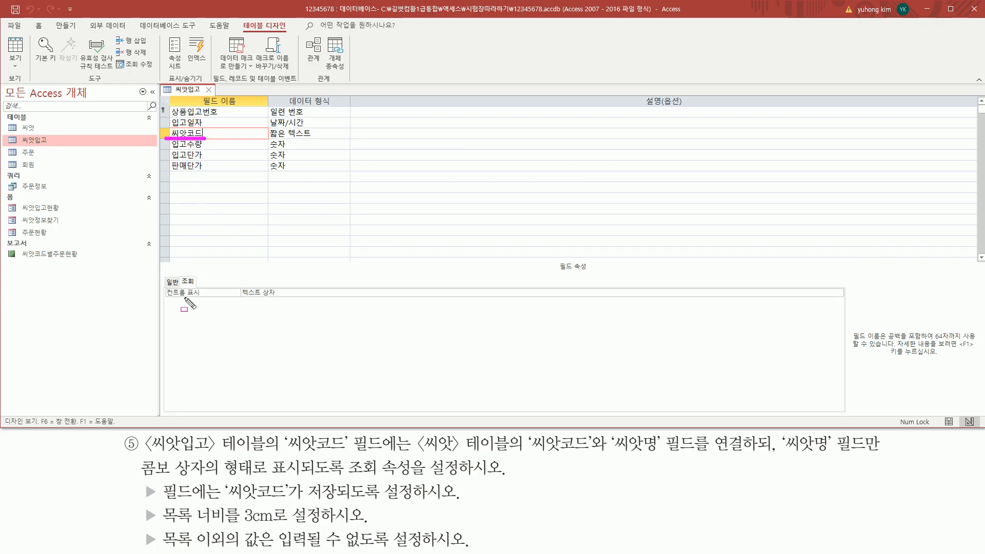
drag(166, 298, 283, 301)
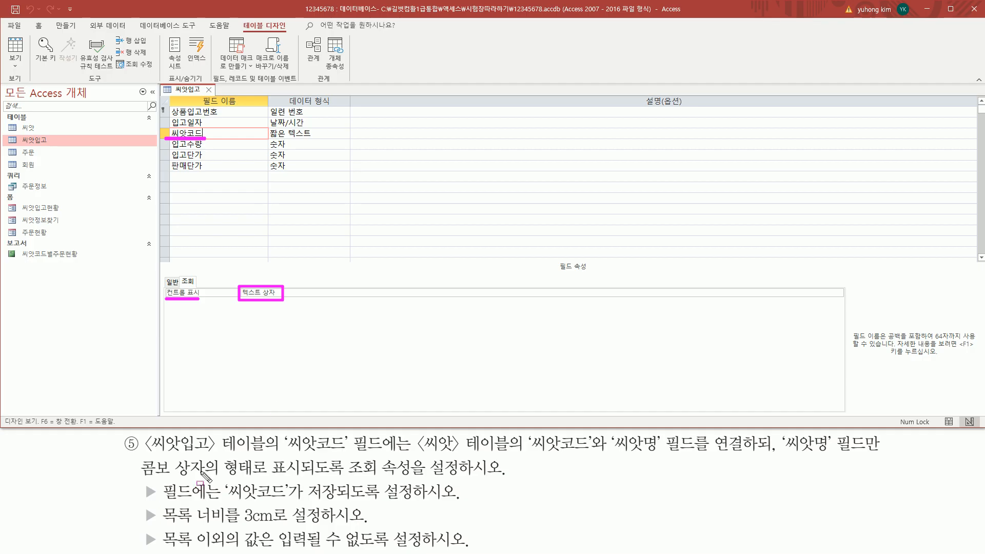
mouse_move(138, 456)
mouse_down()
mouse_move(176, 477)
mouse_move(216, 480)
mouse_up()
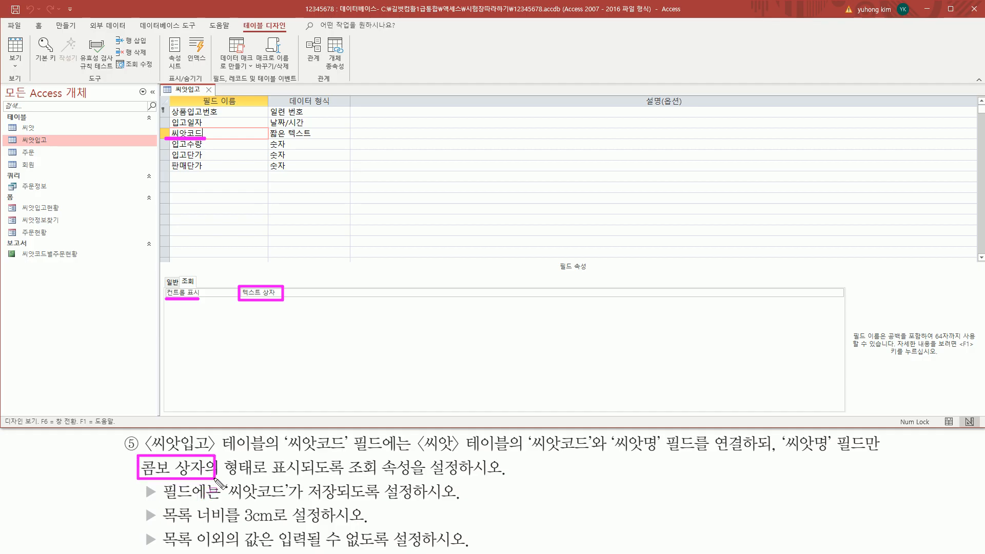
key(Escape)
click(736, 295)
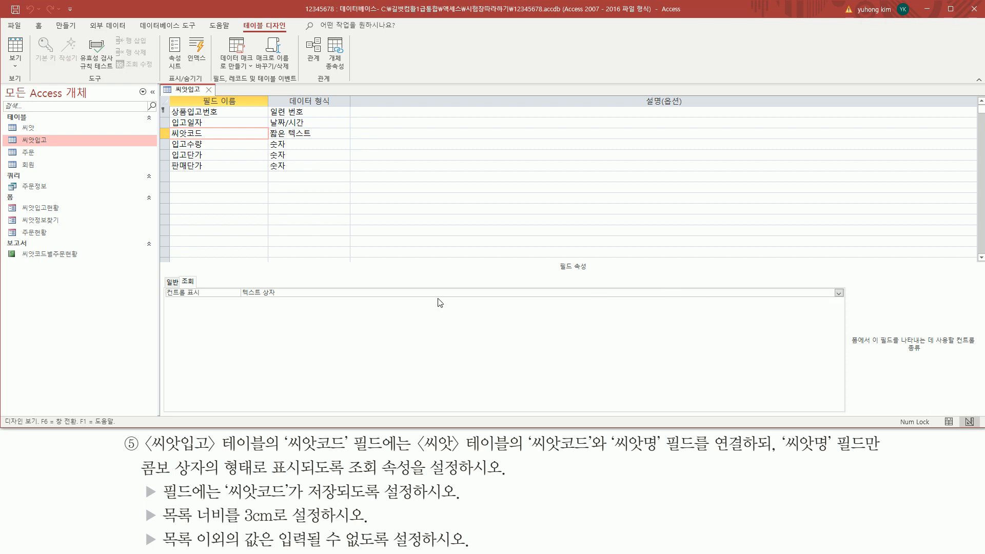
drag(240, 301, 295, 301)
drag(846, 300, 833, 286)
key(Escape)
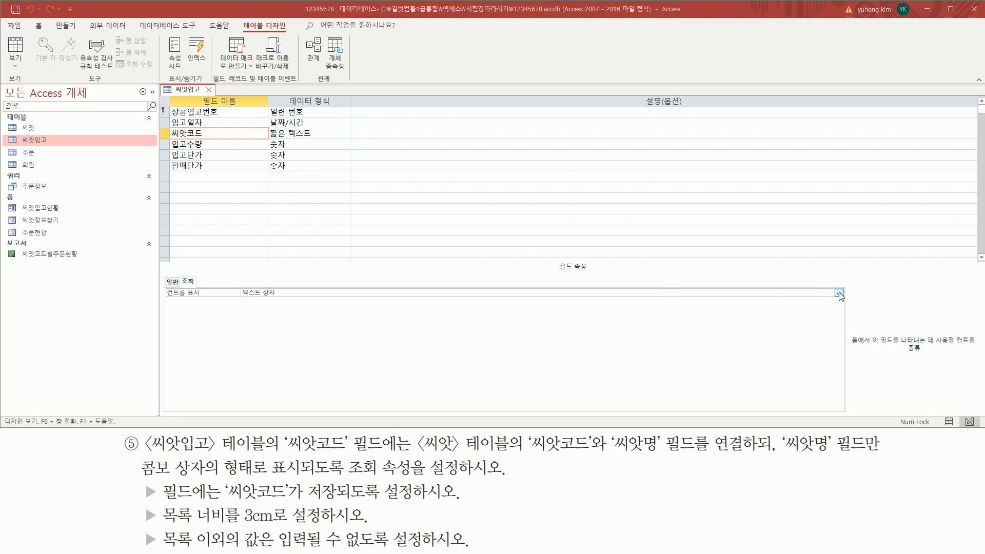
click(839, 294)
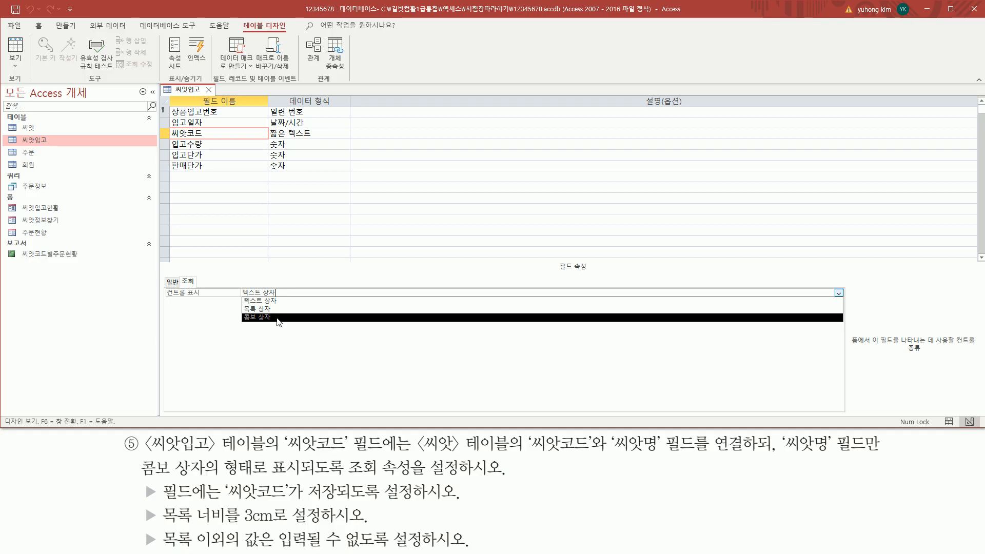
Set the 씨앗코드 field's Display Control to Combo Box with a 테이블/쿼리 row source type
click(277, 318)
key(ctrl+2)
mouse_move(164, 297)
mouse_down()
mouse_move(278, 298)
mouse_move(281, 286)
mouse_up()
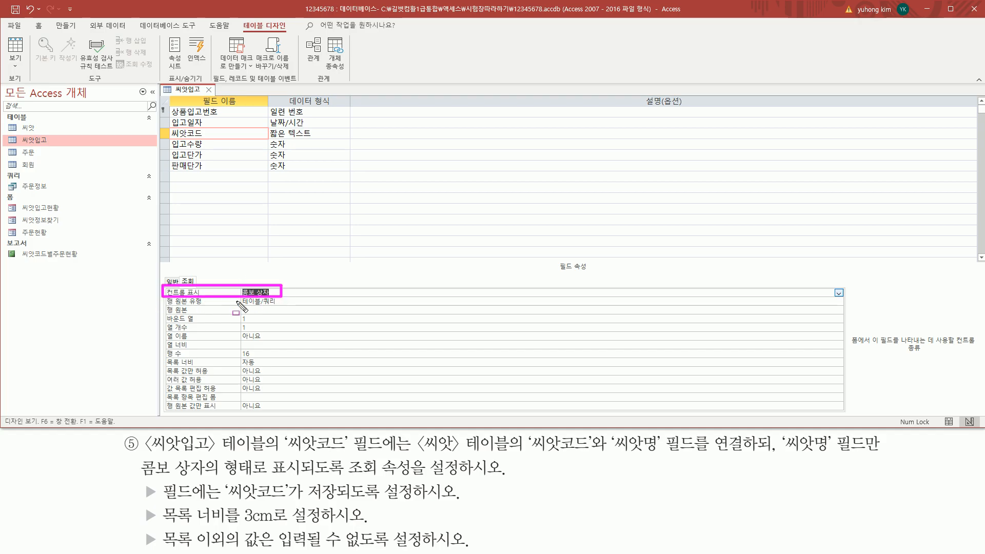
mouse_move(165, 299)
mouse_down()
mouse_move(241, 406)
mouse_move(300, 412)
mouse_up()
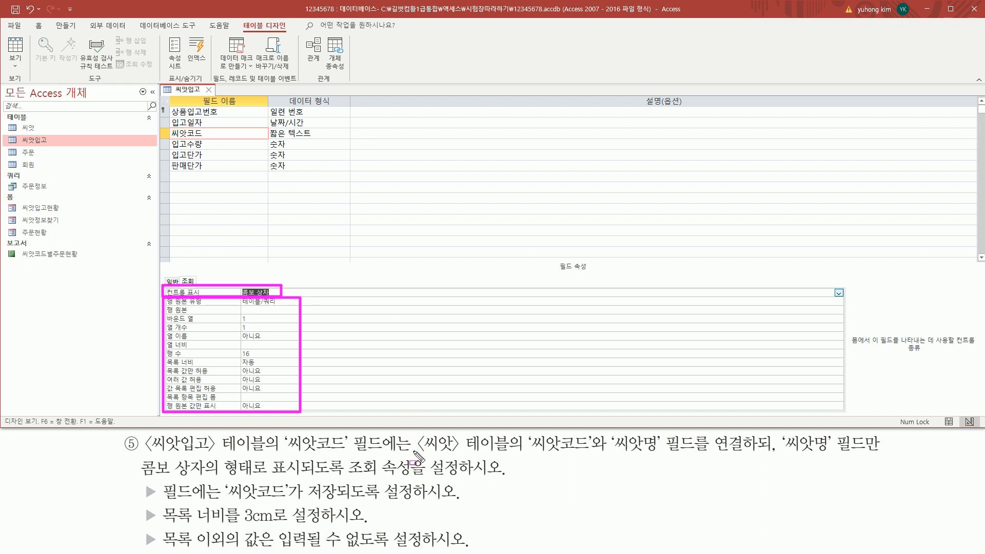
drag(415, 454, 661, 454)
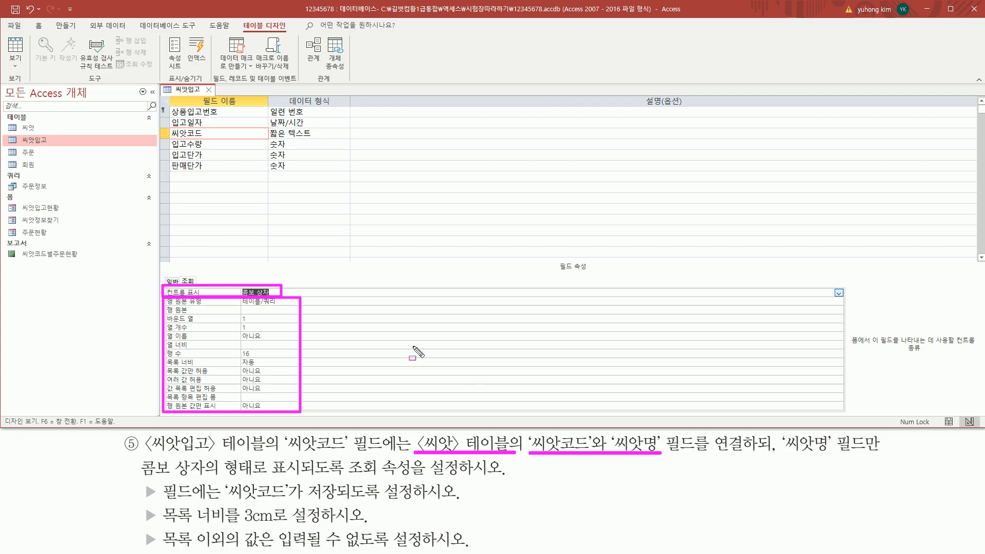
key(Escape)
mouse_move(165, 306)
mouse_down()
mouse_move(281, 306)
mouse_move(282, 297)
mouse_up()
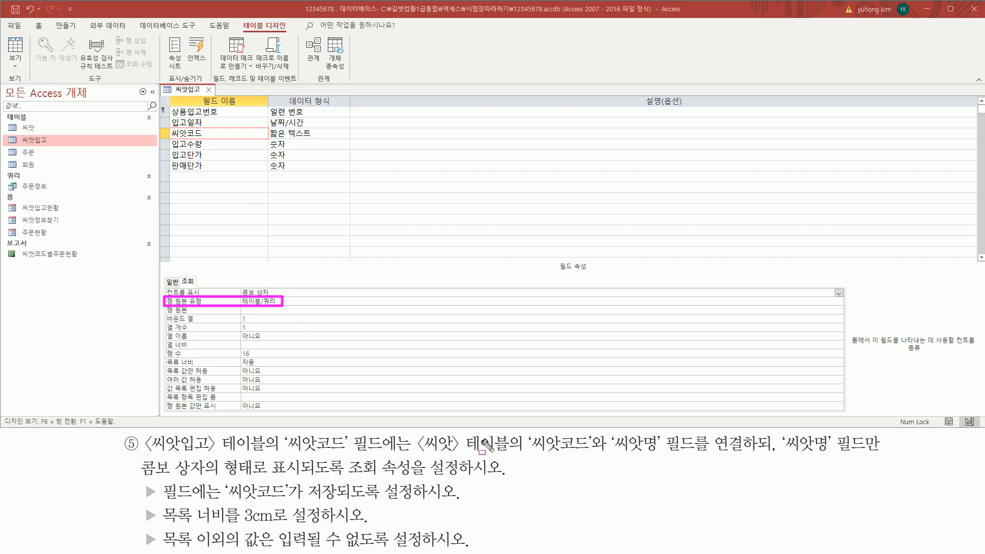
drag(416, 454, 512, 454)
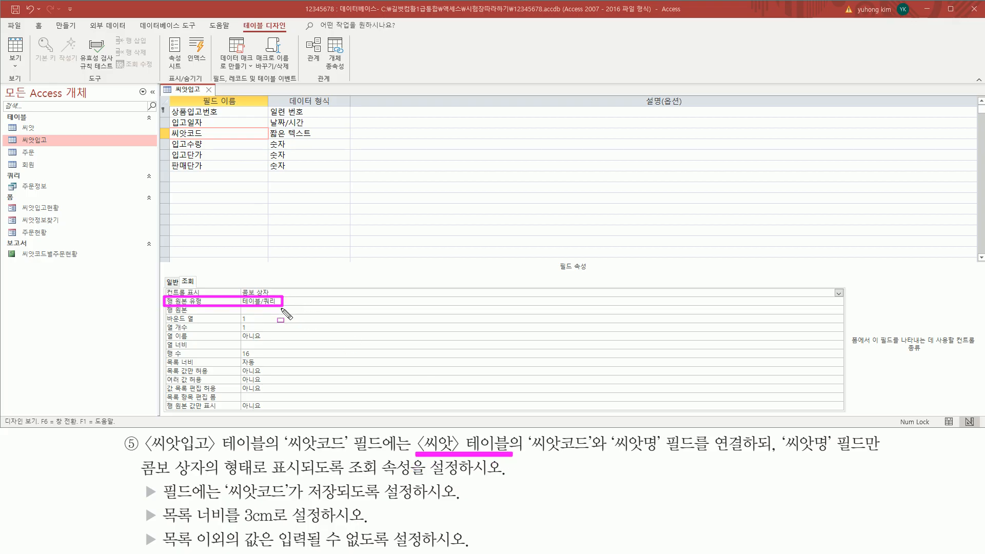
key(Escape)
Launch the query builder from the 씨앗코드 Row Source property
click(239, 309)
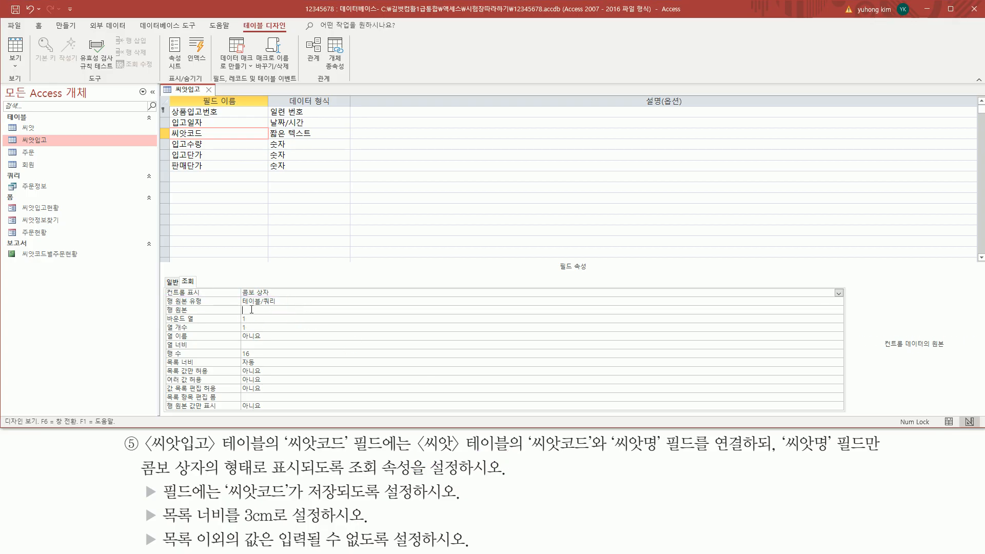
mouse_move(159, 315)
mouse_down()
mouse_move(867, 316)
mouse_move(846, 314)
mouse_up()
key(Escape)
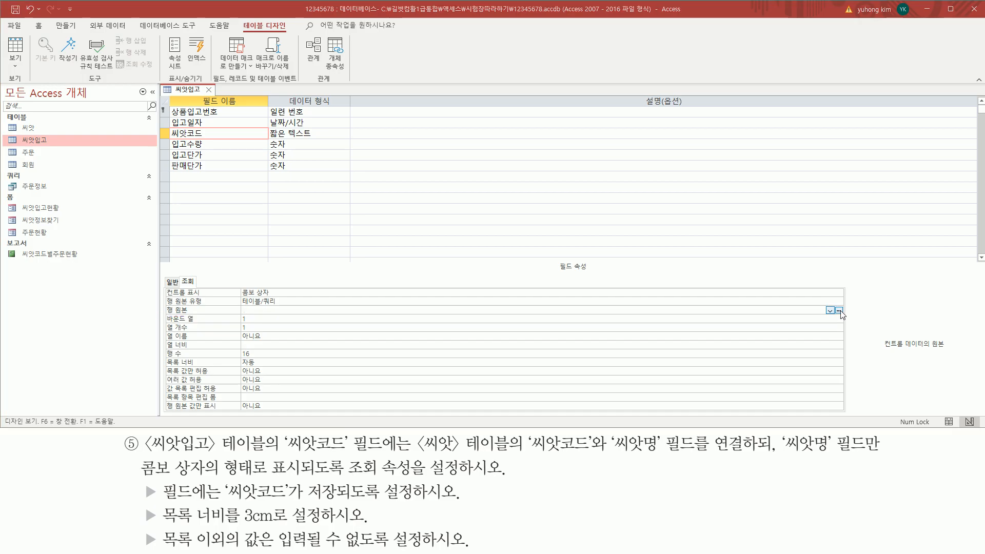
click(840, 310)
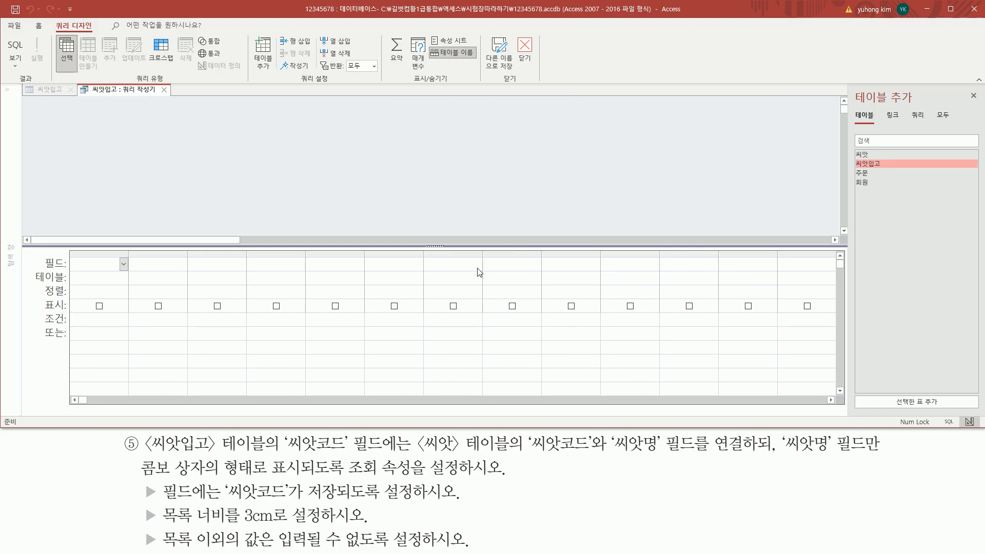
Add the 씨앗 table to the row-source query and select its 씨앗코드 field
drag(117, 97, 161, 96)
drag(416, 433, 513, 455)
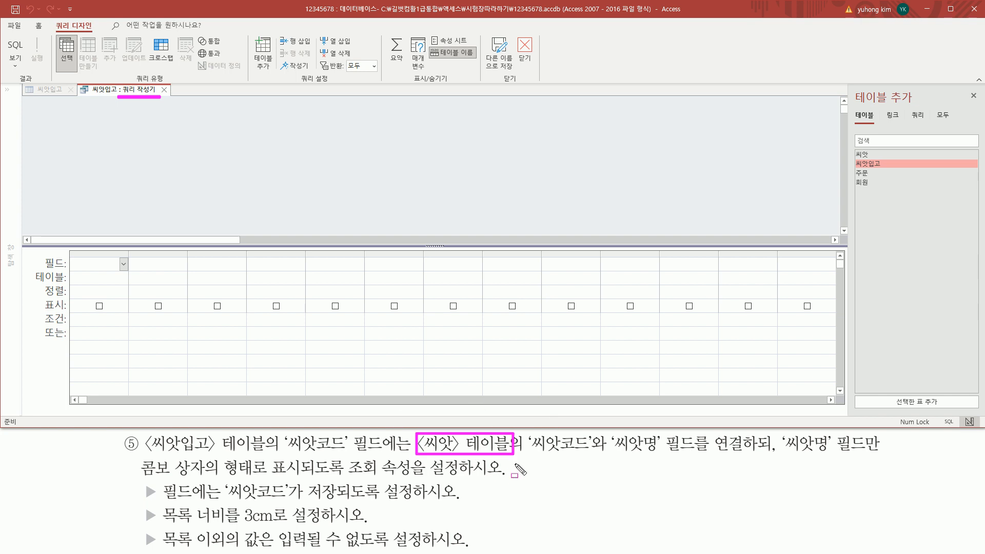
mouse_move(851, 84)
mouse_down()
mouse_move(854, 120)
mouse_move(920, 120)
mouse_move(976, 321)
mouse_up()
key(Escape)
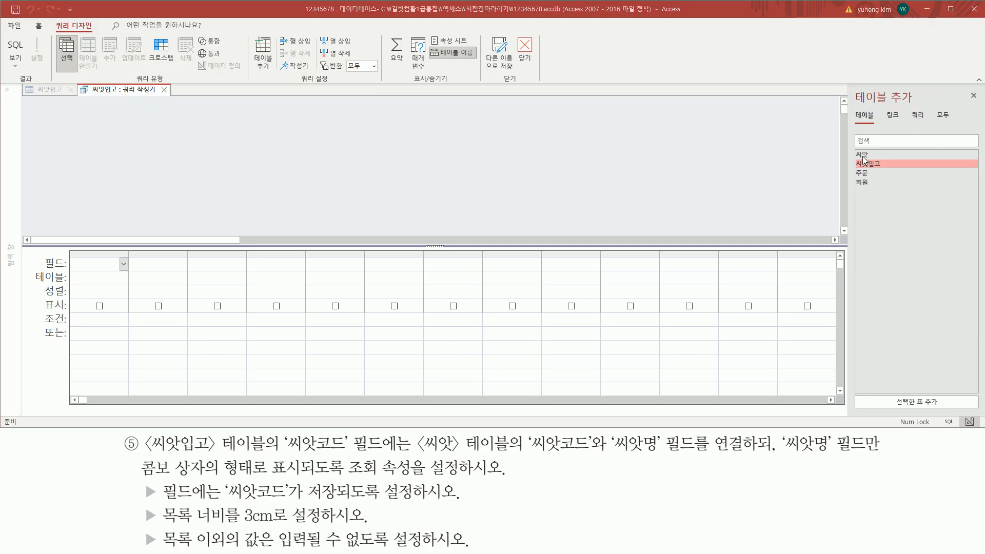
click(869, 156)
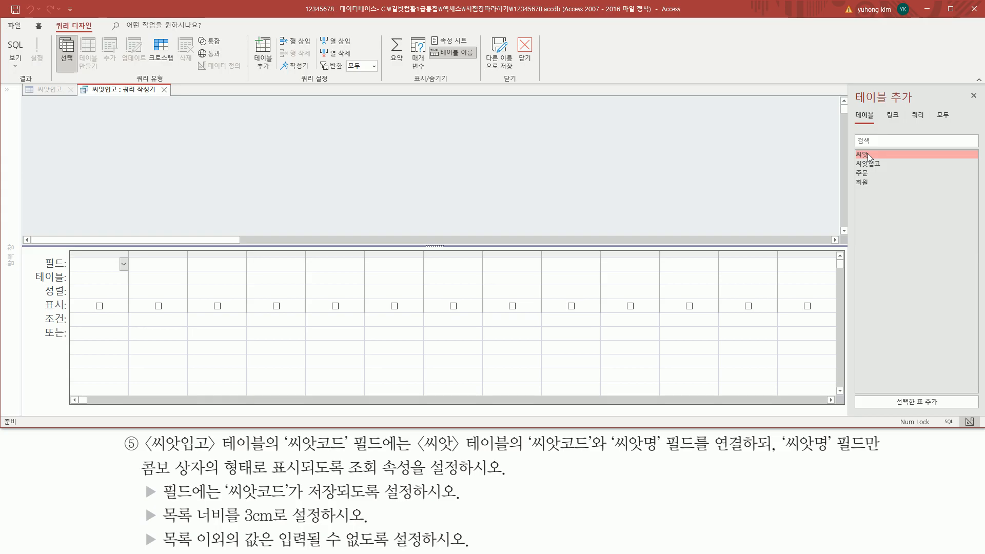
double_click(868, 155)
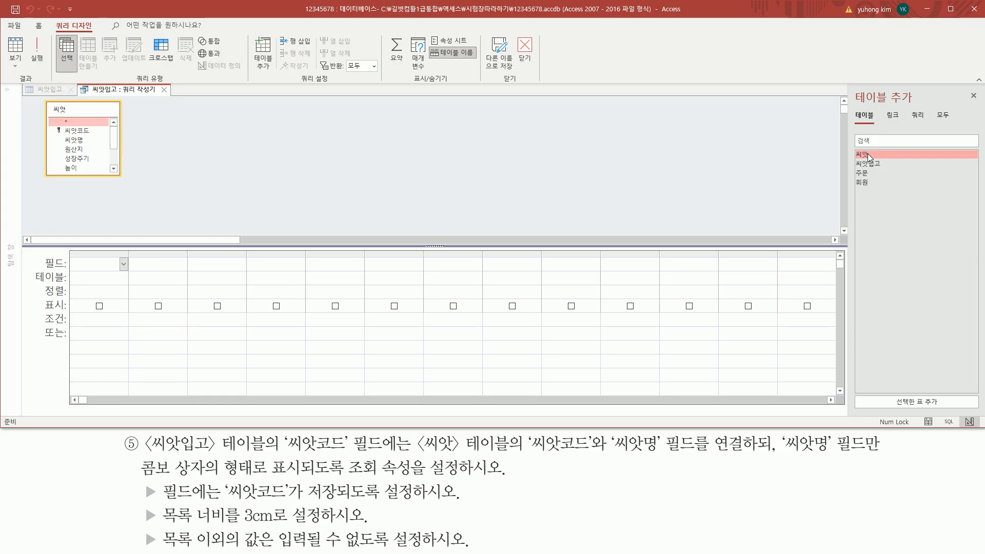
mouse_move(41, 100)
mouse_down()
mouse_move(86, 174)
mouse_move(126, 182)
mouse_up()
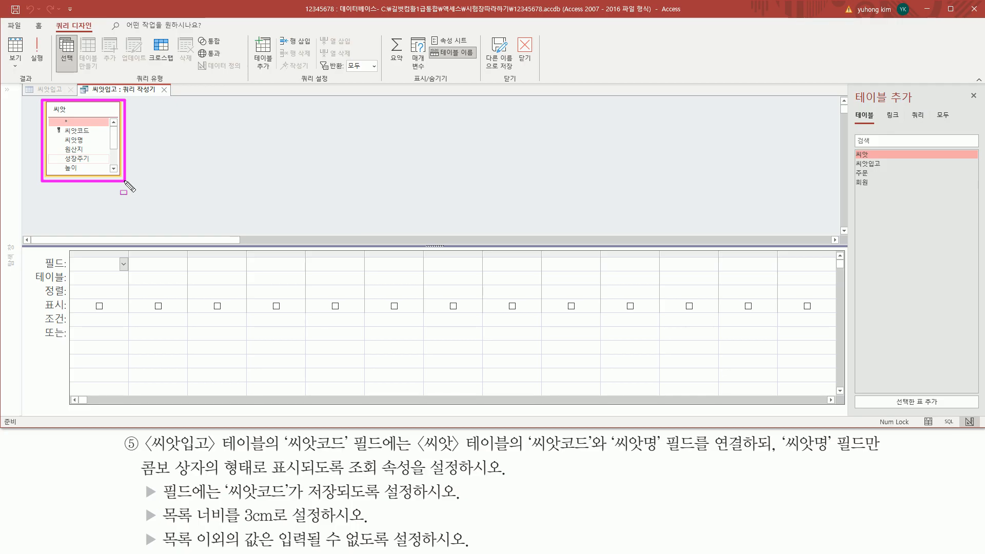
drag(529, 454, 662, 455)
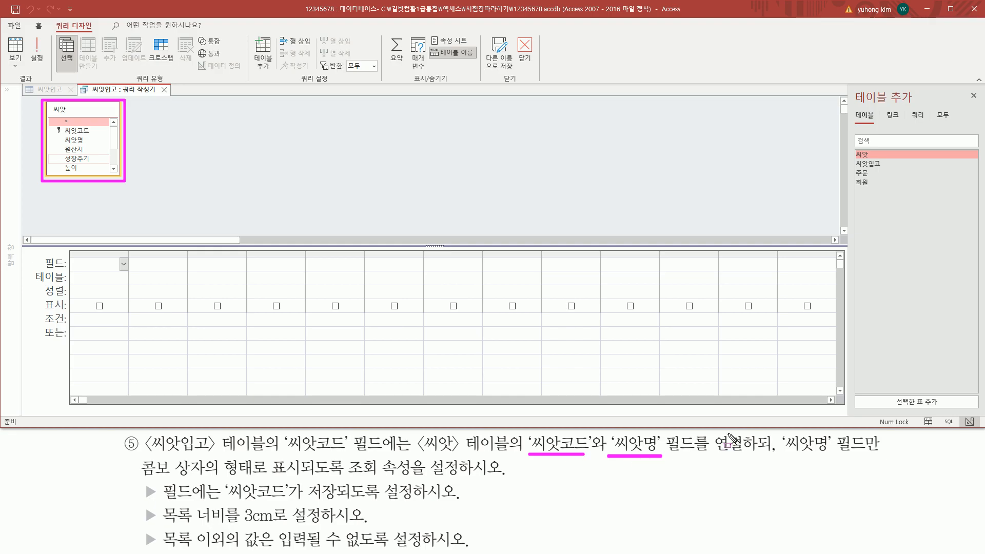
key(Escape)
click(86, 132)
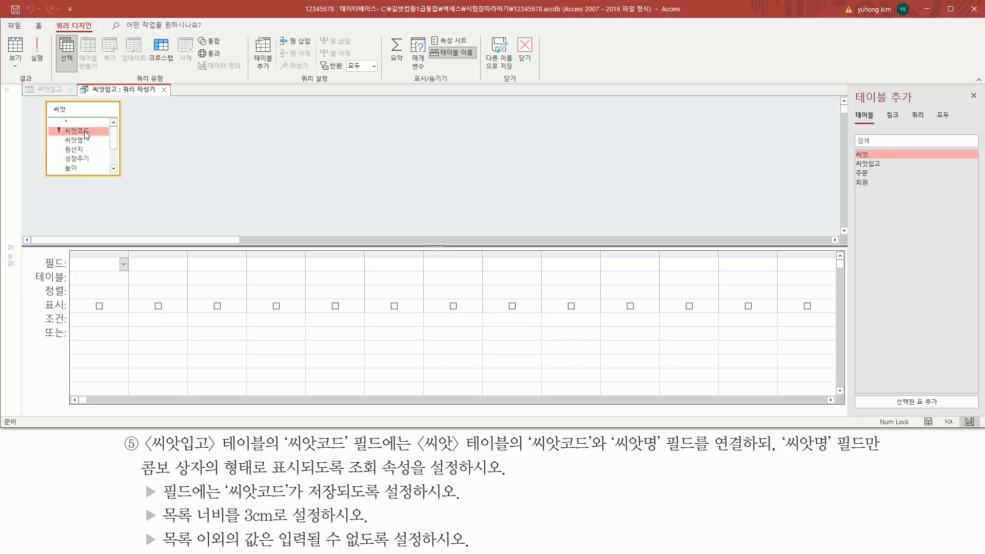
Add 씨앗코드 and 씨앗명 from the 씨앗 table as the query's two columns
double_click(85, 132)
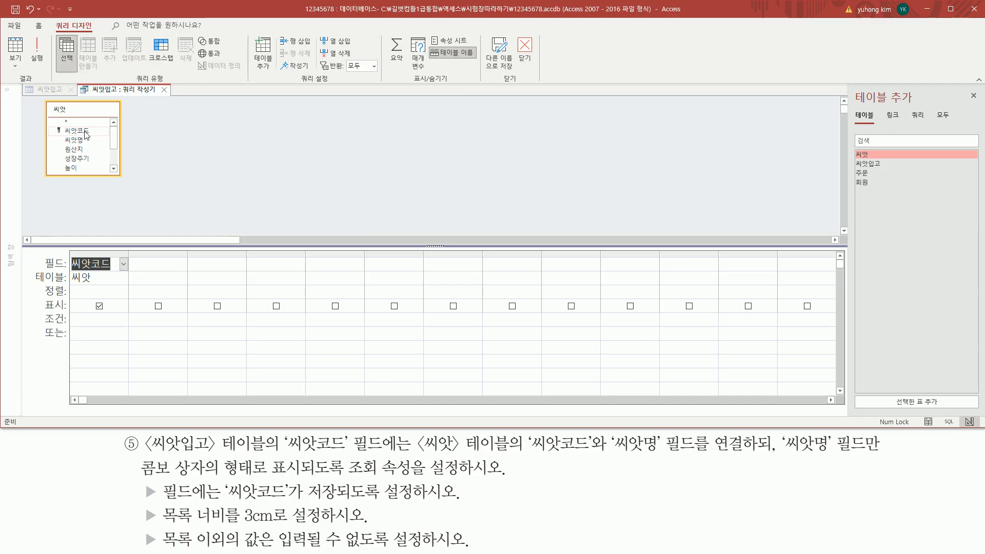
double_click(84, 139)
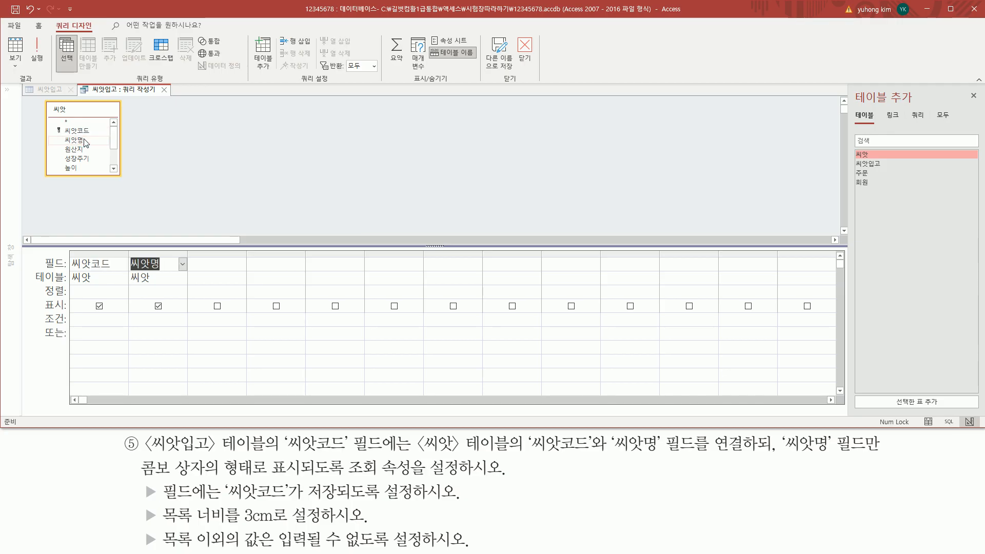
key(ctrl+2)
drag(66, 251, 191, 295)
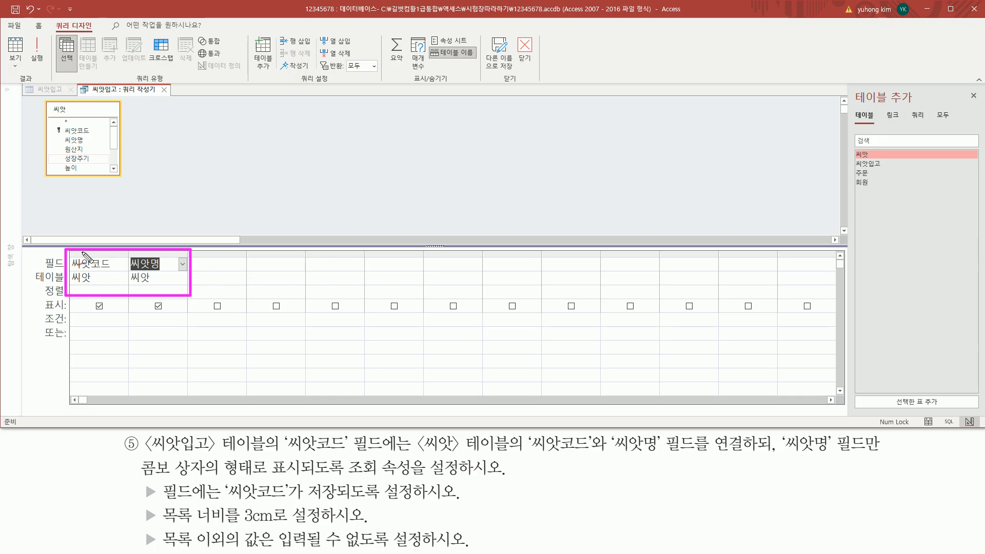
drag(100, 219, 99, 235)
drag(145, 226, 158, 237)
key(Escape)
Close the query builder, saving the SQL as the 씨앗코드 row source
click(164, 90)
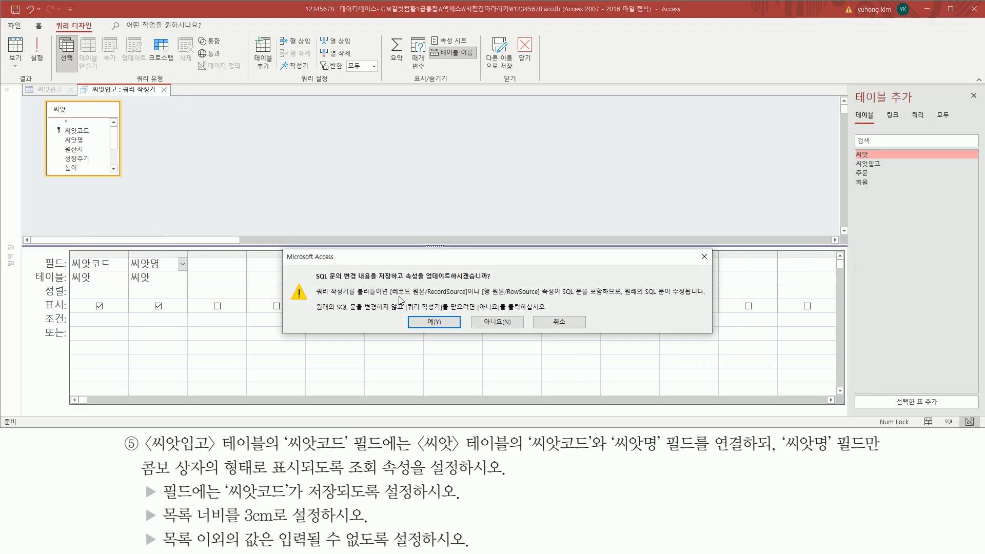
drag(420, 281, 493, 280)
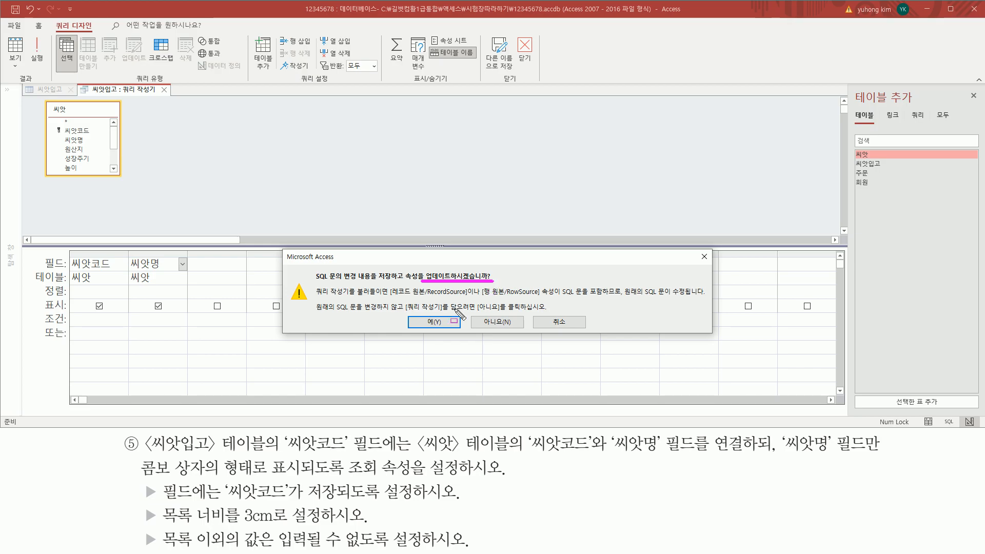
drag(415, 315, 461, 337)
key(Escape)
click(435, 322)
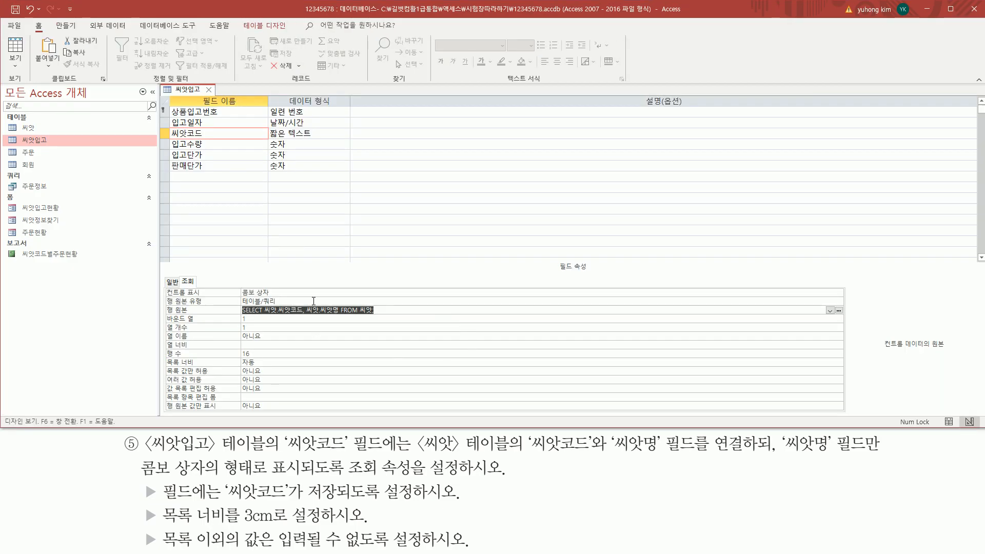
Review the 씨앗코드 lookup: combo box, 씨앗 query row source, bound column 1
click(391, 310)
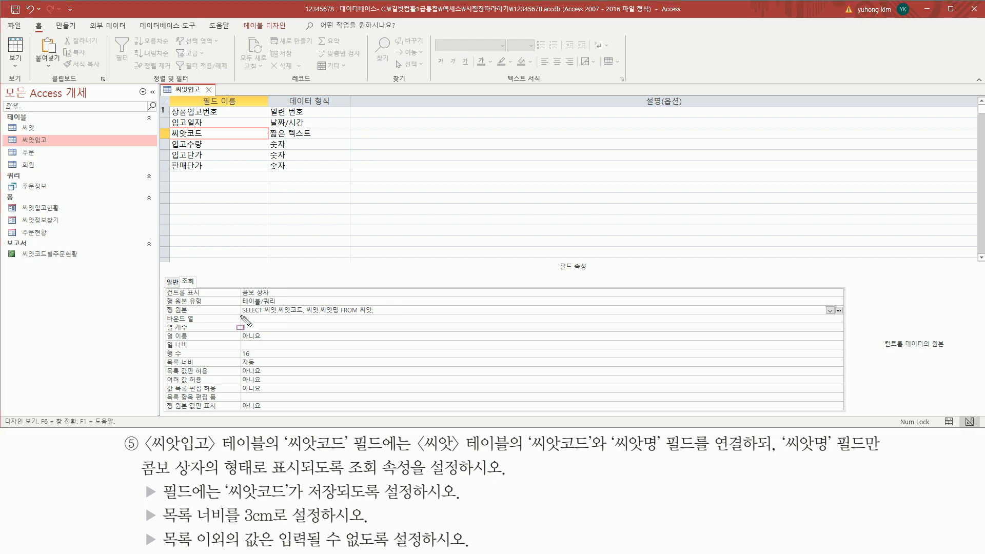
drag(245, 322, 391, 309)
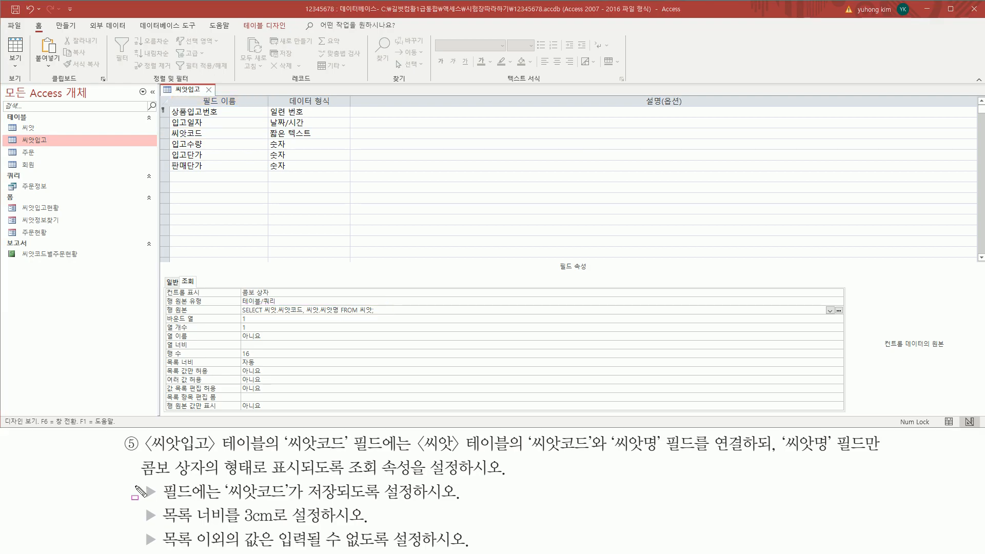
drag(143, 480, 157, 502)
drag(225, 501, 418, 504)
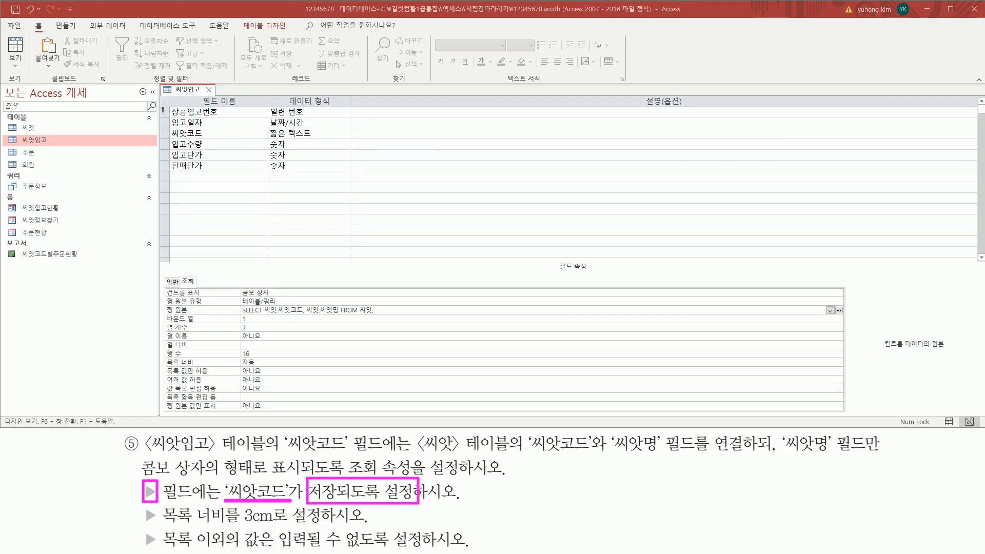
drag(527, 454, 674, 454)
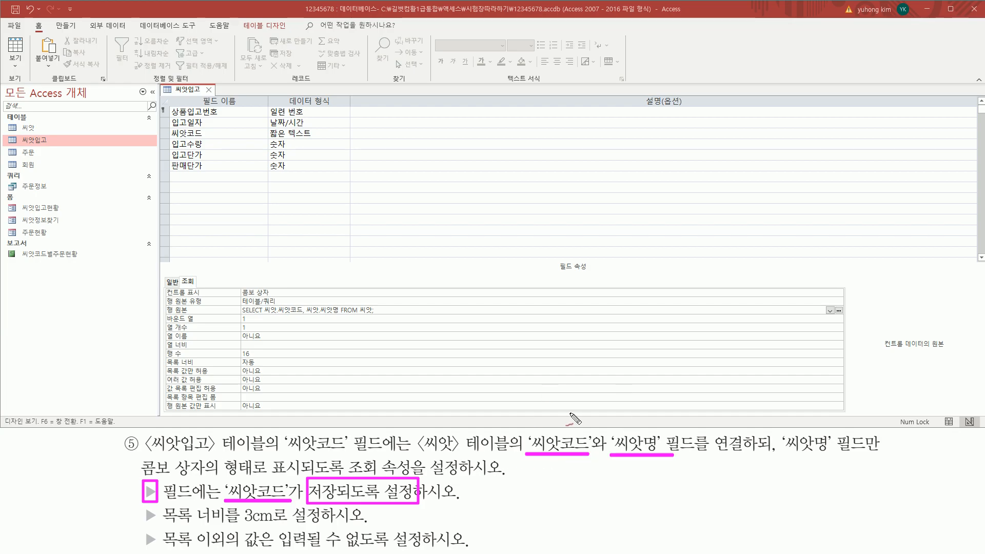
drag(558, 459, 558, 482)
drag(636, 471, 653, 480)
drag(355, 488, 364, 468)
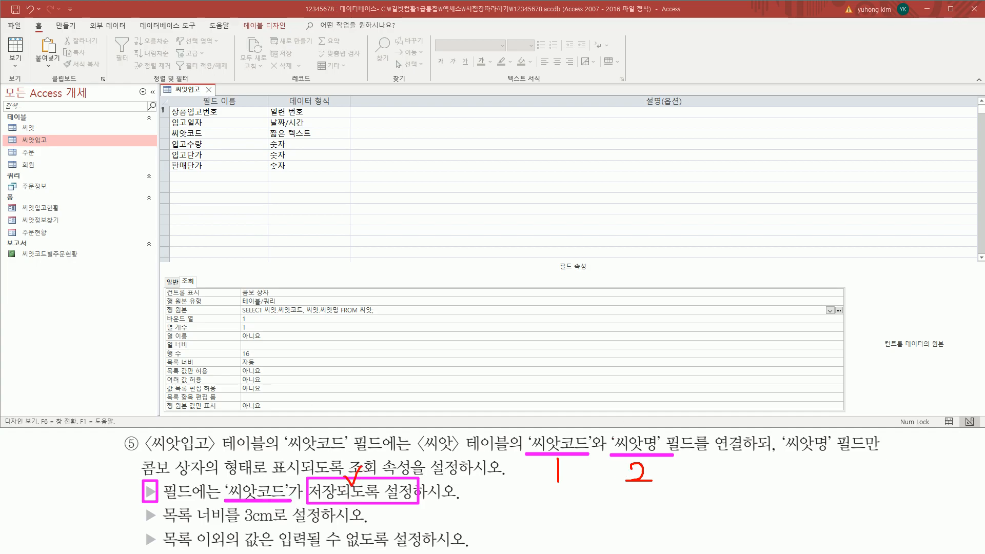
drag(159, 325, 271, 313)
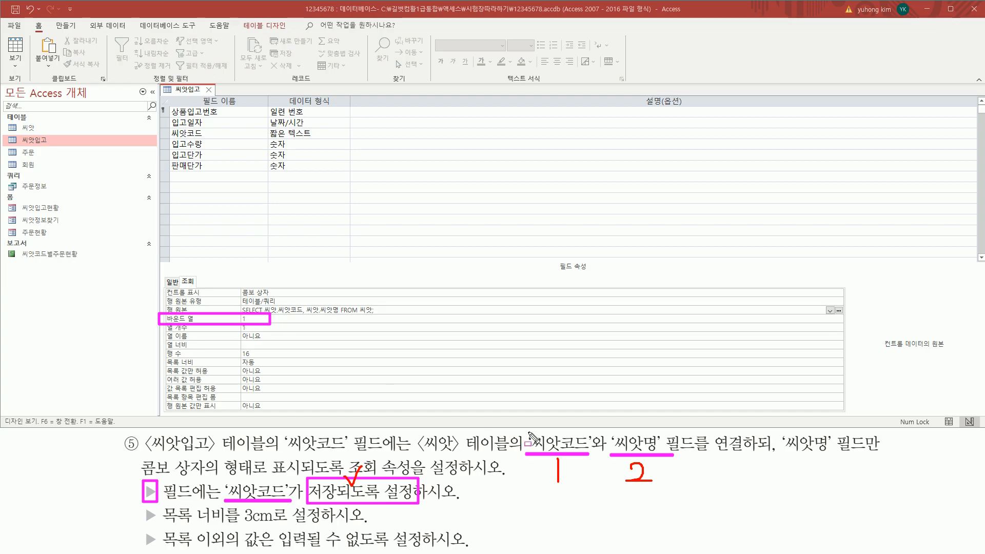
mouse_move(529, 434)
mouse_down()
mouse_move(545, 488)
mouse_move(591, 486)
mouse_up()
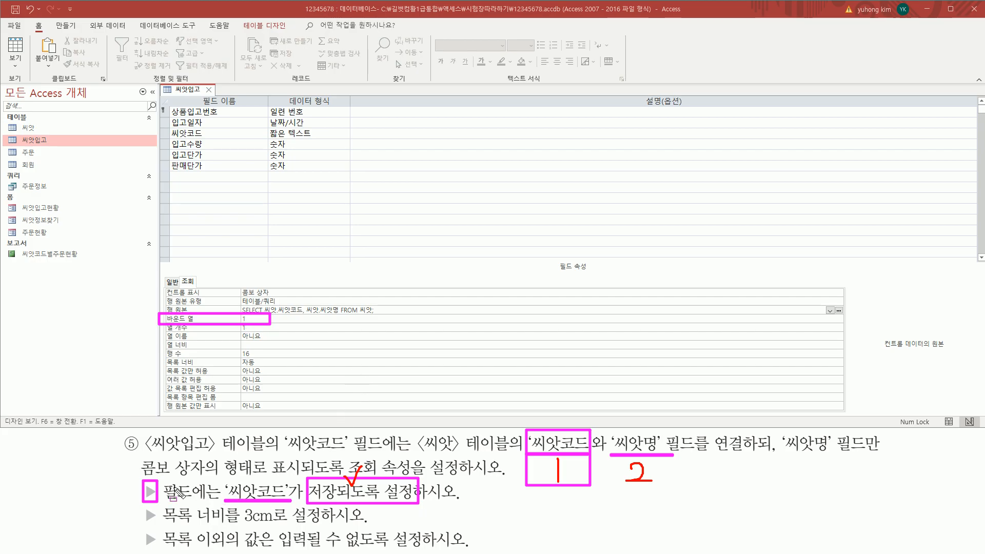
drag(231, 495, 283, 496)
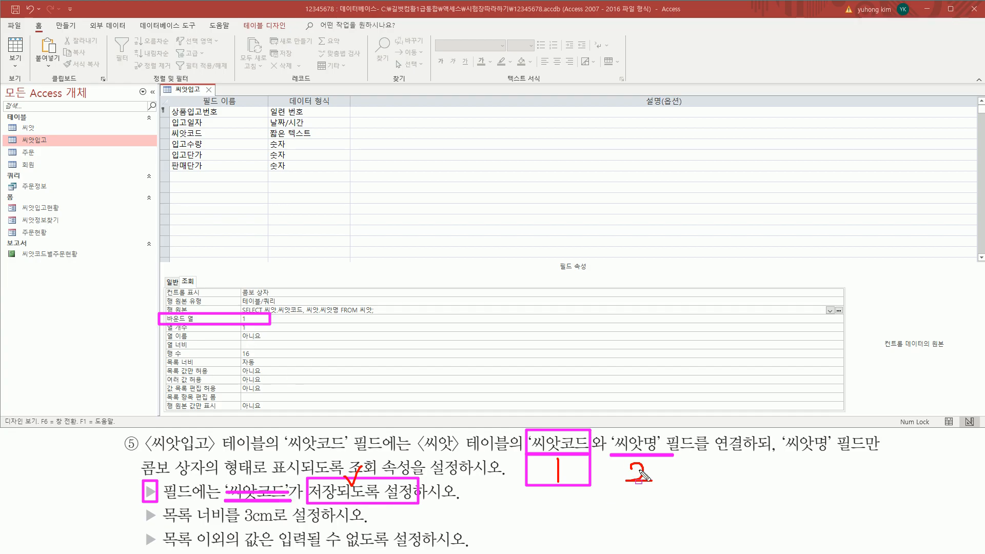
mouse_move(621, 489)
mouse_down()
mouse_move(657, 488)
mouse_move(656, 430)
mouse_up()
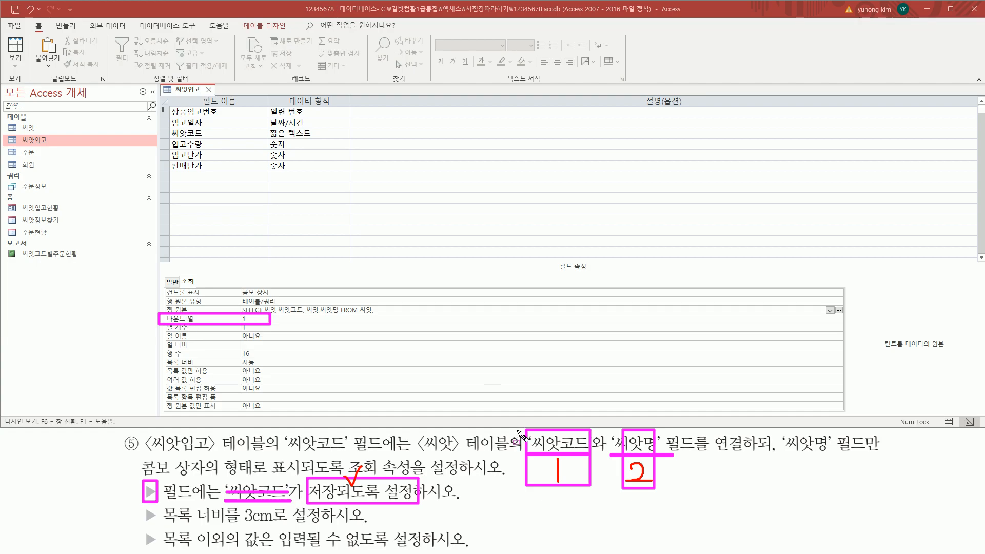
mouse_move(522, 406)
mouse_down()
mouse_move(577, 505)
mouse_move(599, 508)
mouse_up()
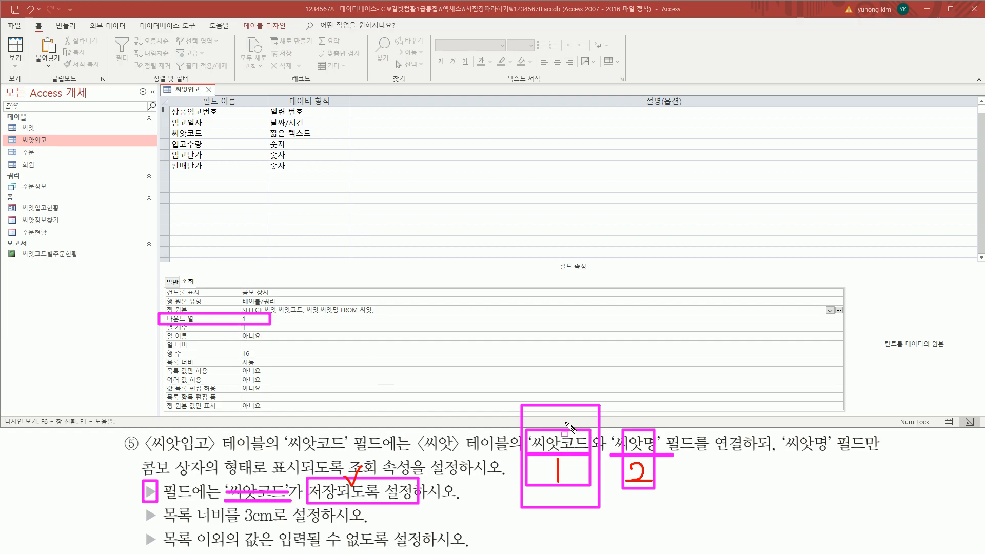
Change the 씨앗코드 lookup's Column Count from 1 to 2
key(Escape)
key(ctrl+shift+d)
mouse_move(162, 332)
mouse_down()
mouse_move(258, 334)
mouse_move(258, 323)
mouse_up()
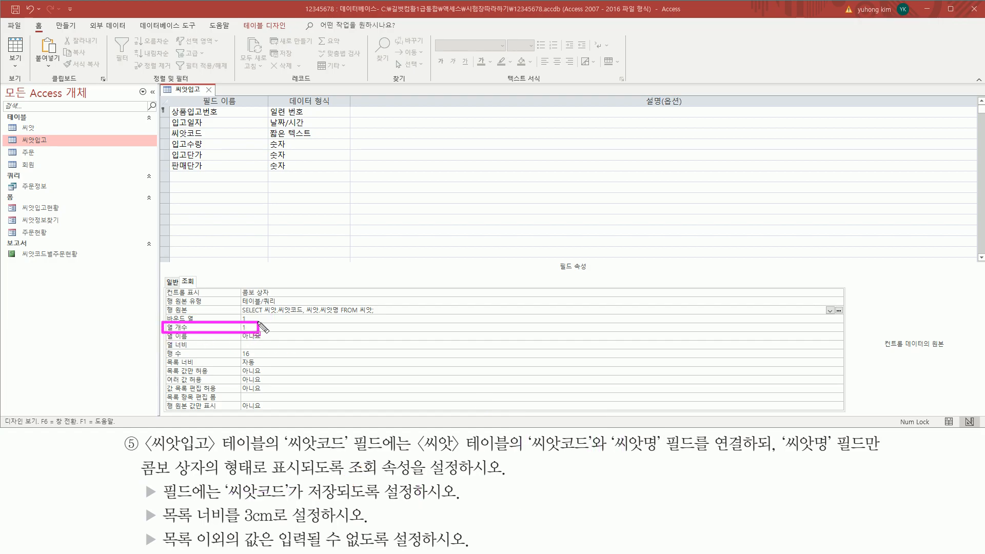
key(Escape)
click(263, 327)
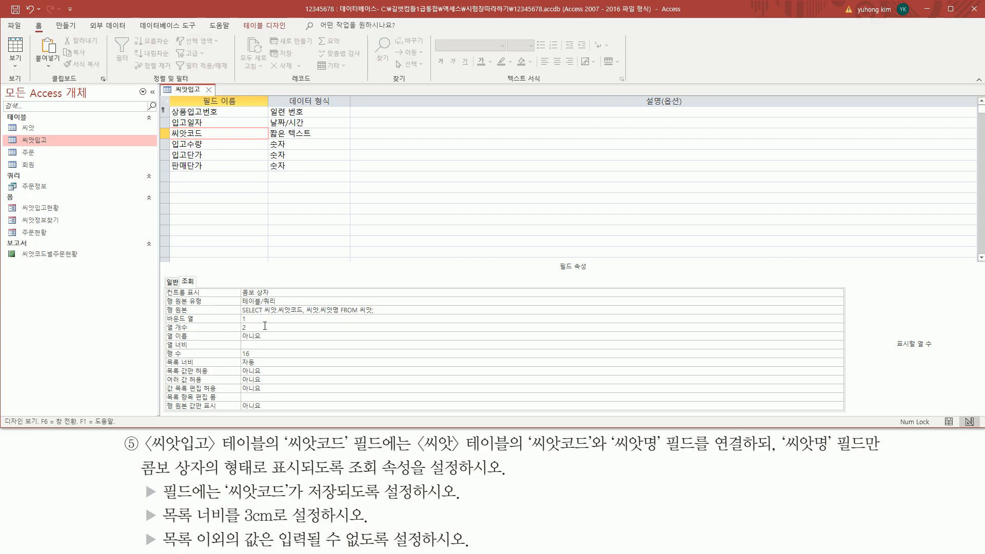
key(ctrl+shift+d)
mouse_move(161, 335)
mouse_down()
mouse_move(254, 333)
mouse_move(263, 323)
mouse_up()
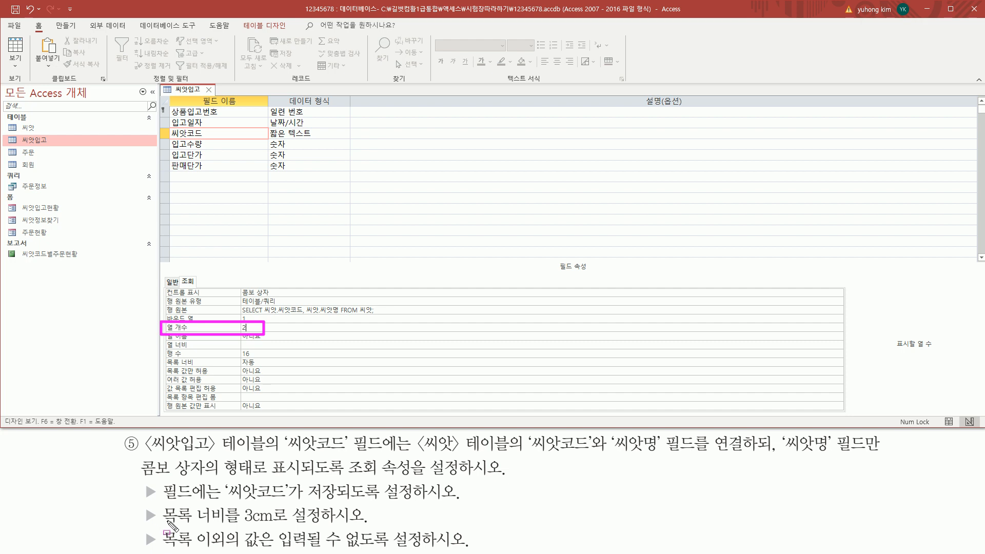
drag(160, 526, 300, 526)
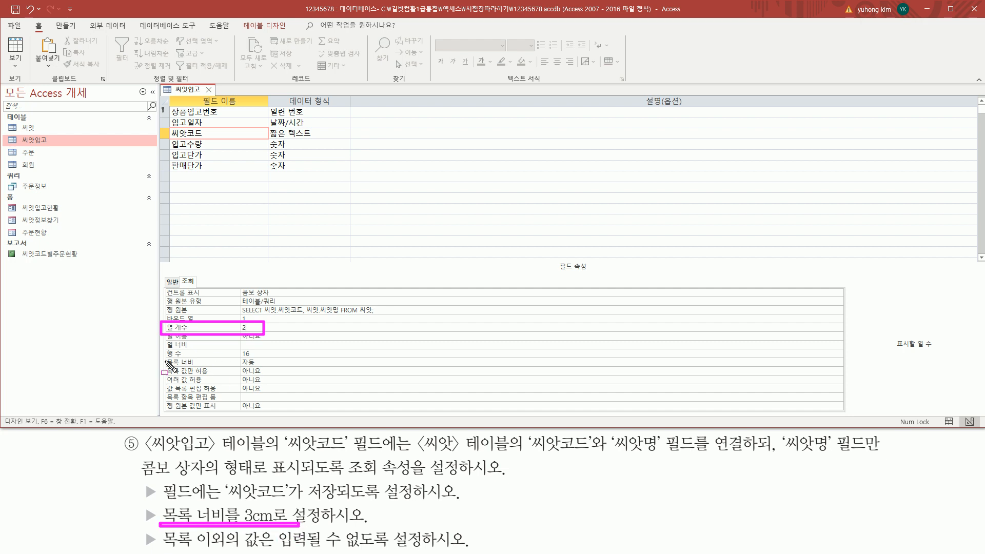
Replace the lookup List Width 자동 with 3cm
drag(161, 354, 282, 376)
key(Escape)
click(271, 362)
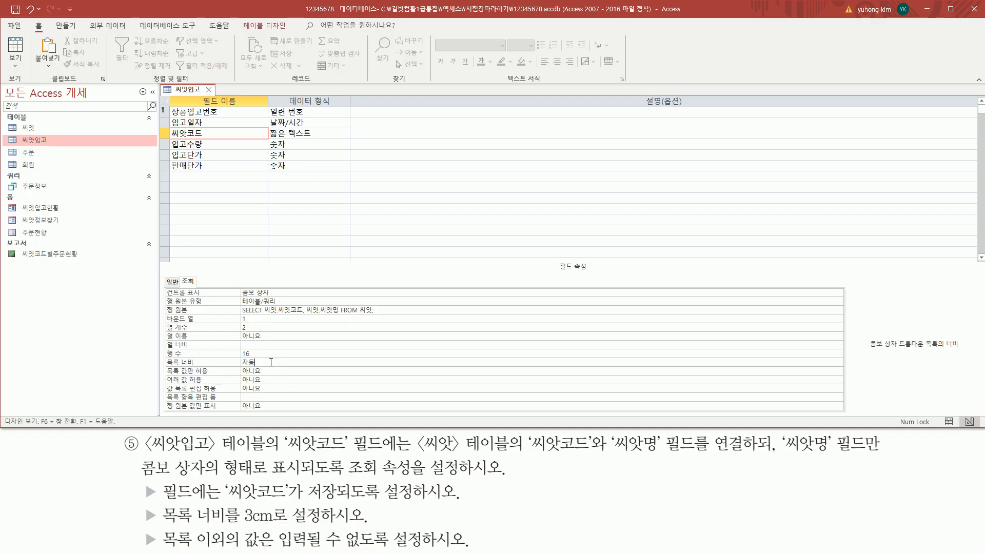
key(BackSpace)
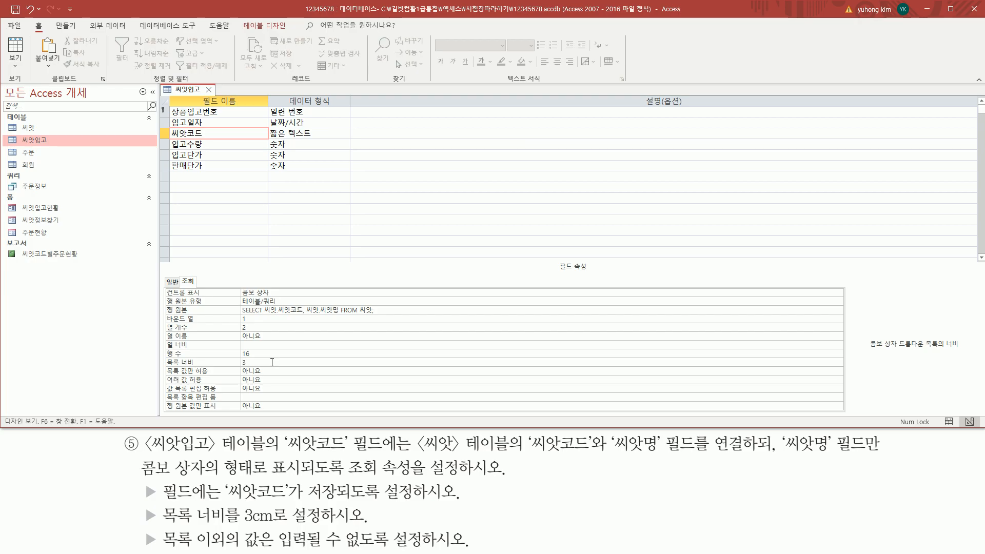
click(278, 352)
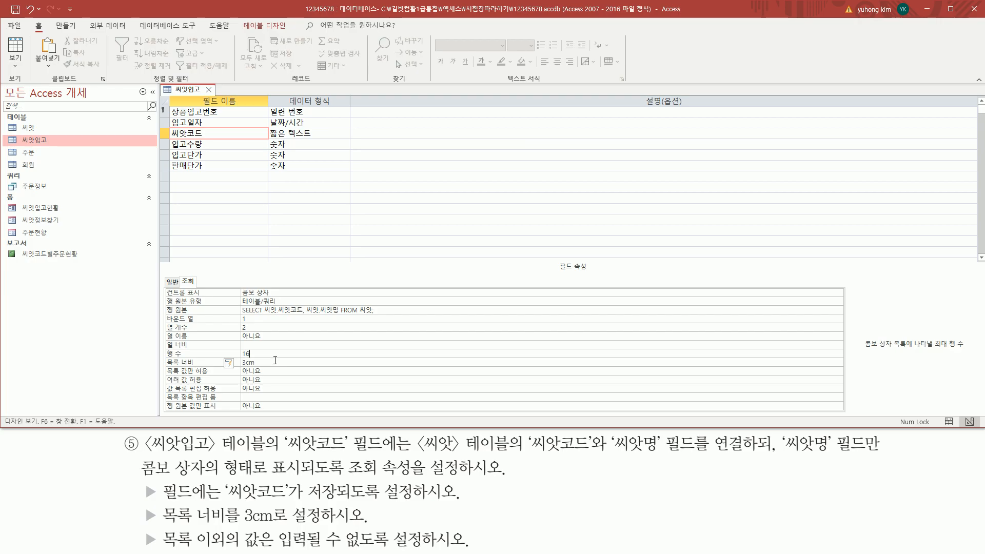
drag(240, 368, 259, 357)
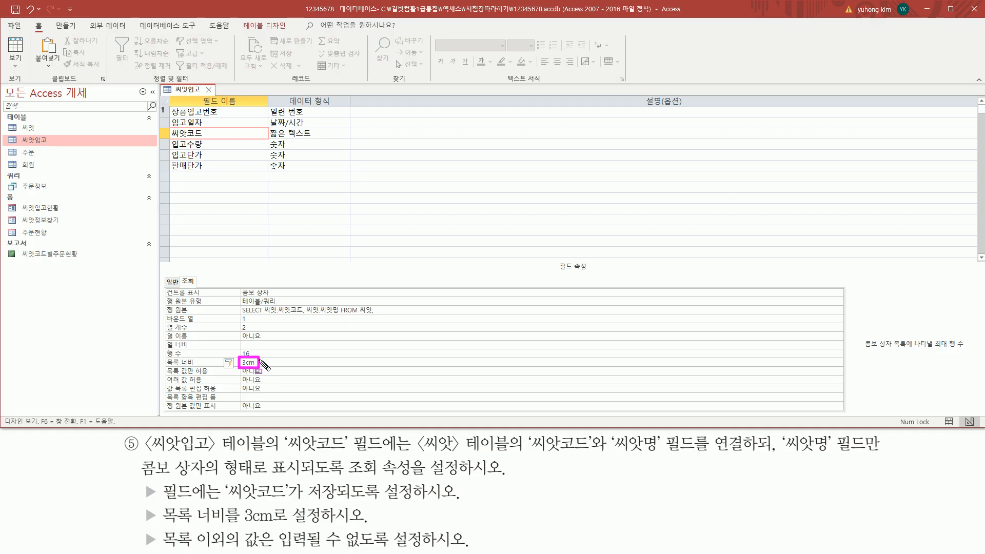
mouse_move(142, 529)
mouse_down()
mouse_move(142, 547)
mouse_move(412, 550)
mouse_up()
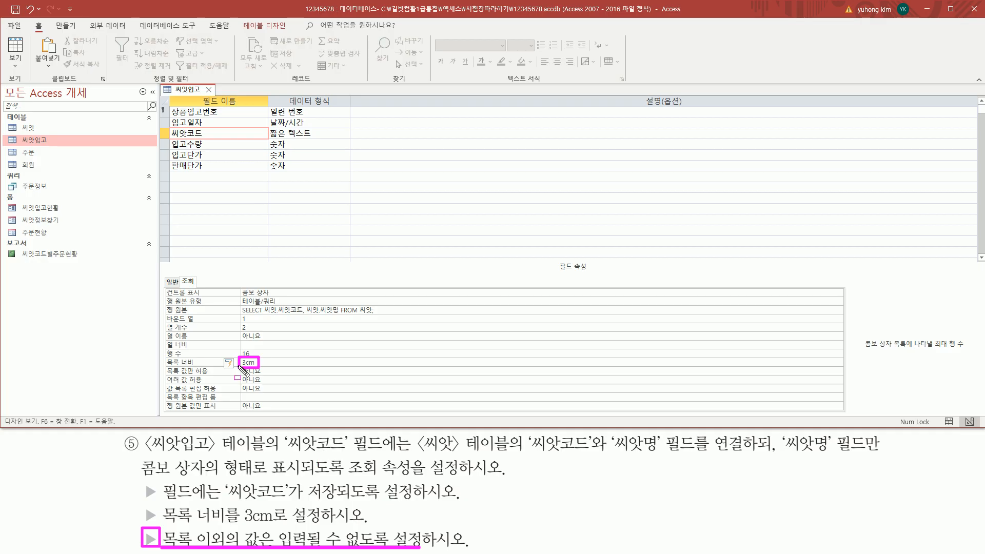
drag(163, 376, 281, 376)
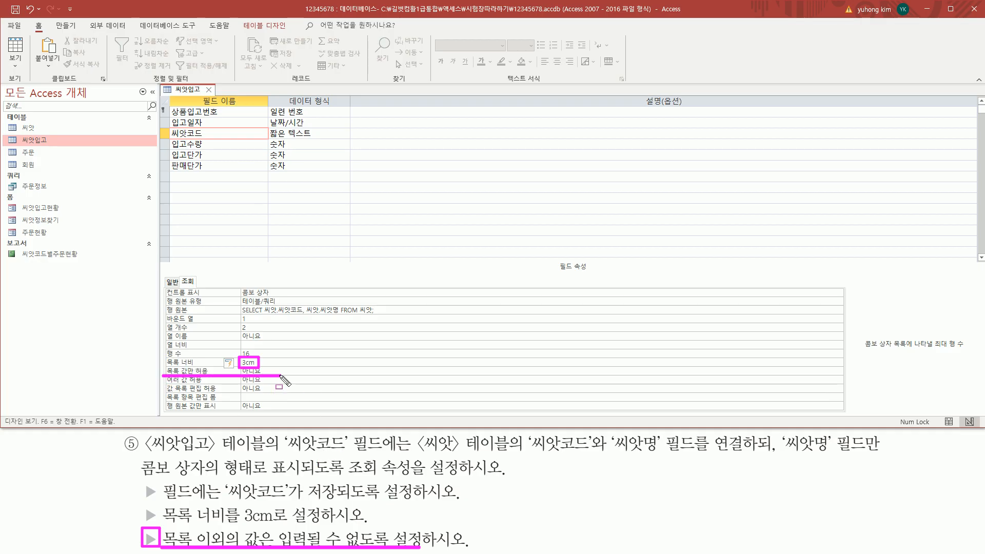
Switch the 씨앗코드 lookup's Limit To List from 아니요 to 예
key(Escape)
click(271, 372)
double_click(271, 371)
mouse_move(165, 378)
mouse_down()
mouse_move(287, 394)
mouse_move(277, 364)
mouse_up()
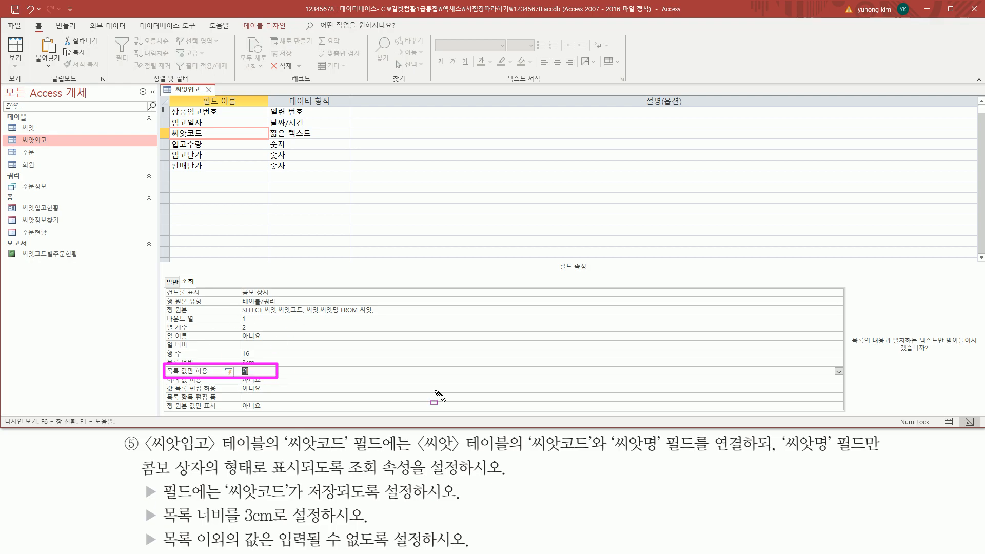
key(Escape)
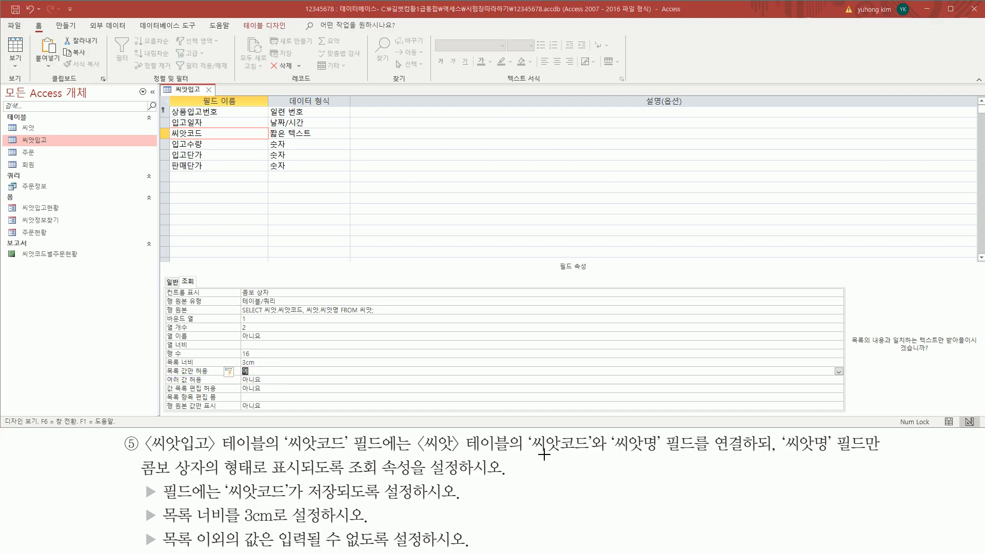
drag(533, 455, 673, 455)
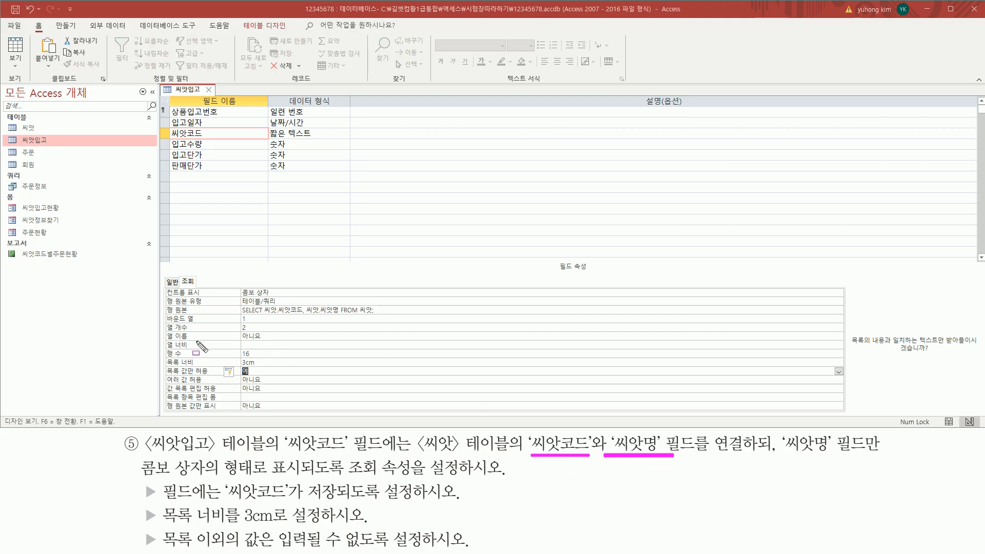
drag(162, 323, 255, 332)
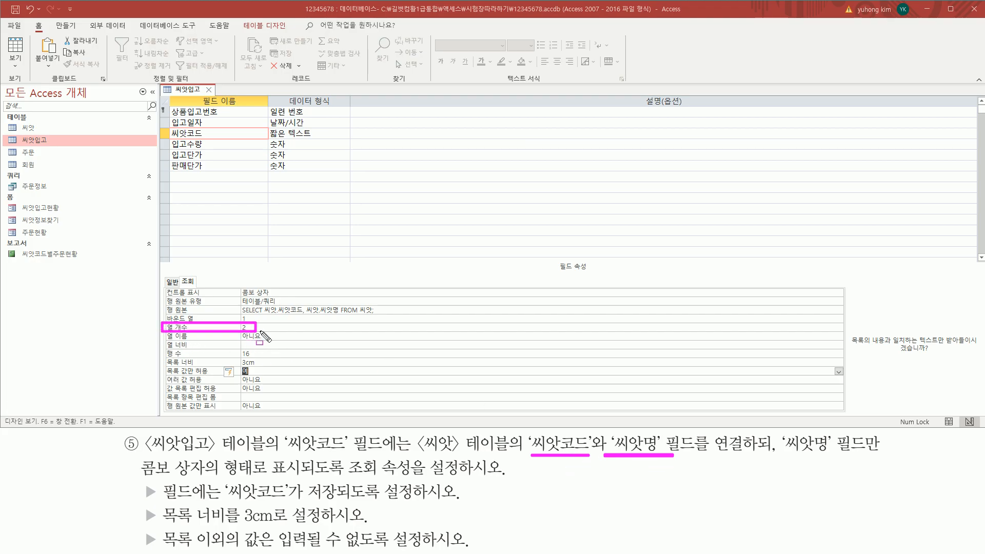
mouse_move(779, 433)
mouse_down()
mouse_move(795, 452)
mouse_move(888, 458)
mouse_up()
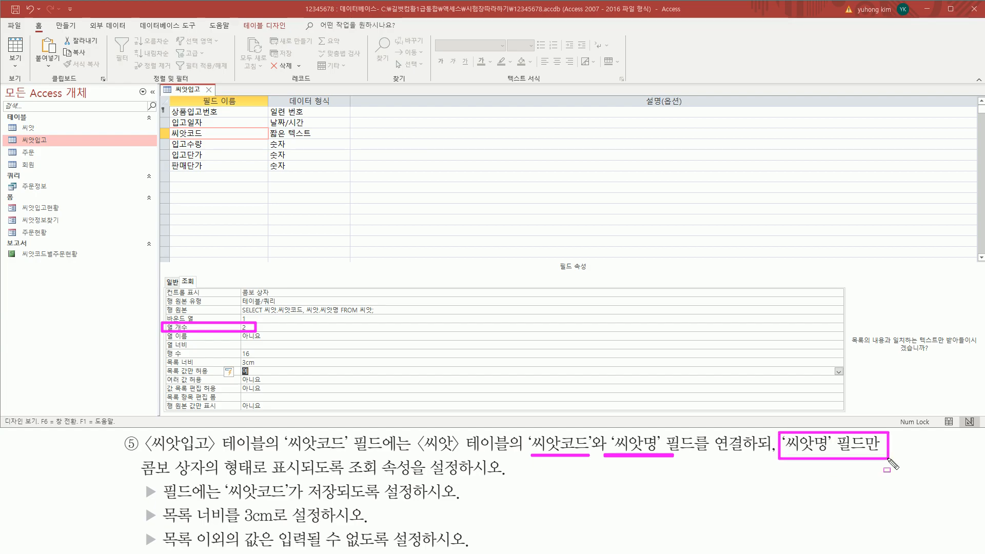
drag(139, 477, 304, 481)
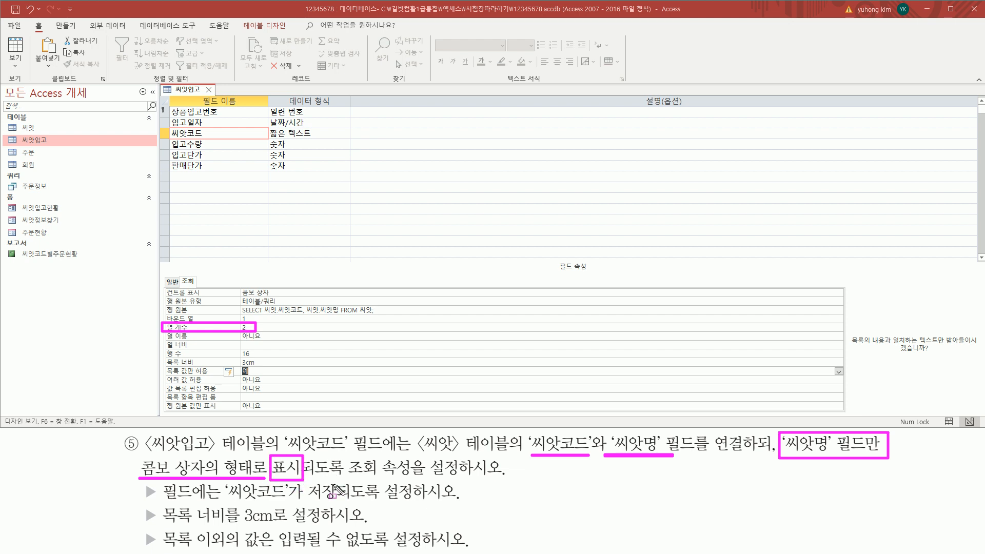
drag(154, 525, 326, 525)
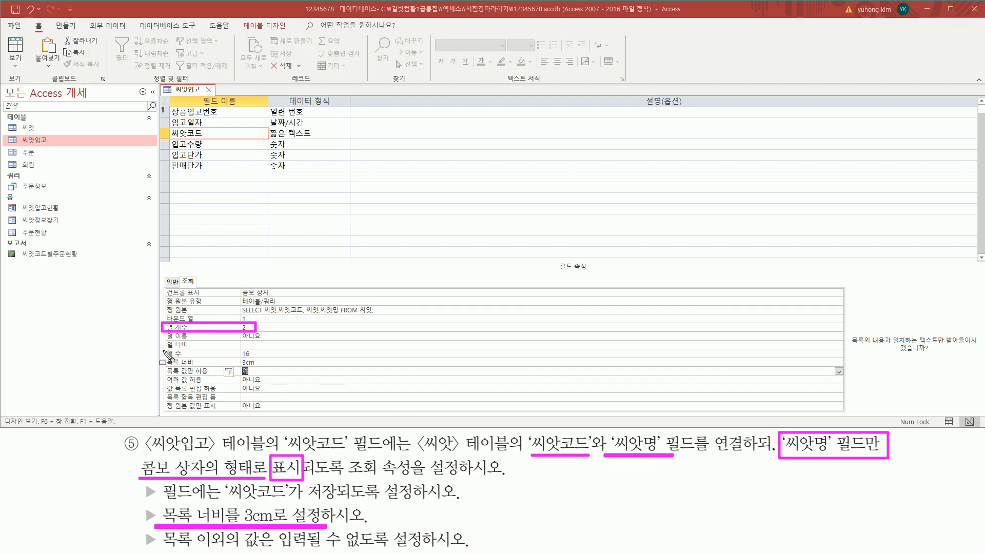
mouse_move(164, 351)
mouse_down()
mouse_move(308, 352)
mouse_move(323, 341)
mouse_up()
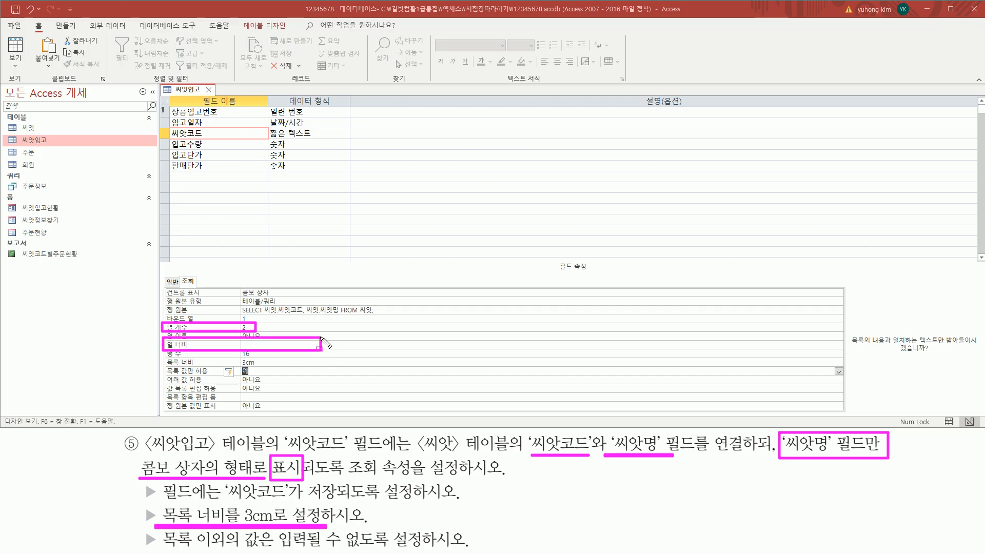
Set the lookup Column Widths to 0cm;3cm, hiding the code column
key(Escape)
click(280, 346)
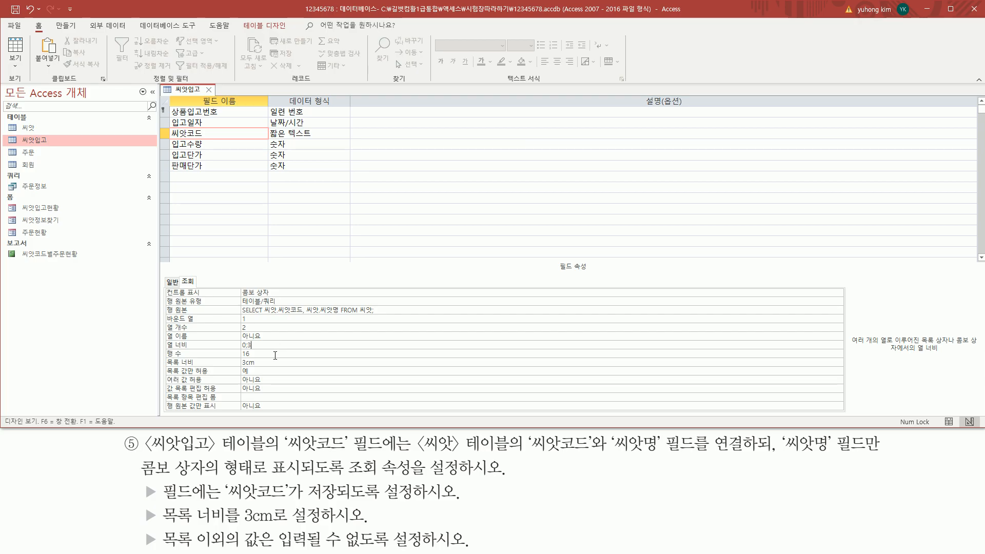
key(Return)
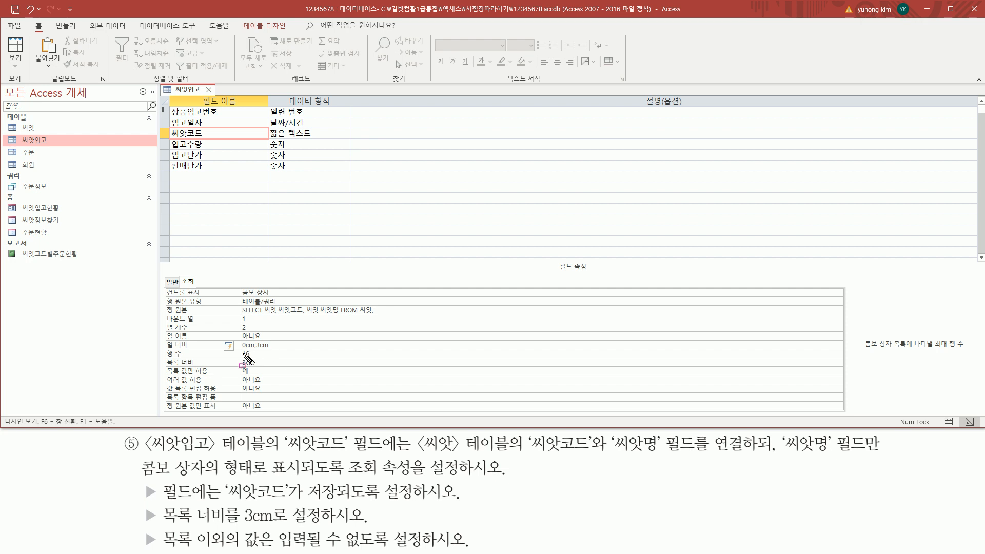
drag(239, 351, 276, 340)
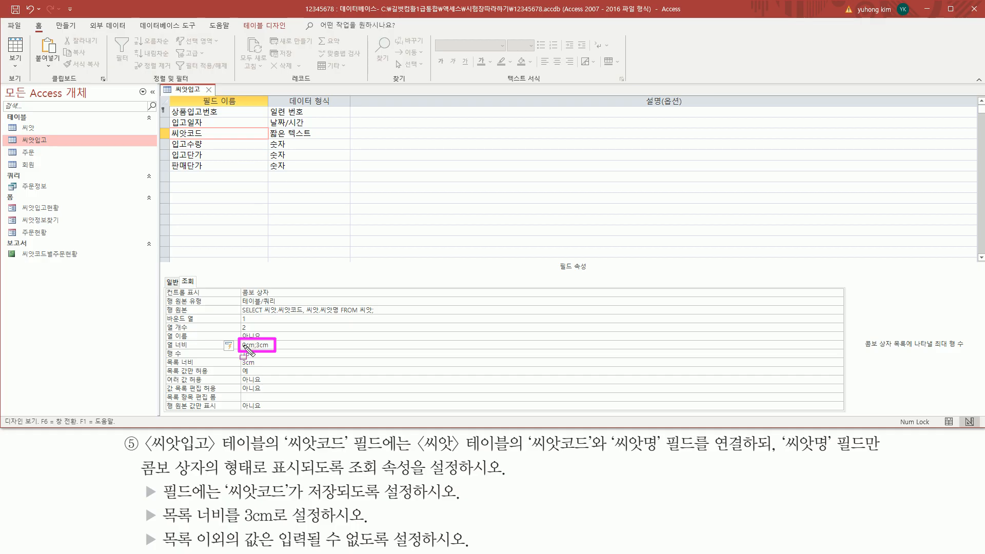
drag(527, 454, 592, 454)
drag(612, 452, 662, 453)
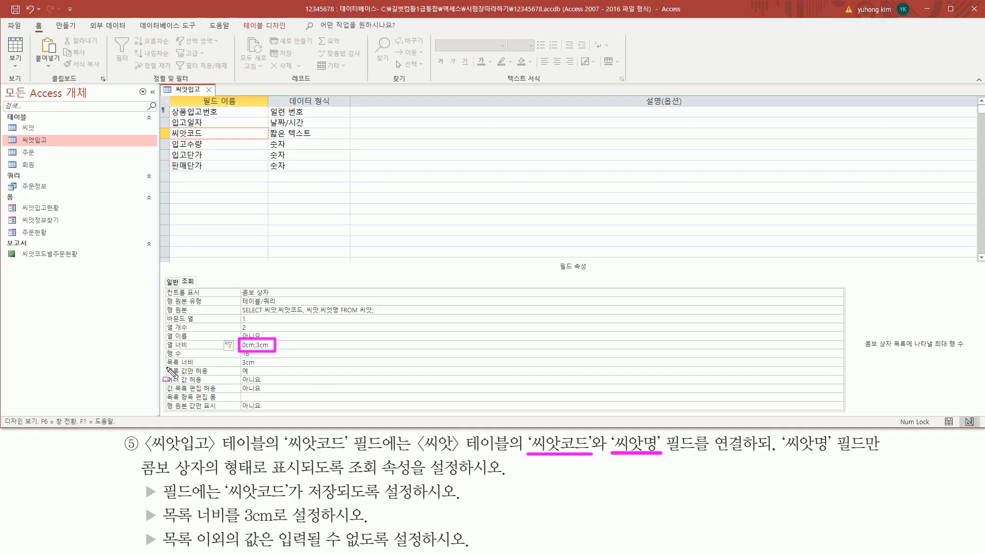
drag(164, 367, 281, 367)
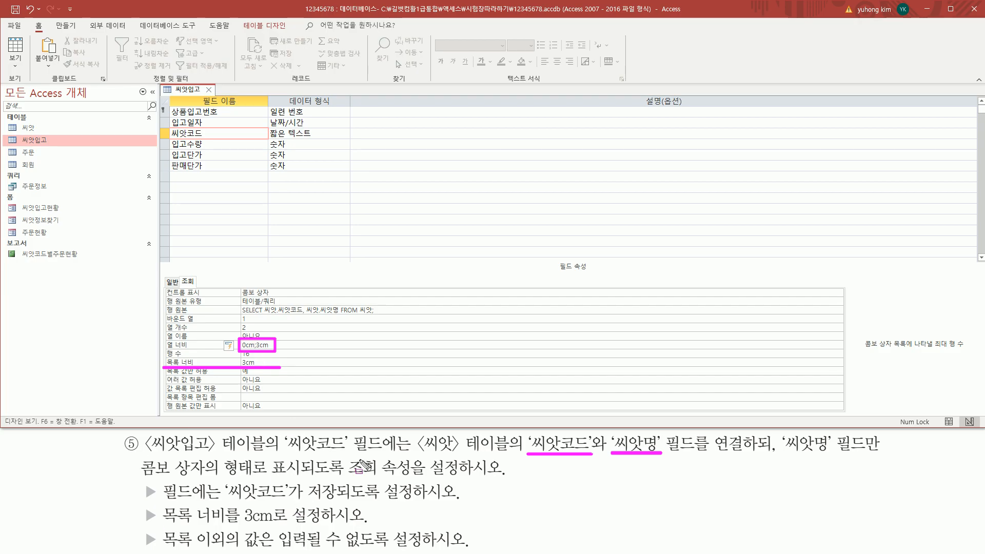
key(Escape)
key(ctrl+shift+d)
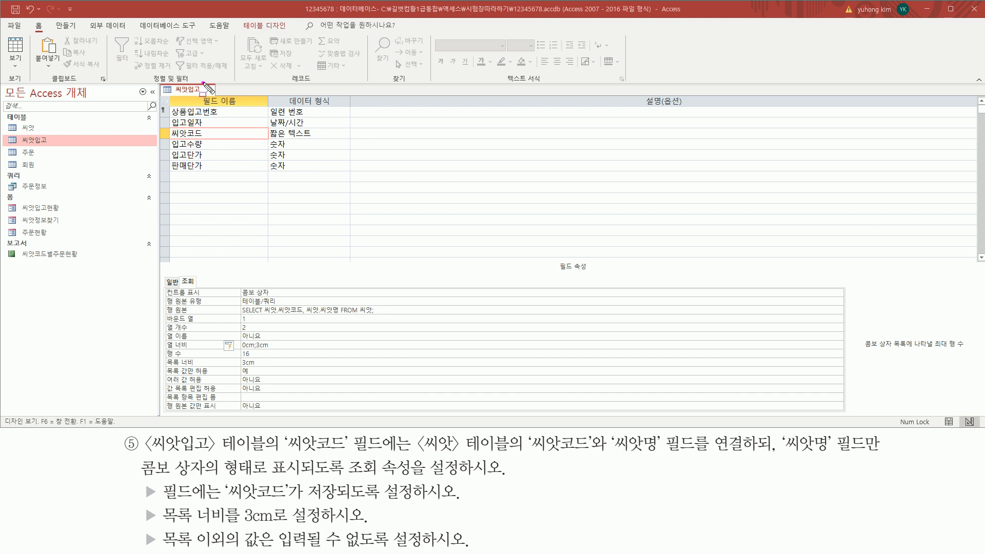
drag(204, 83, 160, 95)
Save the 씨앗입고 table and switch it to Datasheet view
right_click(188, 88)
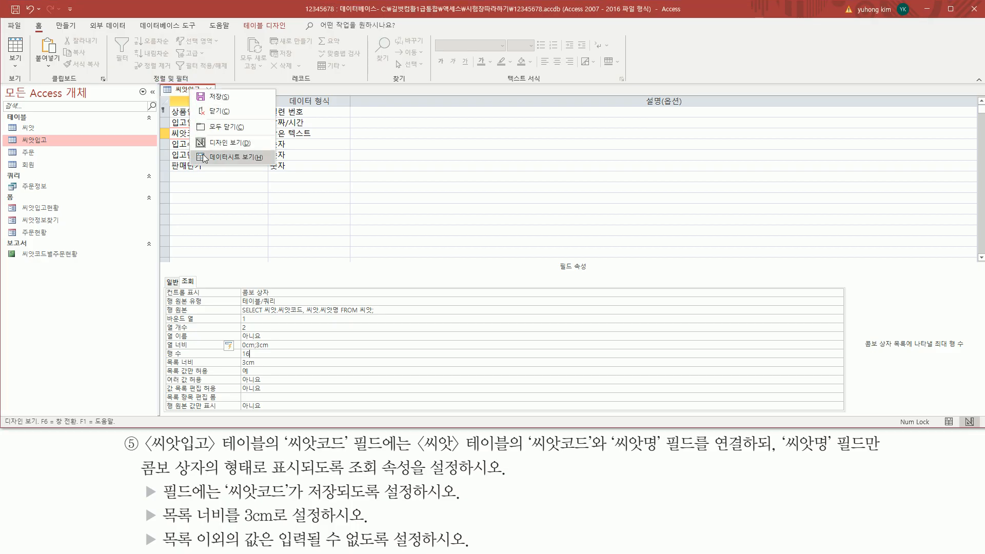
click(204, 157)
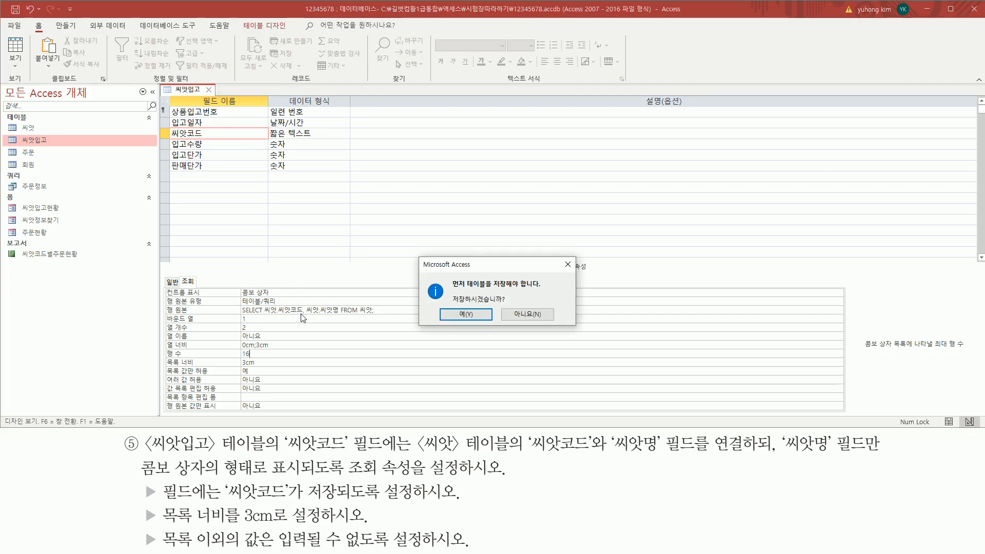
mouse_move(446, 292)
mouse_down()
mouse_move(521, 318)
mouse_move(518, 308)
mouse_up()
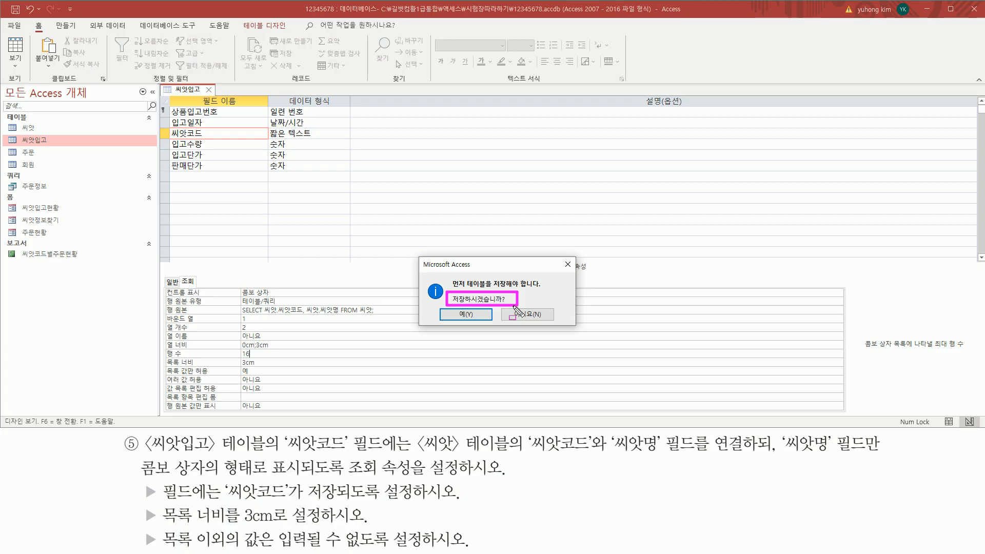
click(476, 317)
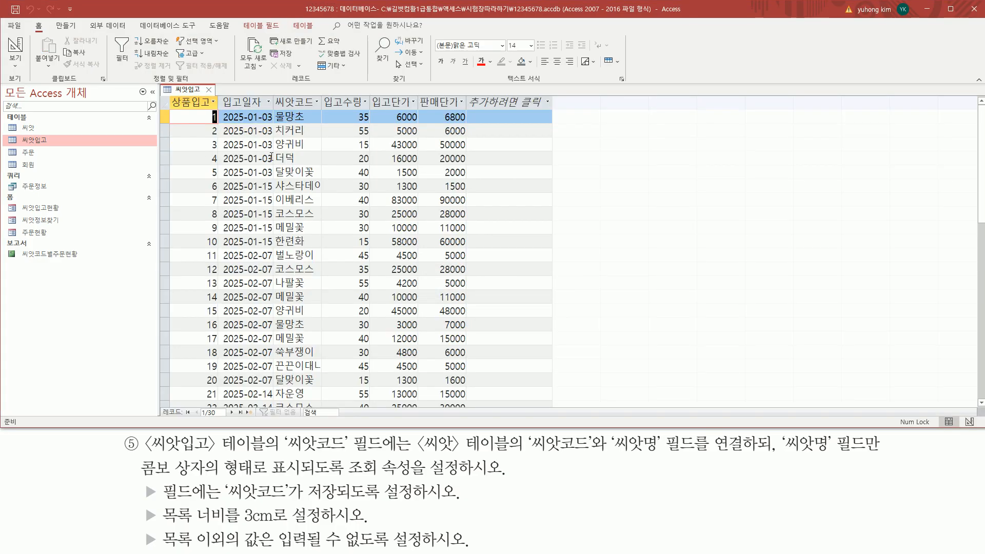
Check the seed-name dropdown in record 4's 씨앗코드 cell, then close 씨앗입고
drag(273, 110, 338, 409)
click(299, 159)
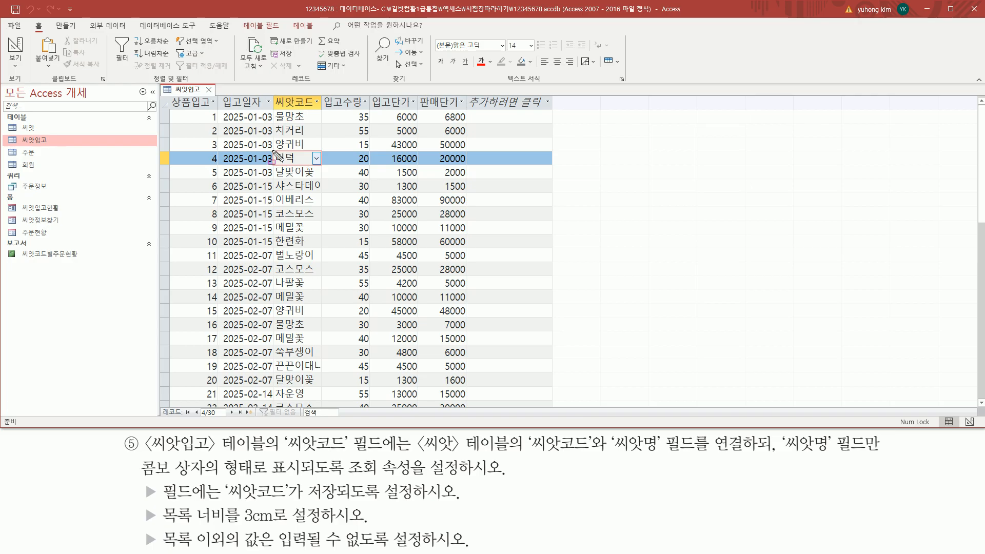
drag(268, 147, 325, 167)
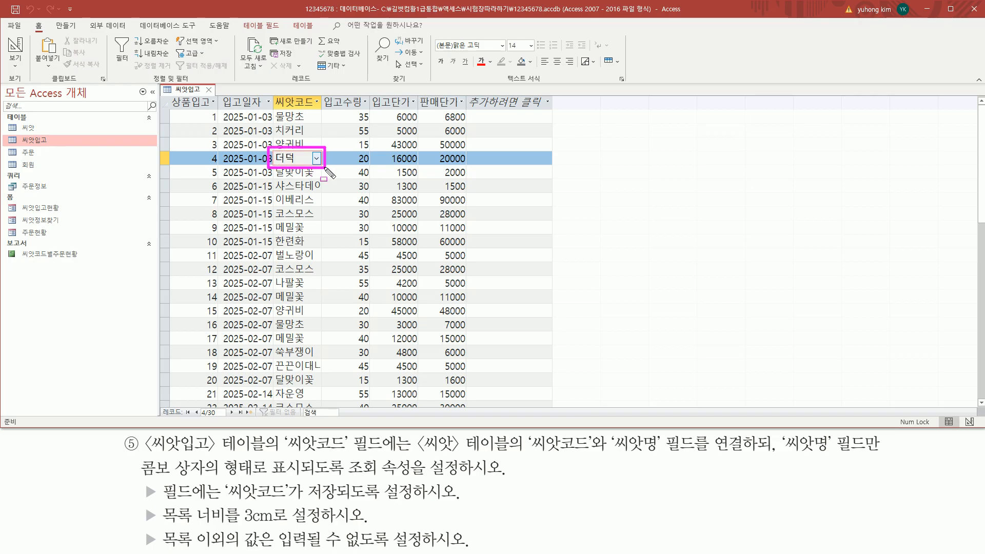
key(Escape)
click(317, 159)
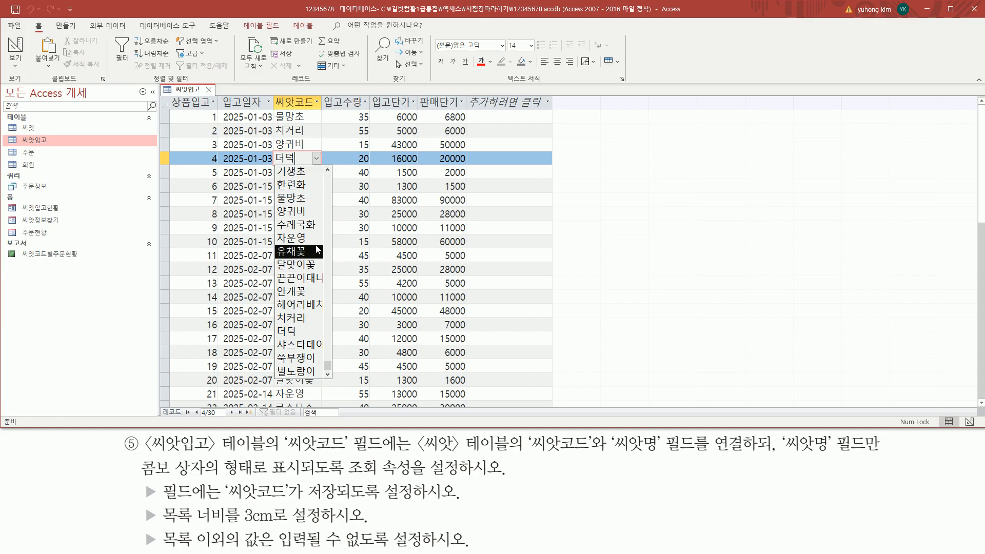
drag(529, 454, 661, 454)
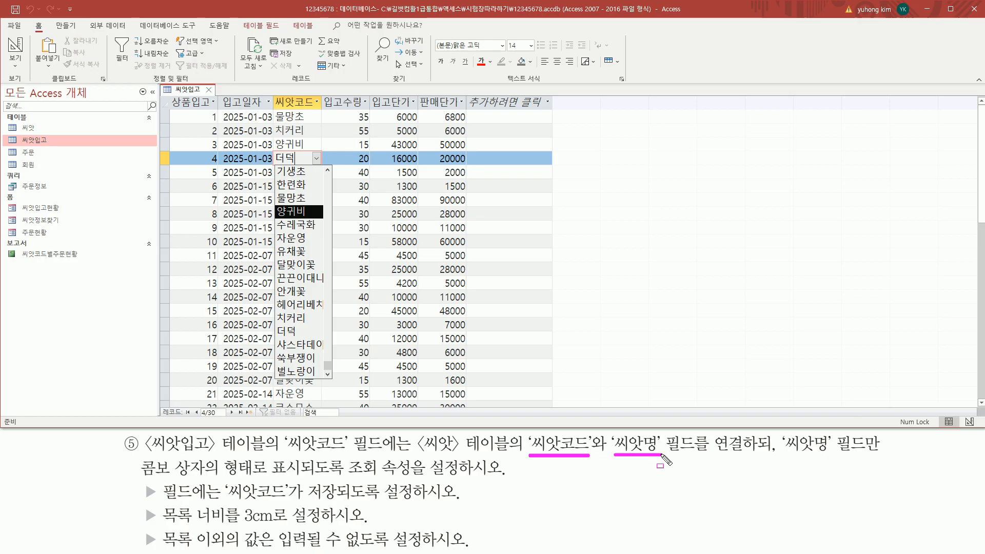
mouse_move(275, 164)
mouse_down()
mouse_move(306, 312)
mouse_move(338, 380)
mouse_up()
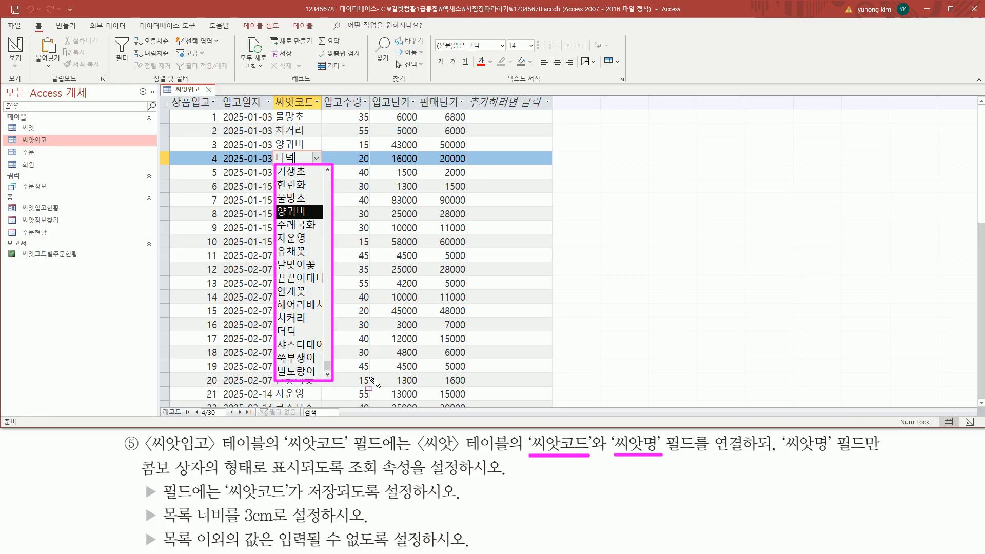
key(Escape)
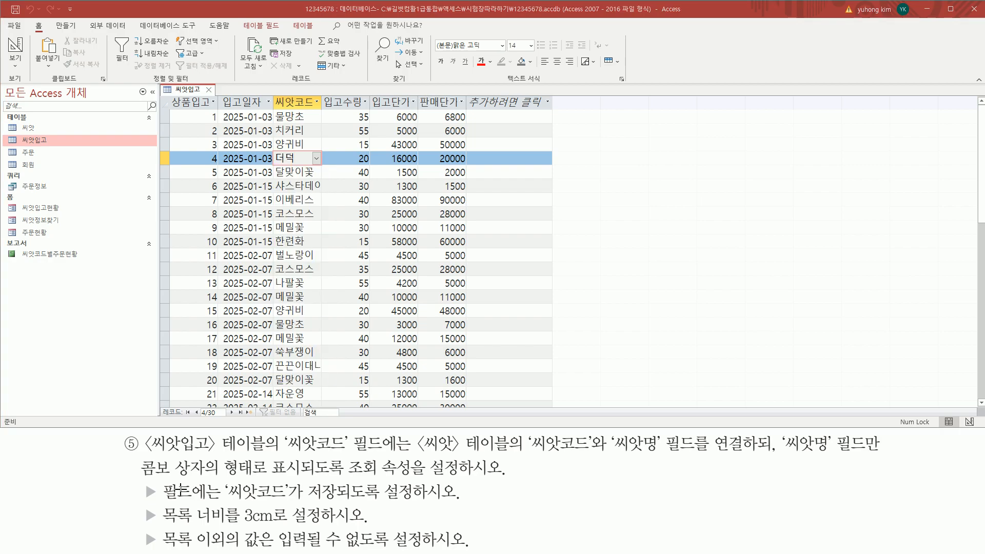
click(210, 90)
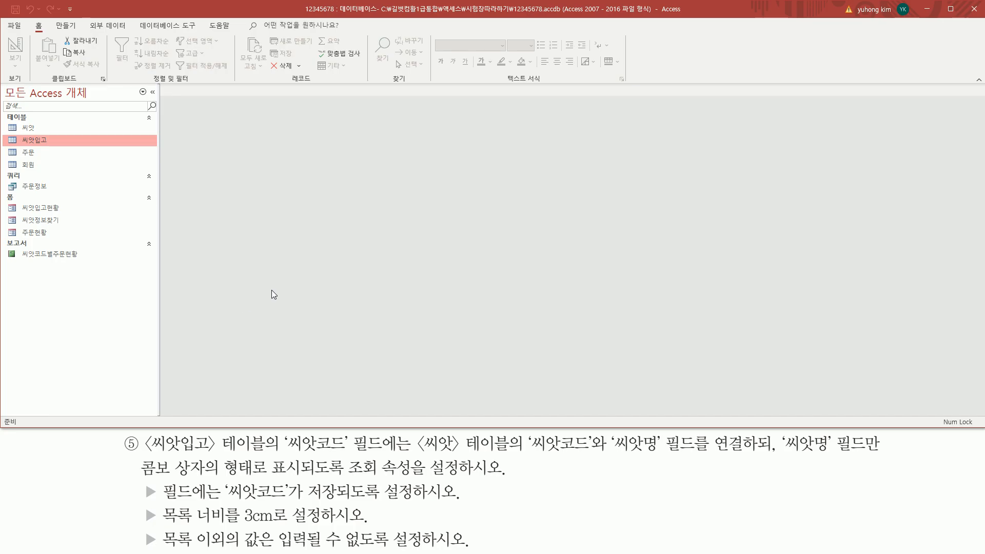
Open the 씨앗 table datasheet and start a new record at its 씨앗코드 cell
click(82, 128)
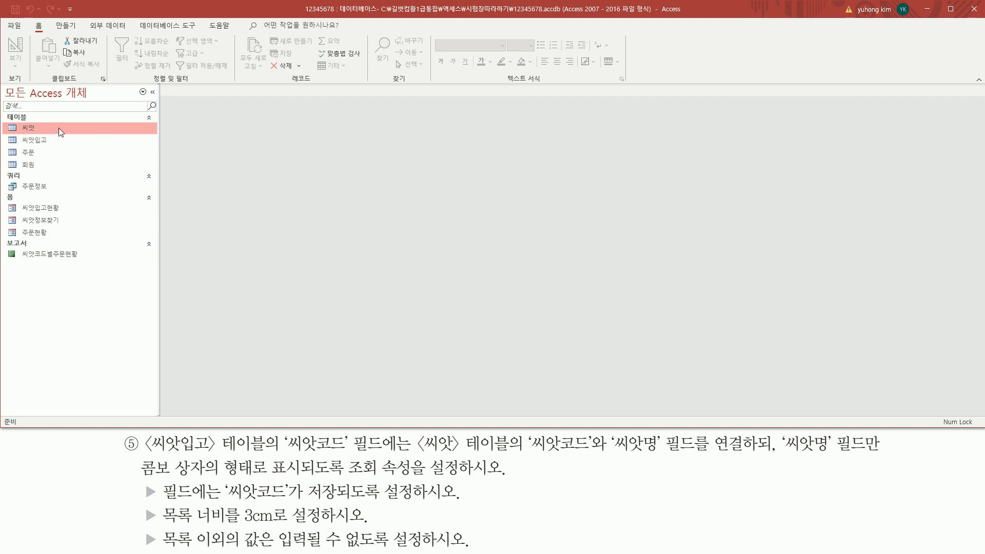
double_click(59, 127)
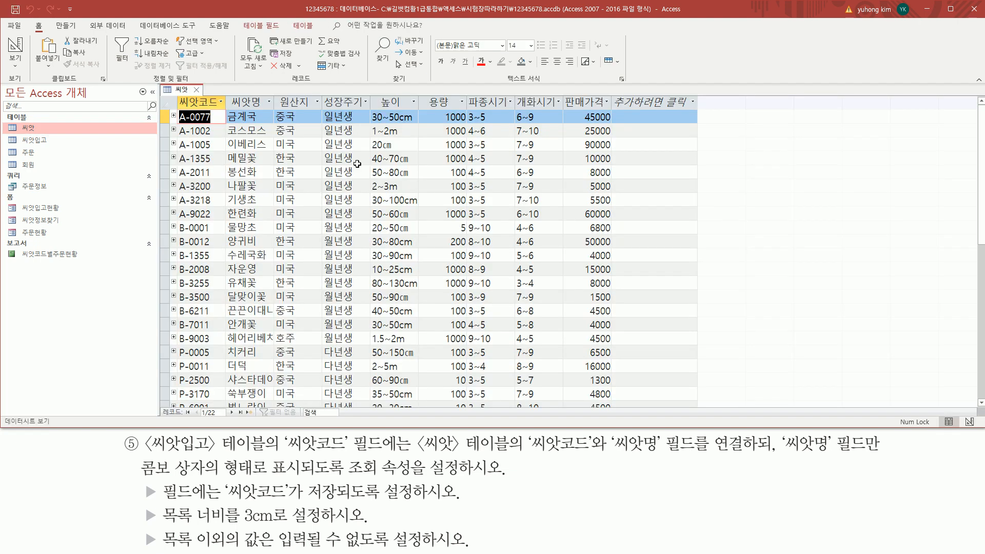
scroll(231, 263, down, 5)
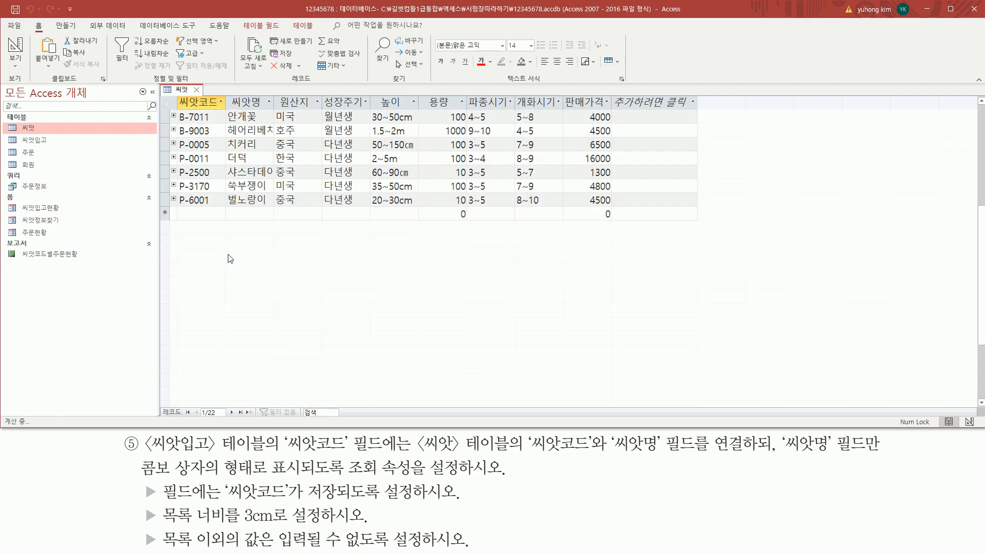
click(180, 211)
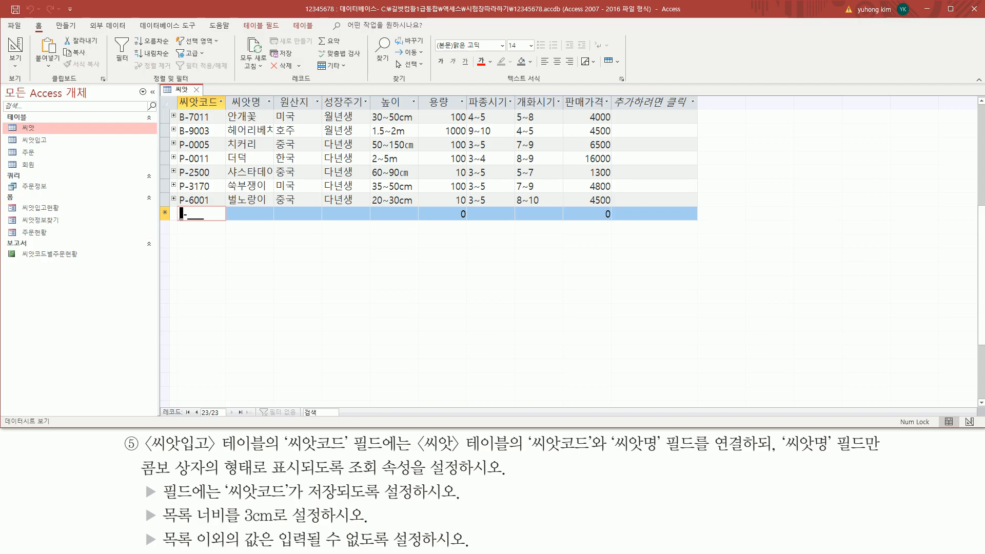
text(a)
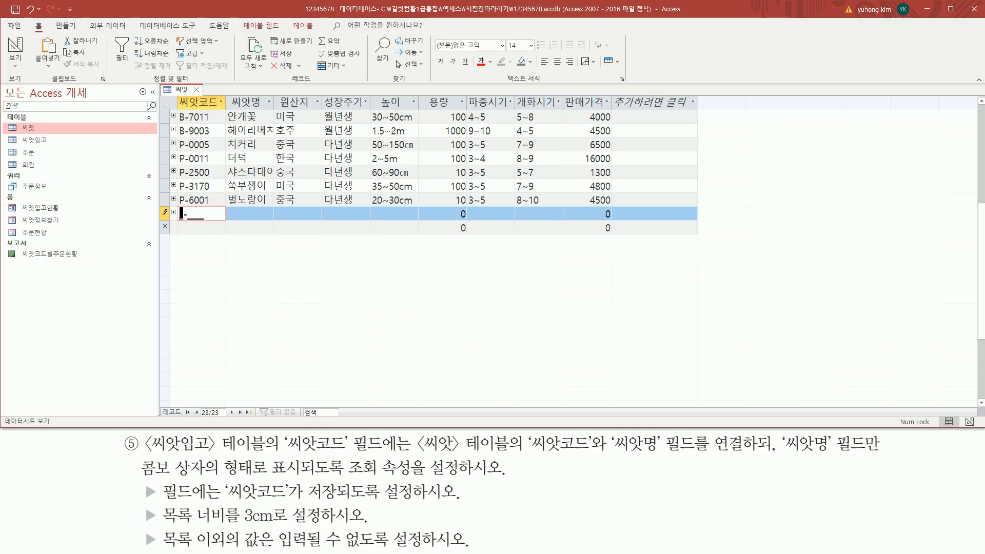
Enter seed code A1234 in uppercase into 씨앗코드 and move to 씨앗명
key(Caps_Lock)
text(A-)
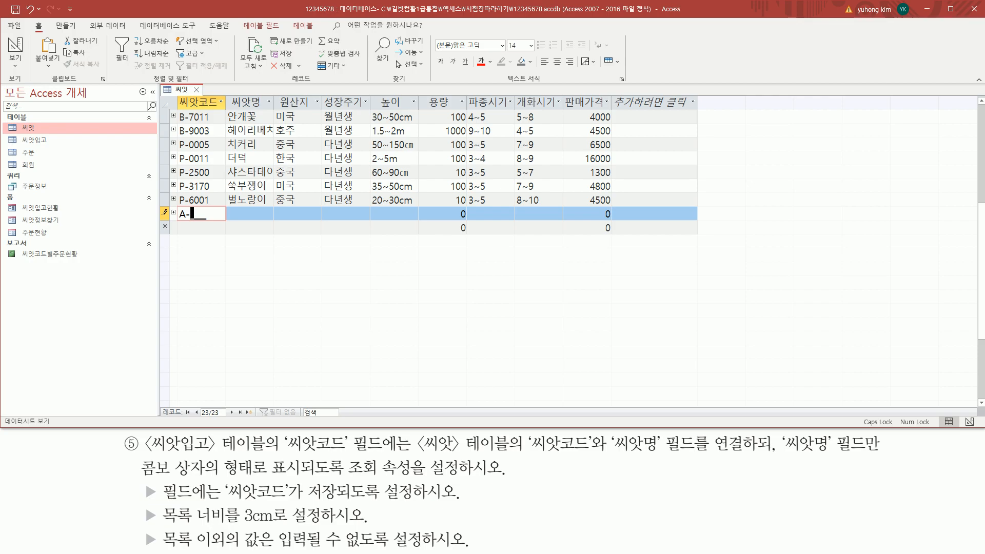
text(1234)
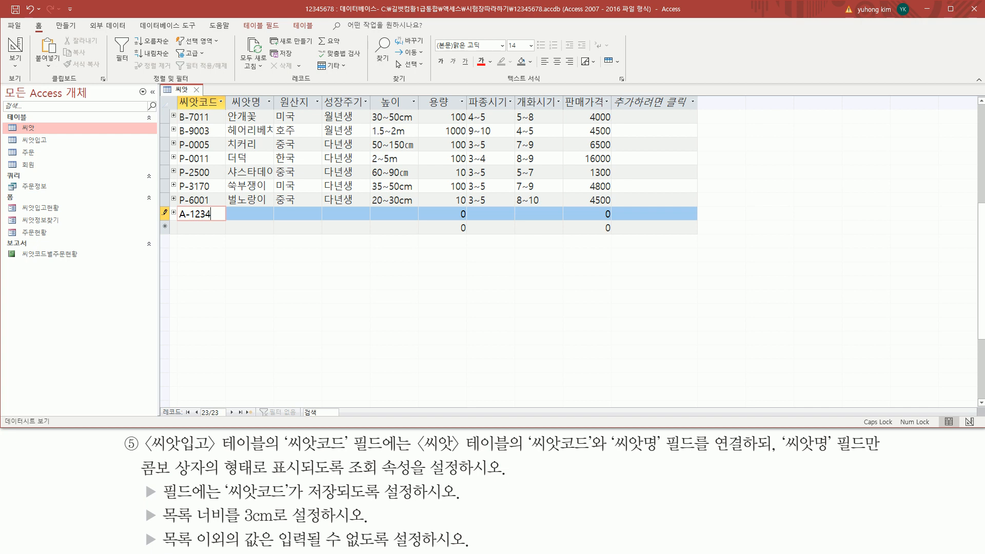
click(235, 218)
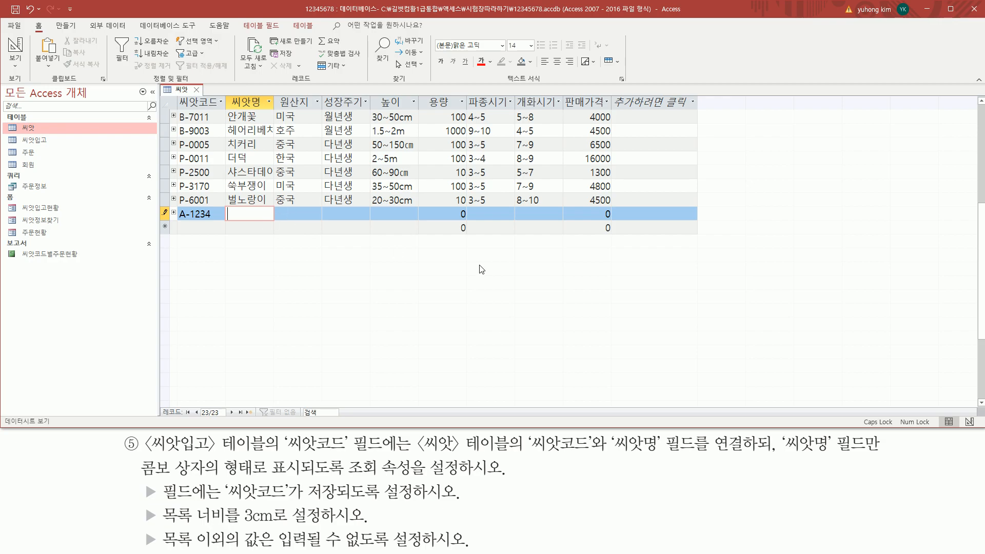
Try saving the record with 씨앗명 empty and dismiss the required-value warning
key(Down)
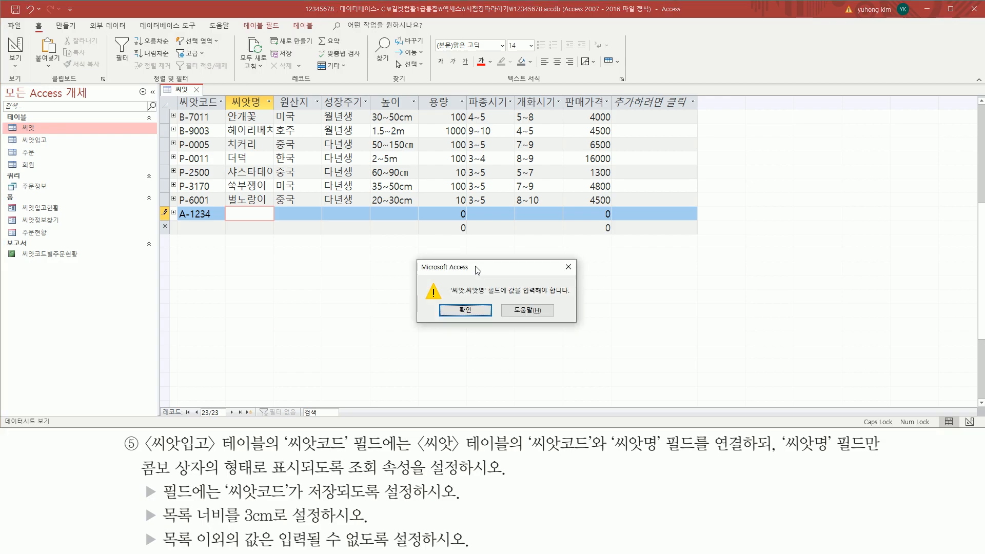
drag(170, 221, 667, 237)
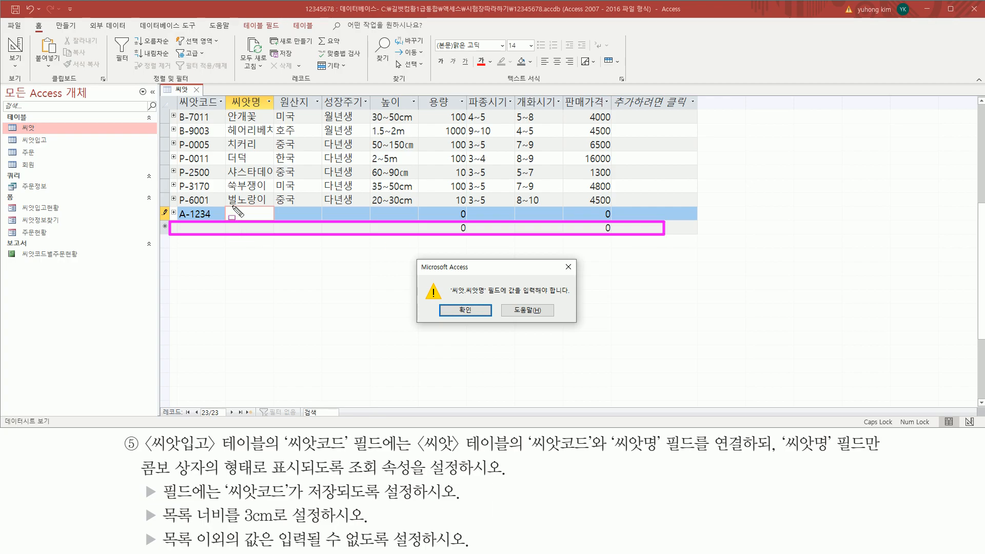
drag(227, 207, 268, 219)
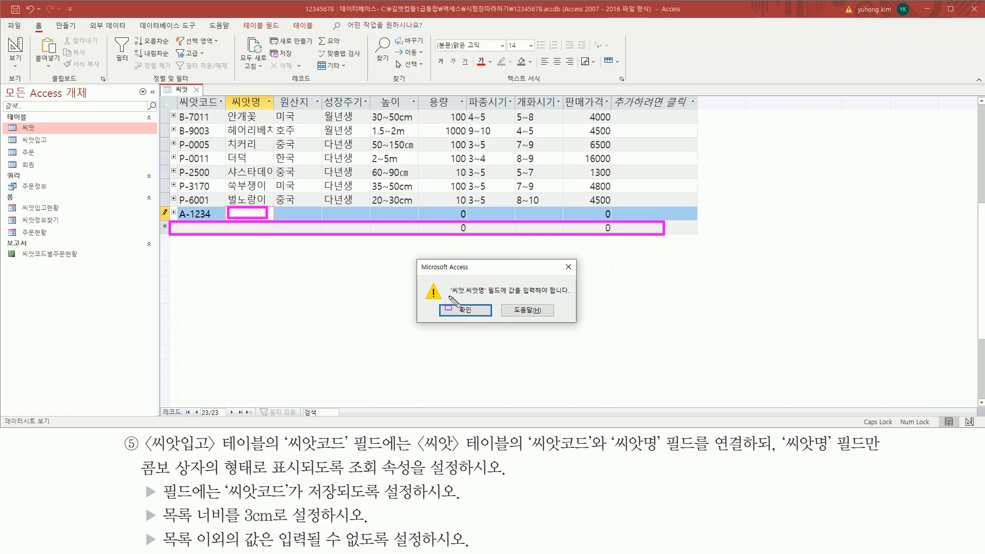
drag(448, 296, 566, 296)
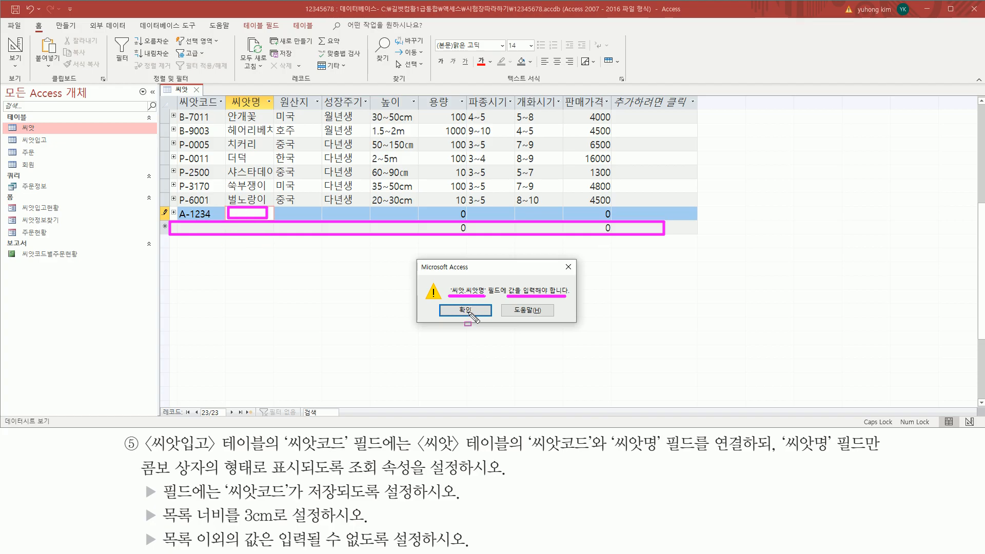
key(Escape)
click(466, 311)
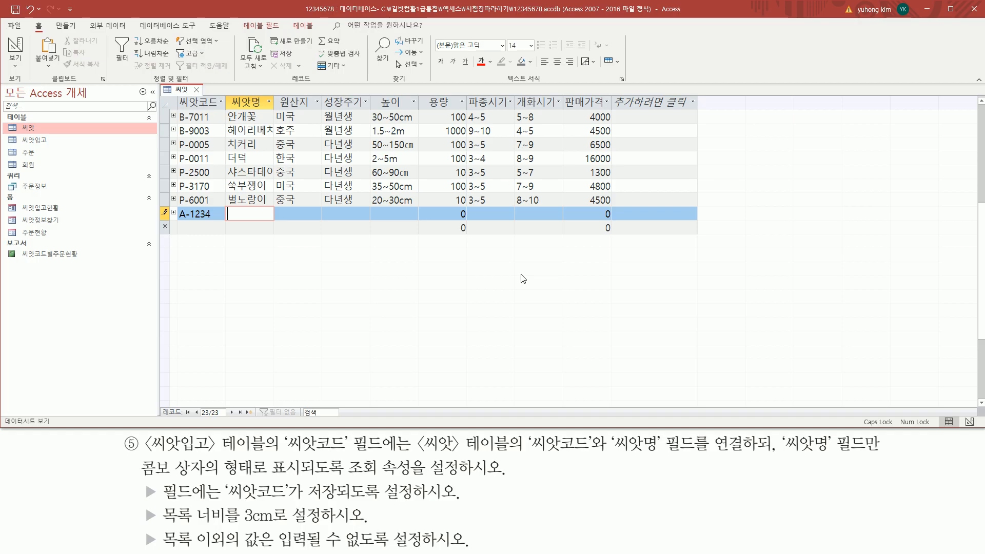
text(123456)
text(7890)
mouse_move(170, 206)
mouse_down()
mouse_move(213, 225)
mouse_move(643, 231)
mouse_up()
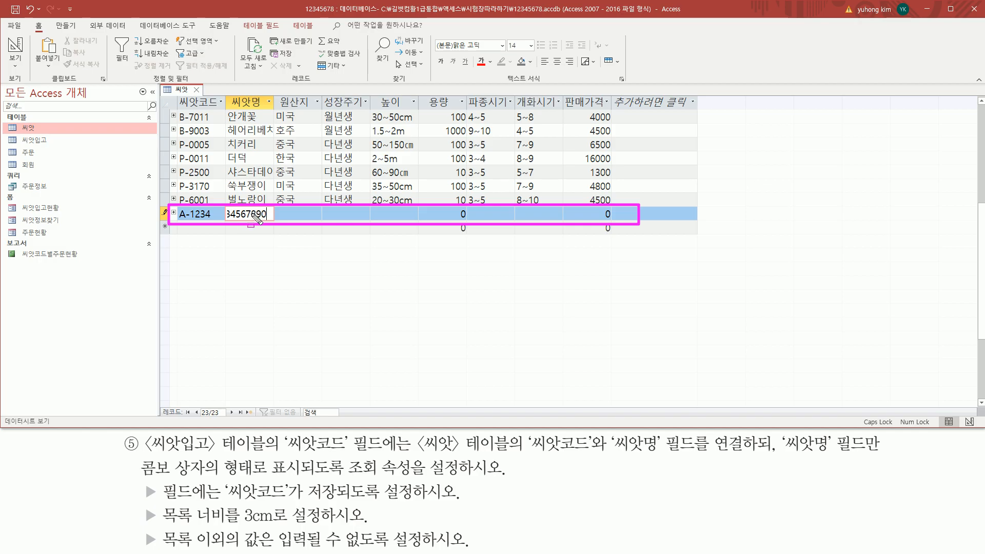
key(Escape)
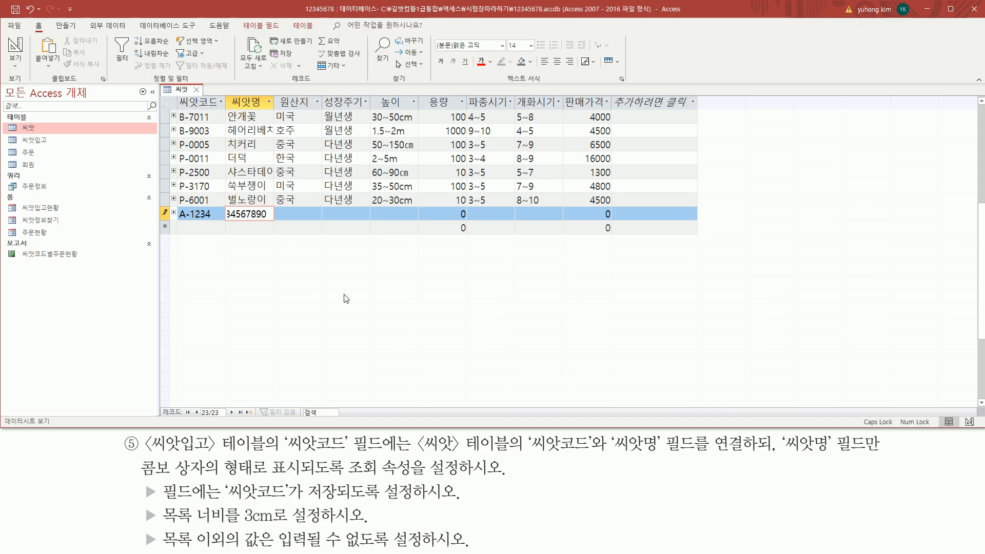
key(Escape)
key(Escape)
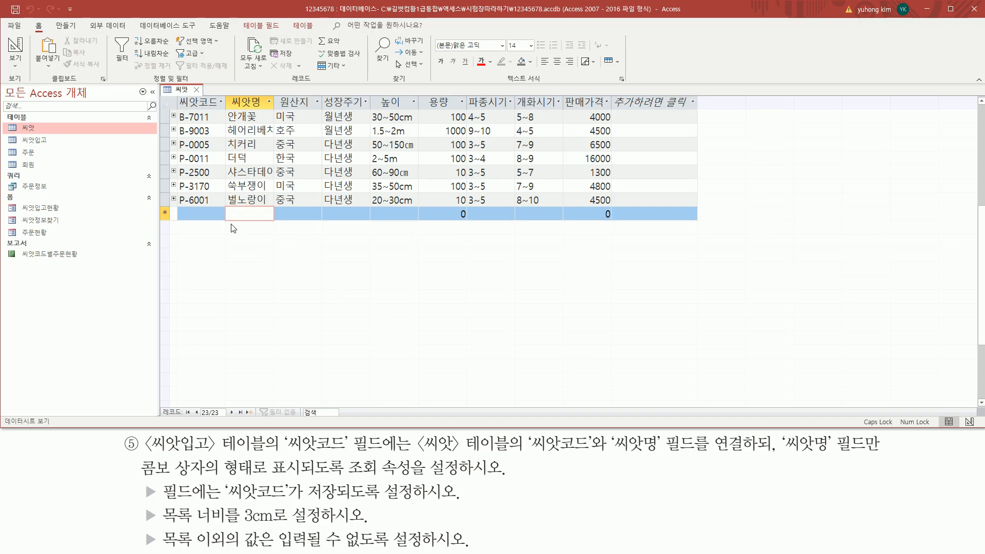
click(216, 201)
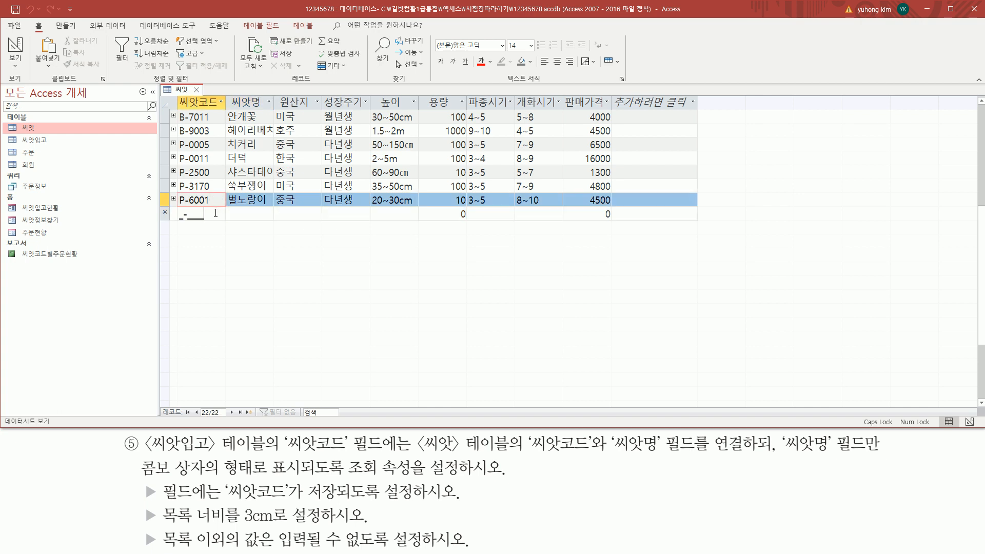
click(217, 217)
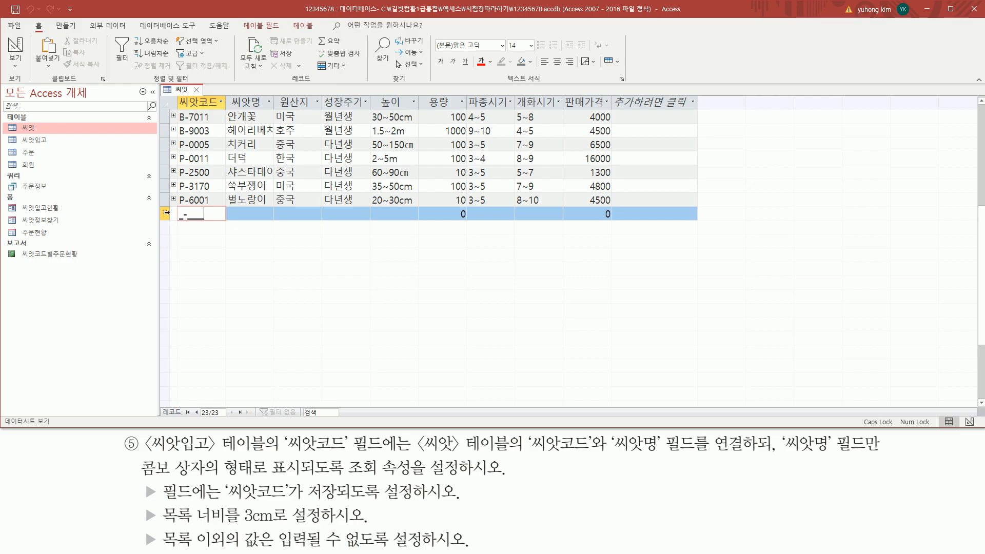
Dismiss the new row's record menu without deleting, close 씨앗, and select the 회원 table
right_click(167, 212)
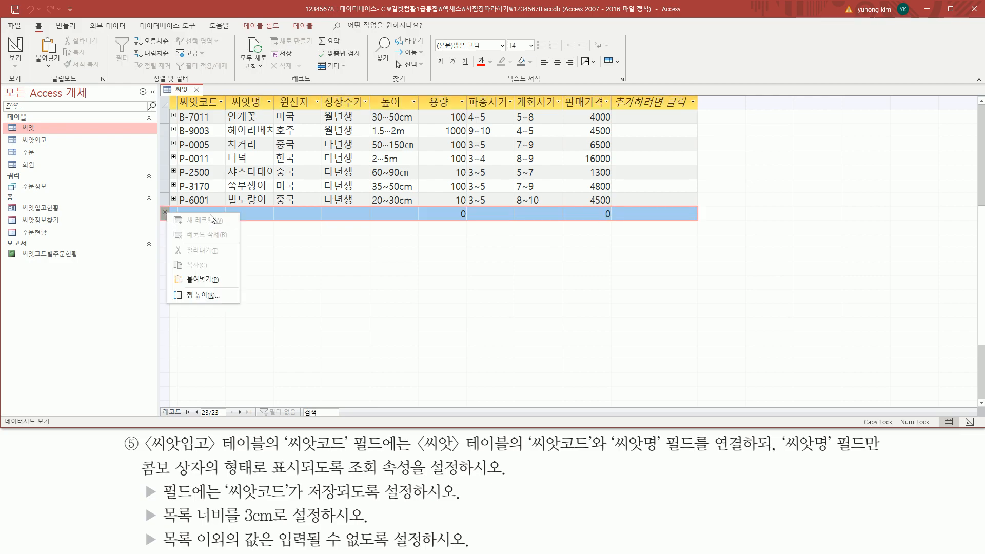
drag(170, 229, 227, 239)
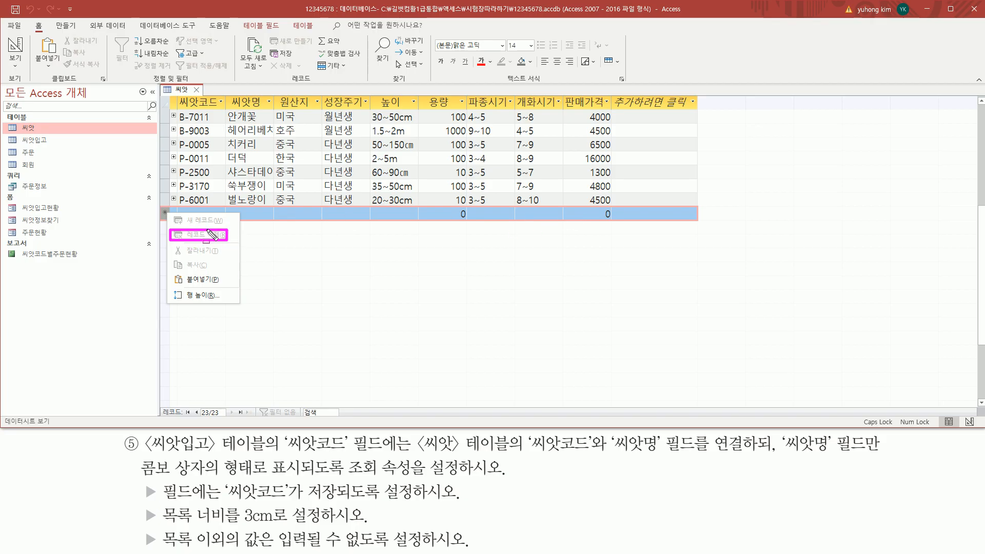
click(233, 215)
click(250, 215)
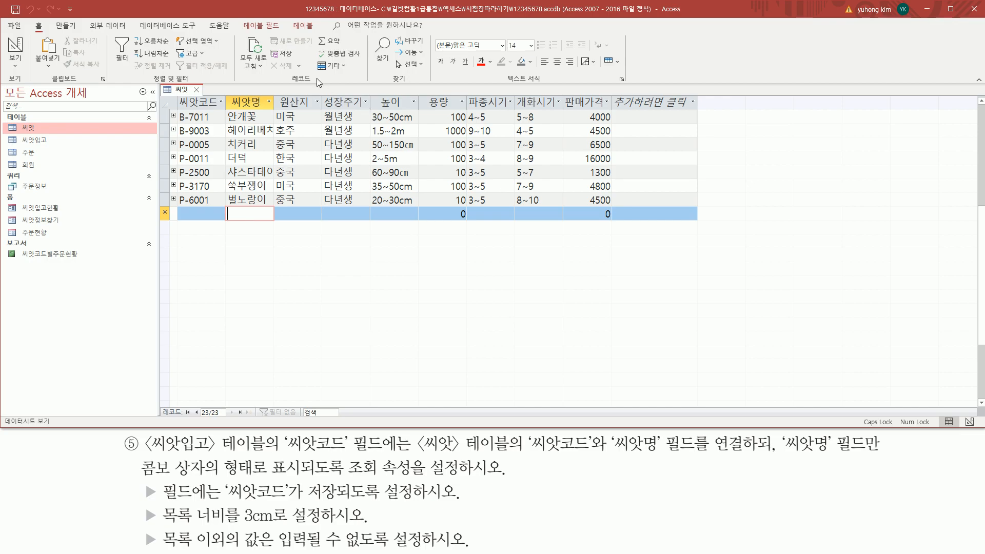
click(197, 90)
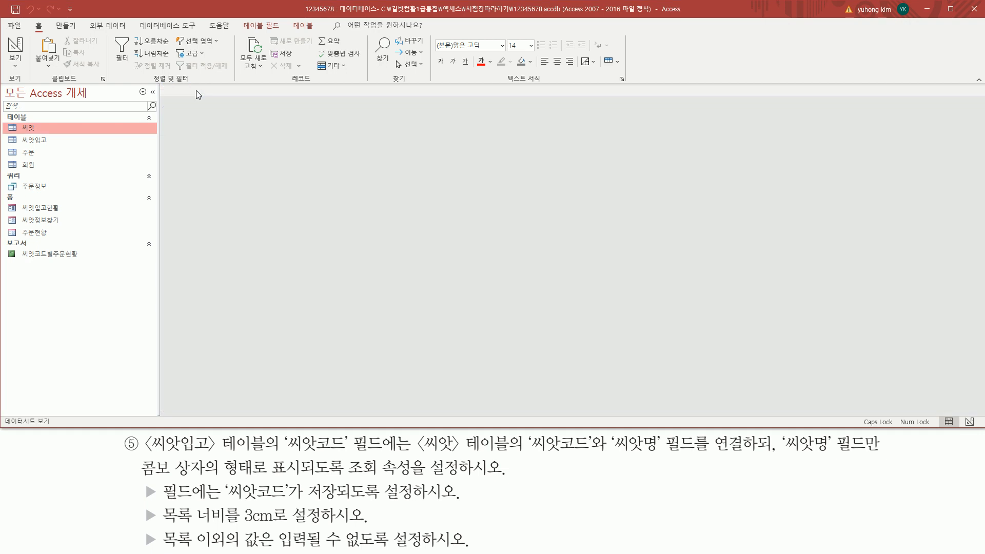
click(71, 165)
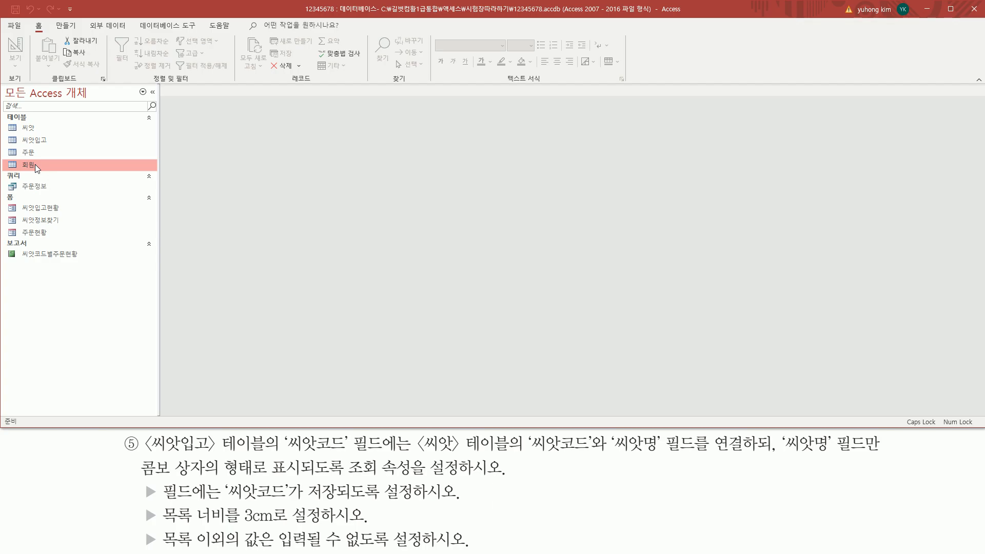
Open 회원 and save a new record with 고객ID 123121 and an existing member's phone number
double_click(35, 164)
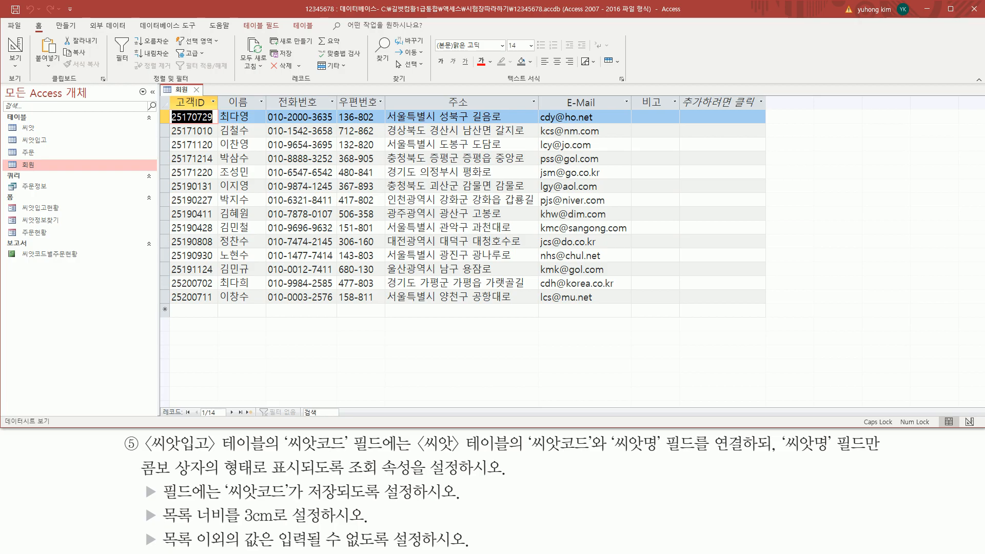
click(193, 309)
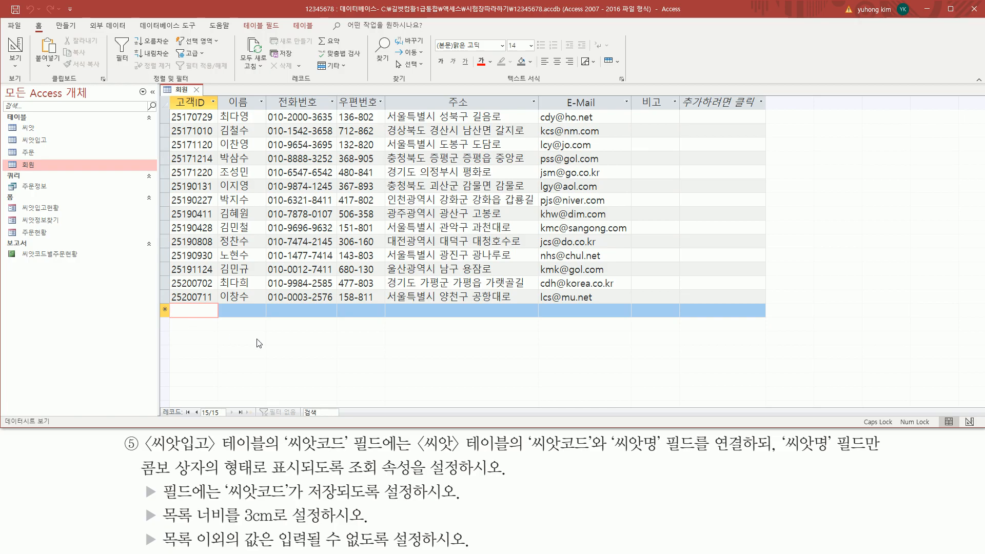
text(123121)
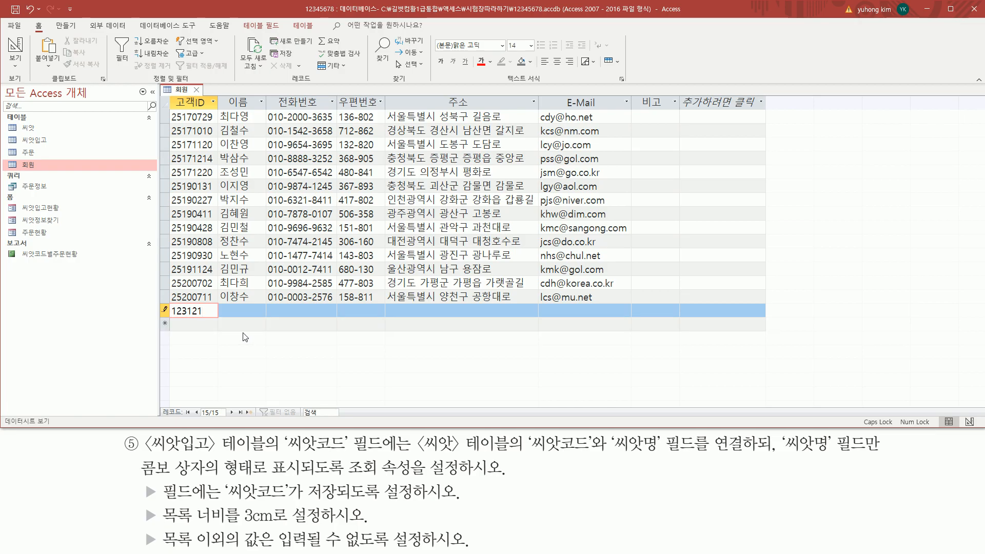
key(Tab)
key(Tab)
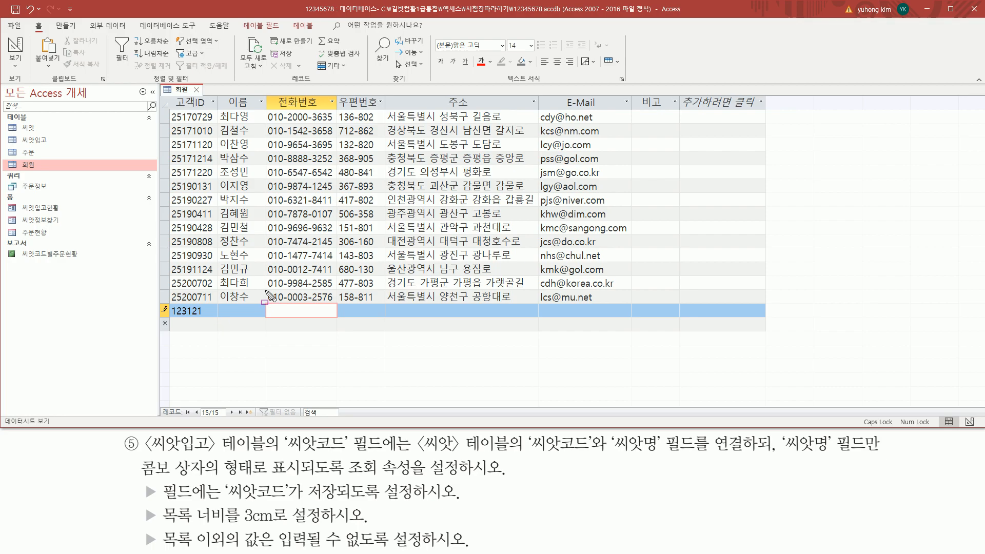
drag(266, 291, 336, 303)
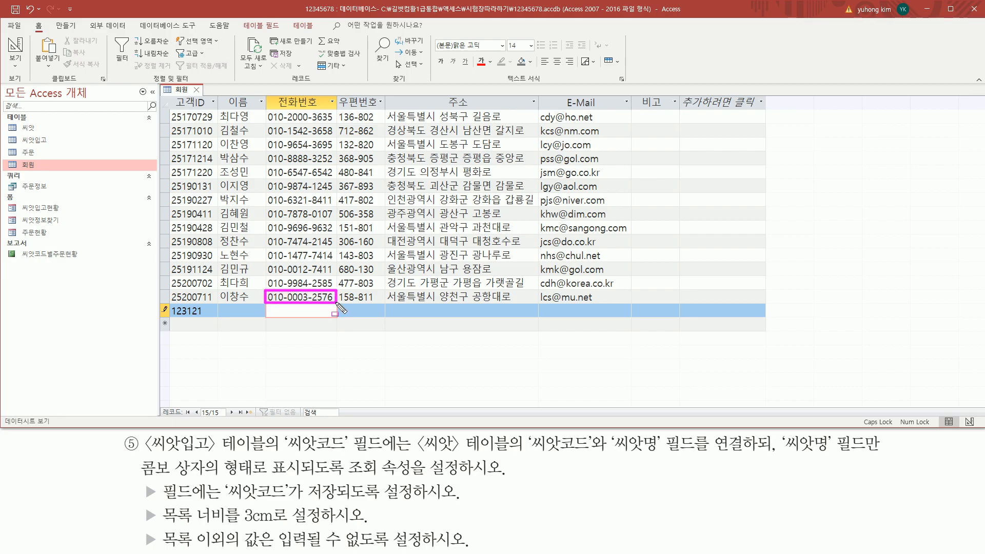
key(Escape)
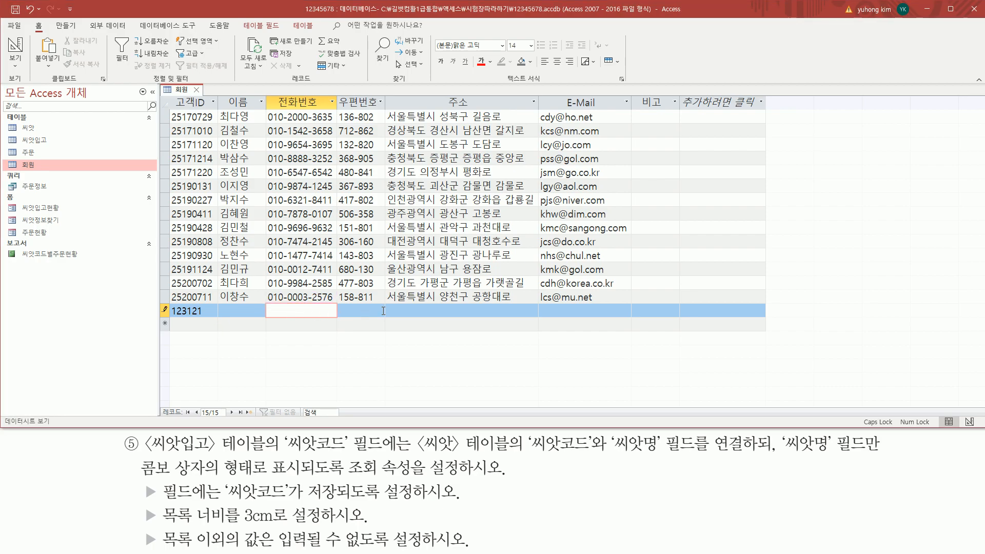
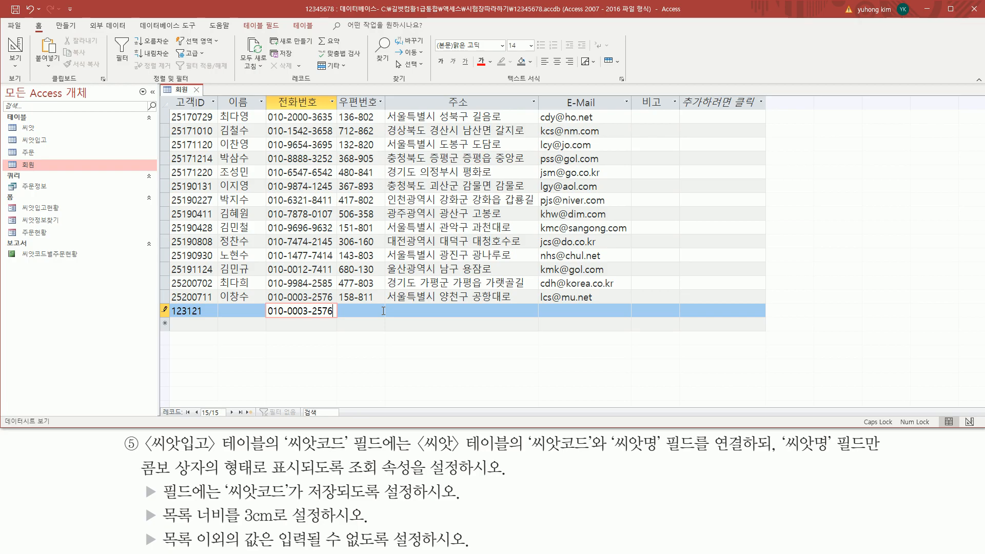
key(Down)
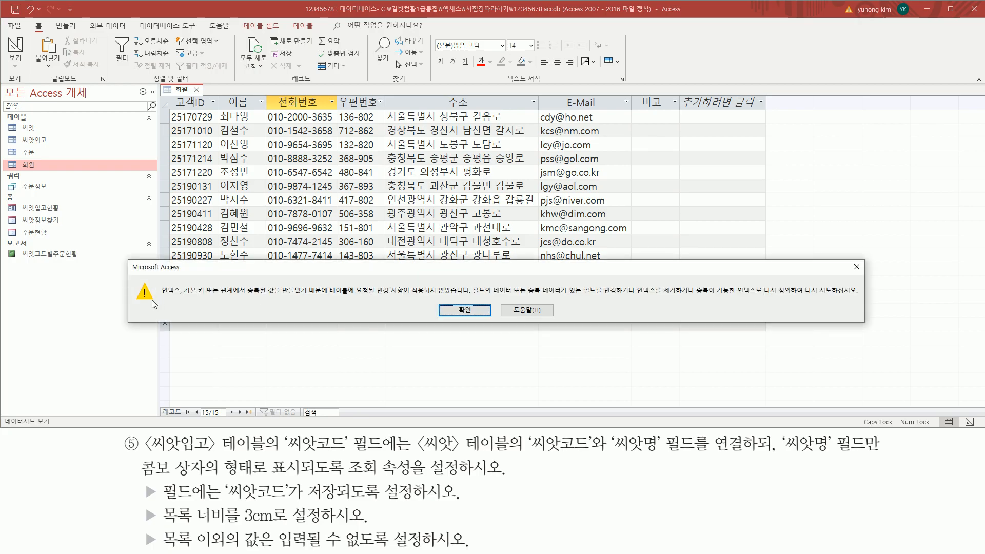
Dismiss the duplicate-value error, cancel the test record, and return to the new row's E-Mail field
drag(159, 297, 470, 299)
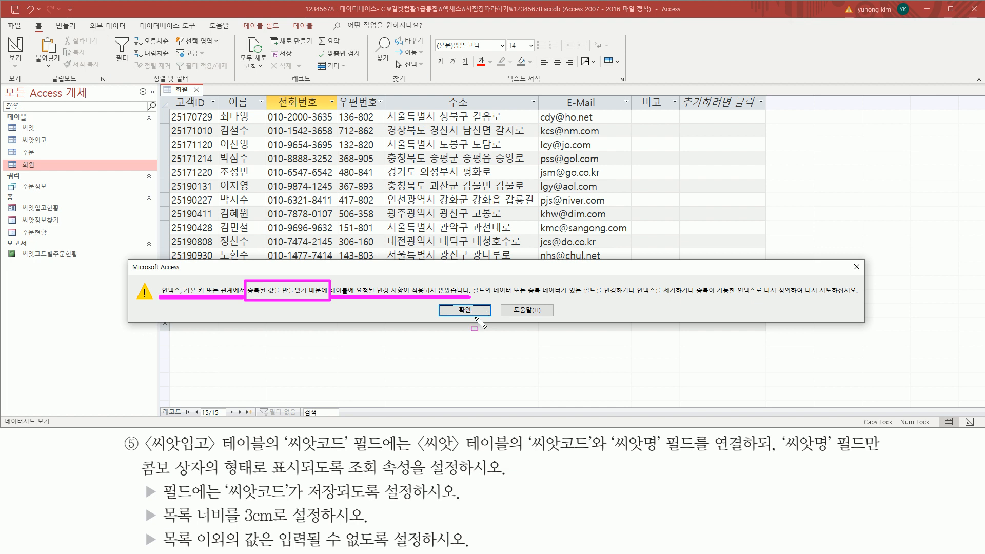
click(465, 310)
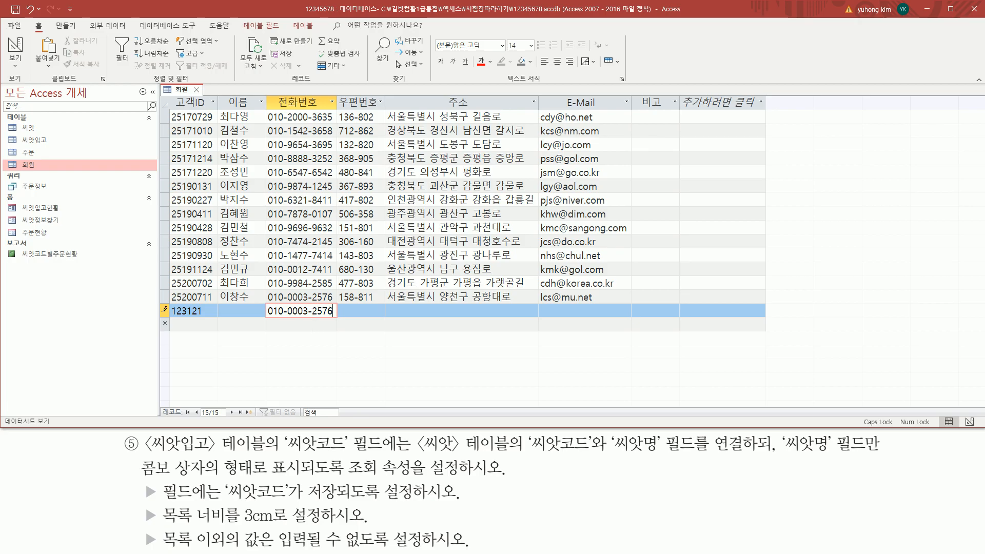
key(Escape)
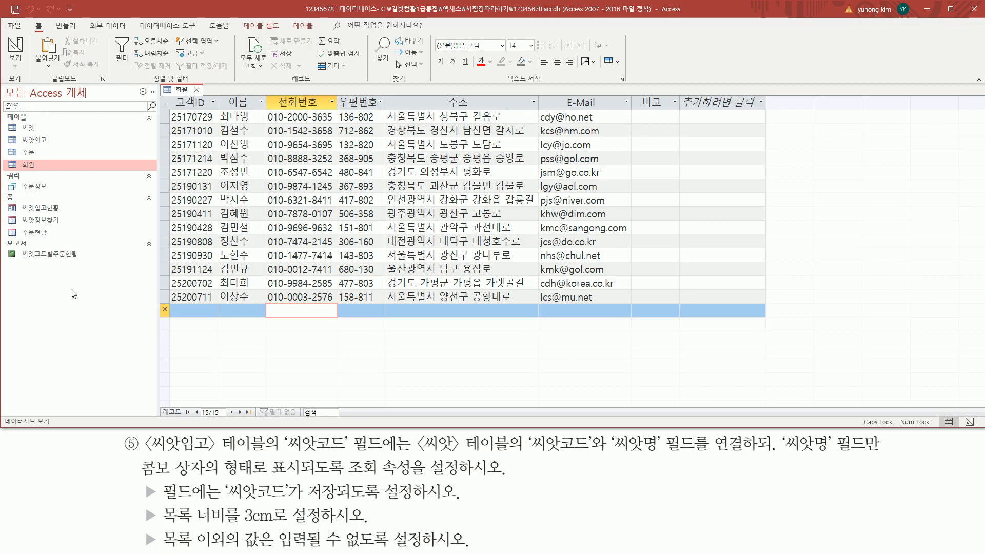
click(555, 309)
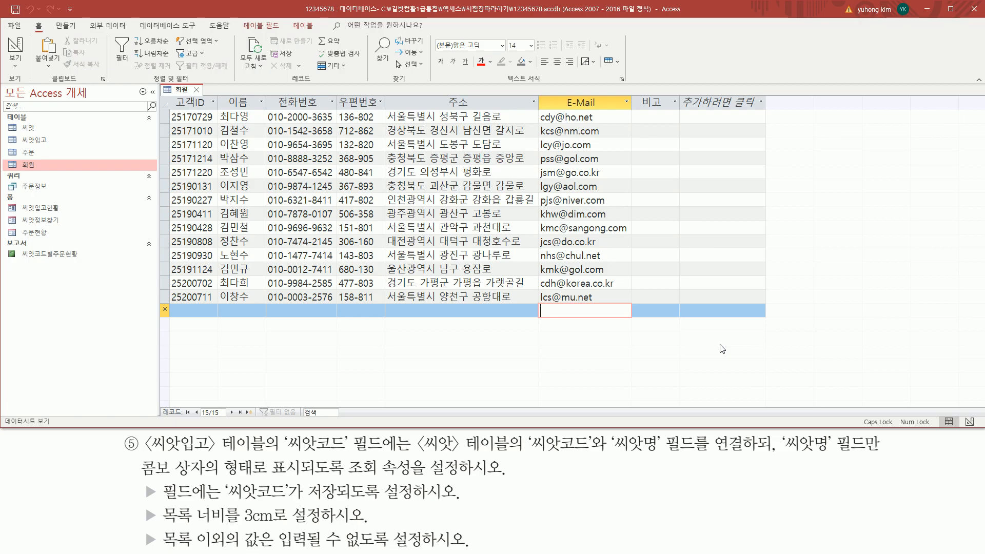
text(A)
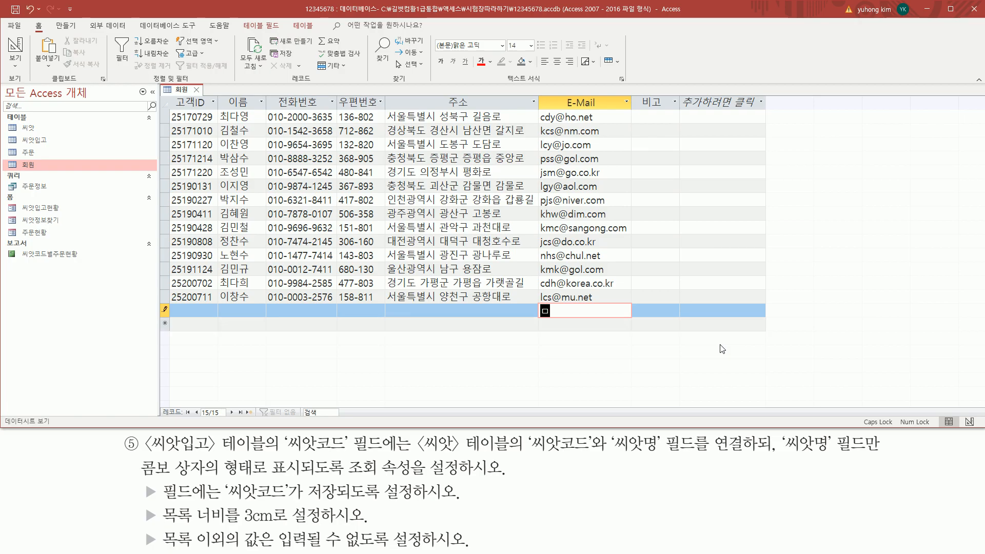
key(BackSpace)
key(Caps_Lock)
text(a bc)
key(BackSpace)
key(BackSpace)
key(BackSpace)
text(bcnaver.com)
key(Return)
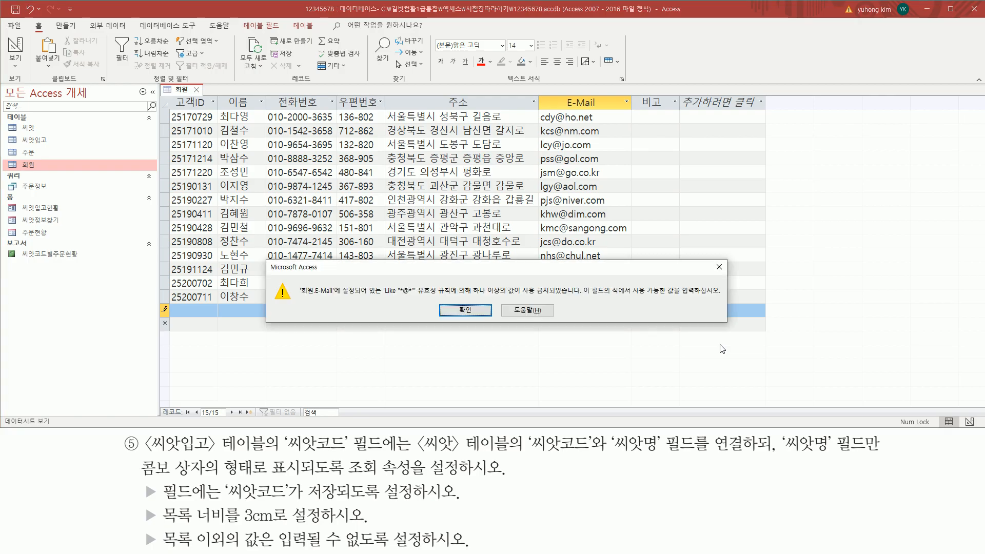
drag(514, 268, 529, 350)
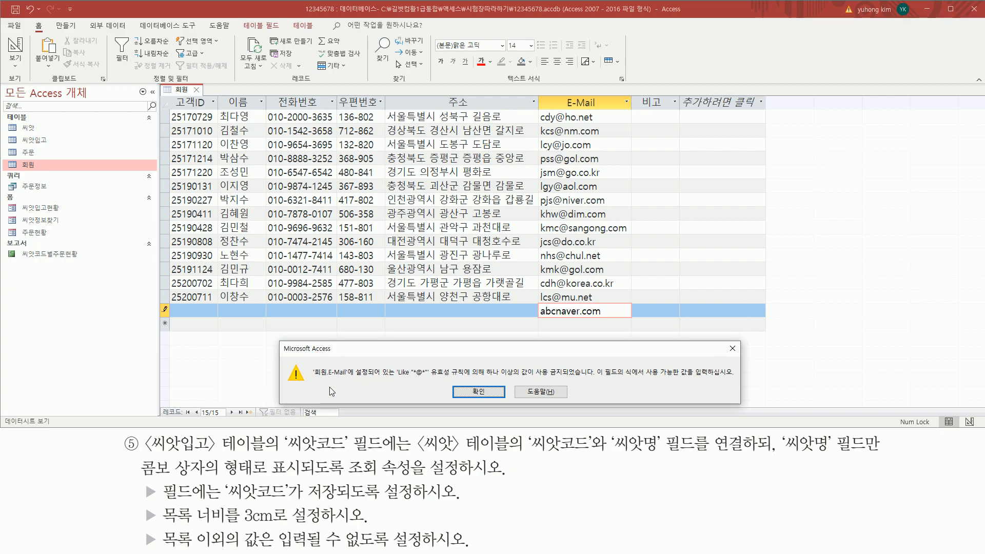
mouse_move(309, 380)
mouse_down()
mouse_move(429, 379)
mouse_move(431, 366)
mouse_move(580, 381)
mouse_up()
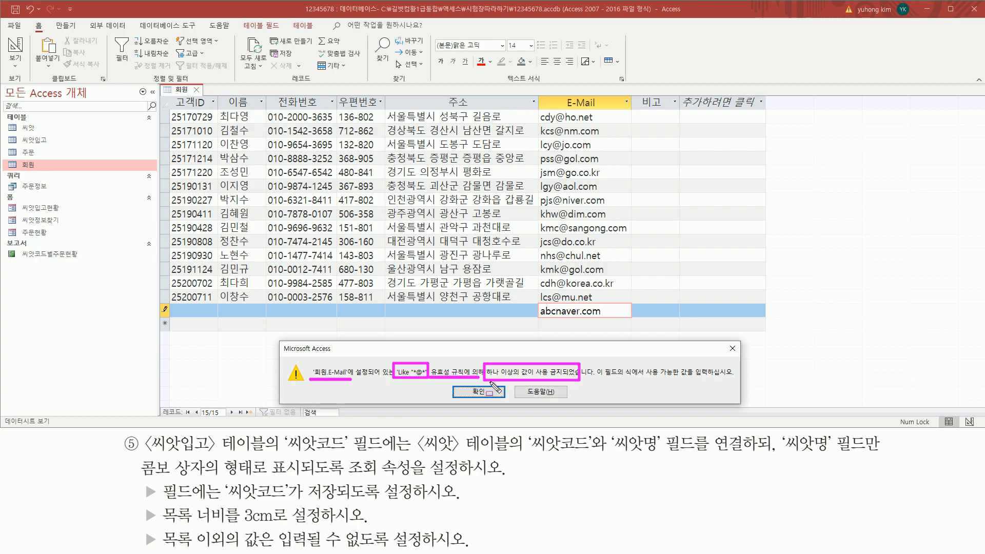
key(Escape)
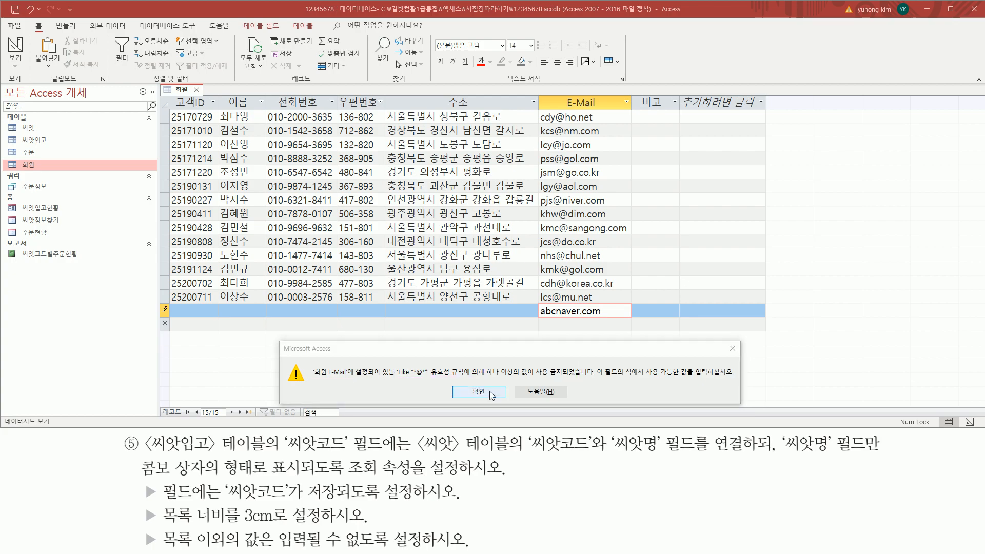
click(478, 392)
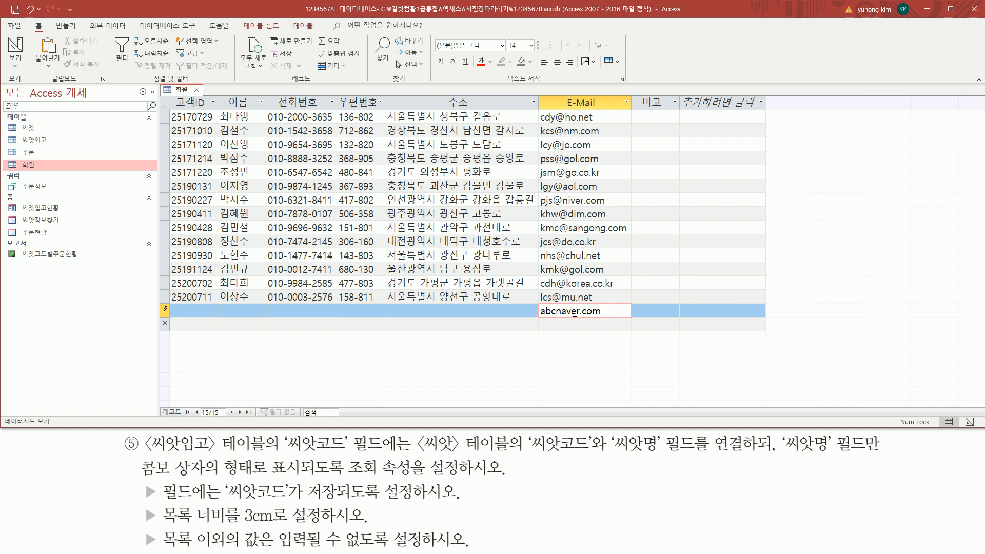
key(Escape)
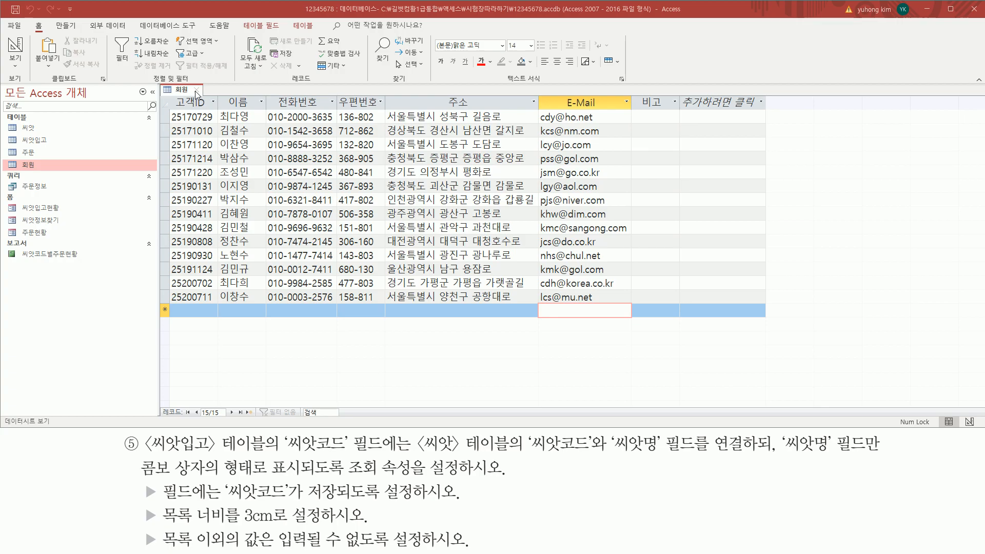
Close the 회원 datasheet so no database objects remain open
drag(190, 83, 204, 97)
click(198, 89)
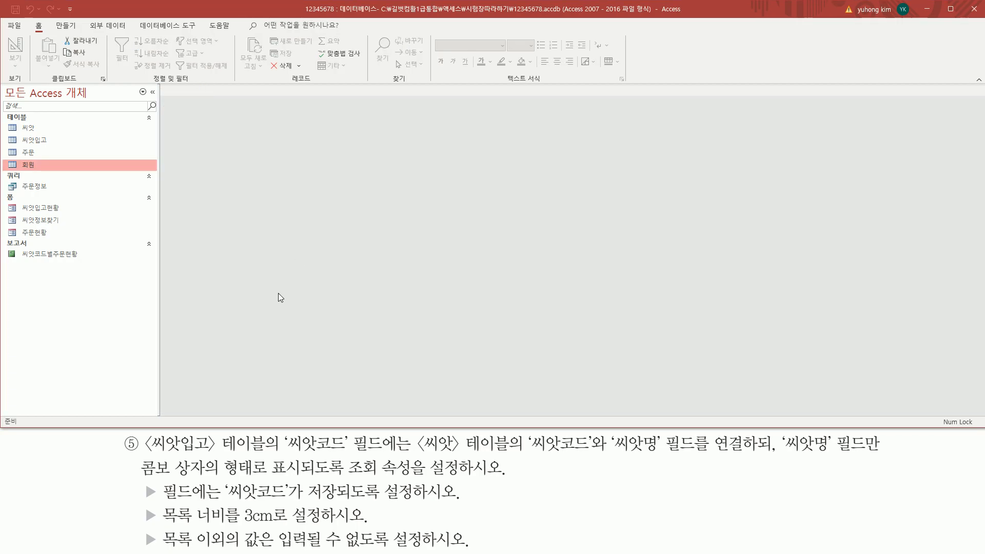
drag(122, 433, 142, 457)
key(Escape)
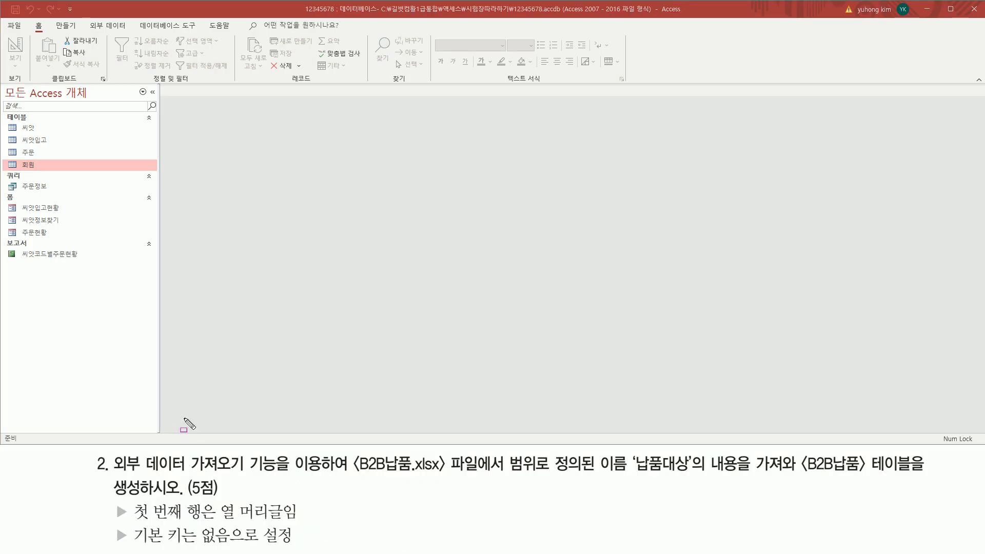
mouse_move(113, 476)
mouse_down()
mouse_move(279, 476)
mouse_move(326, 452)
mouse_up()
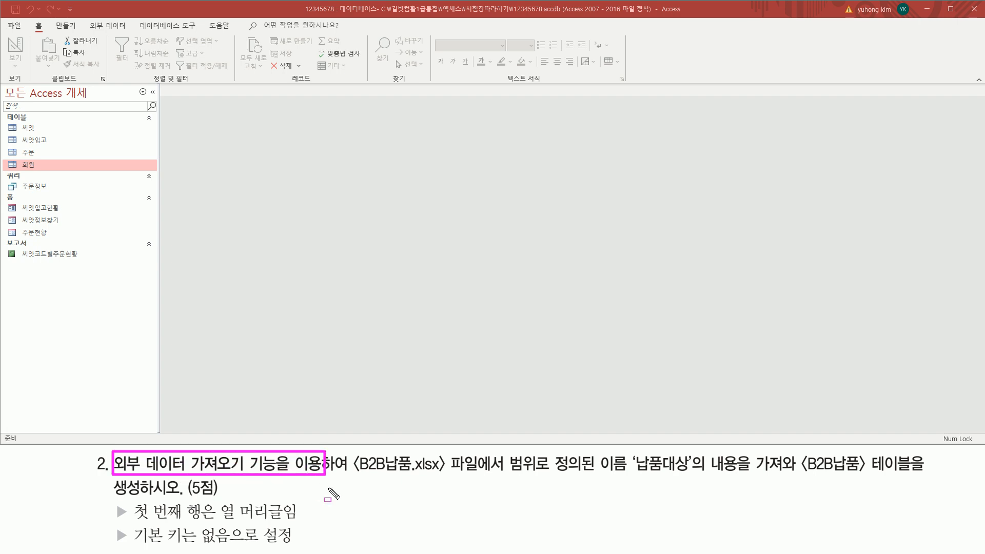
drag(354, 477, 629, 478)
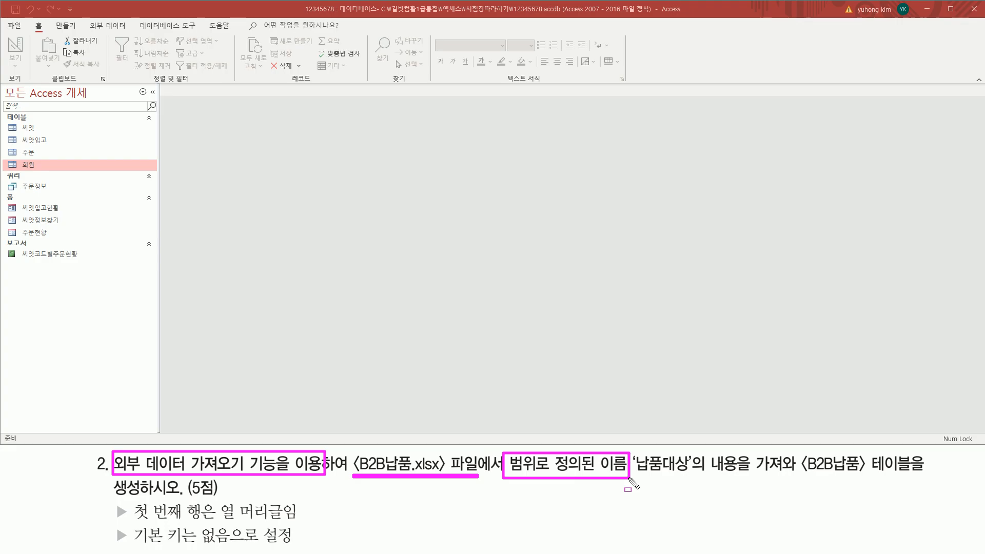
drag(636, 475, 692, 479)
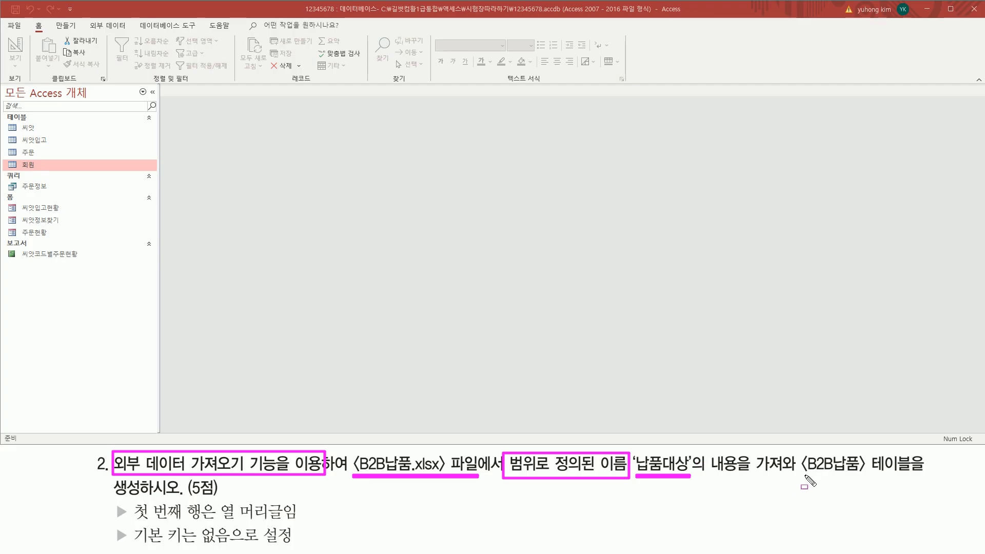
drag(799, 476, 912, 476)
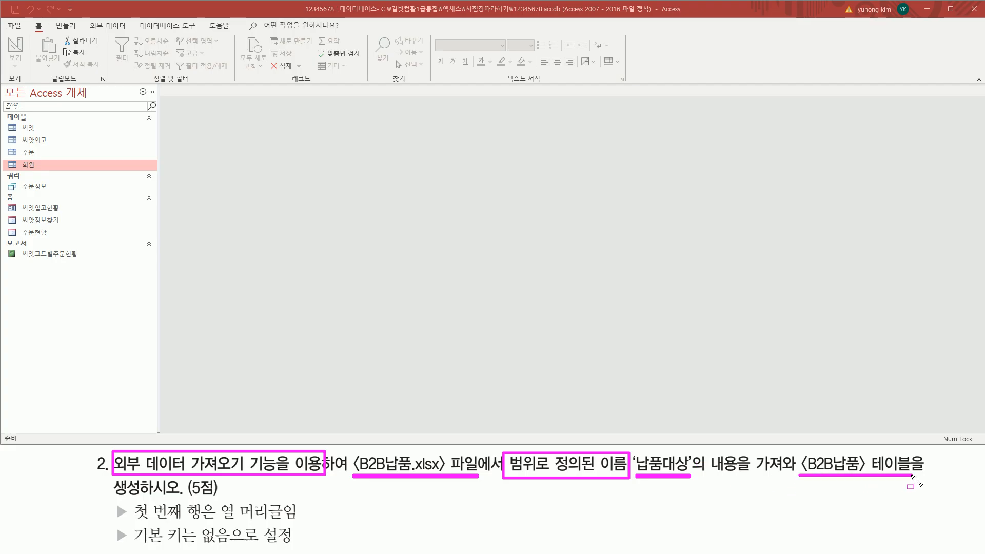
drag(116, 496, 178, 497)
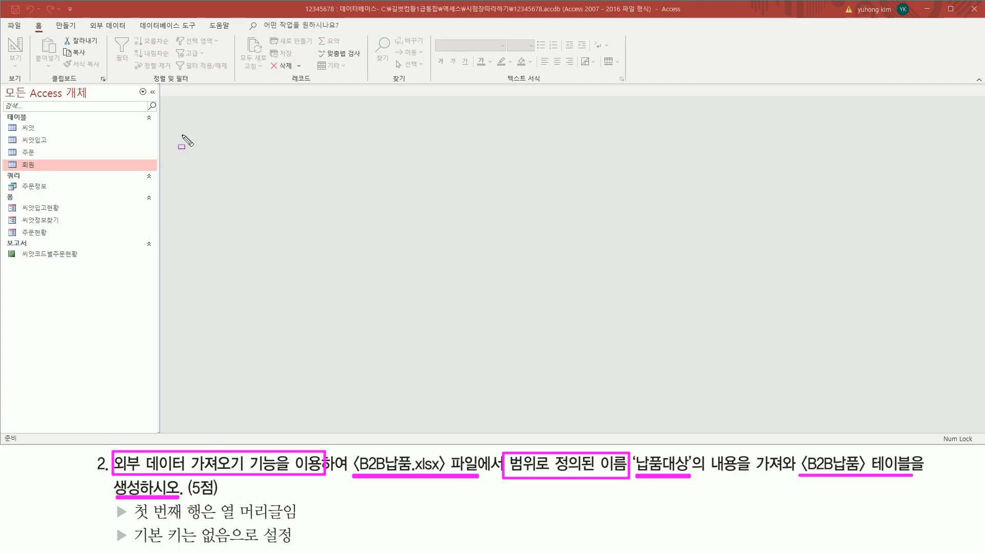
Start an Excel import via External Data > New Data Source > From File > Excel
drag(86, 20, 130, 35)
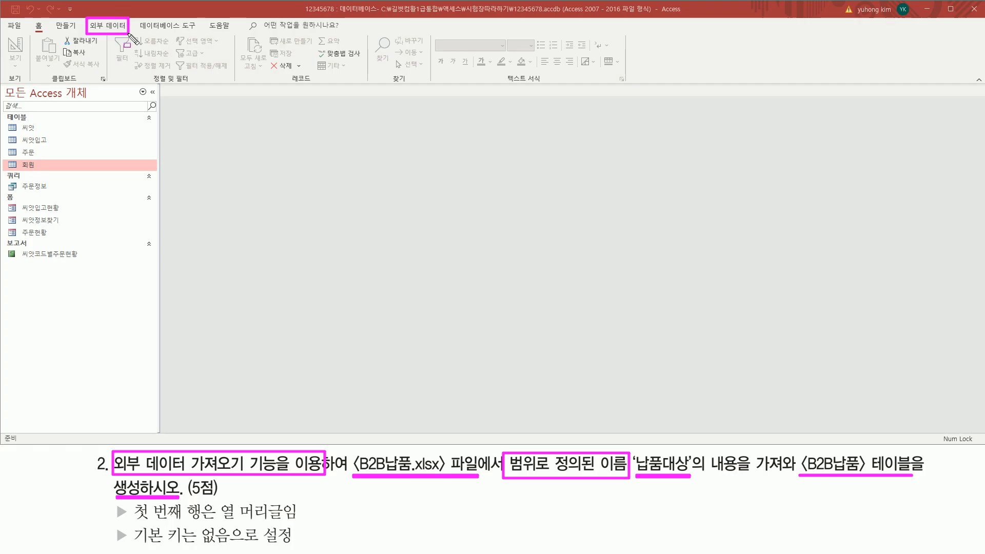
key(Escape)
click(112, 28)
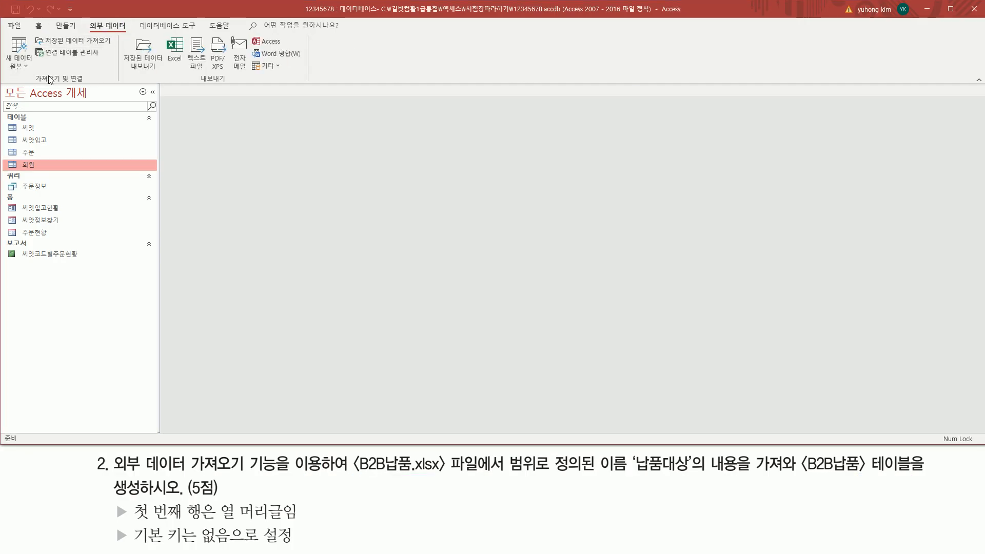
drag(32, 84, 86, 85)
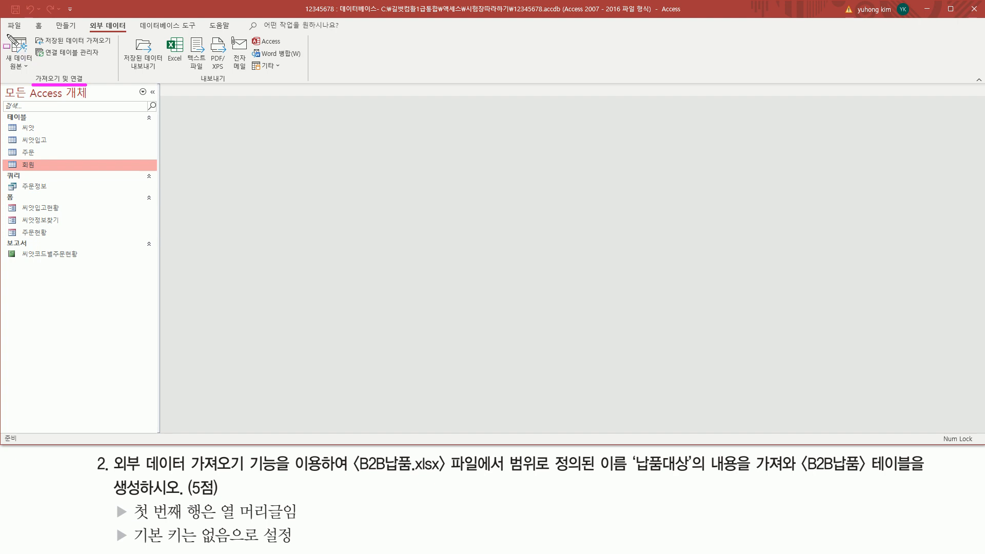
drag(7, 36, 35, 77)
key(Escape)
click(25, 66)
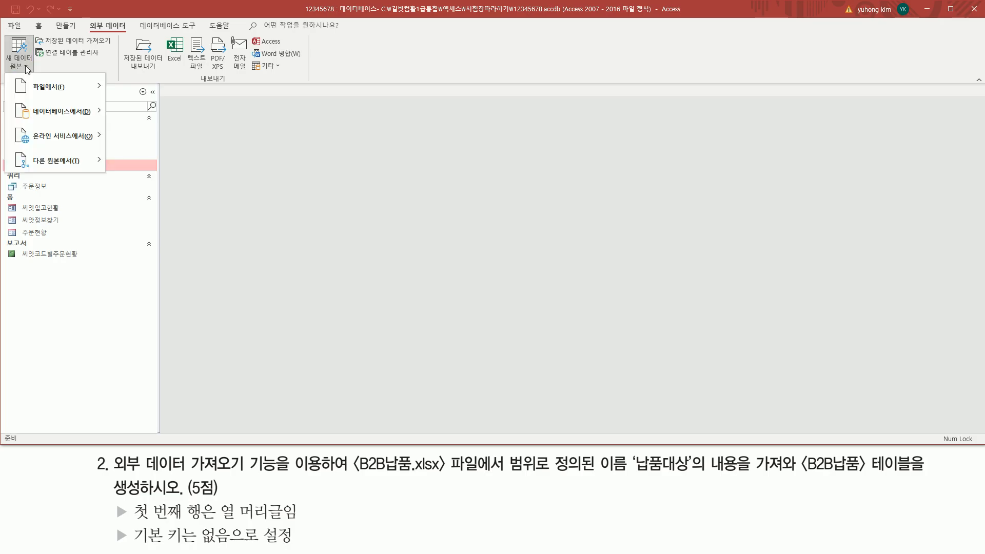
mouse_move(70, 85)
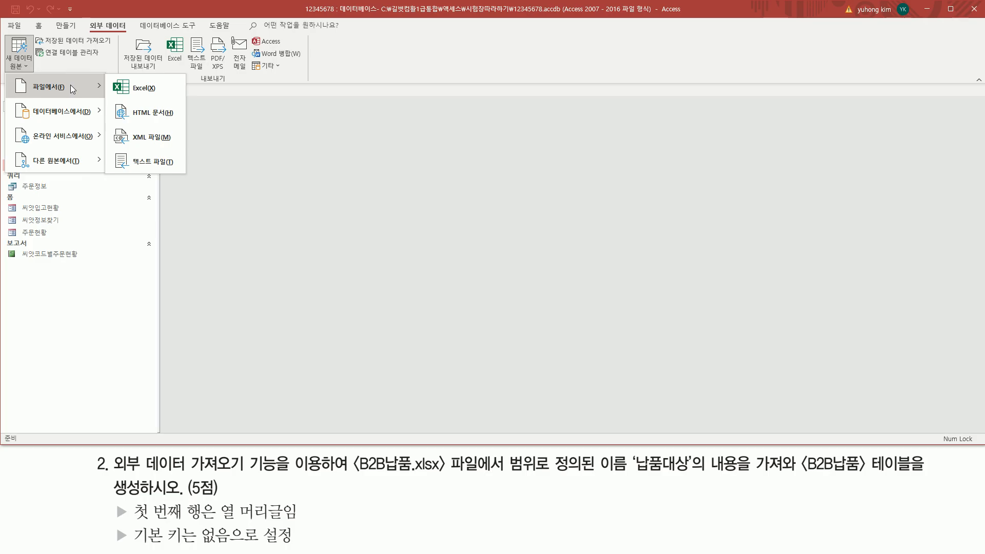
click(128, 94)
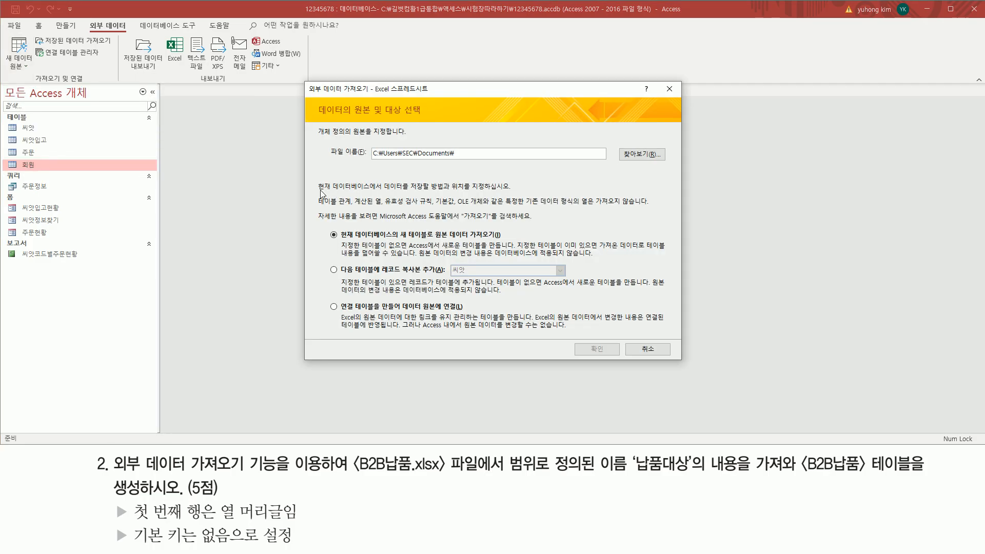
Browse for the source workbook from the Excel import wizard
drag(303, 95, 368, 95)
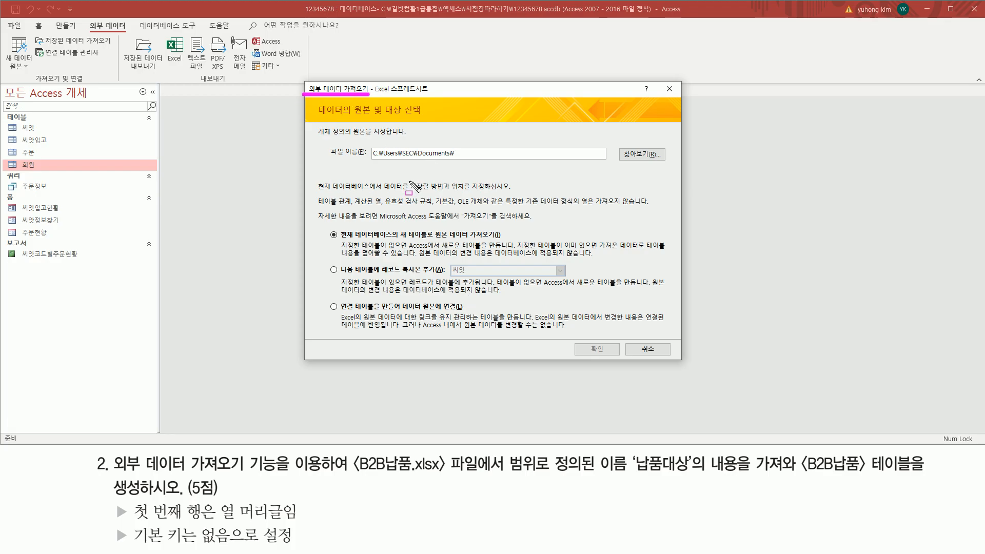
drag(329, 159, 366, 159)
click(354, 472)
drag(352, 474, 446, 473)
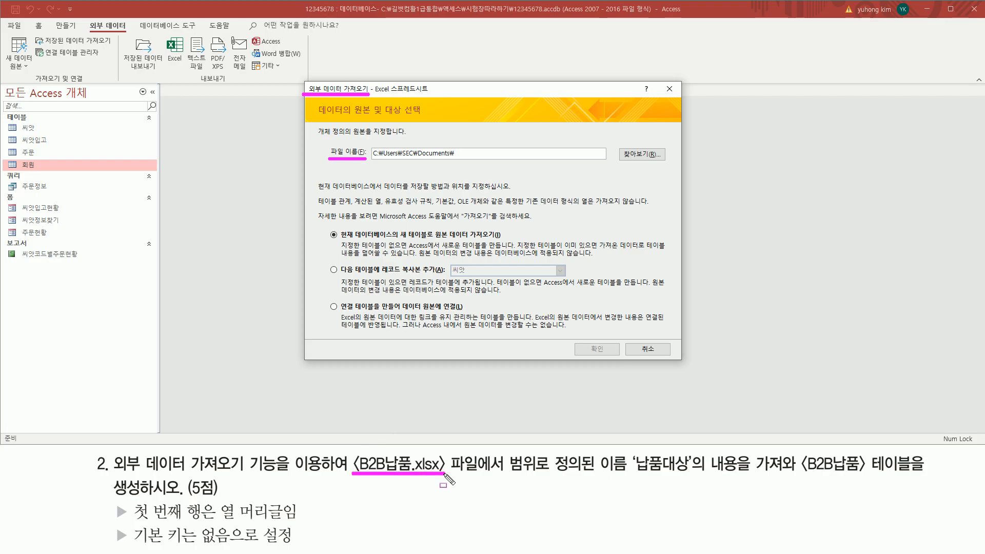
drag(619, 145, 668, 166)
key(Escape)
click(647, 156)
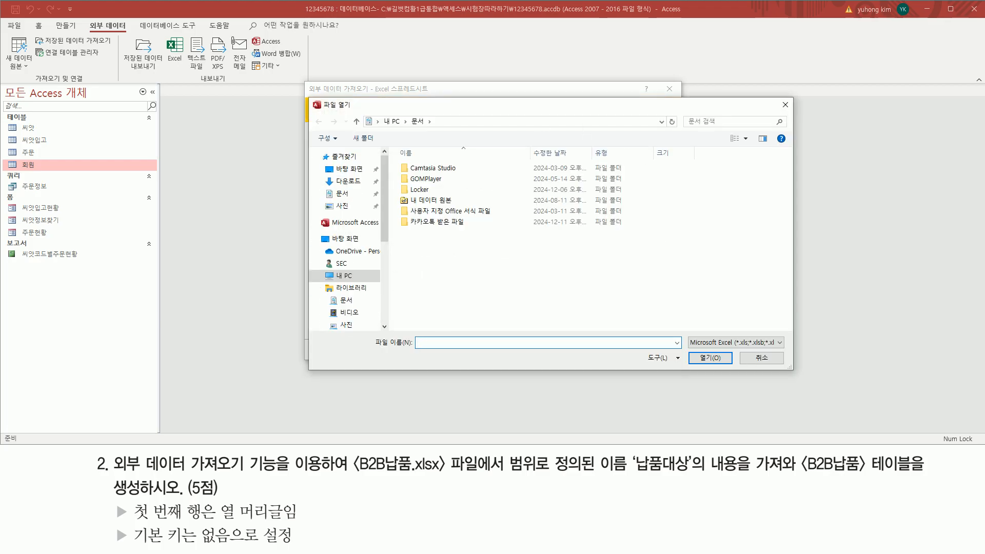
Navigate to C:\길벗컴활1급통합\액세스\시험장따라하기 in the File Open dialog
click(319, 277)
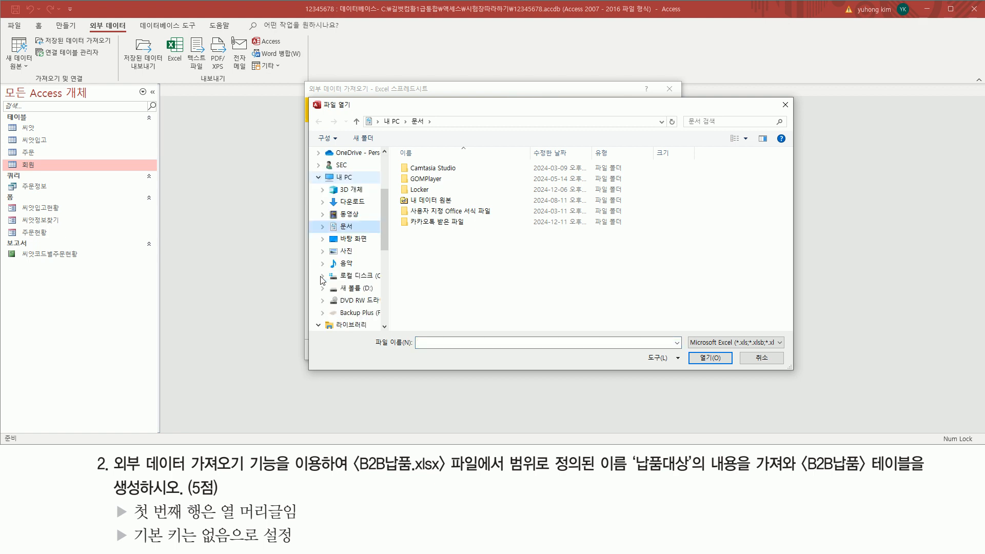
click(366, 277)
scroll(478, 259, down, 4)
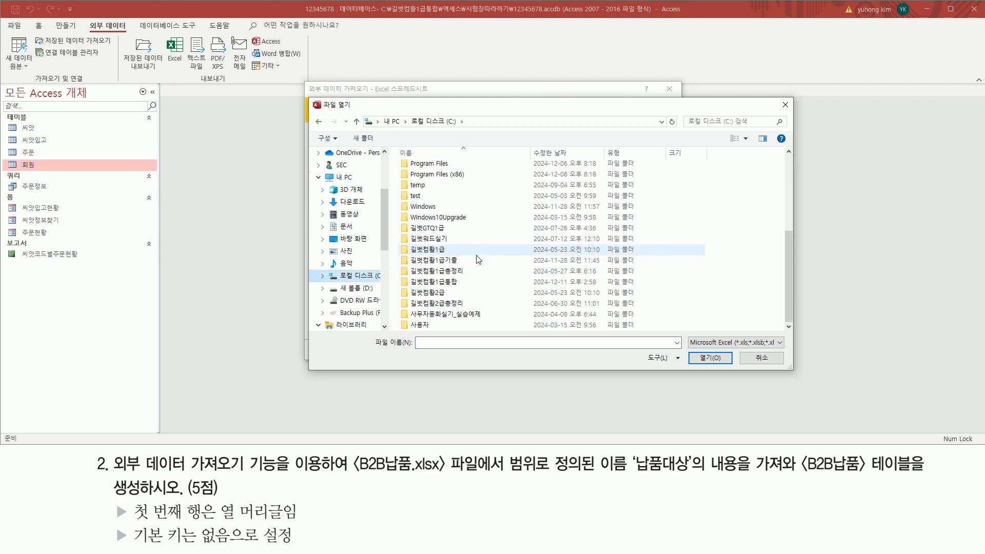
double_click(444, 284)
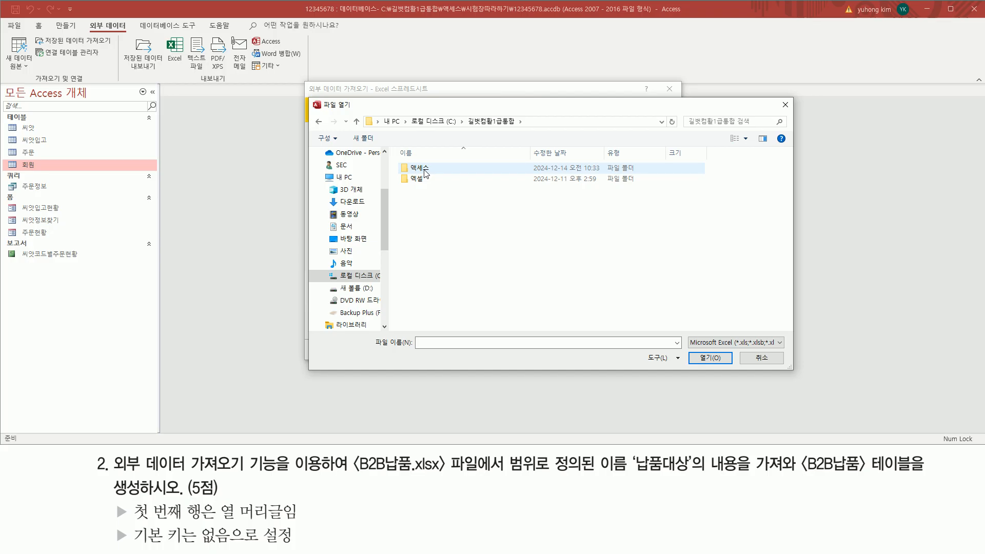
double_click(420, 168)
double_click(426, 169)
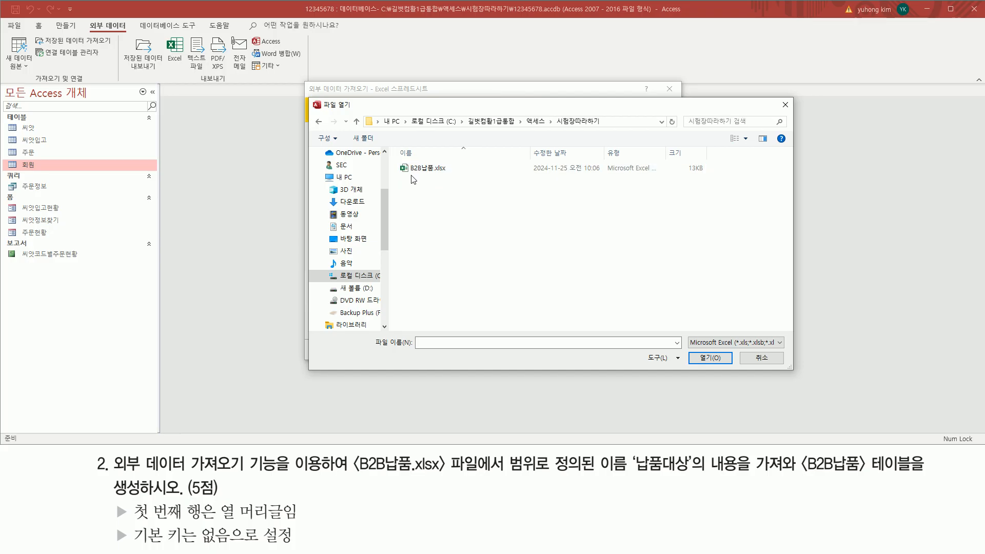
Select B2B납품.xlsx and confirm it as the import source file
mouse_move(400, 175)
mouse_down()
mouse_move(448, 175)
mouse_move(452, 162)
mouse_up()
key(Escape)
click(436, 169)
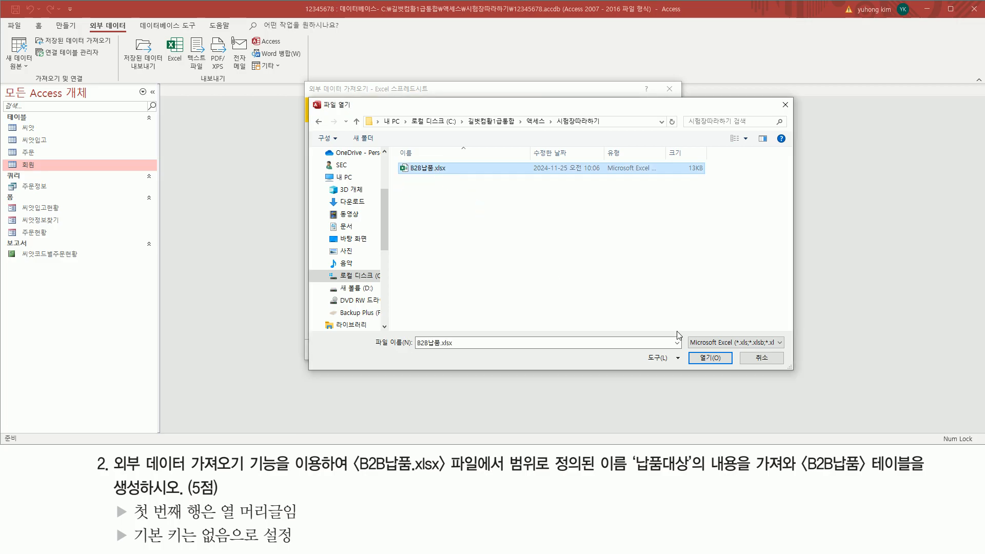
mouse_move(690, 351)
mouse_down()
mouse_move(690, 365)
mouse_move(729, 368)
mouse_up()
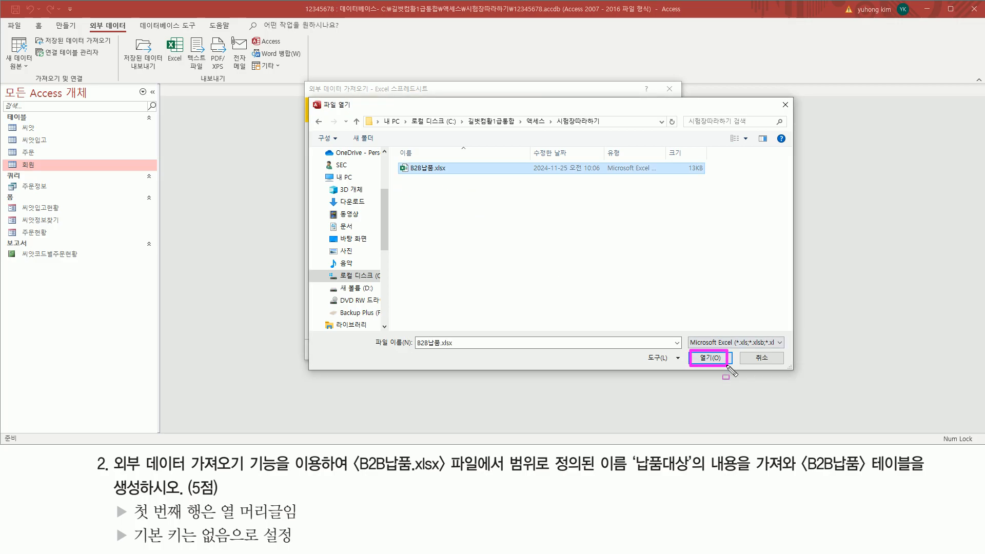
key(Escape)
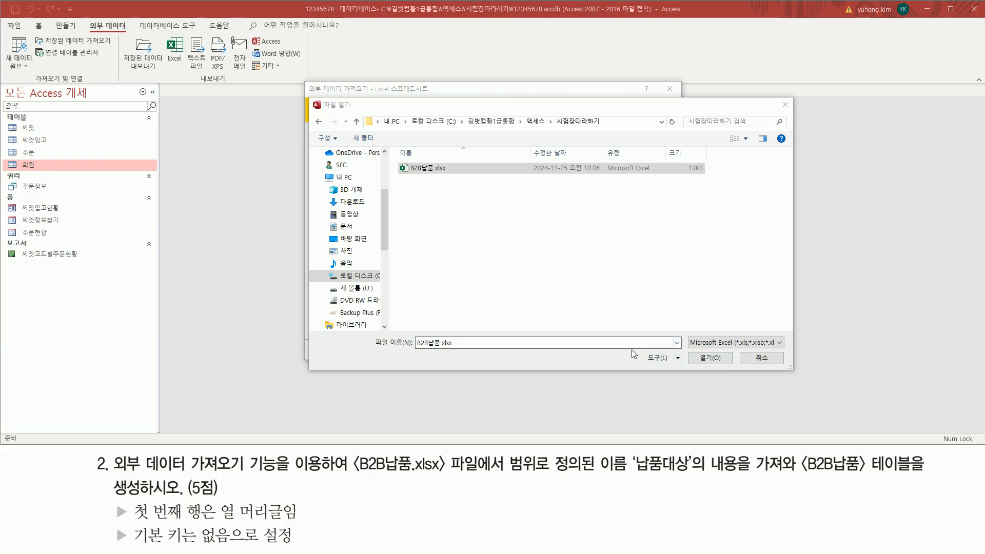
key(ctrl+shift+d)
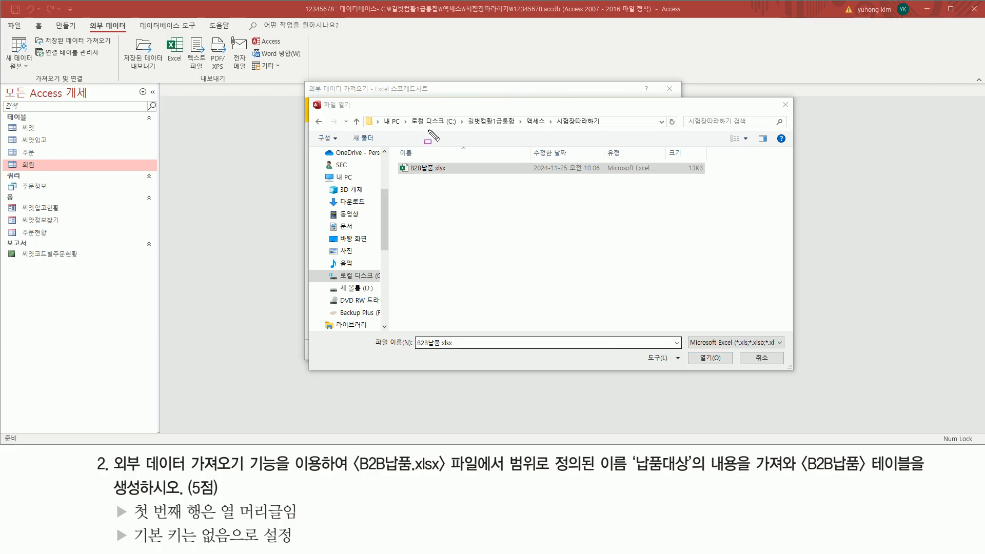
mouse_move(411, 129)
mouse_down()
mouse_move(603, 130)
mouse_move(607, 114)
mouse_up()
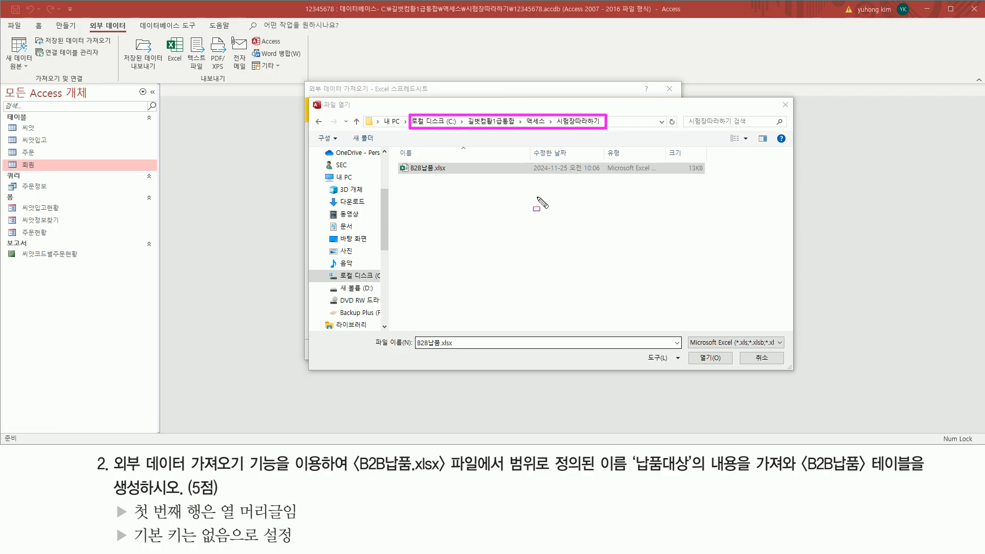
key(Escape)
mouse_move(413, 114)
mouse_down()
mouse_move(441, 133)
mouse_move(463, 129)
mouse_up()
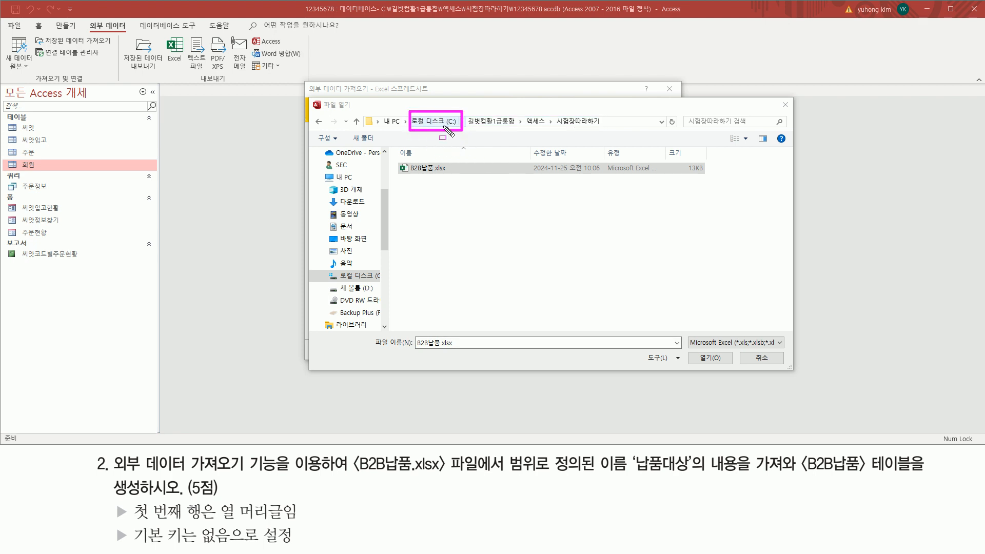
mouse_move(401, 175)
mouse_down()
mouse_move(448, 175)
mouse_move(451, 163)
mouse_up()
key(Escape)
click(705, 357)
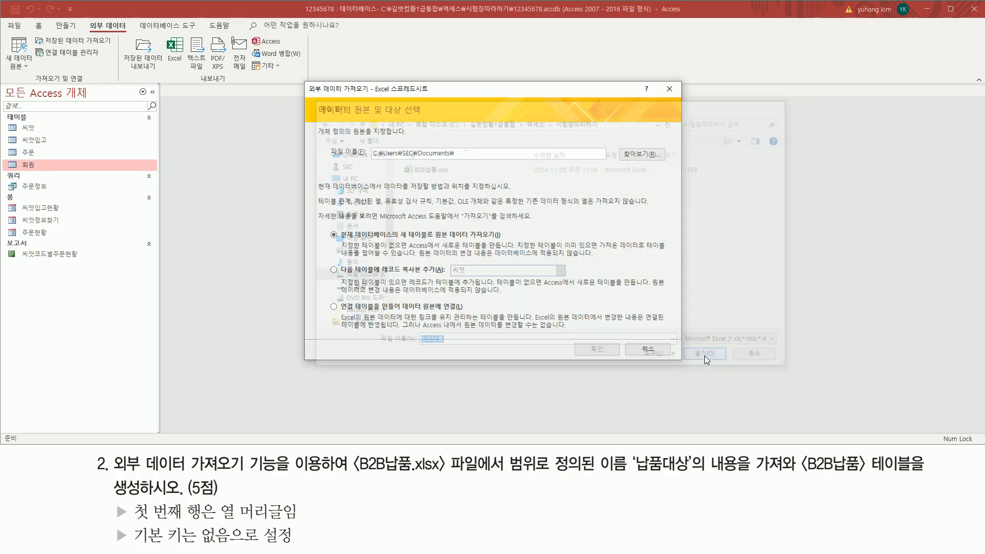
drag(369, 160, 548, 161)
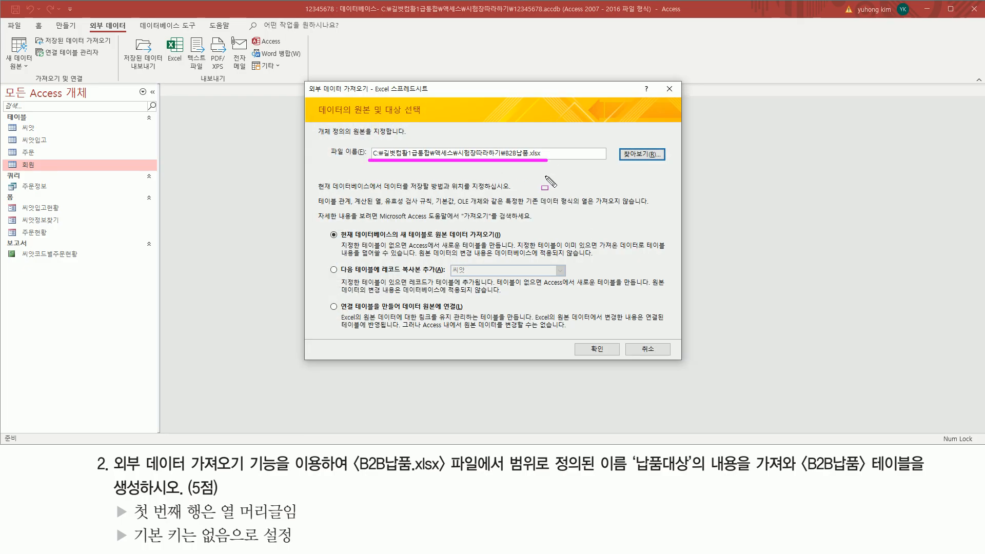
key(Escape)
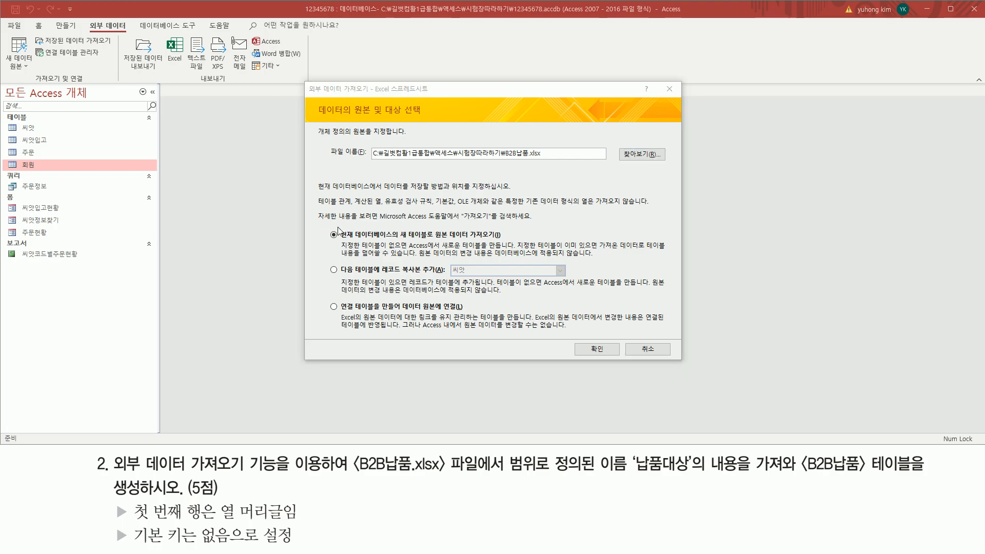
mouse_move(321, 226)
mouse_down()
mouse_move(337, 348)
mouse_move(657, 348)
mouse_move(672, 336)
mouse_up()
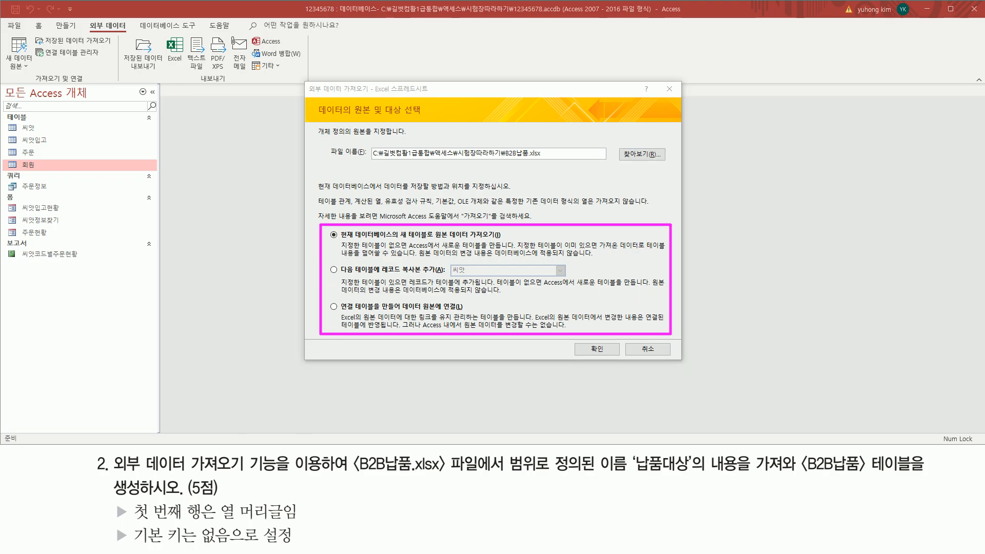
key(Escape)
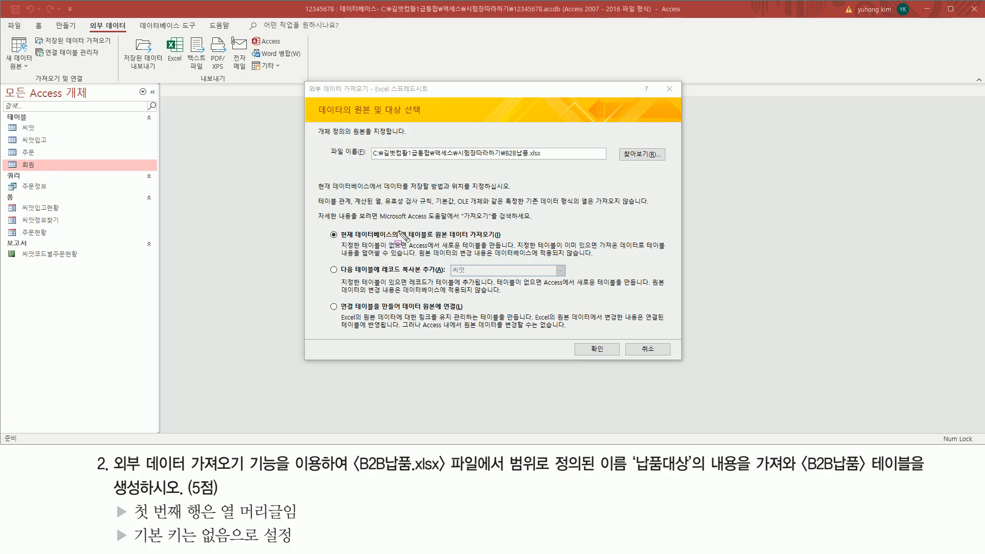
mouse_move(396, 227)
mouse_down()
mouse_move(436, 241)
mouse_move(497, 238)
mouse_up()
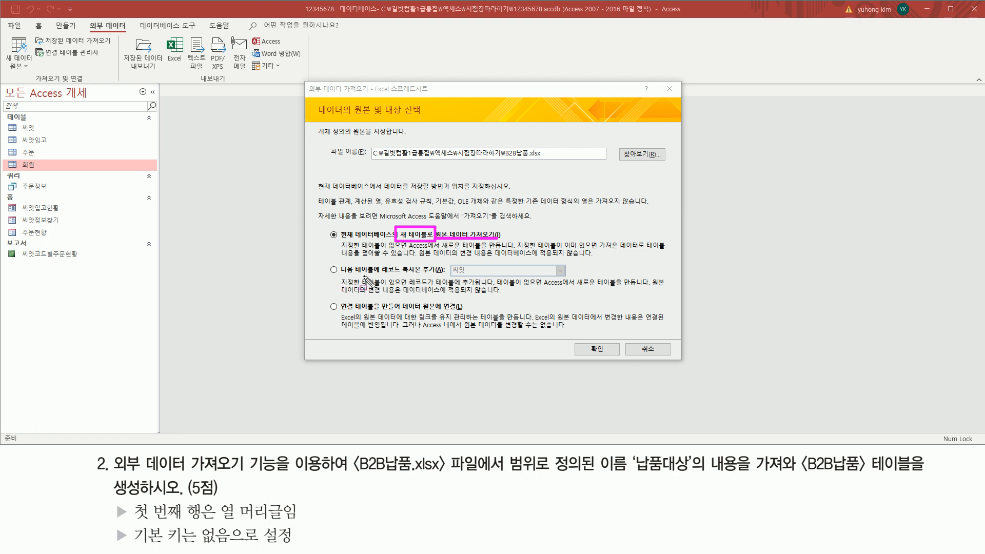
mouse_move(380, 276)
mouse_down()
mouse_move(441, 277)
mouse_move(446, 263)
mouse_up()
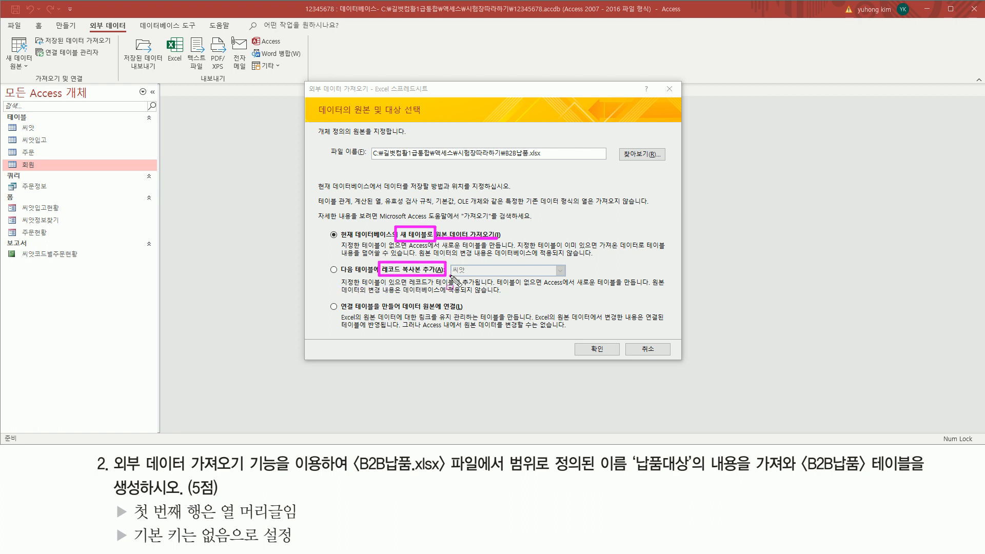
drag(328, 265, 340, 276)
drag(450, 276, 567, 276)
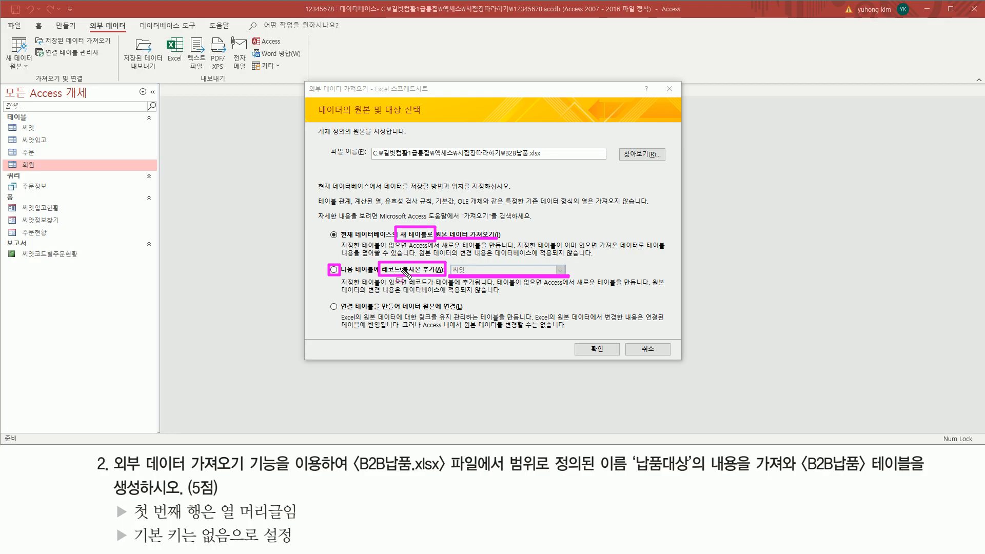
drag(399, 258, 423, 280)
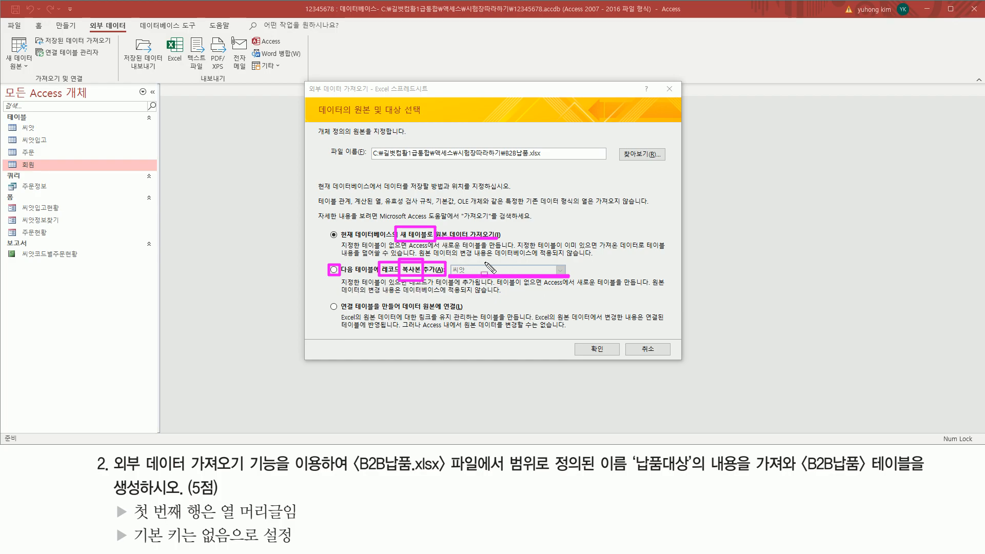
key(Escape)
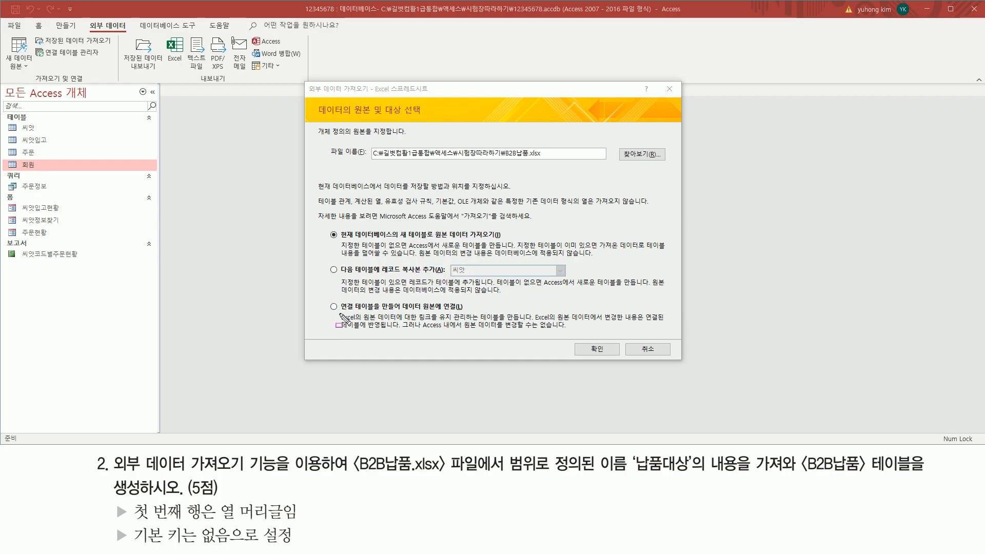
drag(340, 312, 467, 311)
mouse_move(337, 312)
mouse_down()
mouse_move(337, 299)
mouse_move(352, 298)
mouse_move(382, 314)
mouse_up()
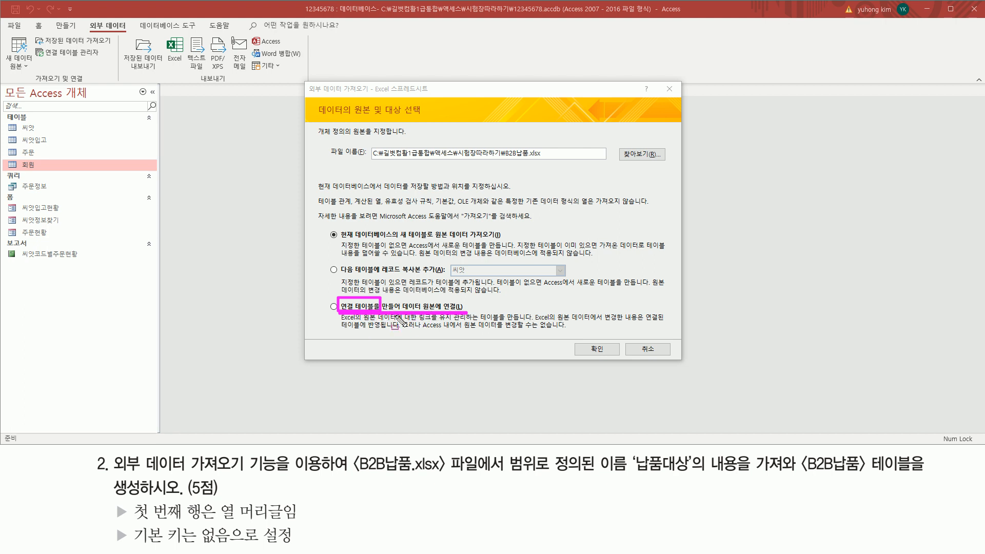
Confirm importing B2B납품.xlsx into a new table to launch the spreadsheet import wizard
drag(341, 301, 355, 312)
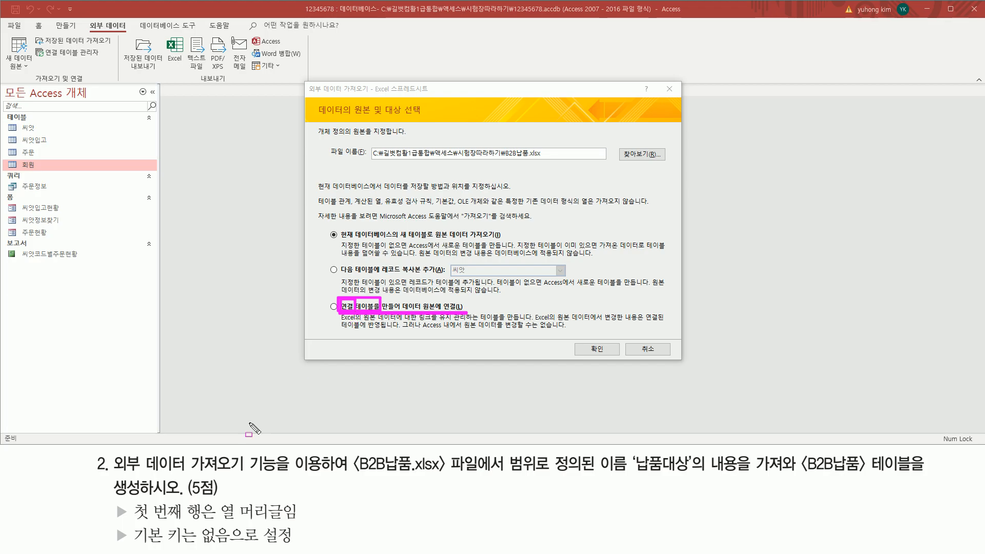
key(Escape)
drag(112, 474, 486, 477)
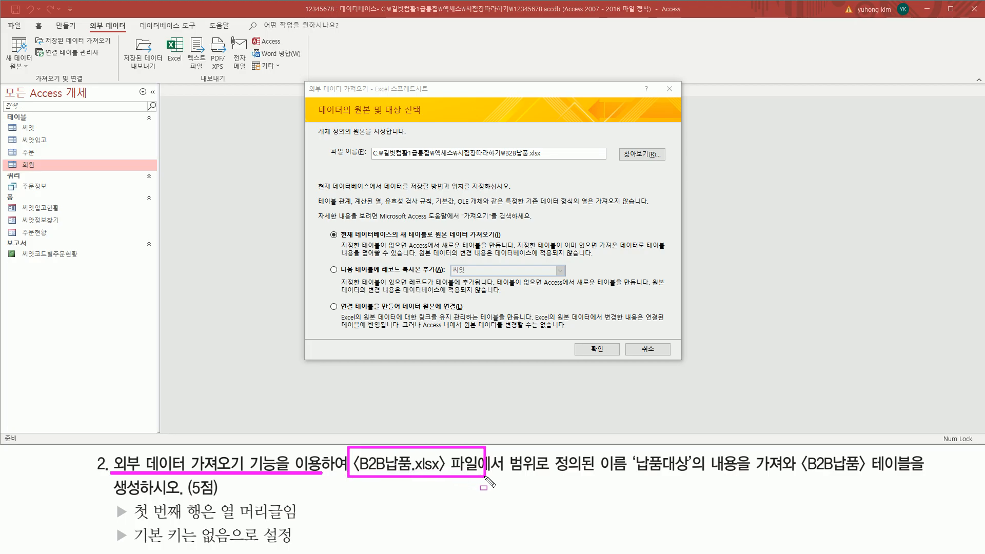
drag(801, 474, 904, 475)
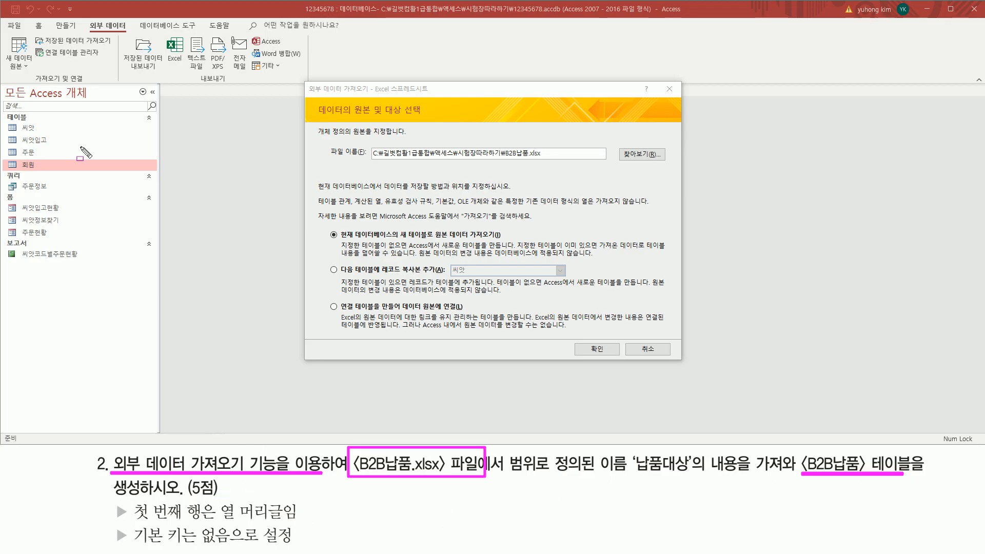
drag(6, 121, 54, 172)
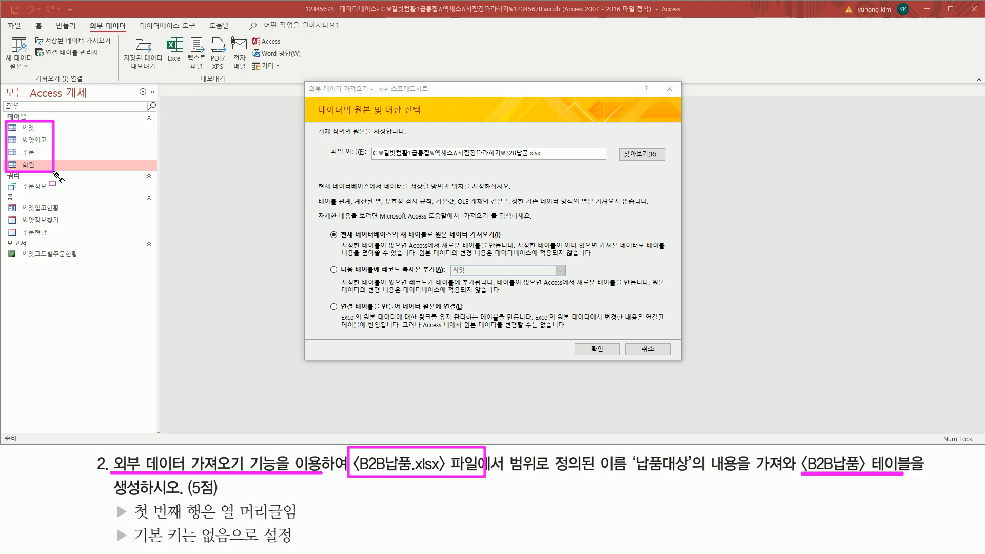
key(e)
drag(403, 238, 500, 238)
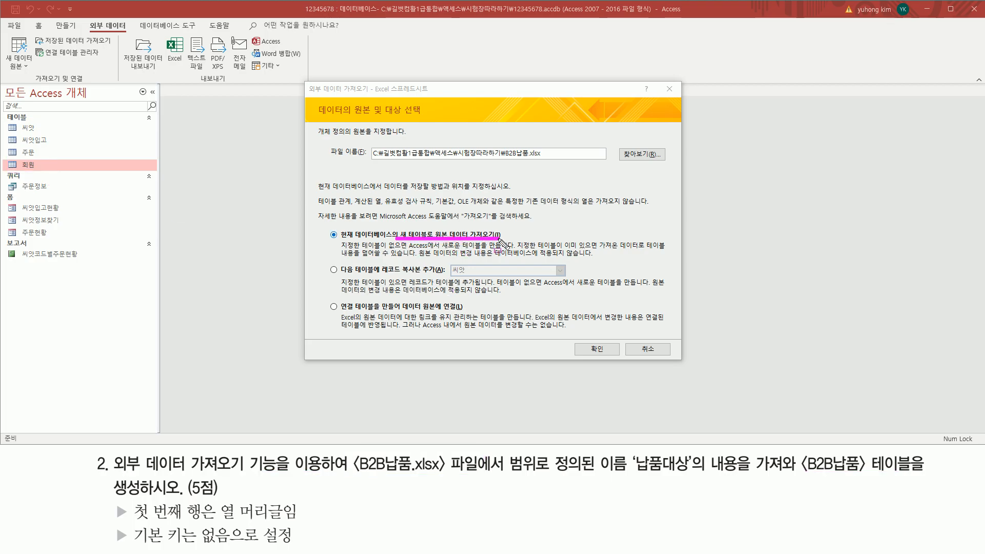
drag(324, 224, 339, 242)
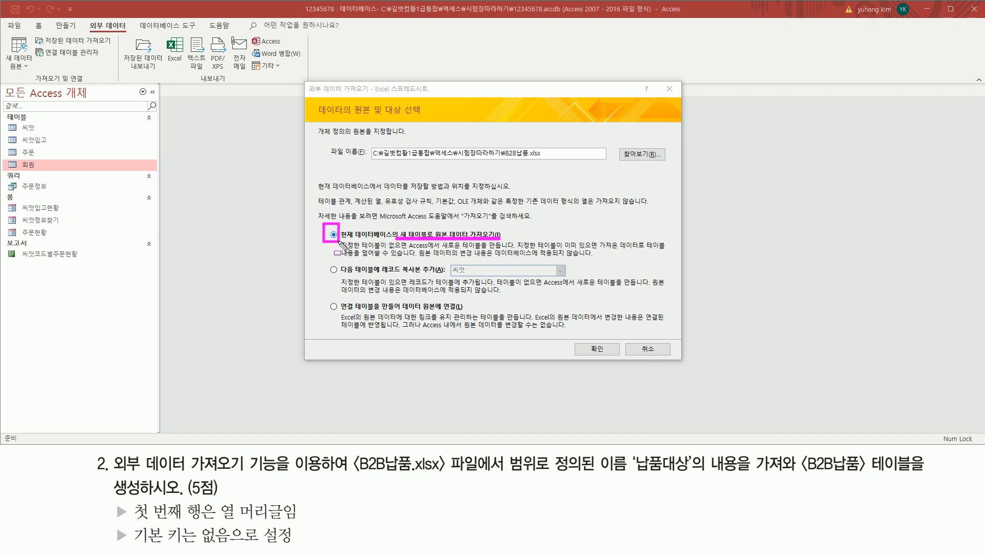
drag(586, 339, 605, 355)
key(Escape)
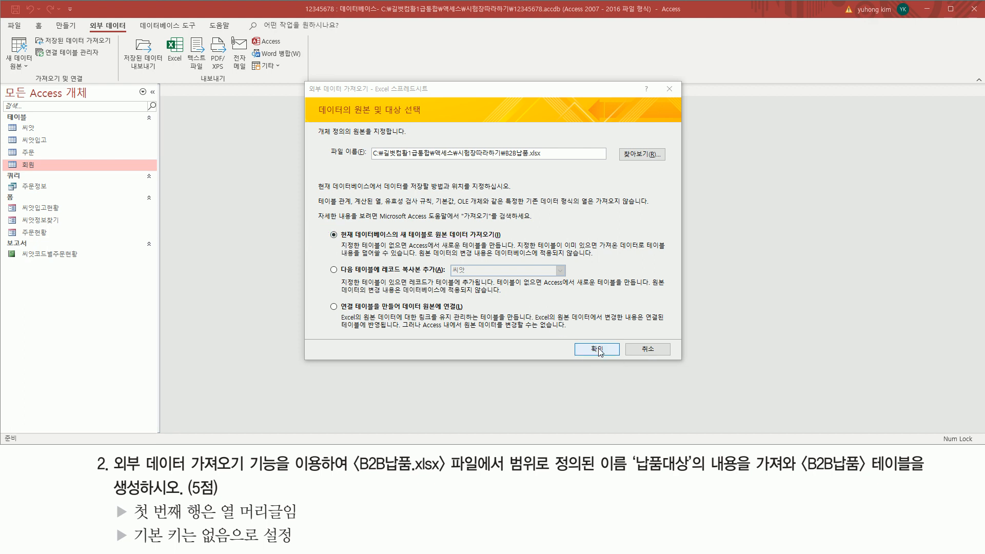
click(598, 350)
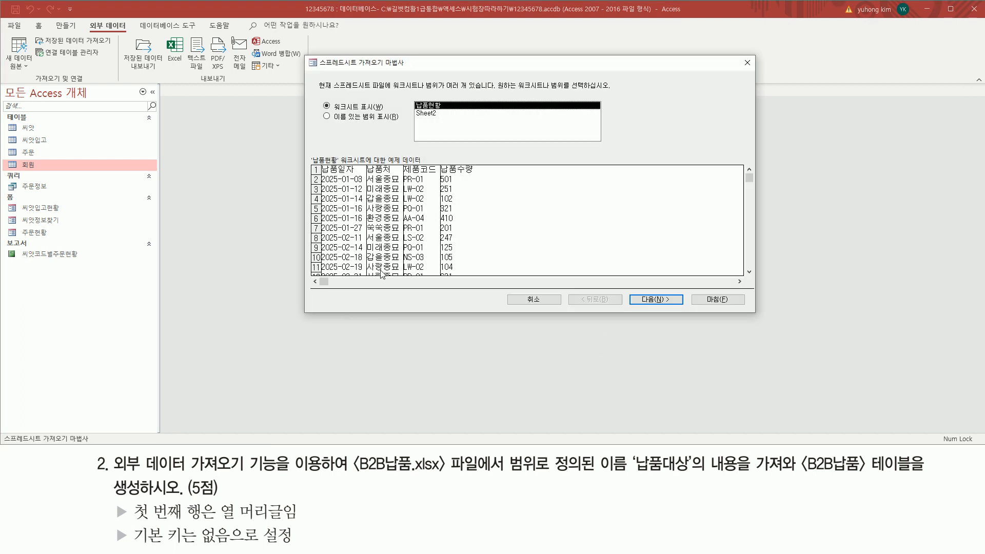
Switch the wizard to list named ranges and preview the 납품대상 range's delivery records
drag(304, 56, 418, 76)
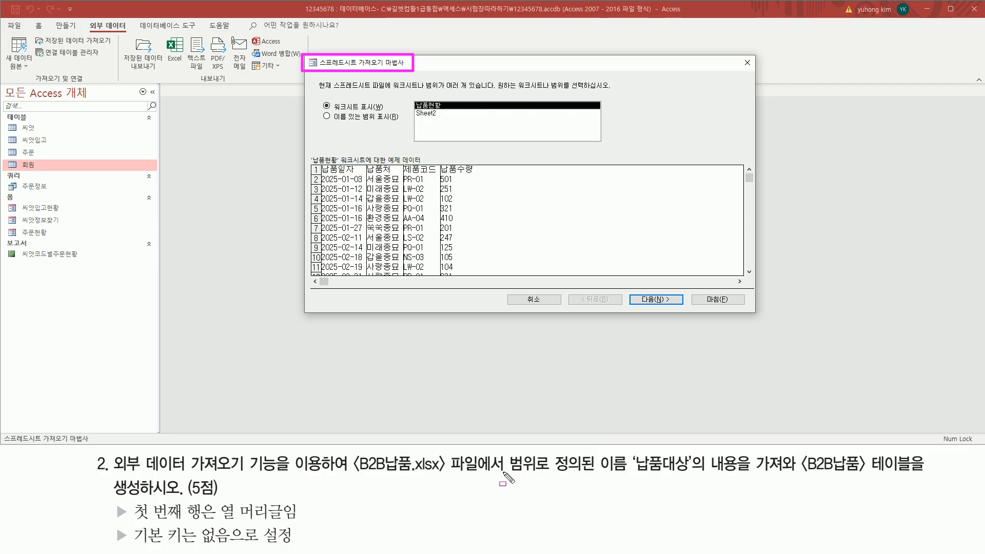
mouse_move(552, 474)
mouse_down()
mouse_move(632, 480)
mouse_move(632, 453)
mouse_move(685, 483)
mouse_move(781, 477)
mouse_up()
drag(320, 123, 393, 123)
key(Escape)
click(374, 116)
mouse_move(412, 110)
mouse_down()
mouse_move(412, 98)
mouse_move(446, 99)
mouse_move(448, 114)
mouse_up()
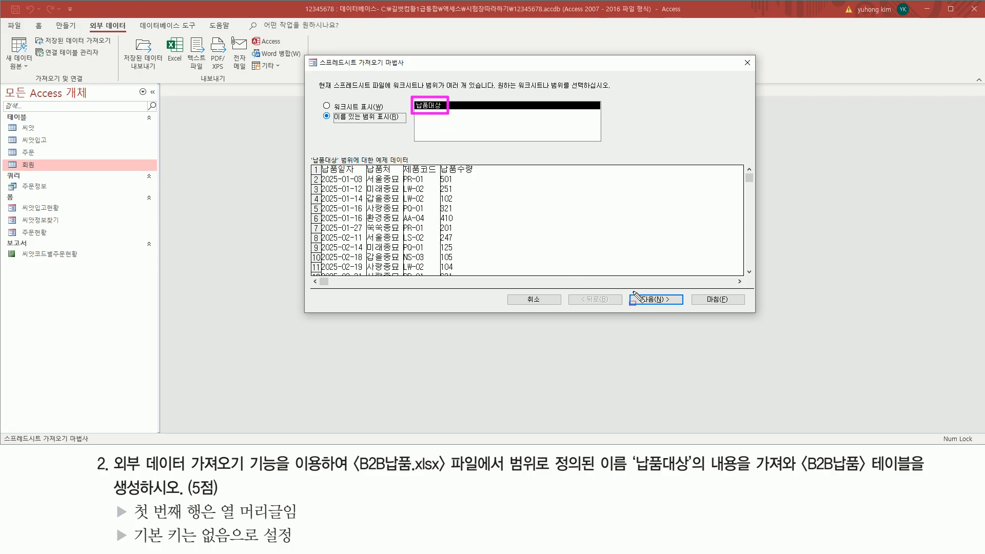
drag(635, 294, 680, 310)
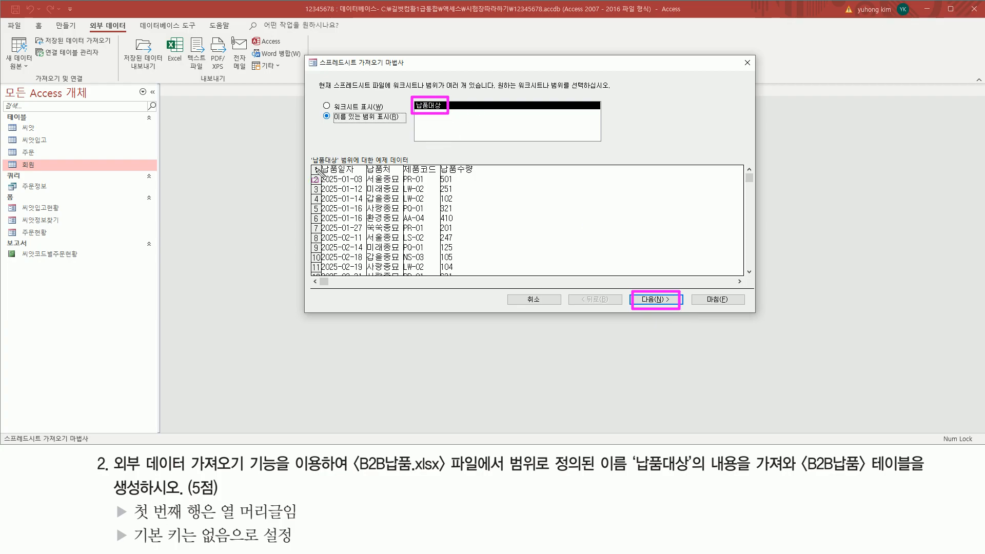
mouse_move(309, 162)
mouse_down()
mouse_move(385, 250)
mouse_move(483, 278)
mouse_up()
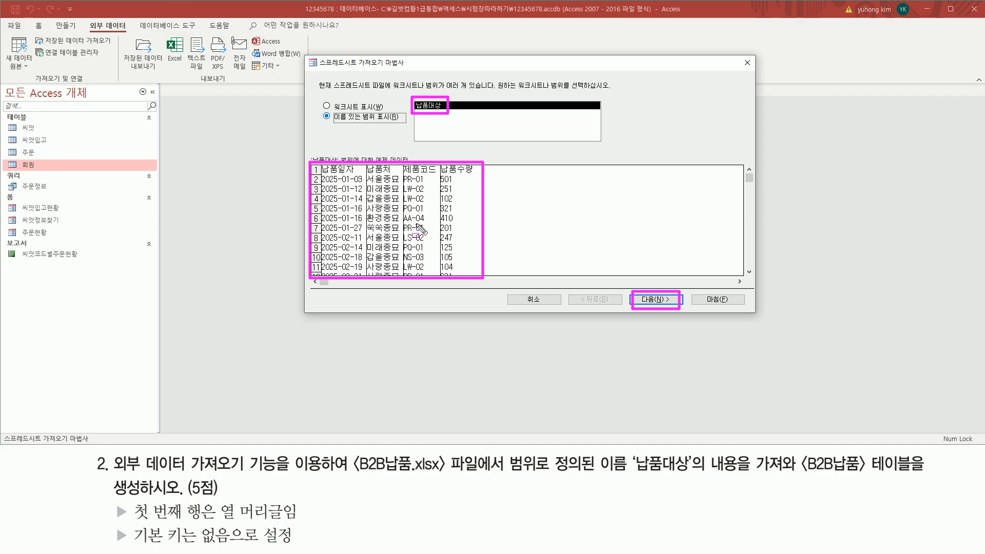
key(Escape)
Advance to the headings page, keeping 첫 행에 열 머리글이 있음 checked for 납품일자, 납품처, 제품코드, 납품수량
click(657, 300)
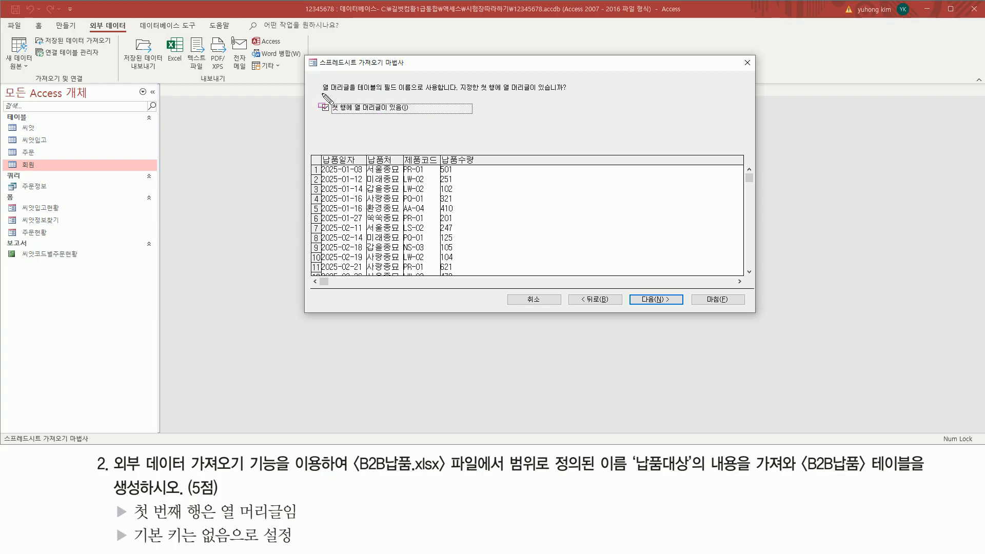
drag(320, 94, 574, 96)
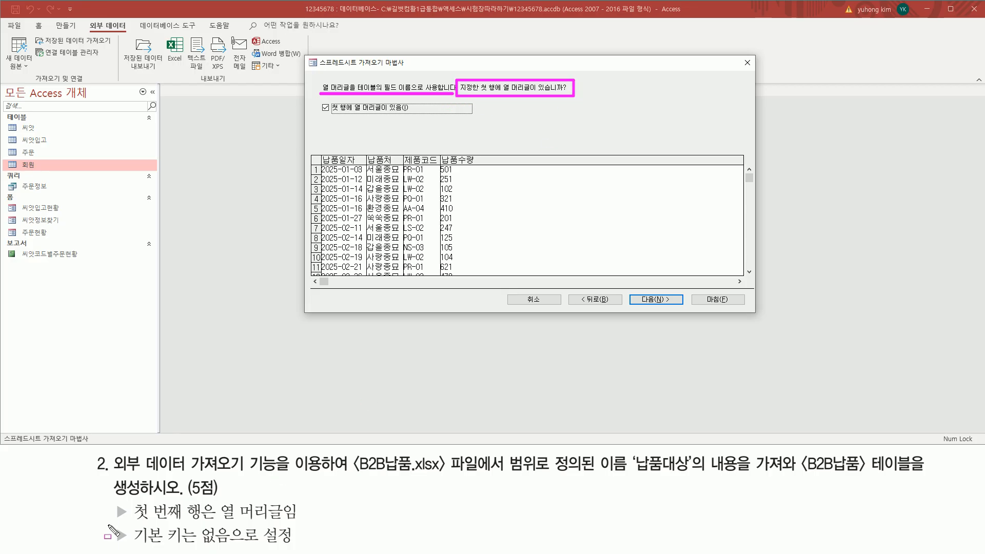
mouse_move(114, 502)
mouse_down()
mouse_move(130, 522)
mouse_move(305, 522)
mouse_up()
drag(329, 113, 409, 114)
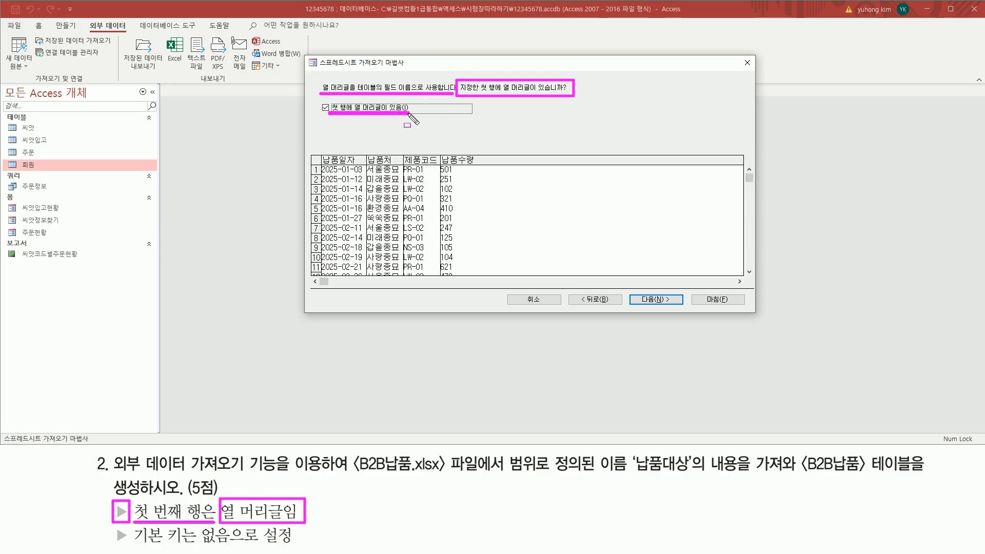
drag(319, 101, 333, 115)
drag(639, 293, 674, 305)
key(Escape)
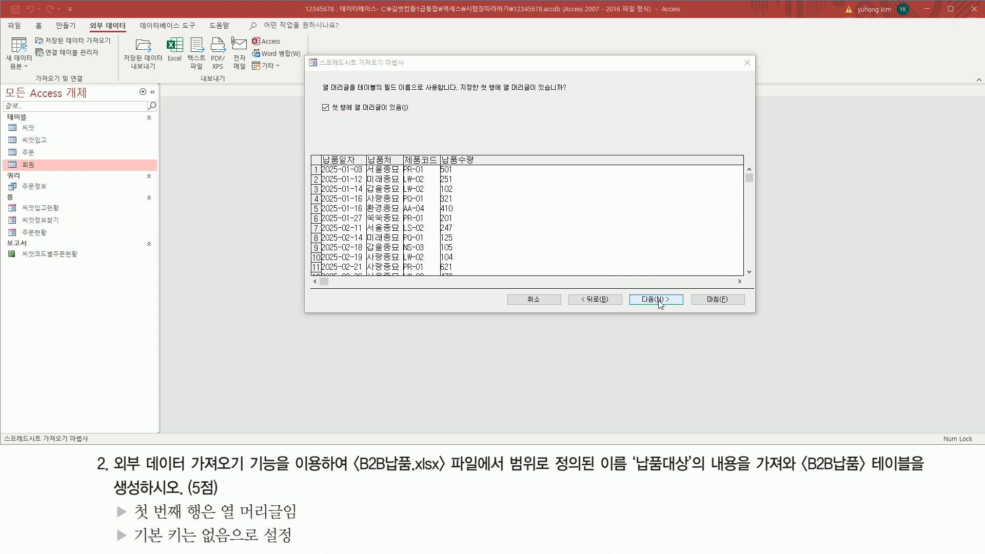
Advance to the wizard's field options page
click(660, 299)
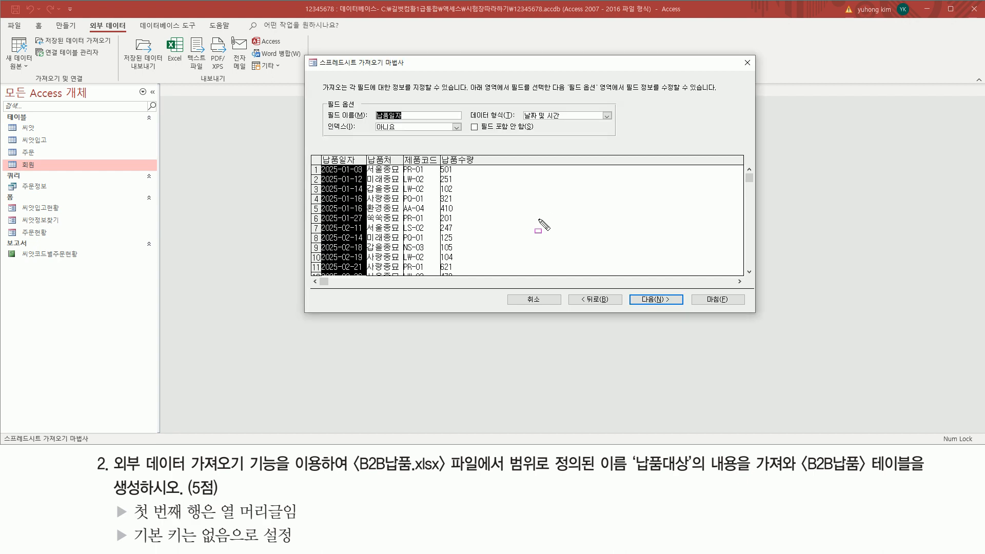
mouse_move(317, 96)
mouse_down()
mouse_move(349, 126)
mouse_move(626, 139)
mouse_up()
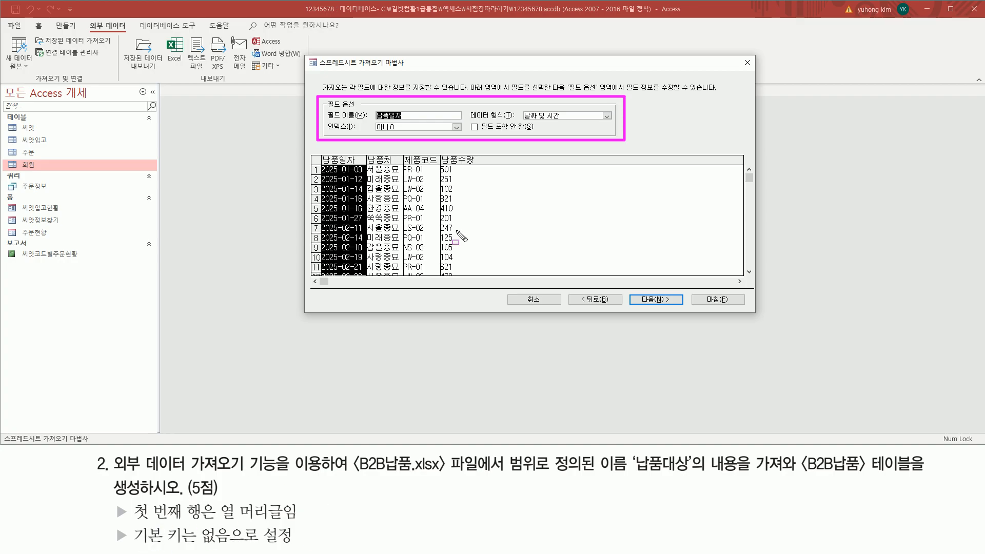
key(Escape)
mouse_move(322, 152)
mouse_down()
mouse_move(361, 165)
mouse_move(484, 167)
mouse_up()
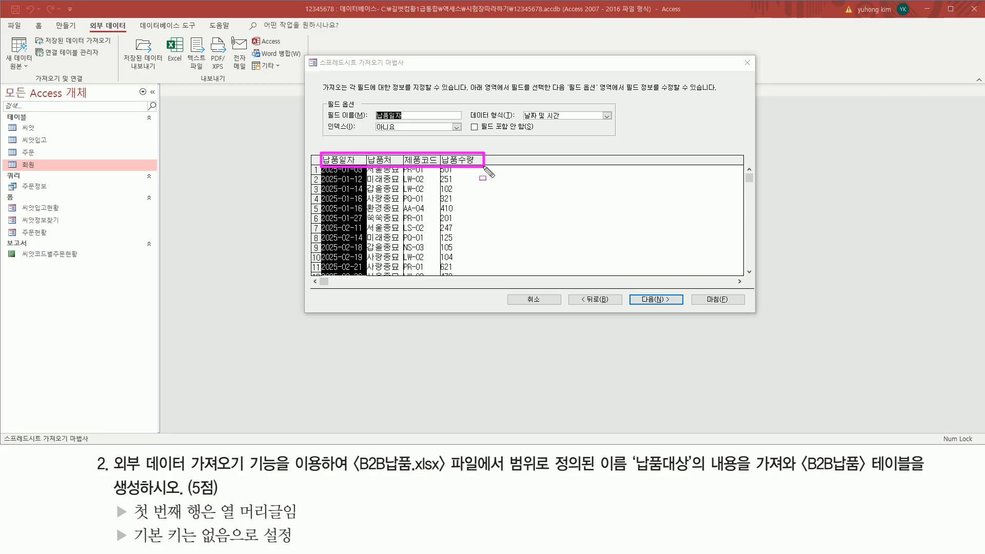
key(Escape)
Review the 제품코드 and 납품일자 field options unchanged and continue to the primary key page
click(417, 164)
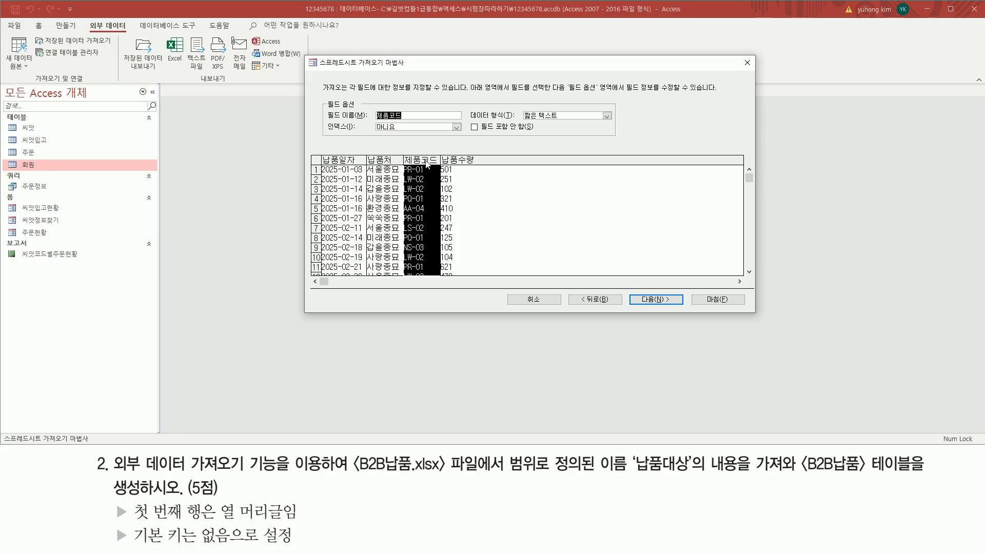
drag(402, 152, 440, 280)
mouse_move(467, 132)
mouse_down()
mouse_move(542, 133)
mouse_move(540, 122)
mouse_up()
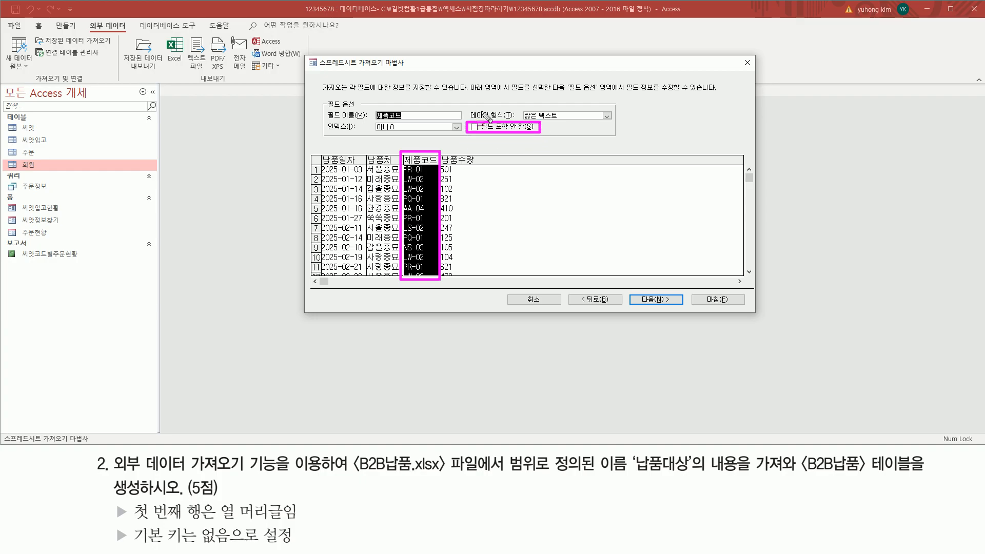
key(Escape)
click(348, 198)
drag(630, 291, 687, 308)
key(Escape)
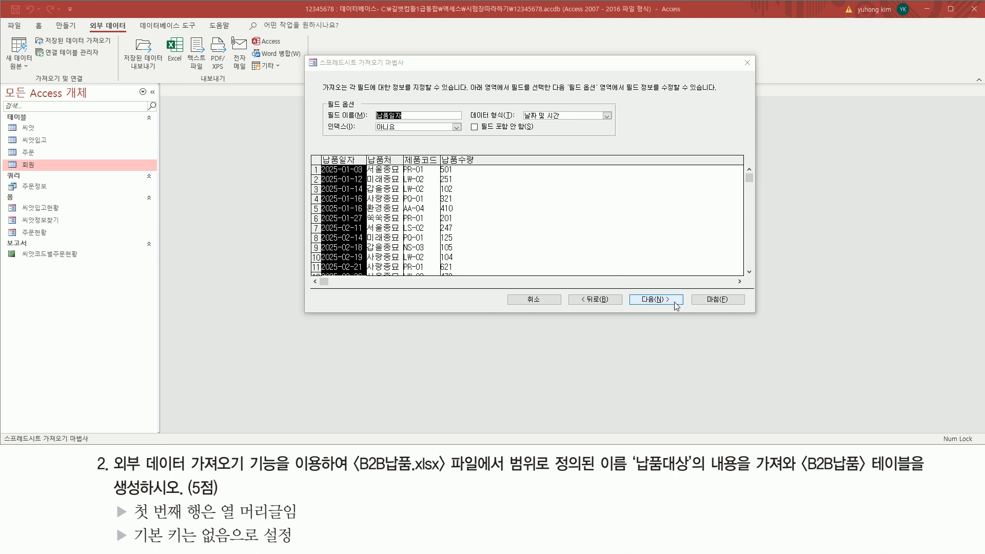
click(669, 301)
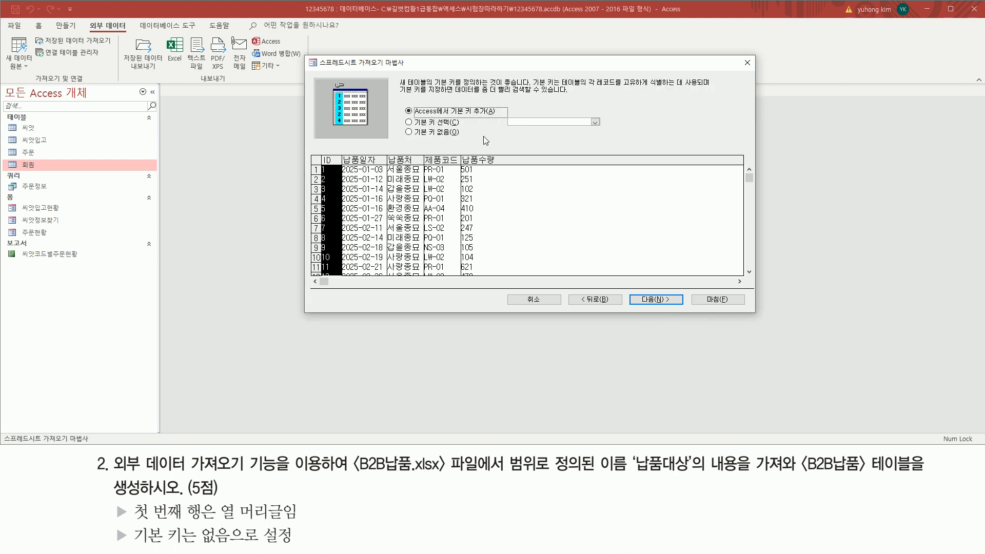
Compare the primary key choices, trying 기본 키 없음 and 기본 키 선택
drag(398, 105, 425, 96)
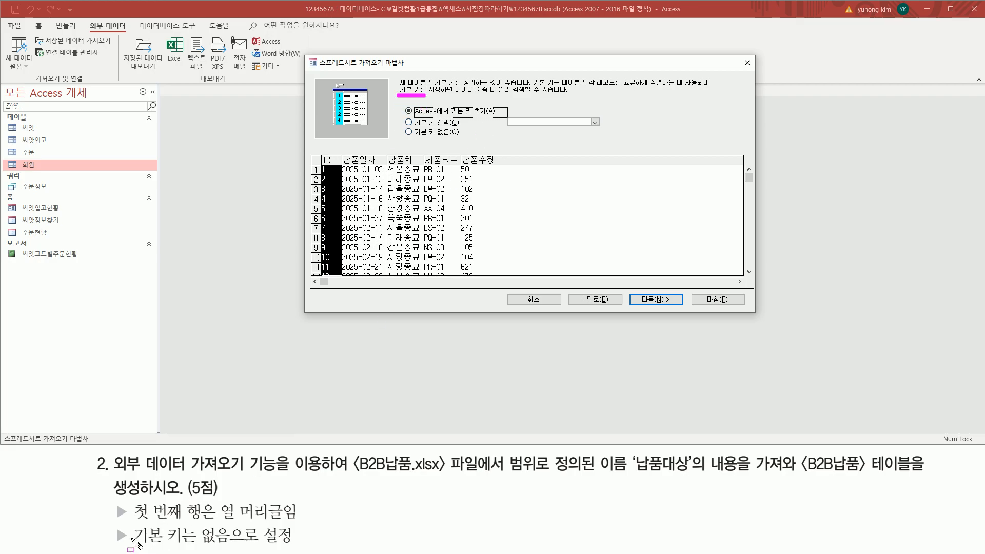
mouse_move(114, 525)
mouse_down()
mouse_move(128, 548)
mouse_move(298, 545)
mouse_up()
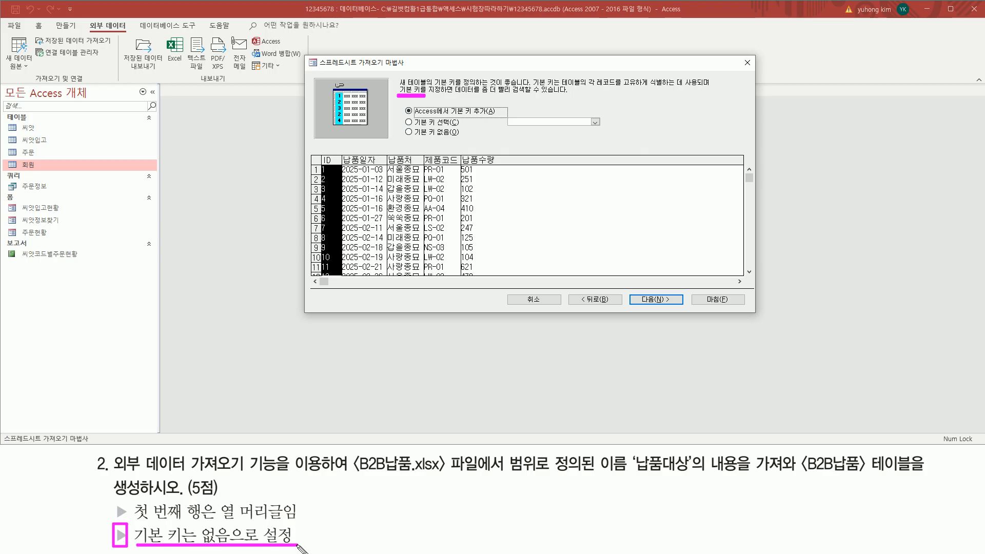
key(Escape)
click(408, 132)
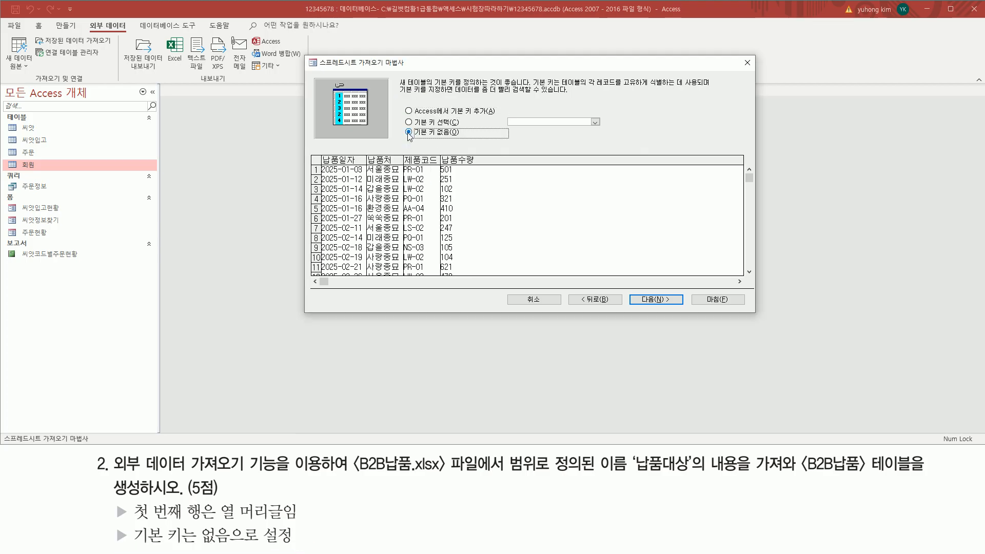
drag(403, 127, 465, 139)
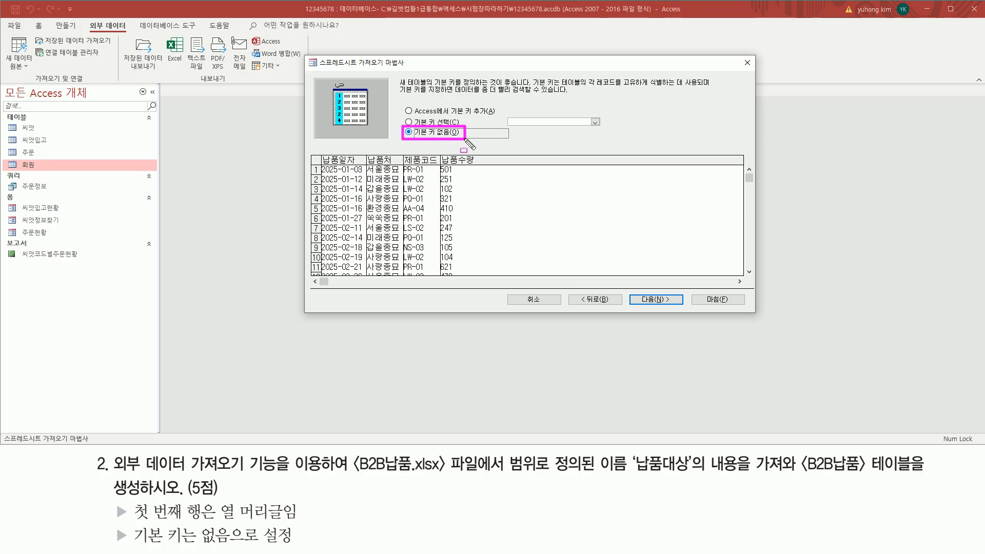
key(Escape)
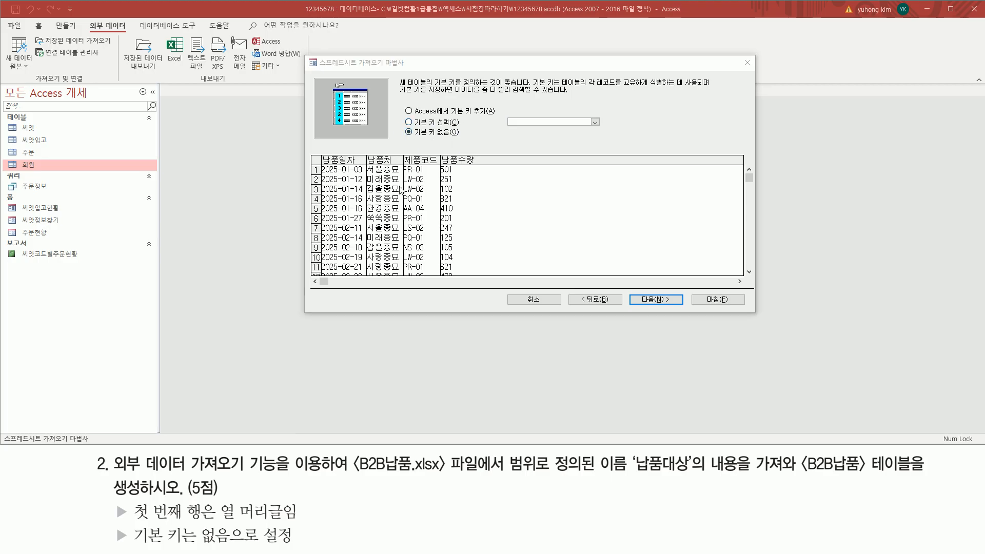
click(409, 123)
drag(406, 117, 459, 128)
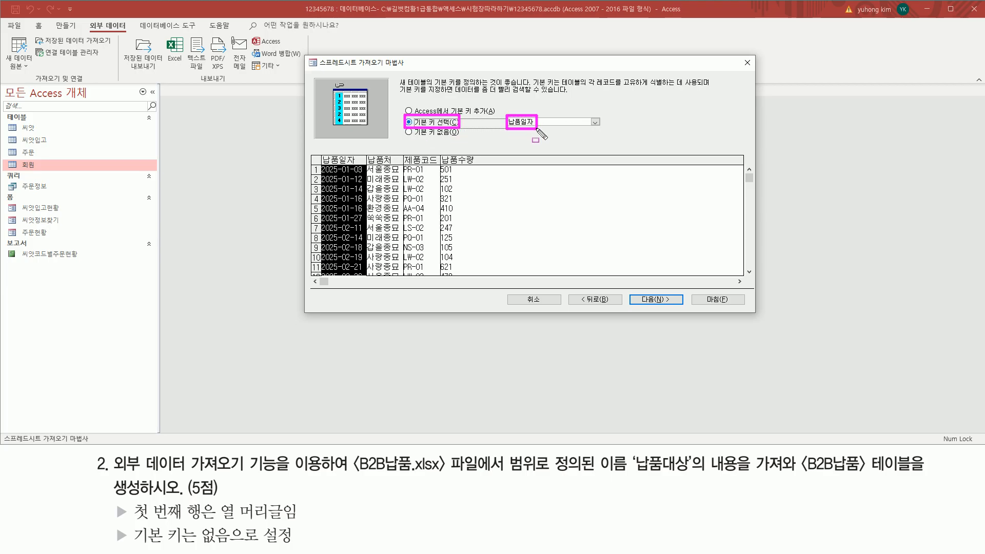
key(Escape)
Check the candidate key fields, then settle on 기본 키 없음(O) for the import
click(596, 123)
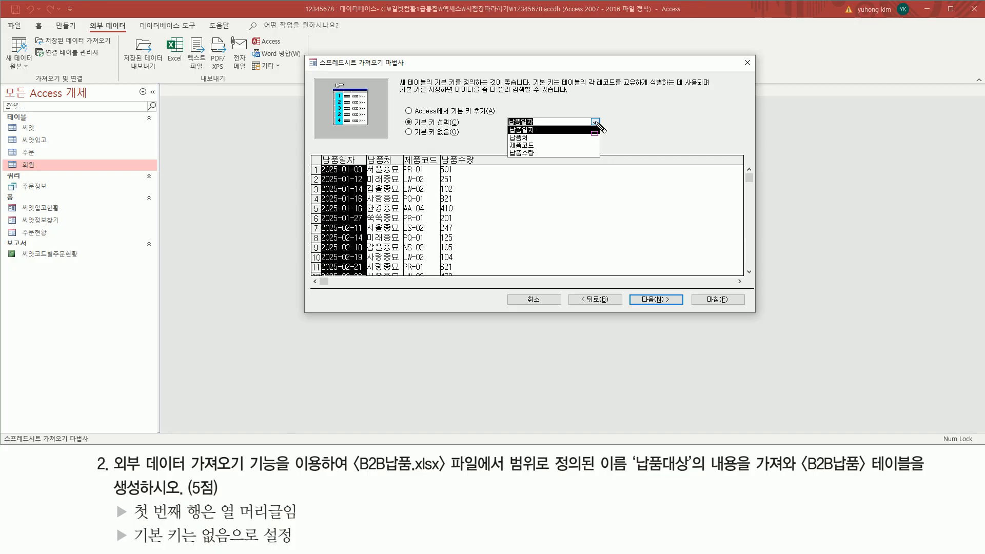
drag(507, 125, 542, 159)
key(Escape)
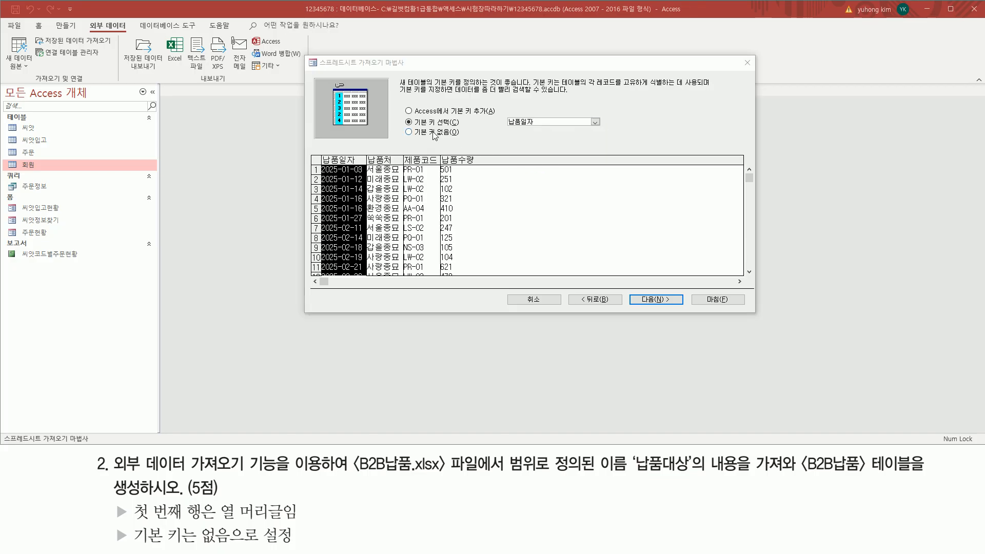
click(433, 134)
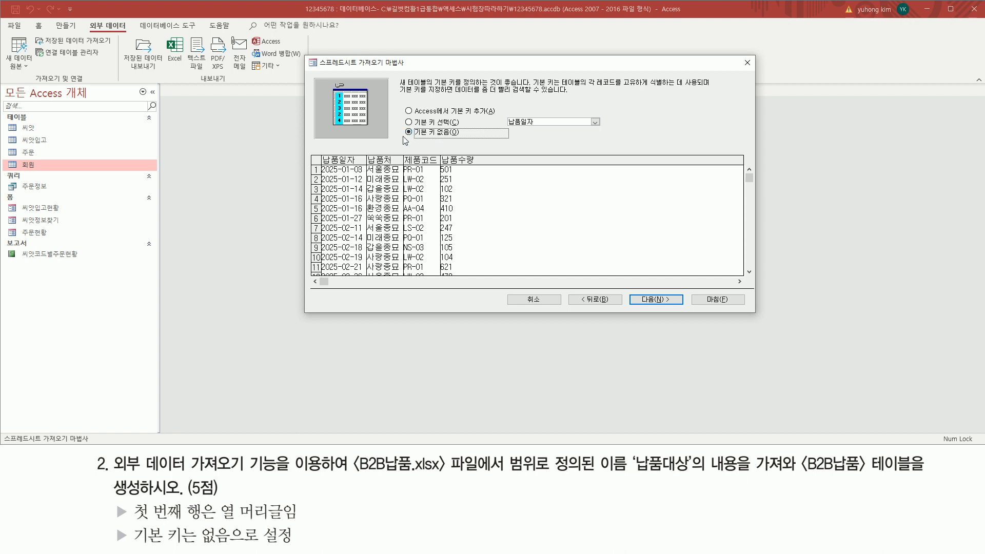
drag(403, 137, 460, 128)
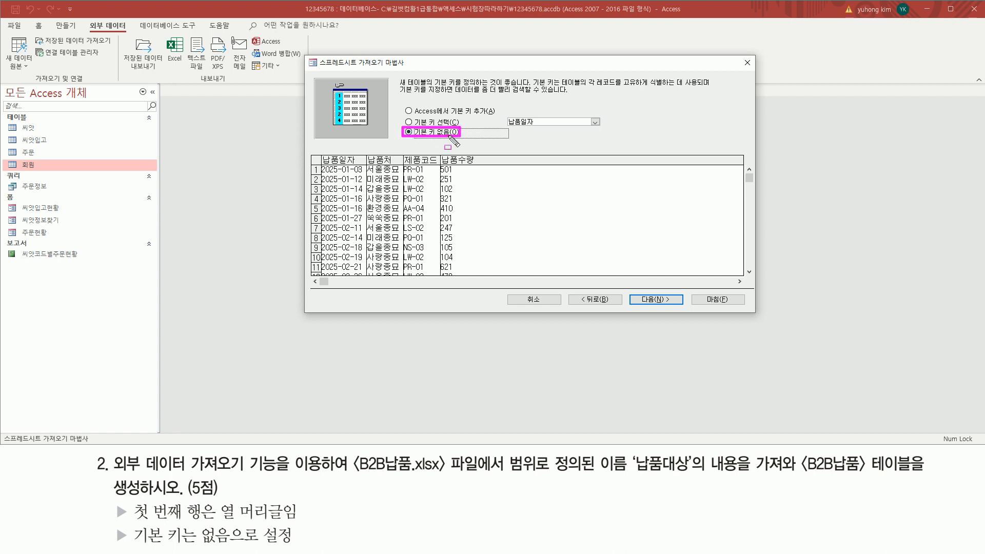
drag(631, 292, 681, 307)
key(Escape)
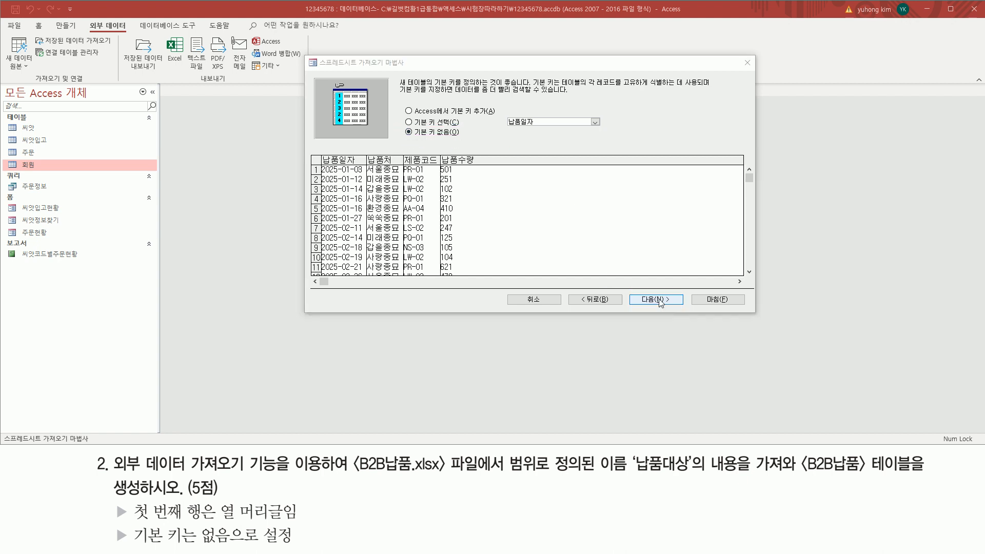
On the final wizard page, rename the destination table from 납품대상 to B2B납품
click(660, 301)
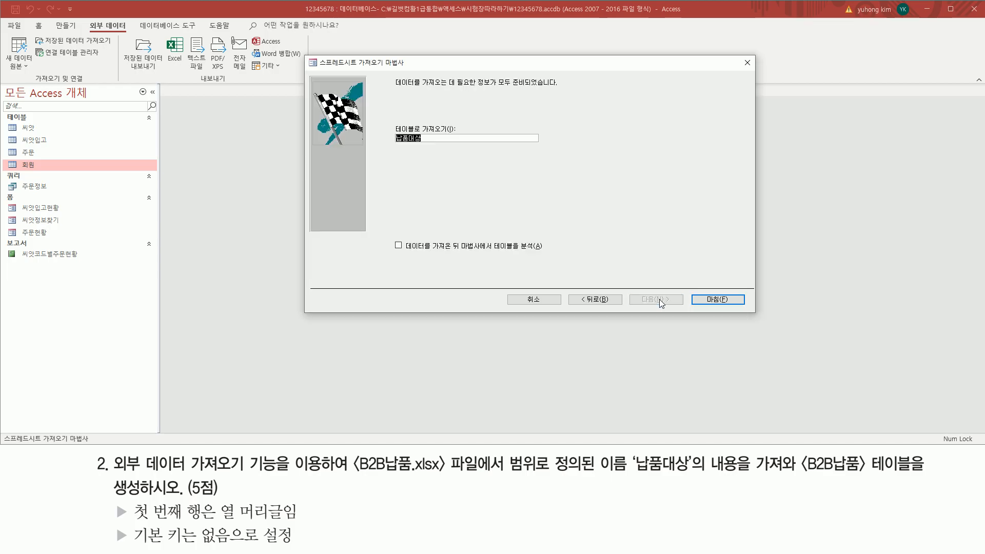
drag(380, 117, 468, 147)
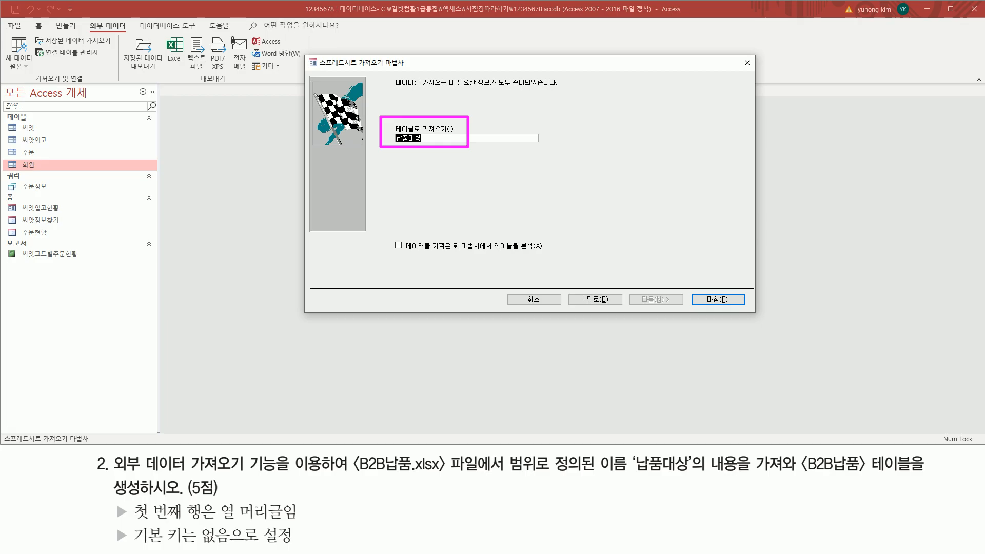
drag(799, 476, 912, 476)
key(Escape)
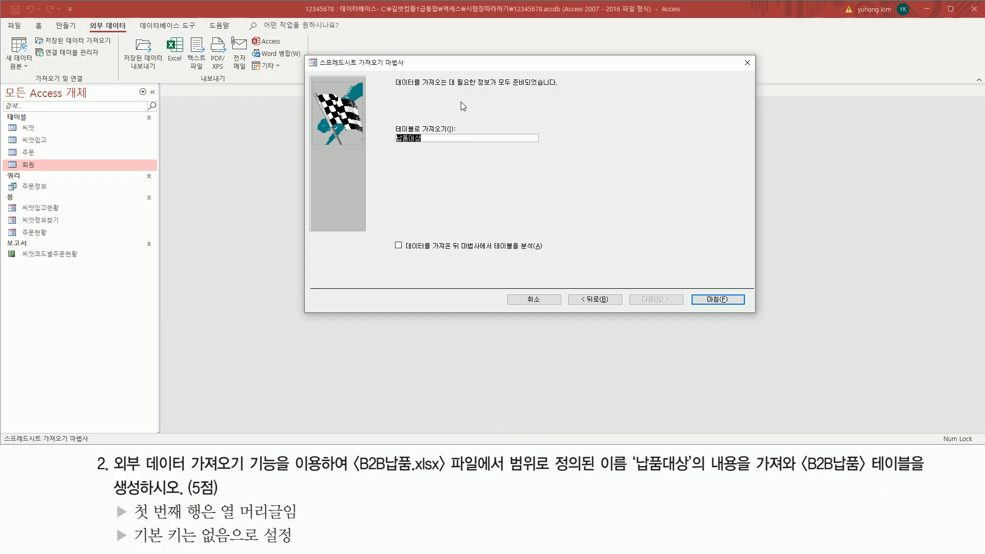
key(Caps_Lock)
text(B)
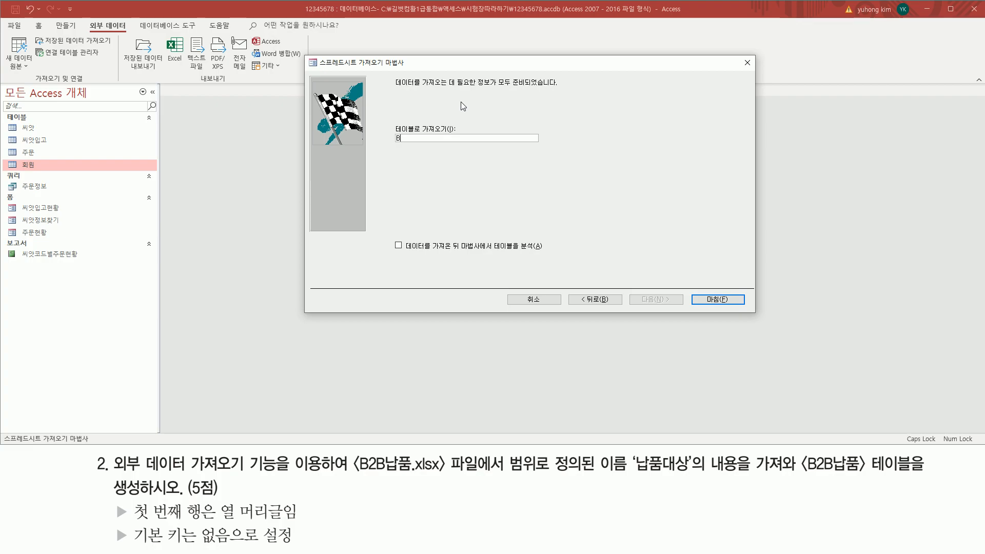
text(2B납품)
key(ctrl+2)
mouse_move(394, 145)
mouse_down()
mouse_move(425, 145)
mouse_move(424, 133)
mouse_up()
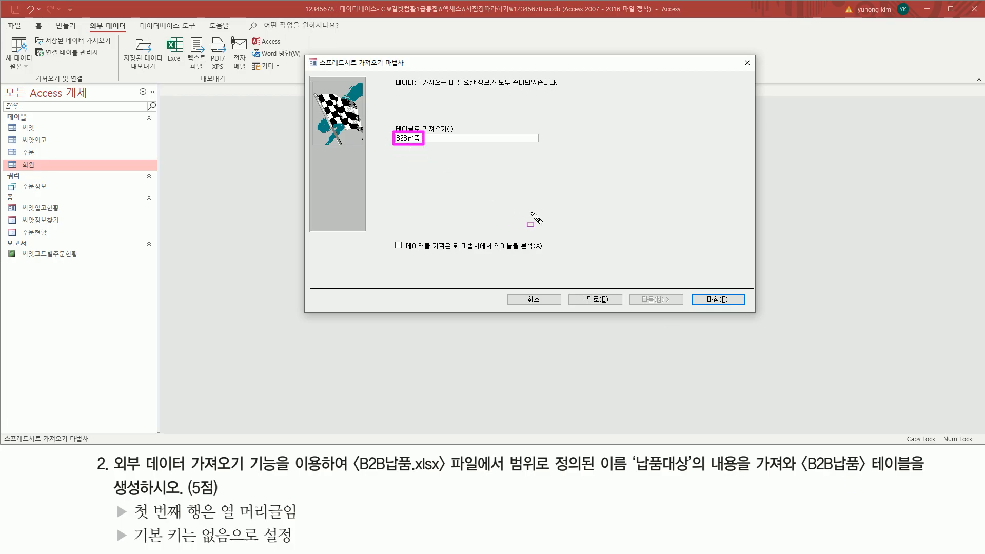
drag(696, 290, 734, 304)
key(Escape)
Finish the import with 마침 and close without saving the import steps
click(718, 300)
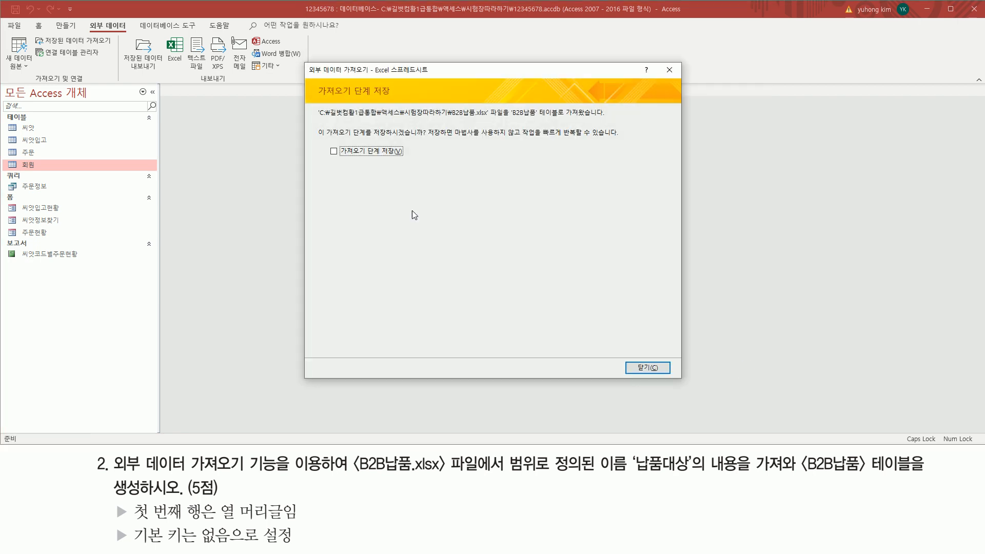
key(ctrl+2)
drag(315, 97, 391, 97)
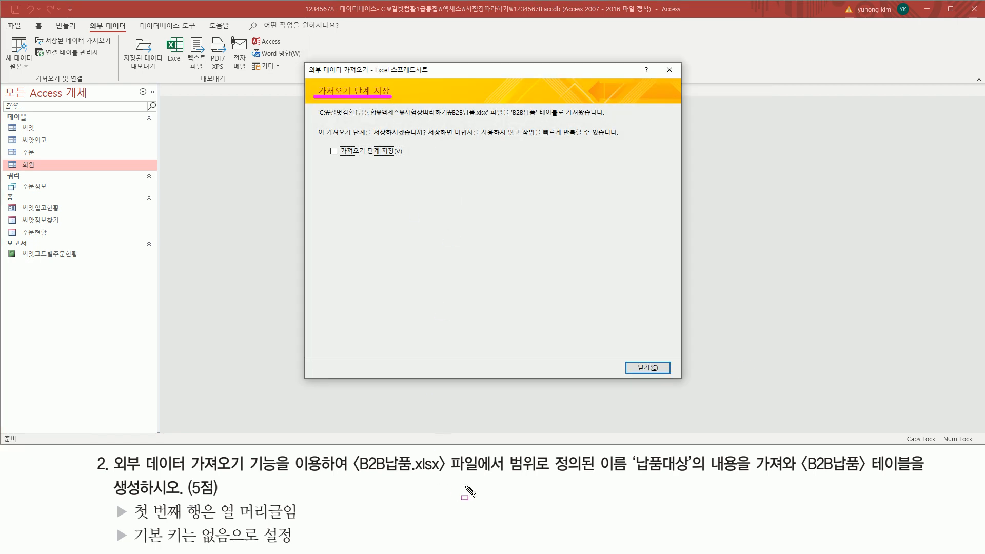
drag(624, 354, 672, 377)
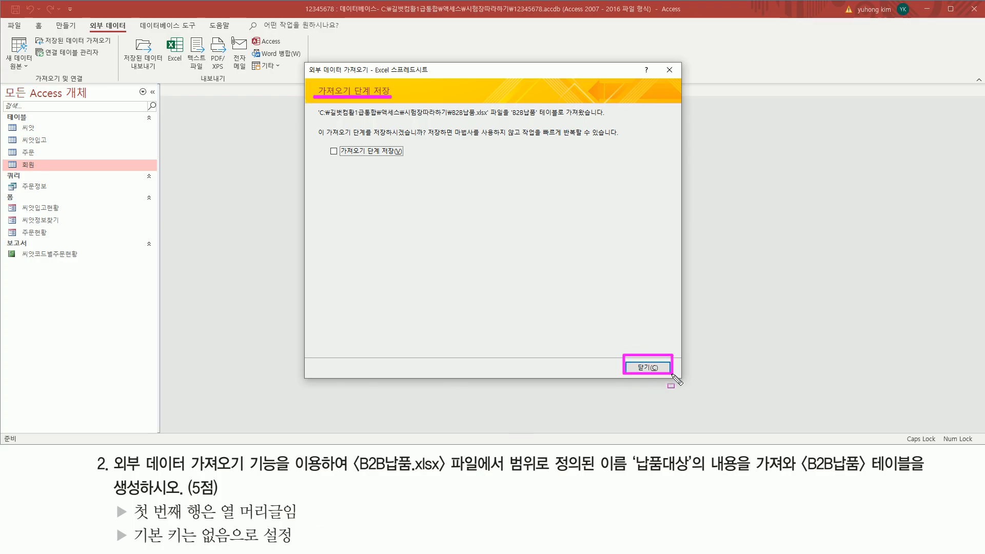
key(Escape)
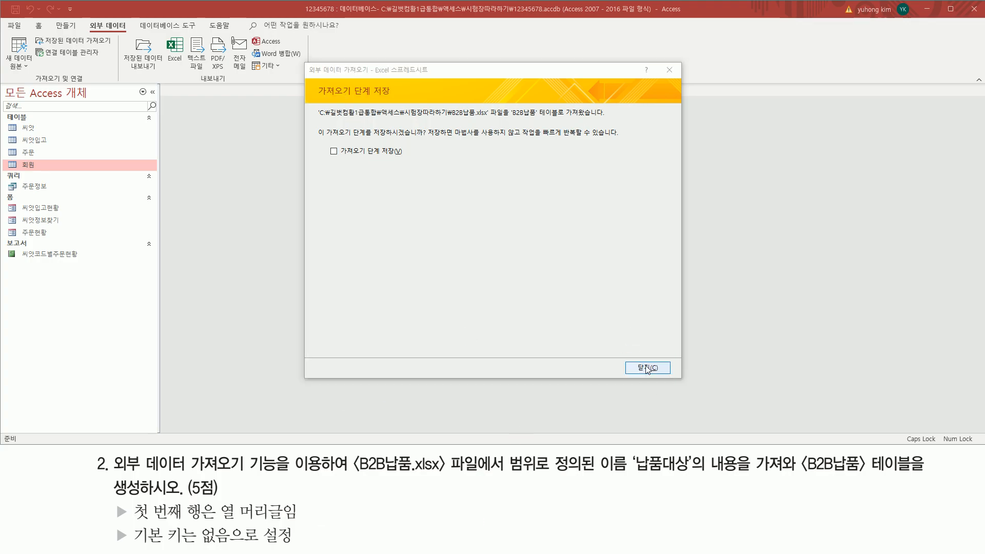
click(647, 368)
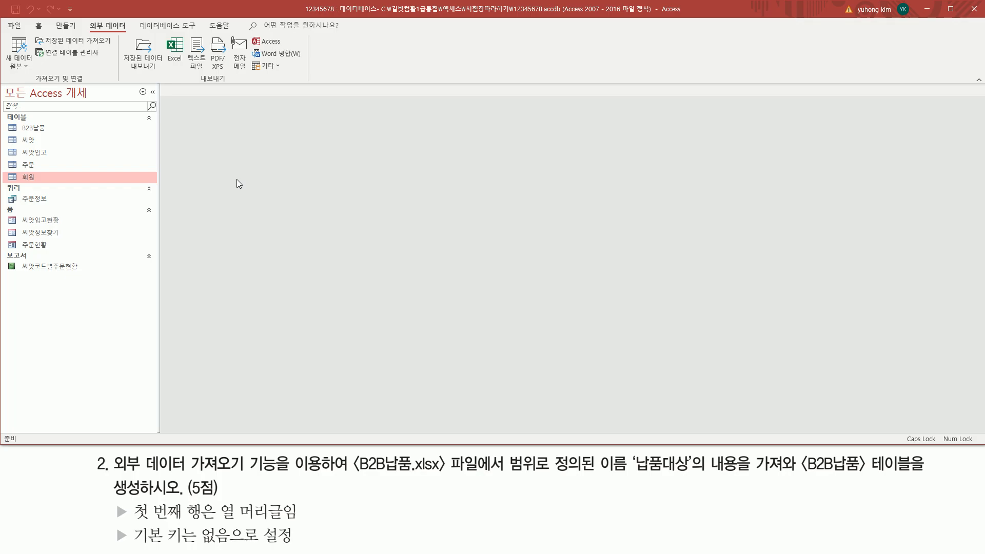
Open B2B납품 in Datasheet view to review its 31 imported delivery records
drag(4, 122, 58, 137)
double_click(41, 128)
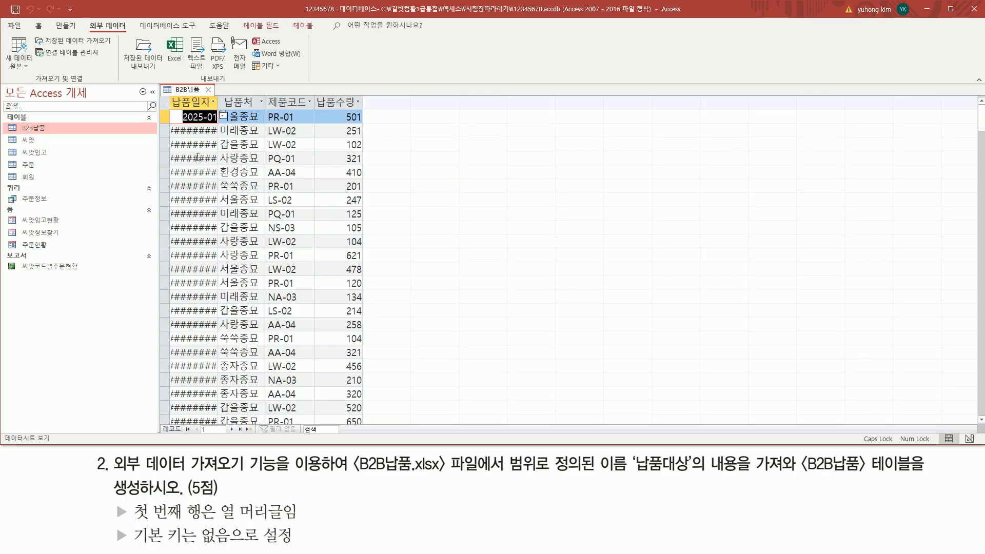
key(ctrl+2)
drag(169, 115, 365, 425)
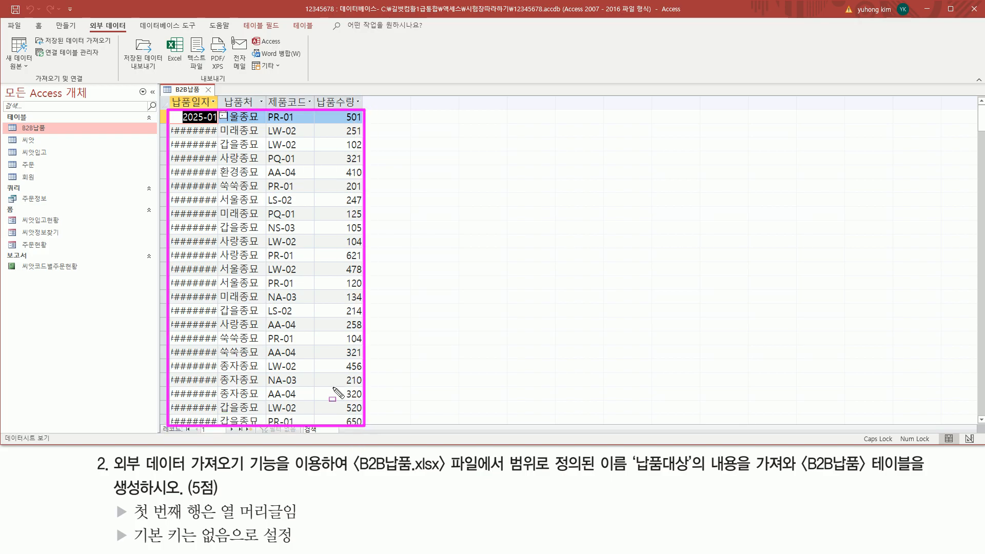
key(Escape)
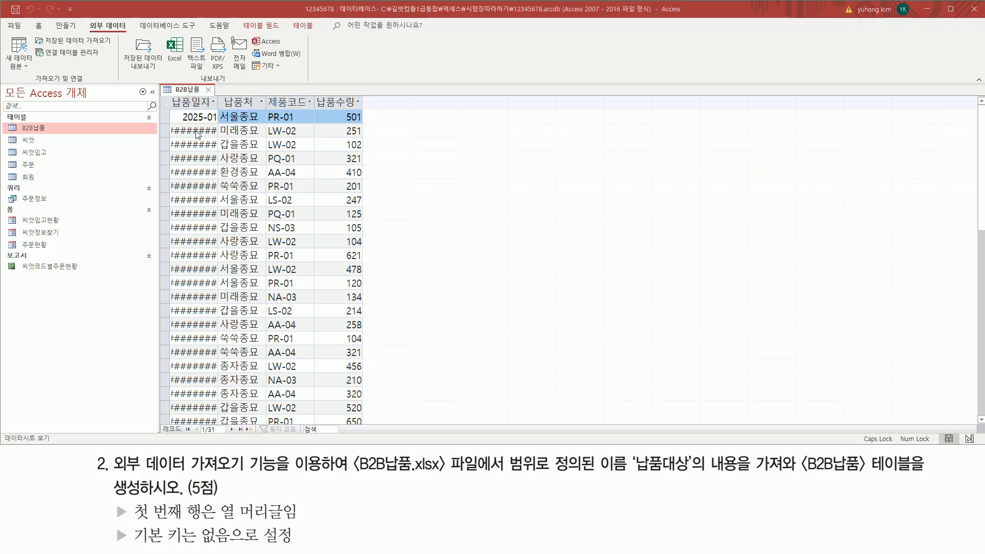
mouse_move(169, 122)
mouse_down()
mouse_move(209, 274)
mouse_move(218, 423)
mouse_up()
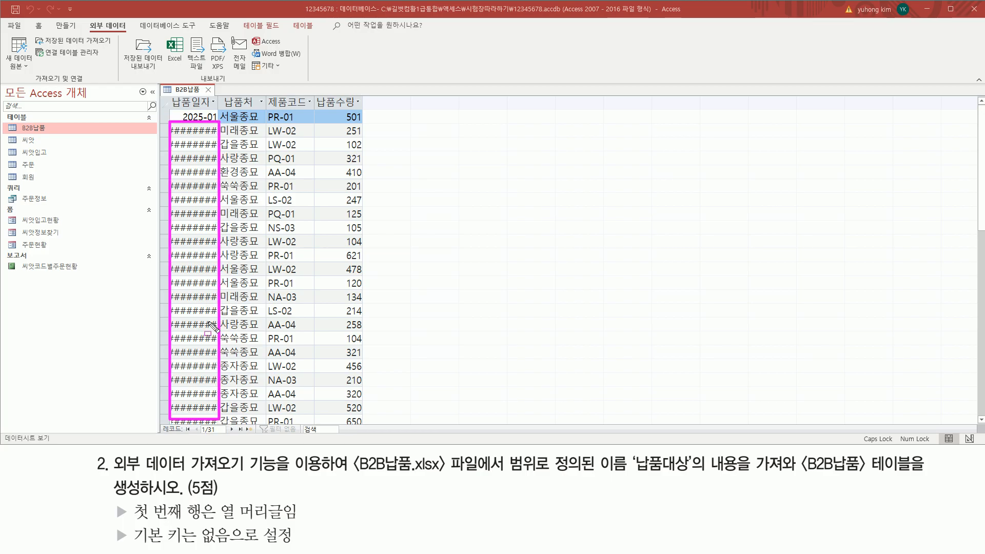
drag(218, 96, 218, 108)
key(Escape)
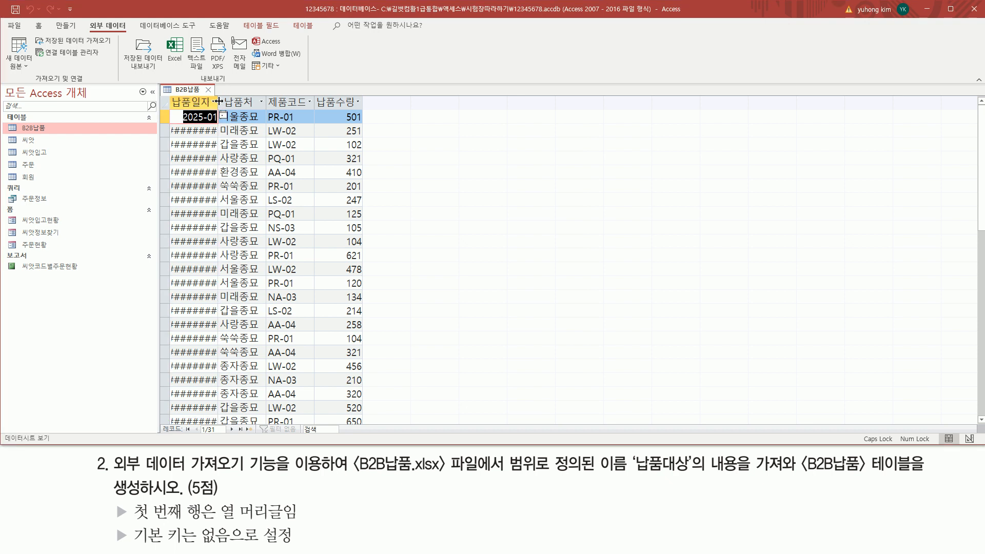
Auto-fit the 납품일자 column to show full dates, then close B2B납품, saving the layout
double_click(218, 101)
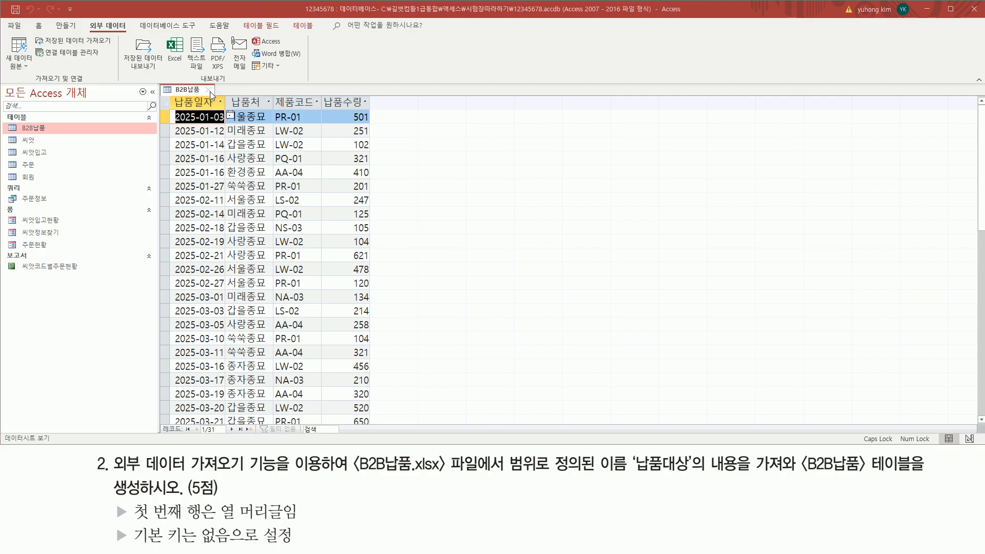
click(208, 89)
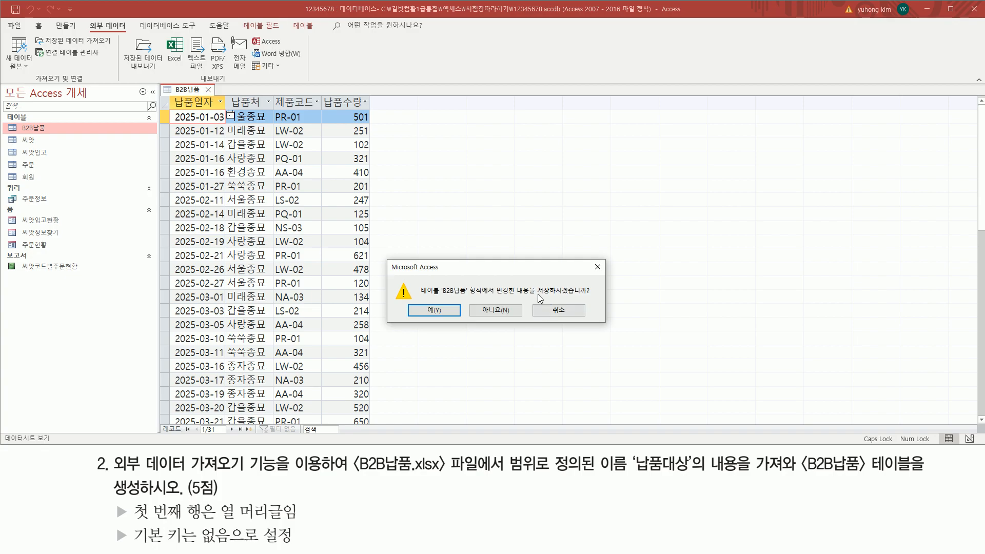
click(426, 311)
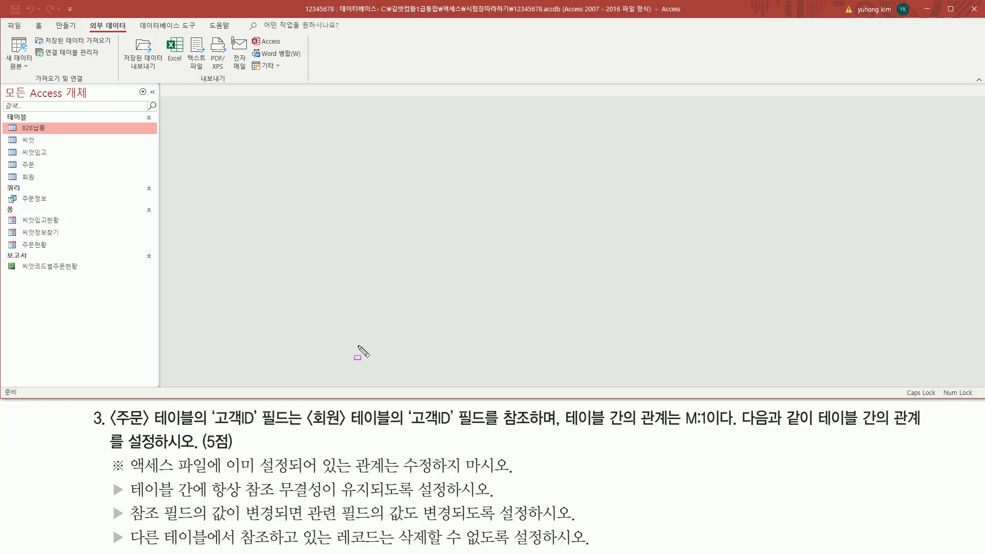
mouse_move(110, 429)
mouse_down()
mouse_move(196, 429)
mouse_move(195, 407)
mouse_move(247, 428)
mouse_up()
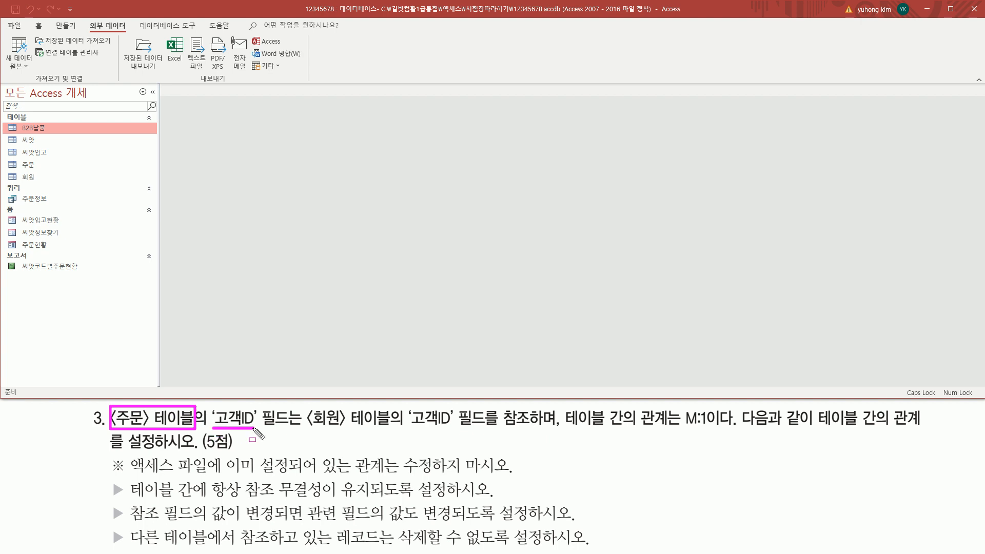
mouse_move(302, 408)
mouse_down()
mouse_move(396, 431)
mouse_move(452, 428)
mouse_up()
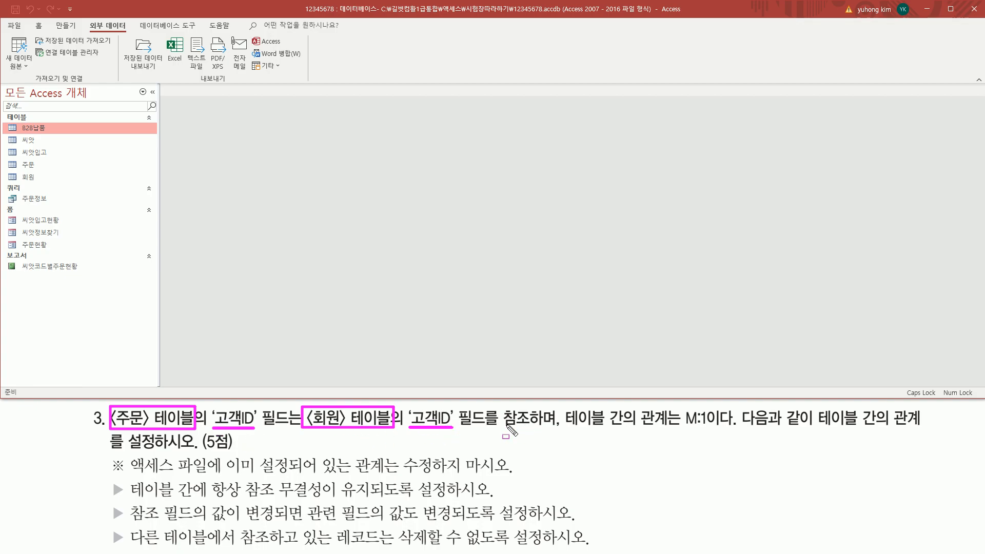
drag(496, 430, 558, 430)
drag(679, 428, 713, 428)
drag(813, 431, 925, 430)
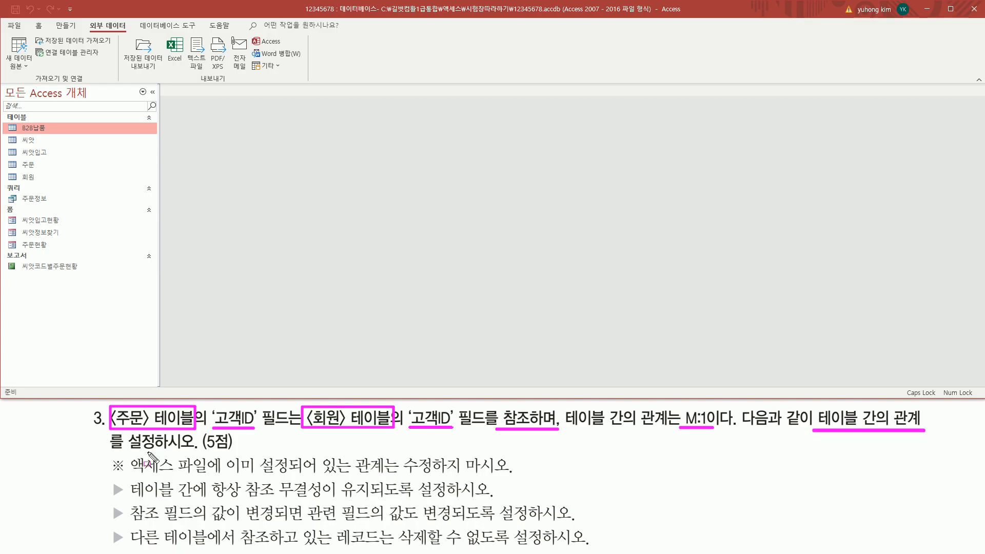
drag(109, 451, 245, 451)
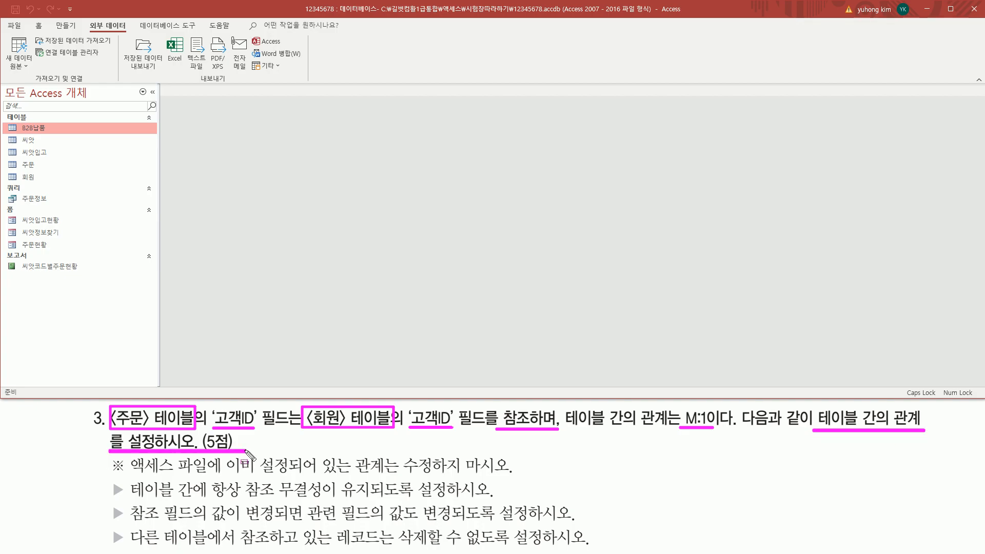
drag(136, 19, 199, 33)
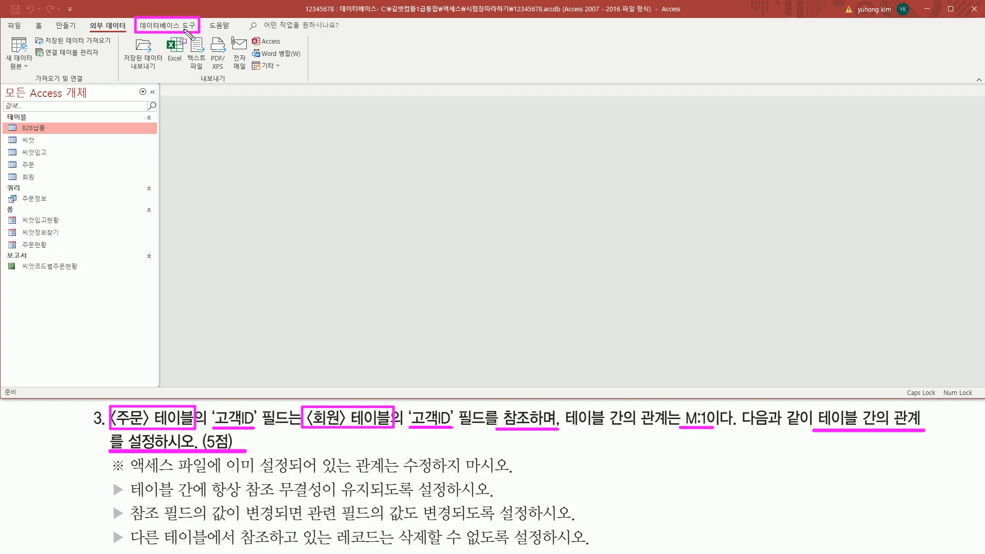
Open the Relationships window from the 데이터베이스 도구 ribbon's 관계 command
key(Escape)
click(161, 29)
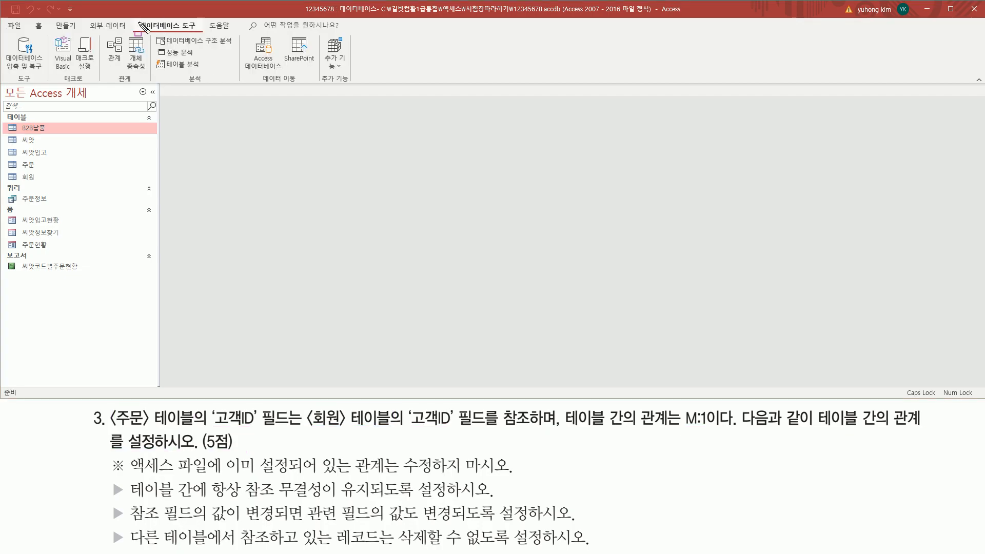
drag(136, 18, 202, 32)
drag(102, 36, 125, 65)
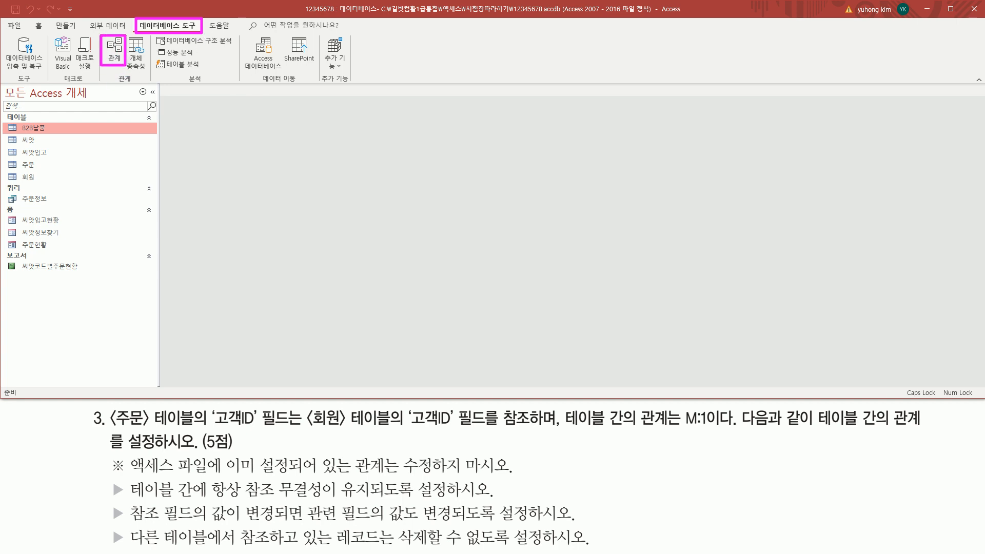
key(Escape)
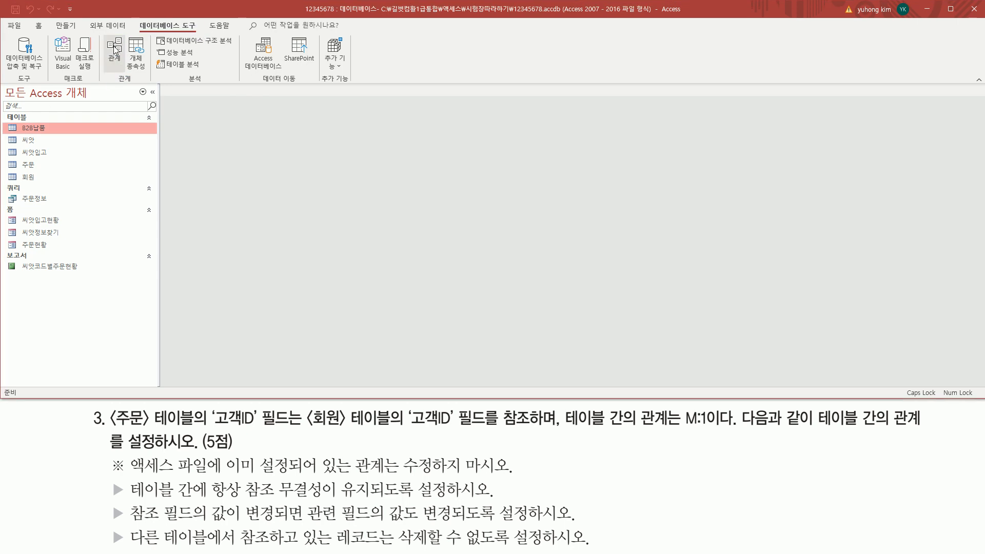
click(114, 51)
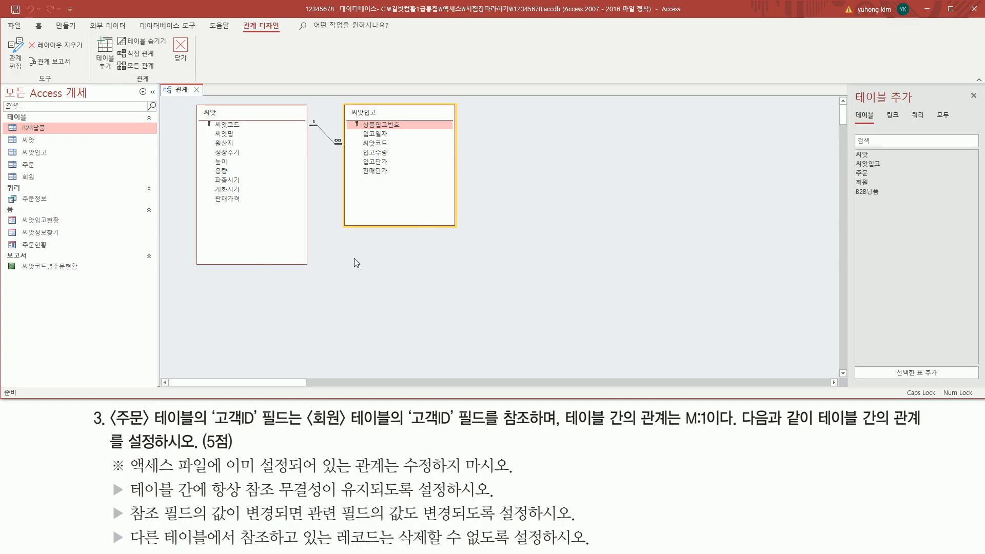
Annotate the existing 씨앗–씨앗입고 relationship and the task's note about 주문 and 회원
mouse_move(159, 83)
mouse_down()
mouse_move(749, 329)
mouse_move(840, 378)
mouse_up()
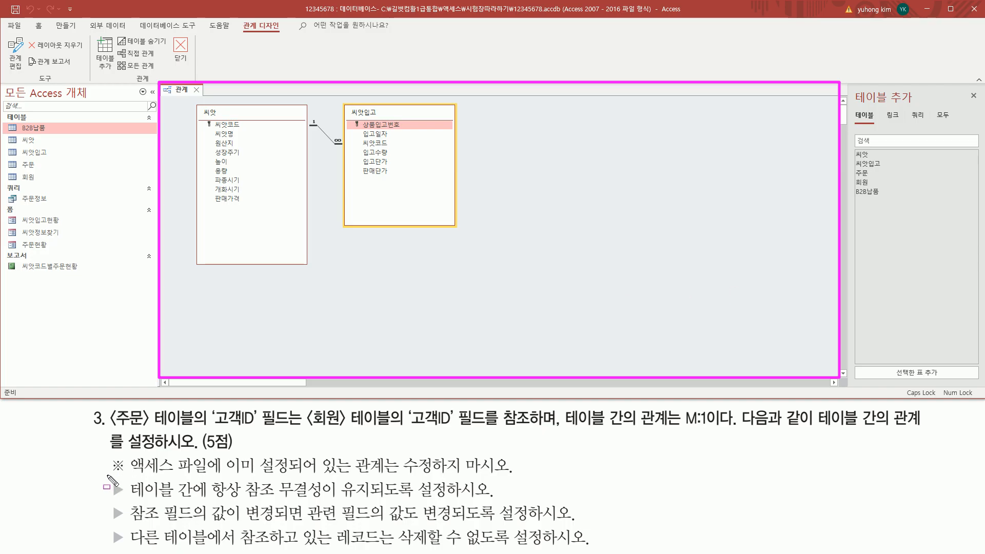
mouse_move(107, 475)
mouse_down()
mouse_move(127, 477)
mouse_move(128, 458)
mouse_up()
drag(224, 475, 519, 480)
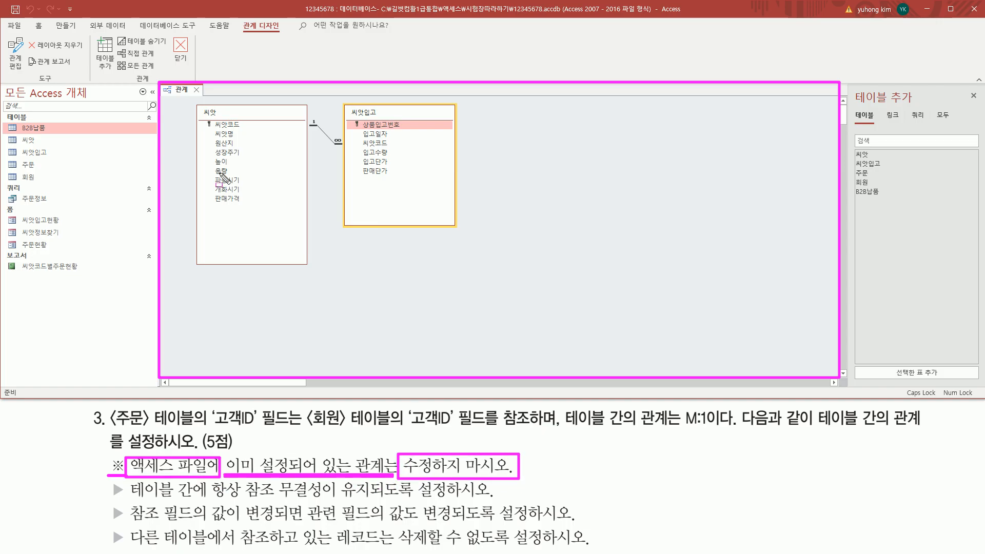
drag(193, 101, 464, 274)
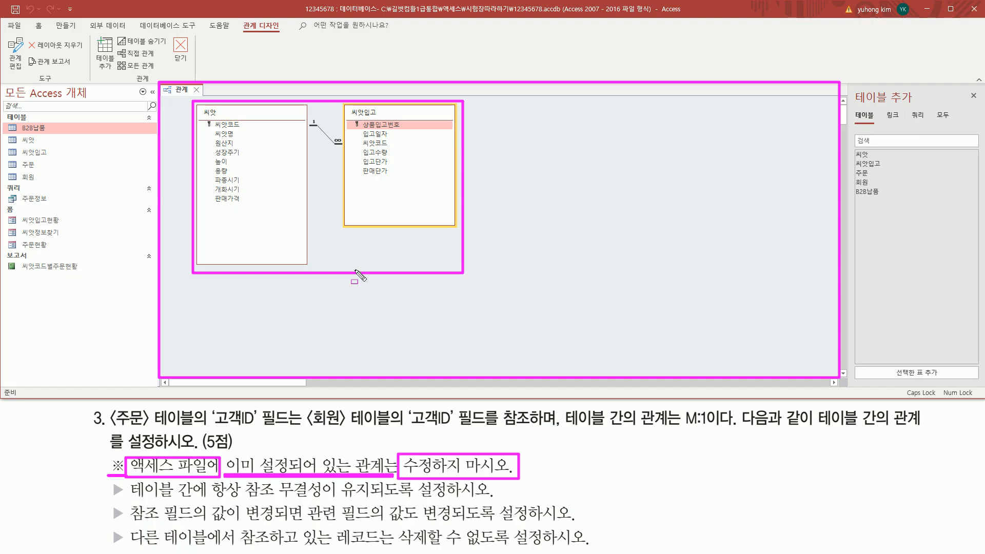
key(Escape)
drag(107, 427, 150, 428)
drag(305, 430, 352, 431)
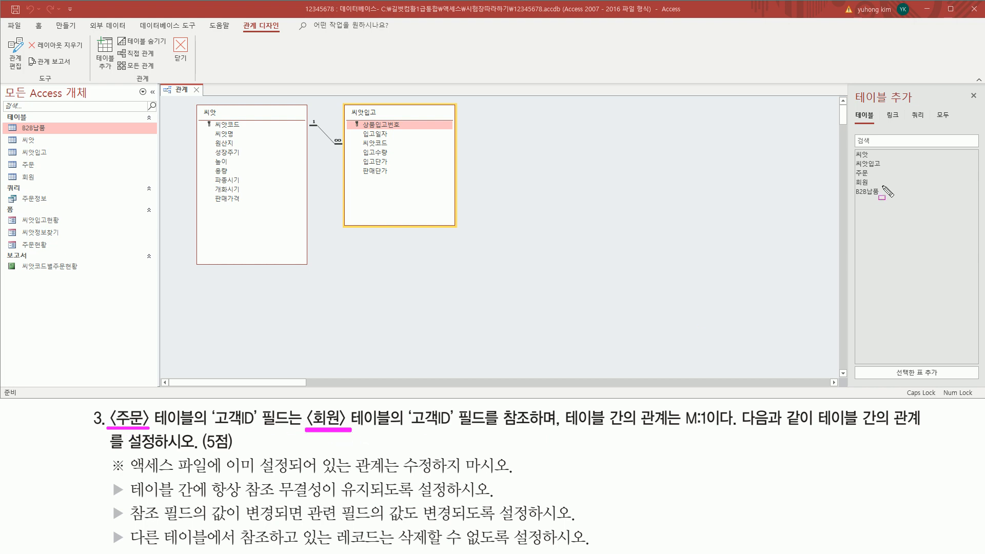
drag(851, 85, 920, 108)
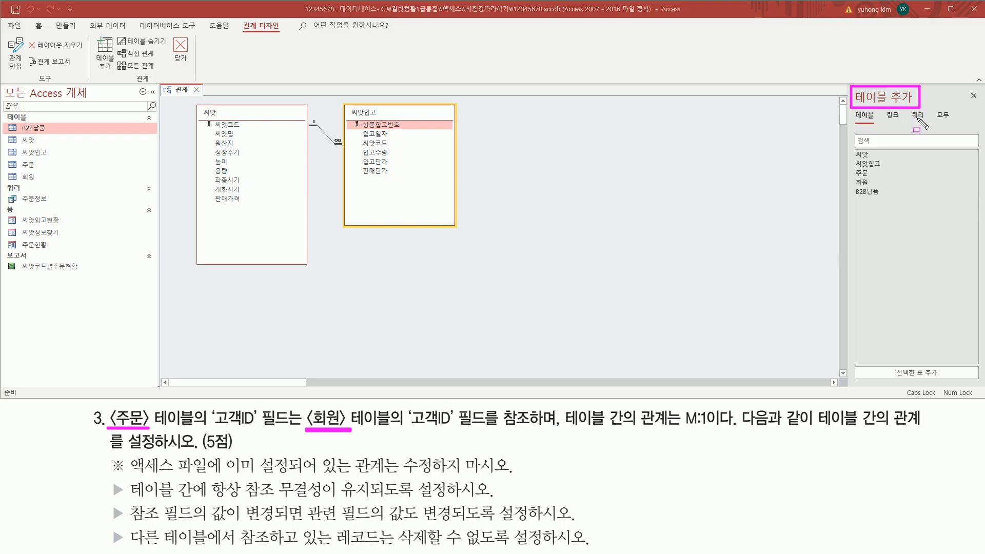
key(Escape)
Close the Add Tables list so only 씨앗 and 씨앗입고 remain in the layout
click(974, 97)
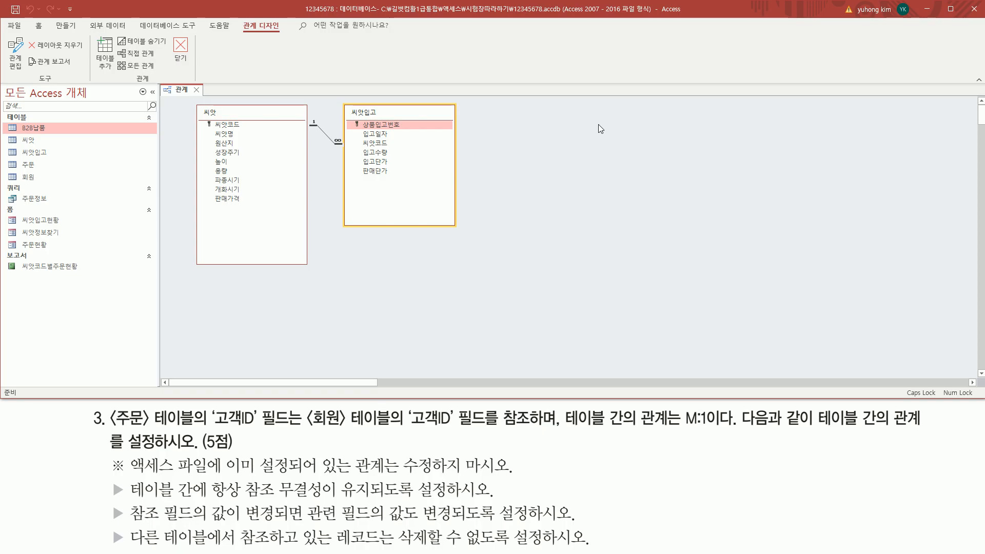
key(ctrl+shift+d)
mouse_move(530, 109)
mouse_down()
mouse_move(838, 345)
mouse_move(910, 354)
mouse_up()
key(Escape)
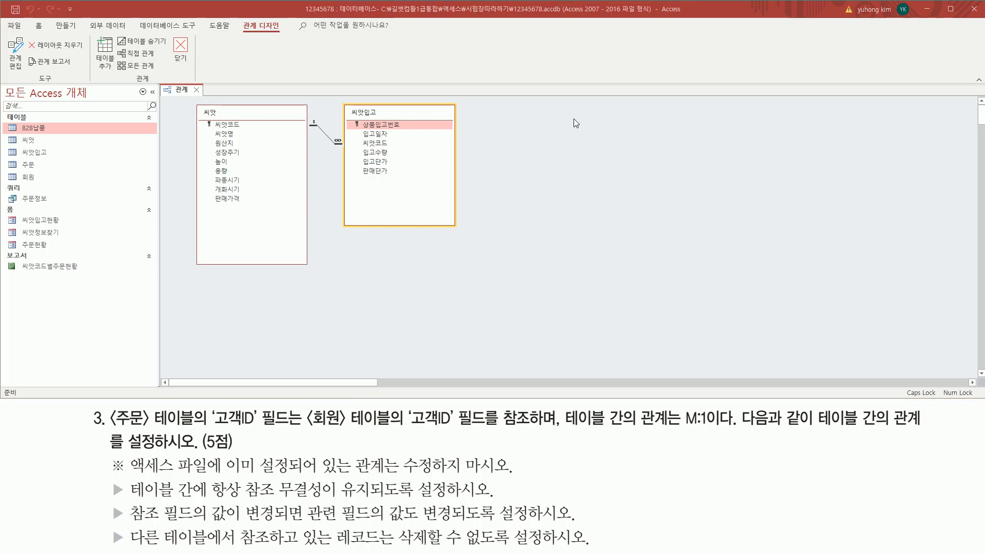
Reopen the Add Tables list via 테이블 표시 and mark 주문 and 회원 in the task
right_click(574, 116)
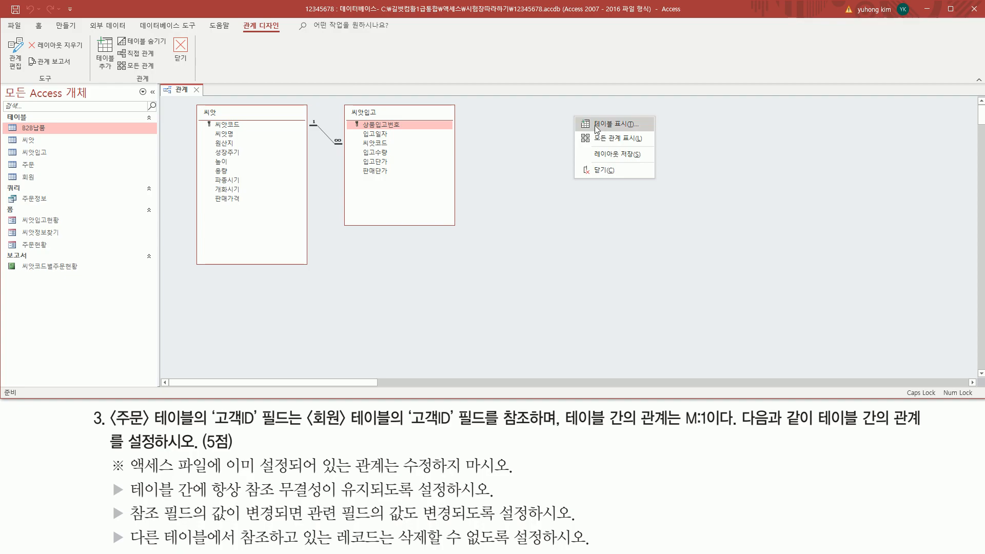
click(597, 126)
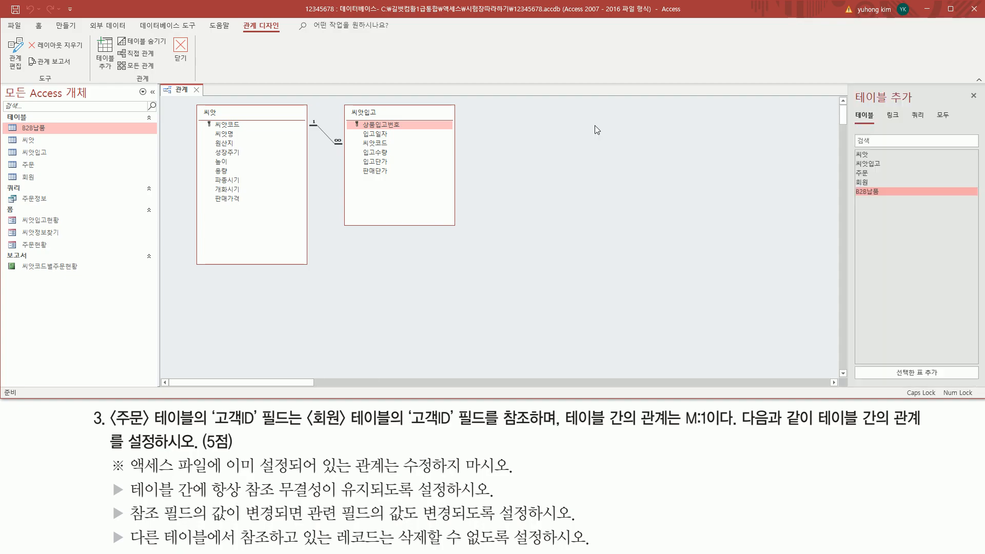
mouse_move(851, 86)
mouse_down()
mouse_move(937, 121)
mouse_move(927, 107)
mouse_up()
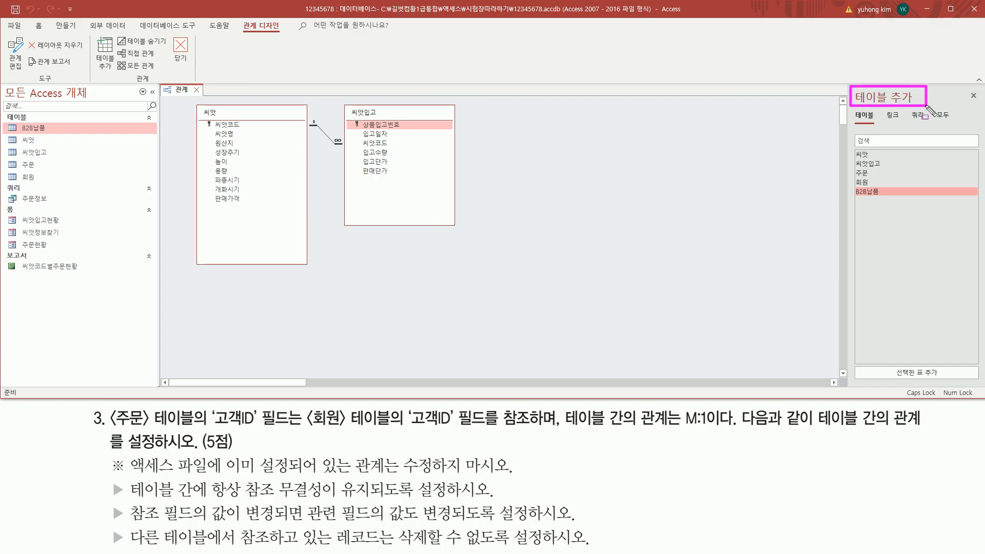
drag(111, 425, 154, 426)
drag(308, 426, 340, 425)
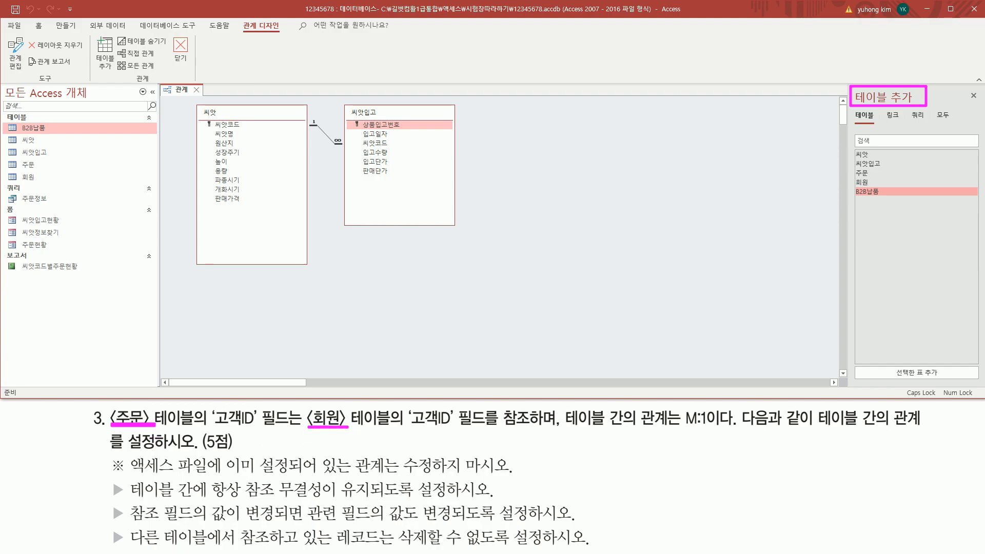
key(Escape)
Add the 주문 and 회원 tables to the Relationships layout
double_click(870, 174)
click(870, 180)
double_click(870, 180)
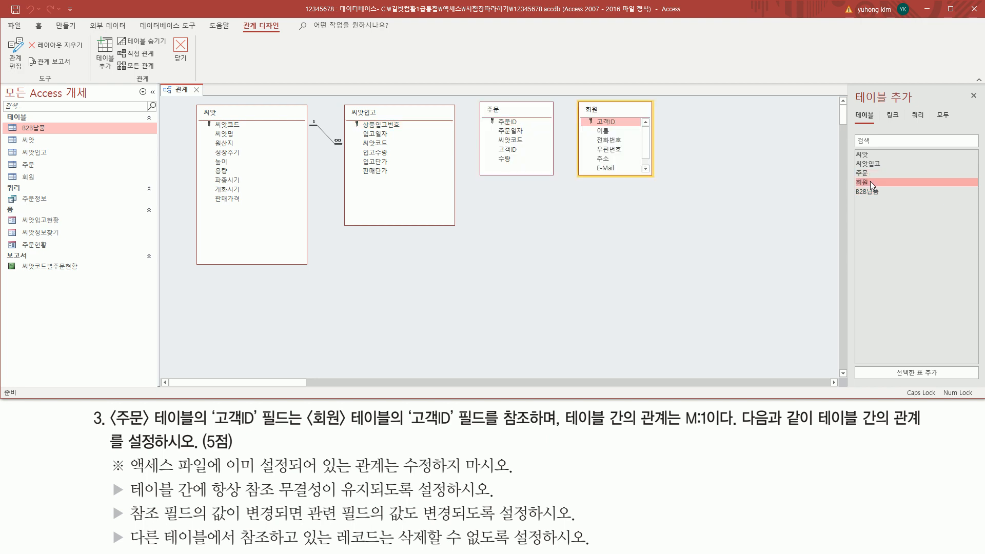
key(ctrl+2)
drag(473, 98, 661, 181)
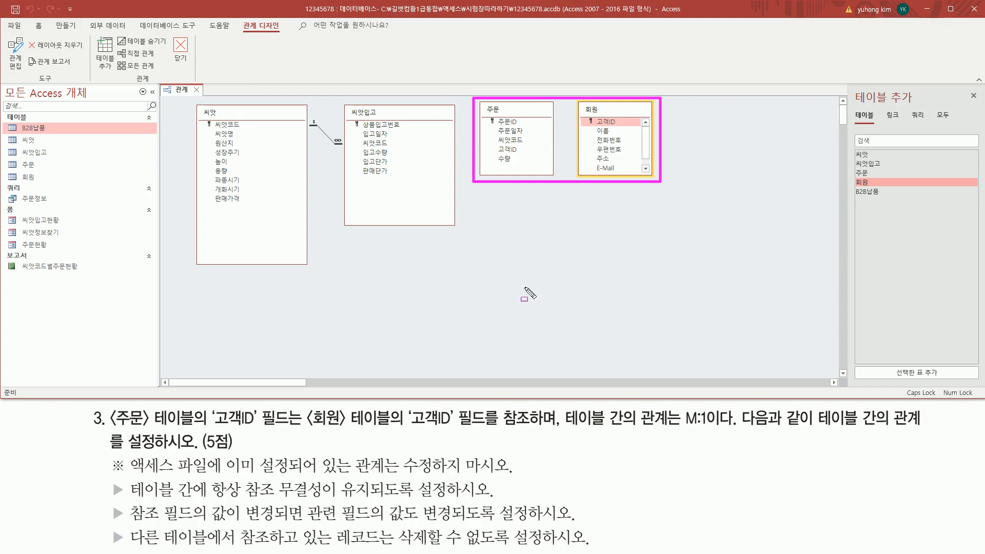
Mark the 고객ID fields in the task and in the 주문 and 회원 tables
key(e)
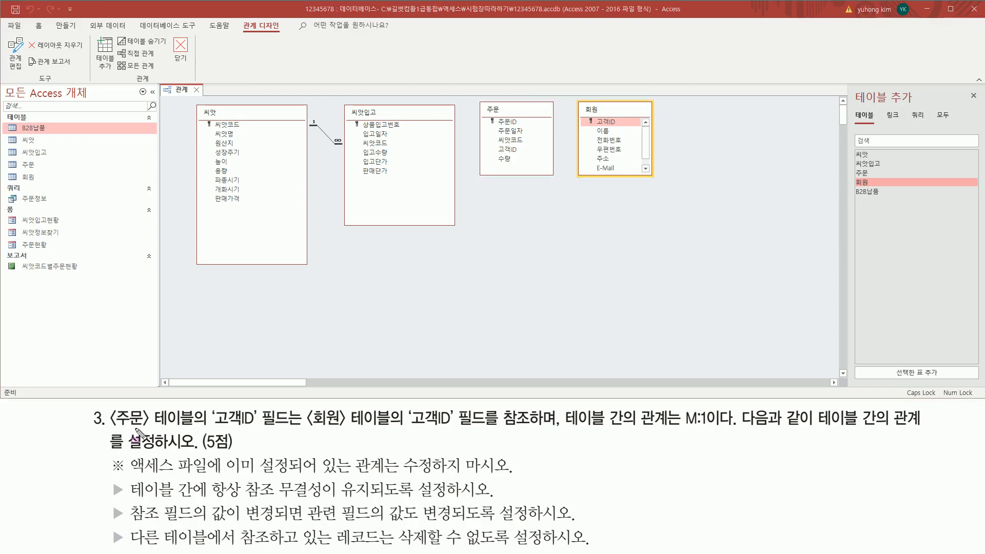
mouse_move(212, 429)
mouse_down()
mouse_move(251, 430)
mouse_move(212, 410)
mouse_up()
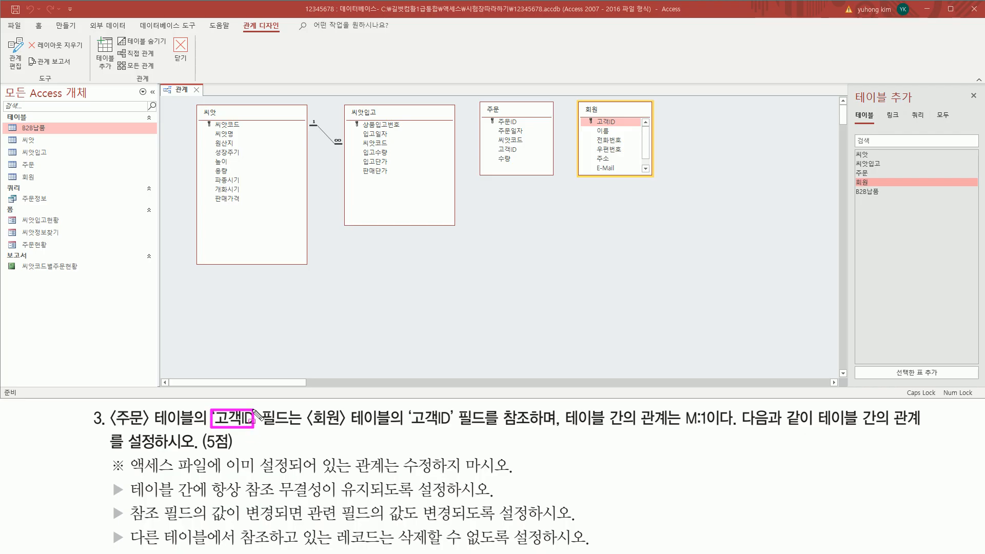
drag(408, 429, 452, 409)
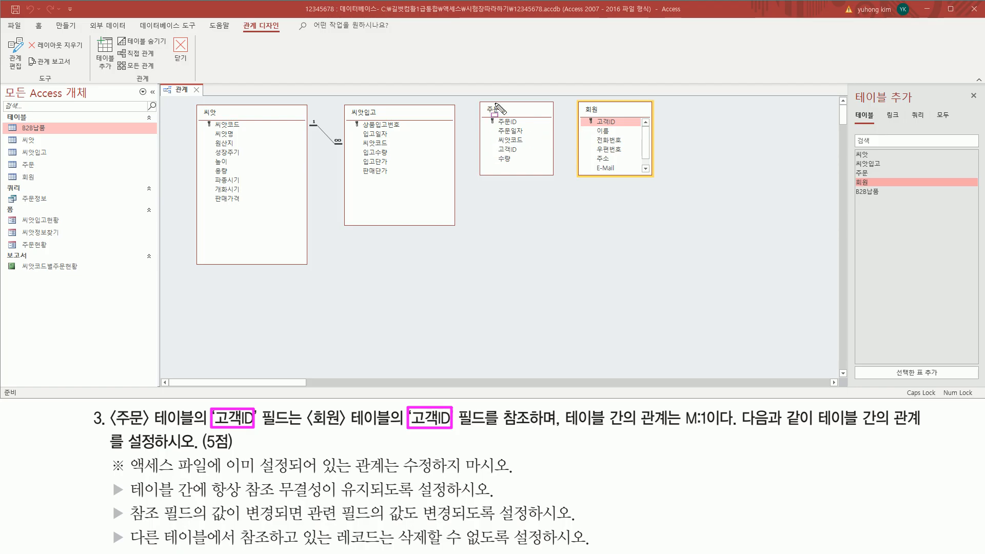
drag(493, 144, 522, 156)
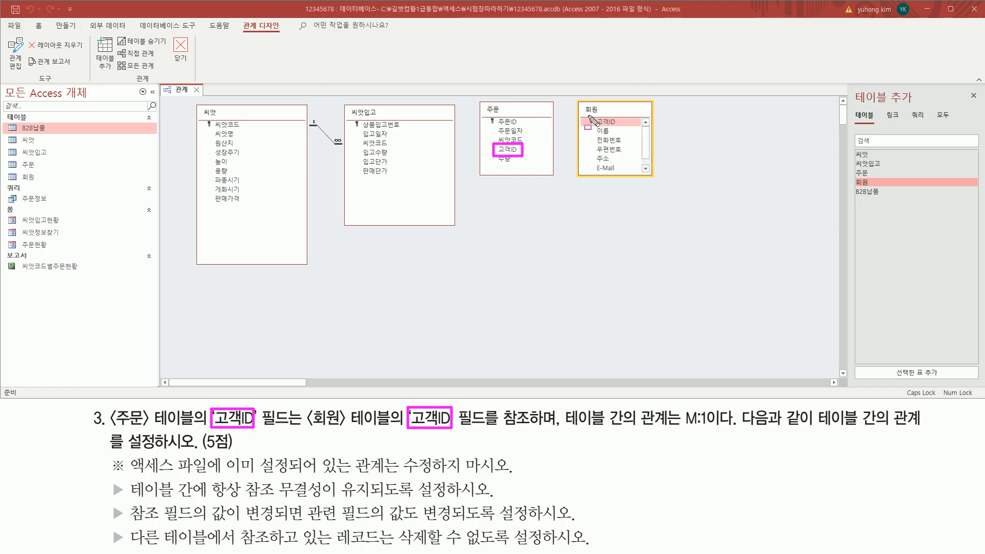
drag(594, 117, 620, 129)
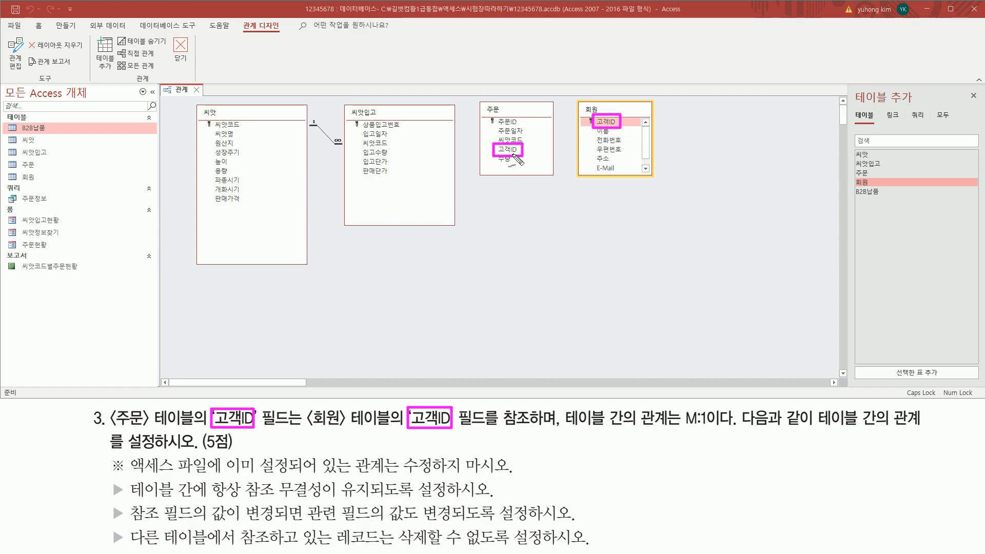
drag(515, 146, 582, 124)
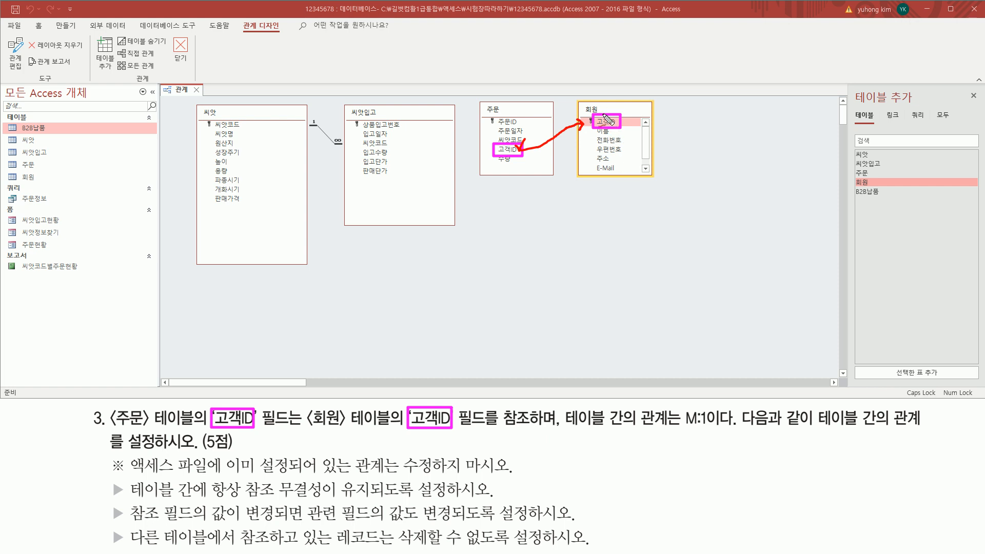
mouse_move(608, 119)
mouse_down()
mouse_move(580, 102)
mouse_move(506, 147)
mouse_move(519, 141)
mouse_up()
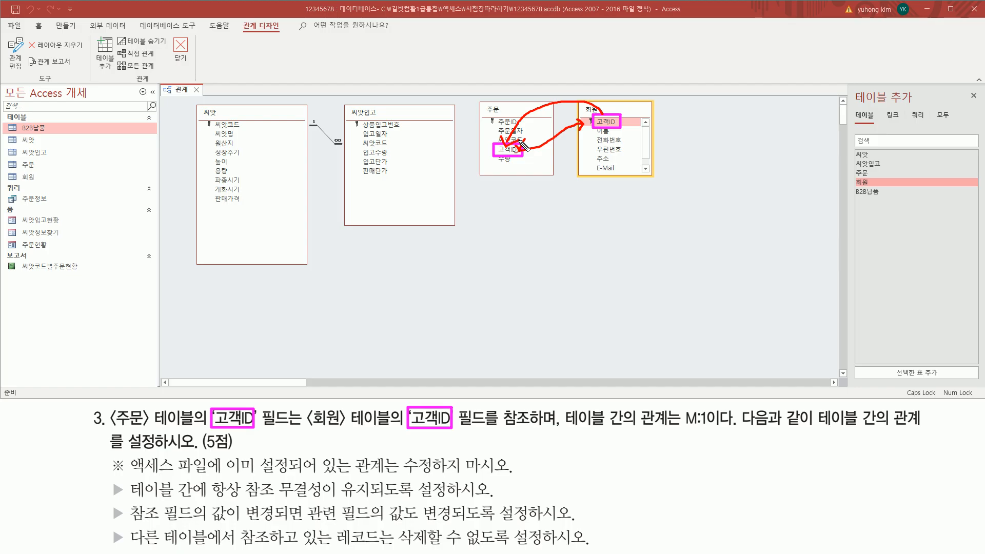
Drag 주문's 고객ID field onto 회원's 고객ID field
key(Escape)
click(506, 150)
drag(506, 152, 605, 125)
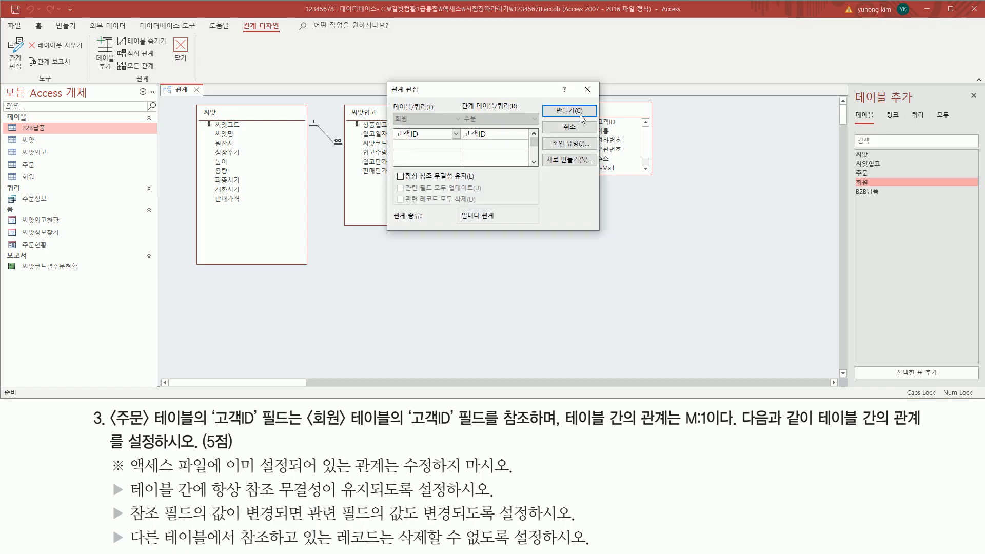
Turn on Enforce Referential Integrity for the 회원–주문 relationship
mouse_move(386, 81)
mouse_down()
mouse_move(399, 108)
mouse_move(600, 230)
mouse_up()
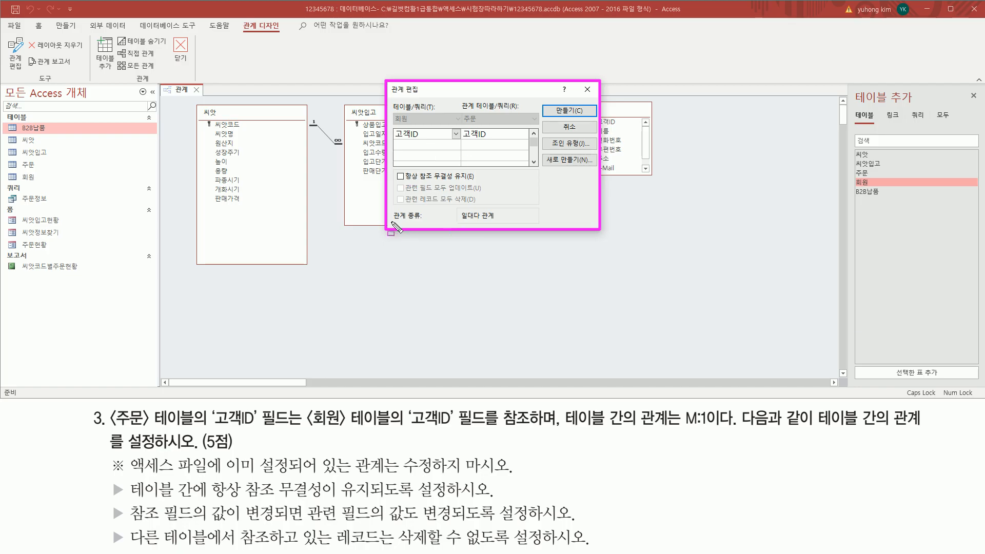
drag(454, 222, 498, 222)
drag(679, 428, 718, 428)
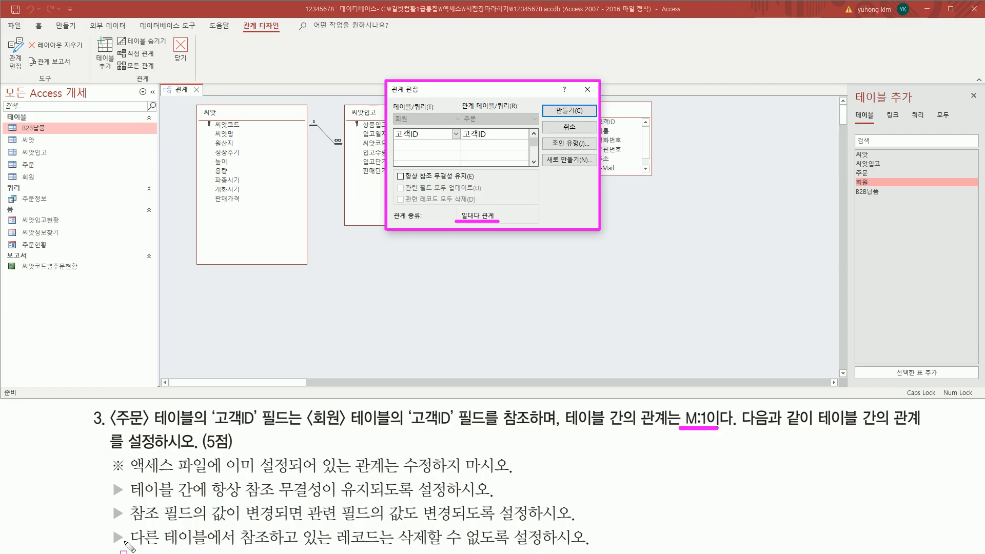
key(Escape)
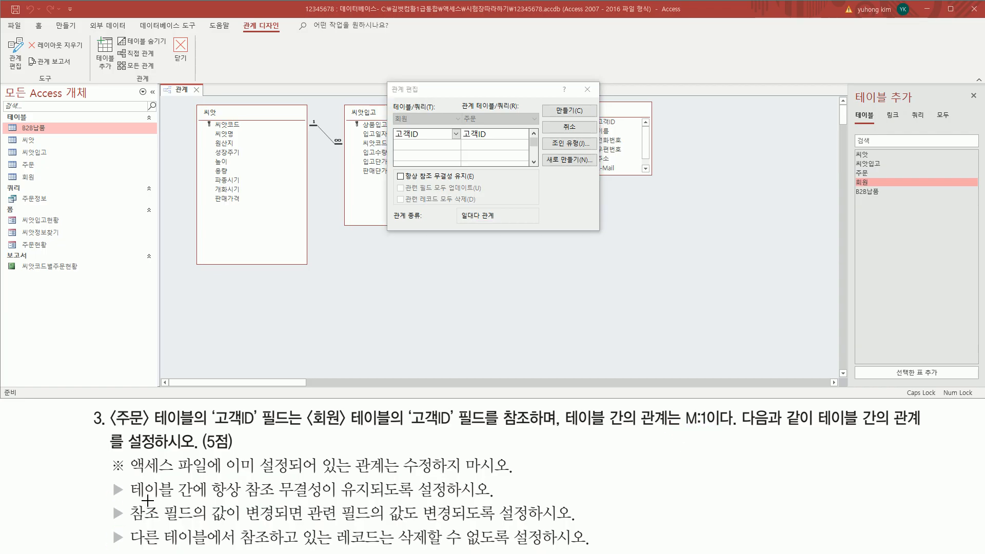
drag(130, 500, 446, 498)
drag(391, 168, 403, 180)
click(415, 180)
mouse_move(394, 170)
mouse_down()
mouse_move(407, 177)
mouse_move(394, 171)
mouse_up()
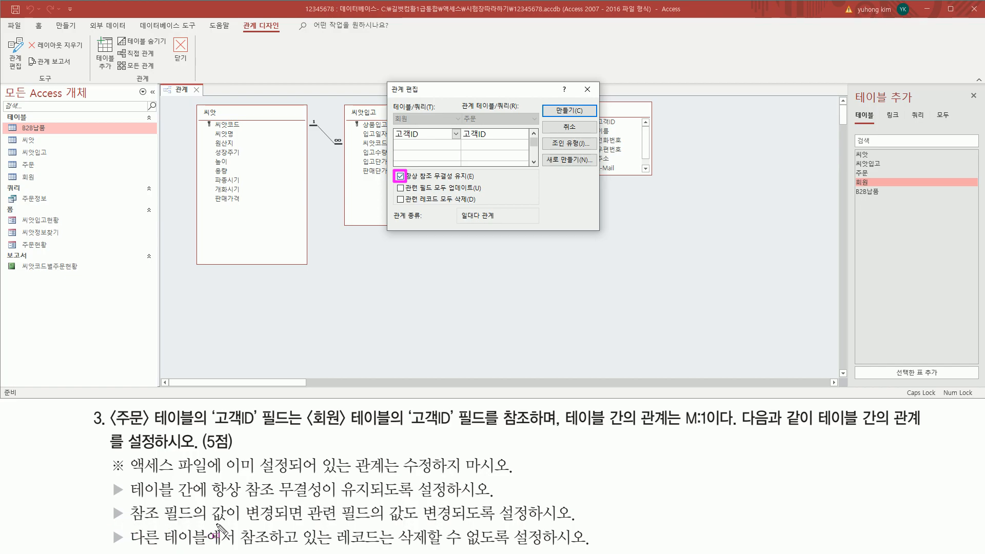
Tick Cascade Update Related Fields, leaving Cascade Delete Related Records unchecked
mouse_move(206, 524)
mouse_down()
mouse_move(308, 534)
mouse_move(528, 525)
mouse_up()
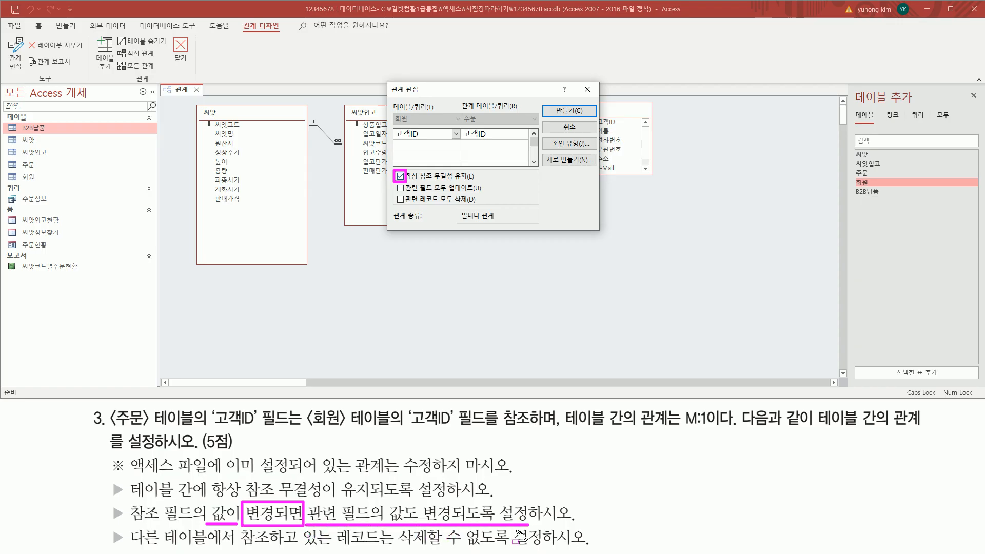
drag(405, 193, 482, 193)
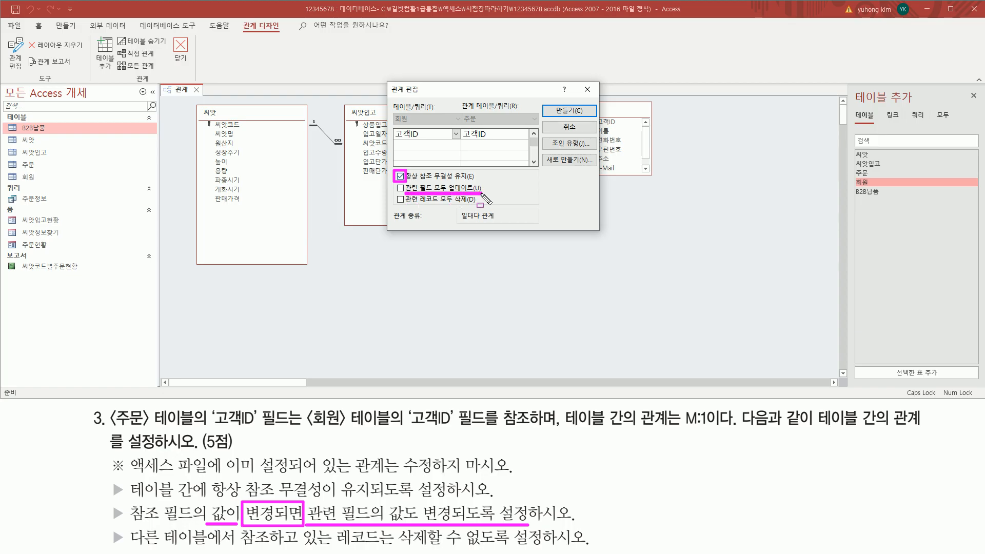
click(400, 188)
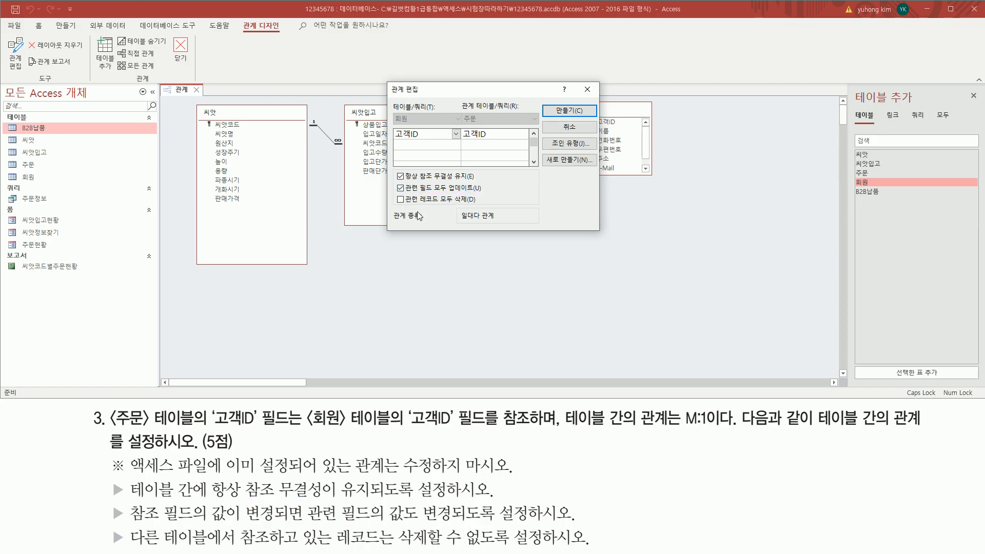
mouse_move(107, 526)
mouse_down()
mouse_move(126, 552)
mouse_move(401, 542)
mouse_move(546, 550)
mouse_up()
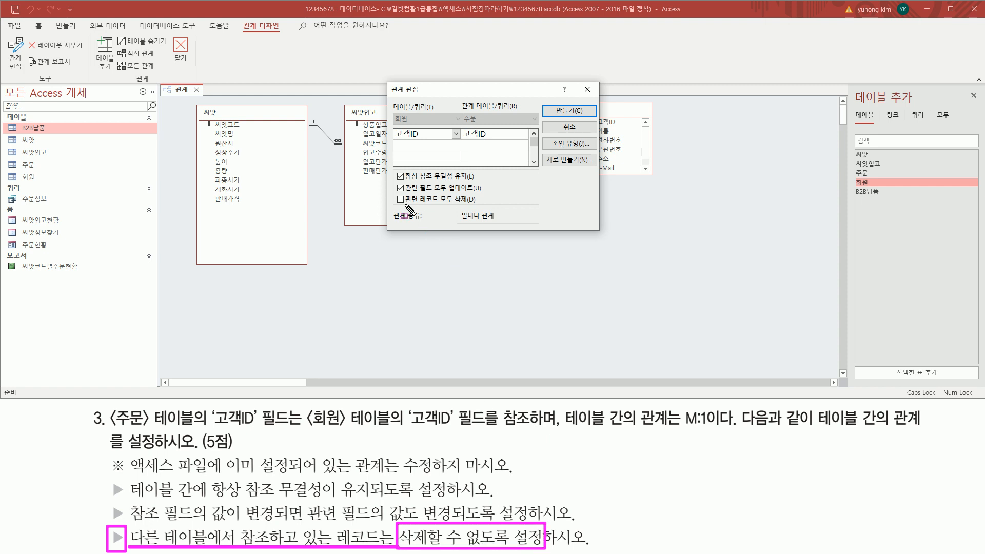
drag(406, 206, 475, 204)
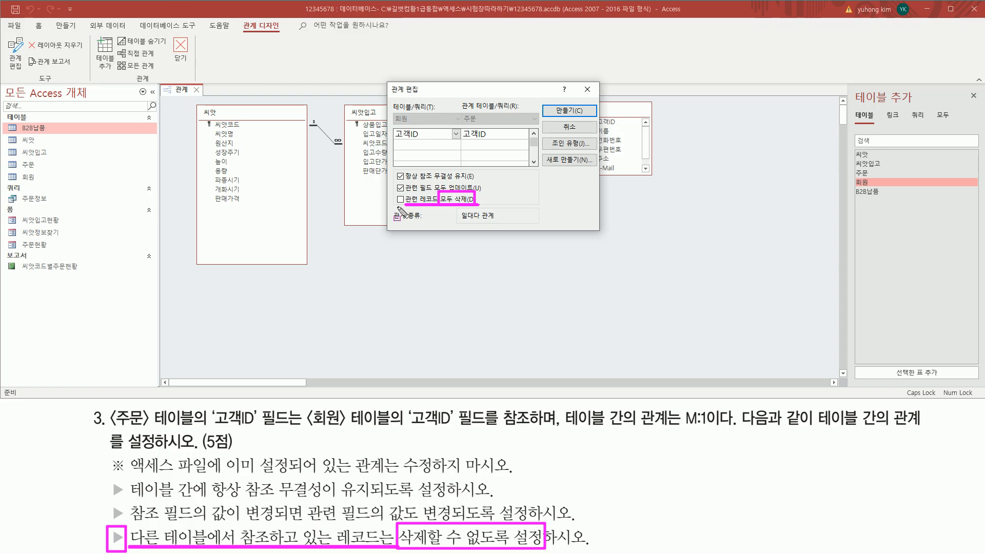
drag(393, 193, 408, 204)
drag(552, 102, 586, 120)
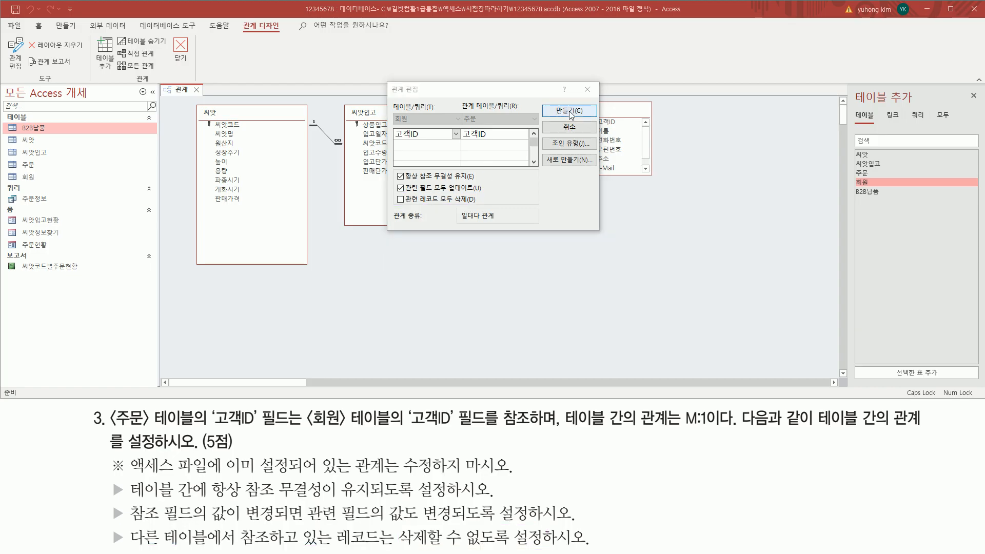
Create the one-to-many 회원–주문 relationship on 고객ID and reopen its settings for review
click(570, 110)
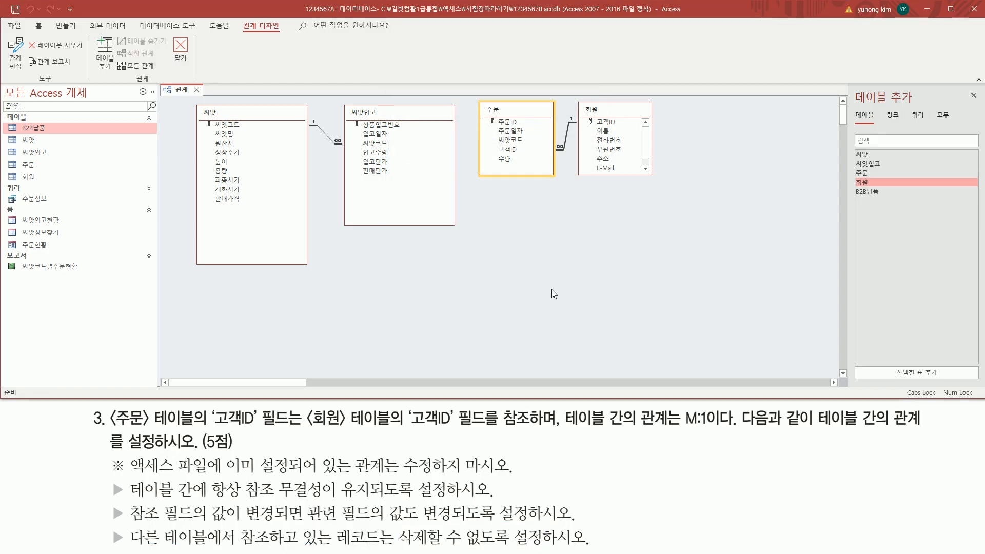
mouse_move(476, 97)
mouse_down()
mouse_move(489, 172)
mouse_move(659, 184)
mouse_up()
drag(567, 113, 568, 153)
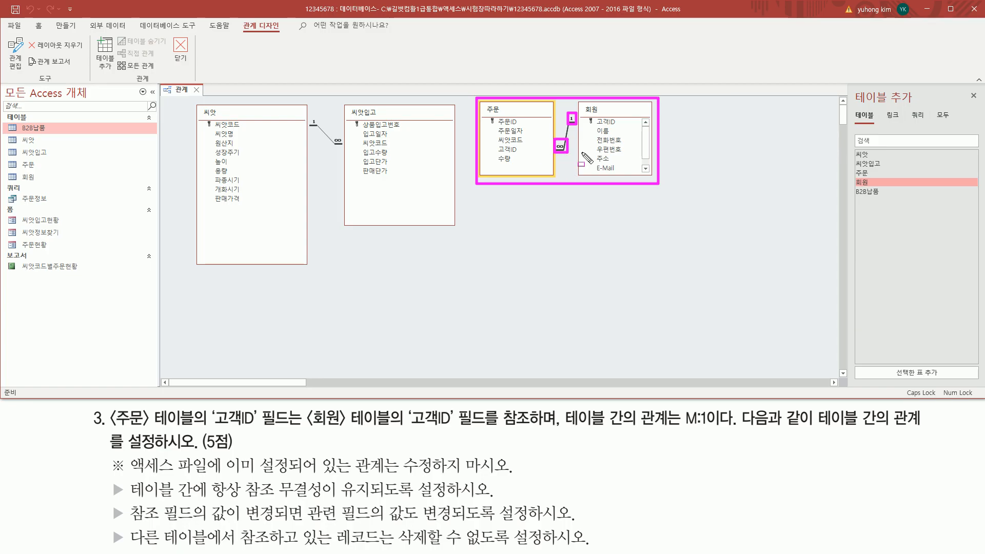
key(Escape)
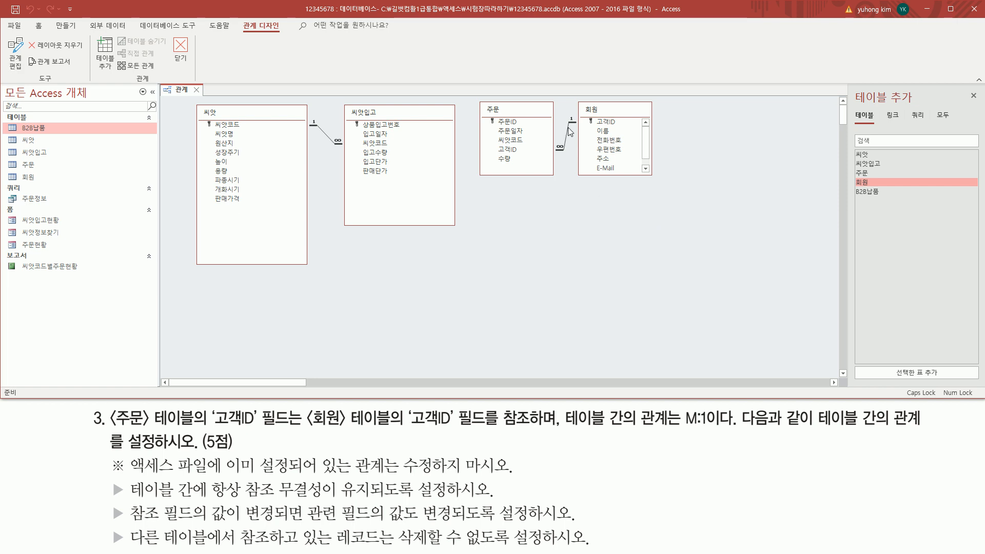
drag(552, 115, 582, 161)
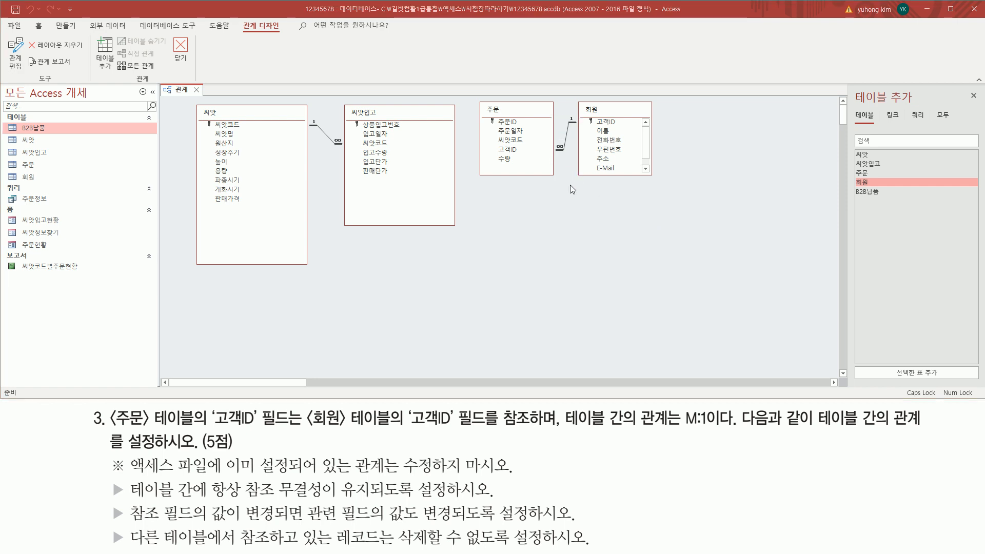
double_click(569, 133)
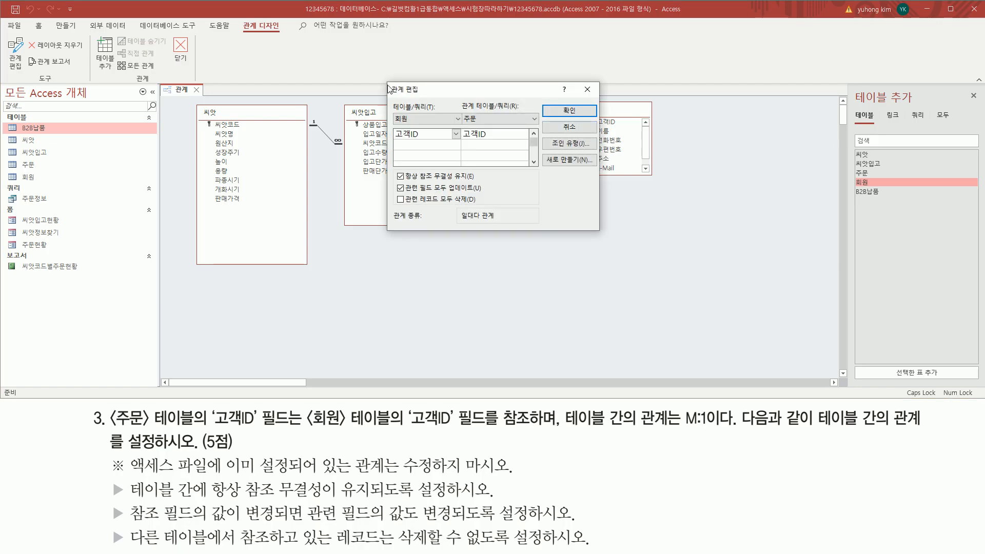
Close the Edit Relationships dialog with OK, leaving the settings unchanged
mouse_move(388, 82)
mouse_down()
mouse_move(499, 197)
mouse_move(602, 230)
mouse_up()
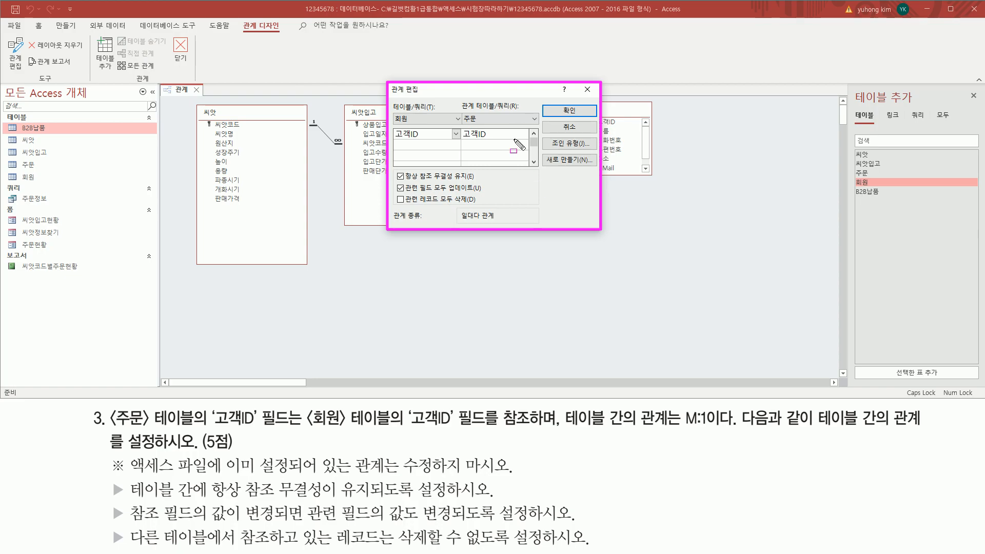
key(Escape)
click(568, 111)
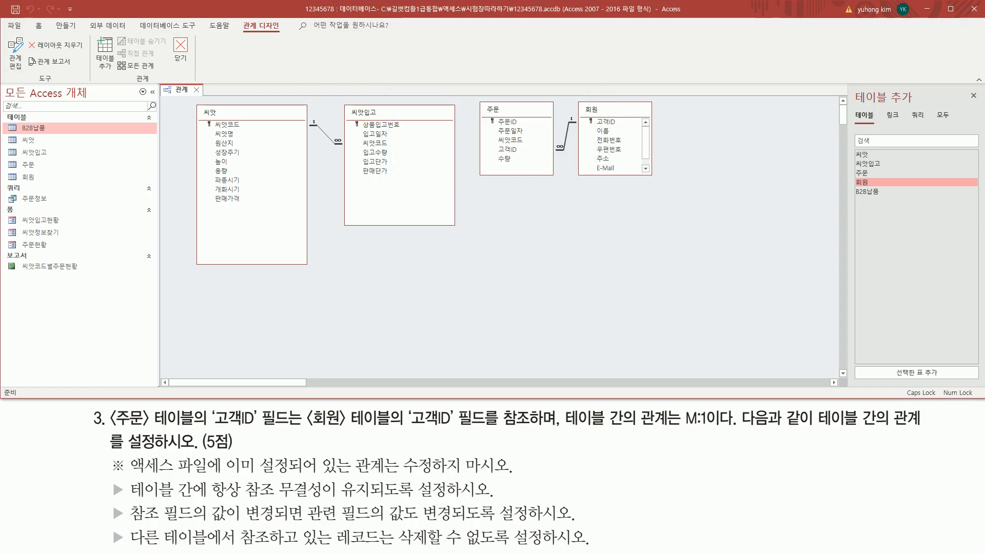
Close the Relationships tab and choose Yes to save the layout changes
key(ctrl+2)
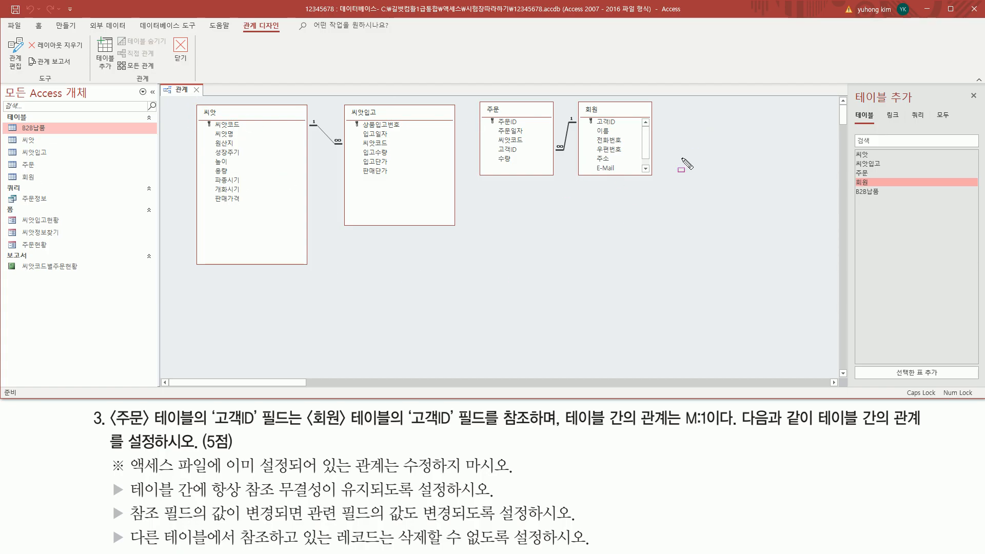
drag(188, 83, 207, 97)
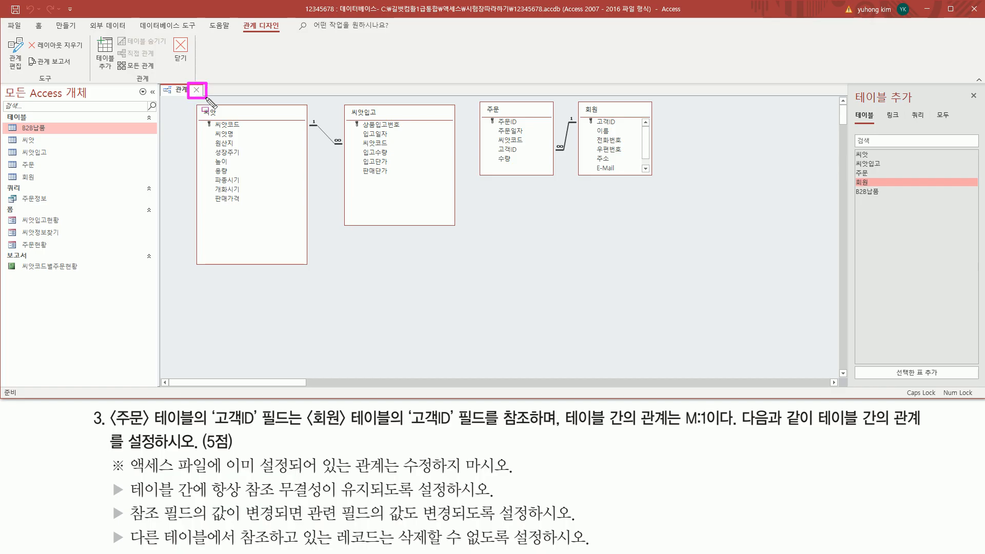
key(Escape)
click(196, 89)
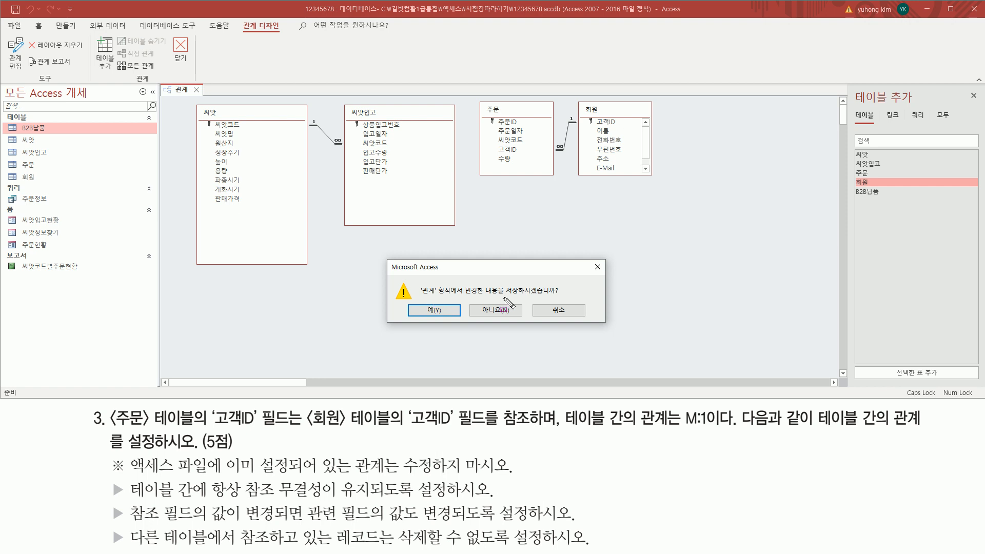
drag(503, 297, 559, 297)
drag(412, 303, 456, 322)
key(Escape)
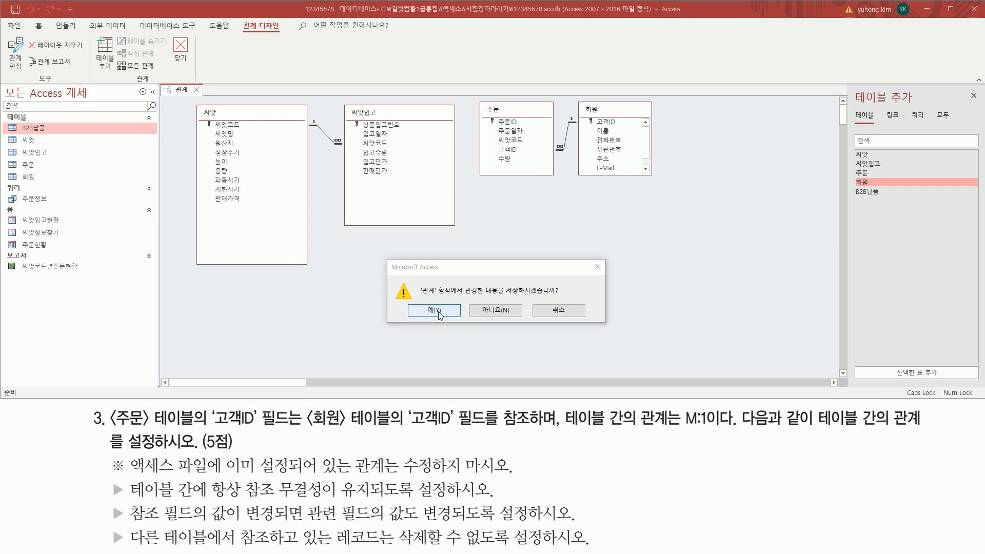
click(434, 311)
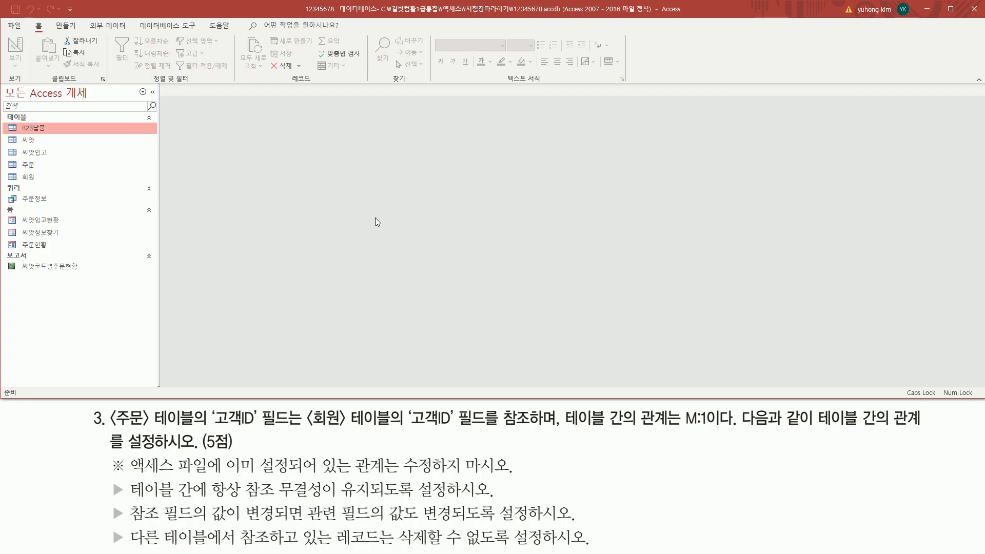
mouse_move(87, 406)
mouse_down()
mouse_move(97, 480)
mouse_move(923, 547)
mouse_up()
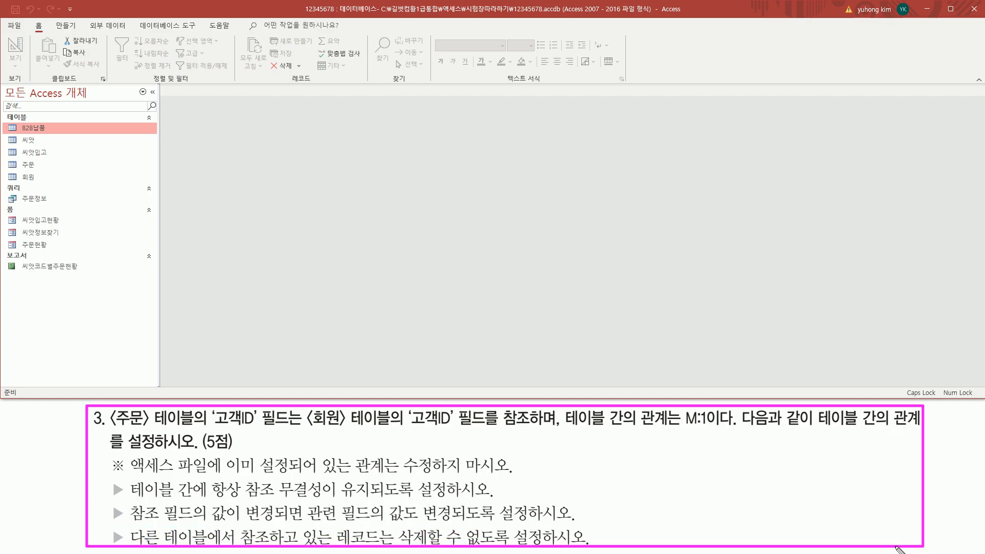
key(Escape)
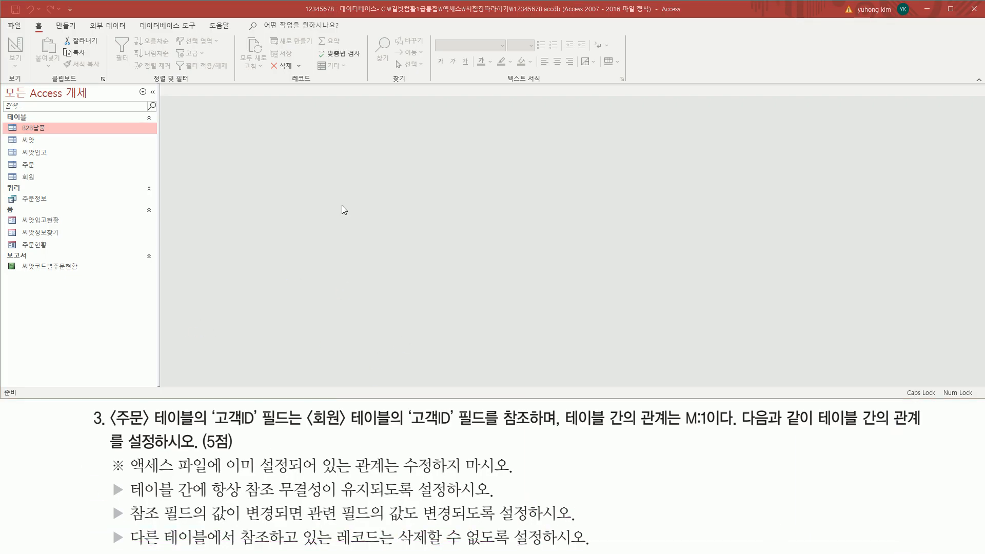